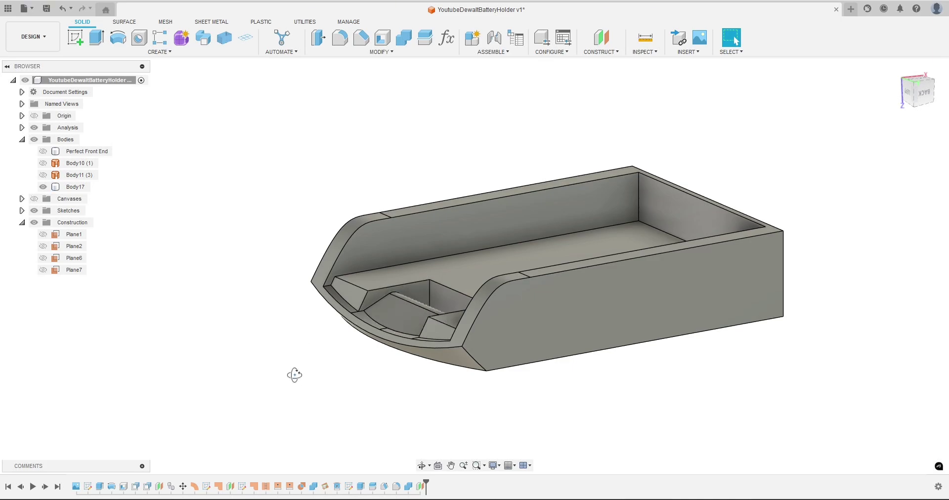
Step: Roll the design history back to just after the sketch that follows the first surface feature, before the interior floor is built
middle_click_drag(294, 375, 243, 338, "shift")
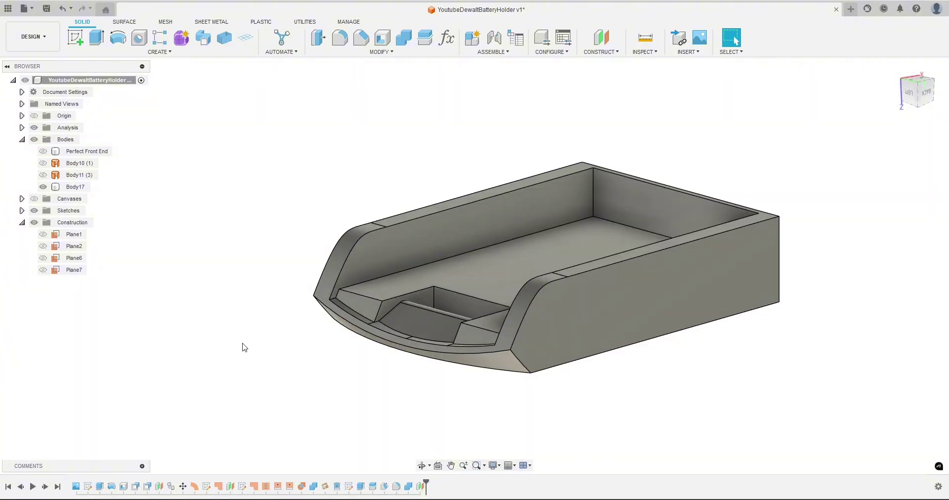
left_click(528, 276)
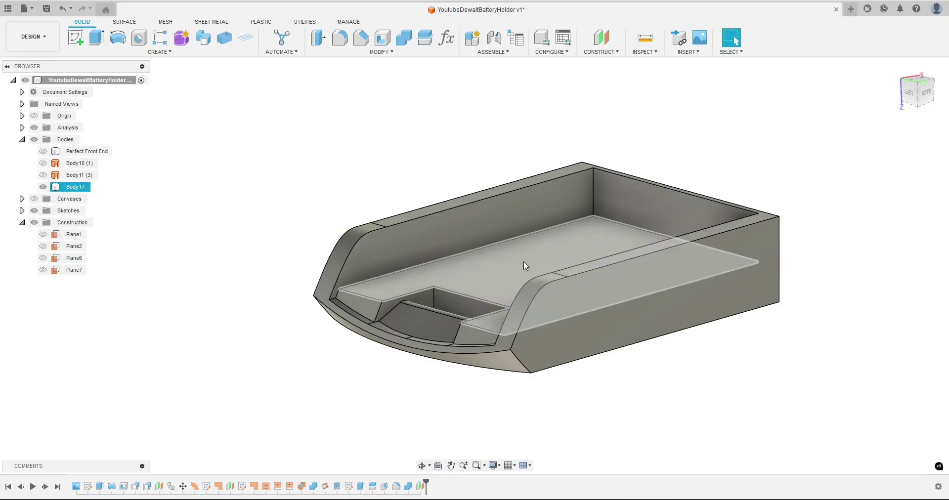
left_click(471, 389)
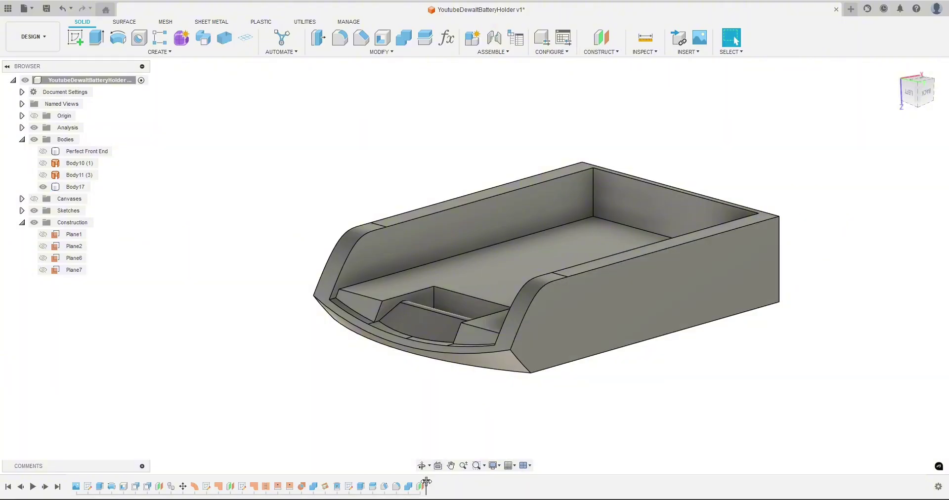
left_click_drag(426, 482, 212, 482)
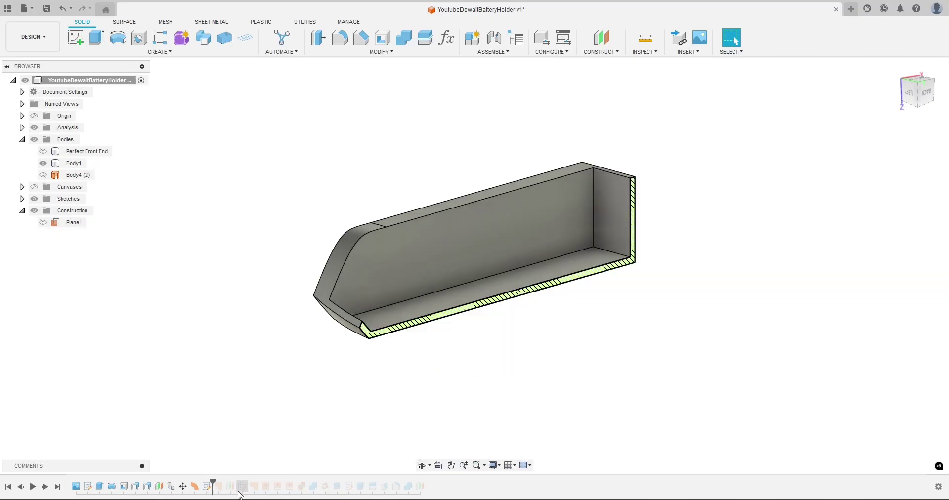
Step: Turn off the section analysis and show the Body4 (2) surface body
left_click(34, 127)
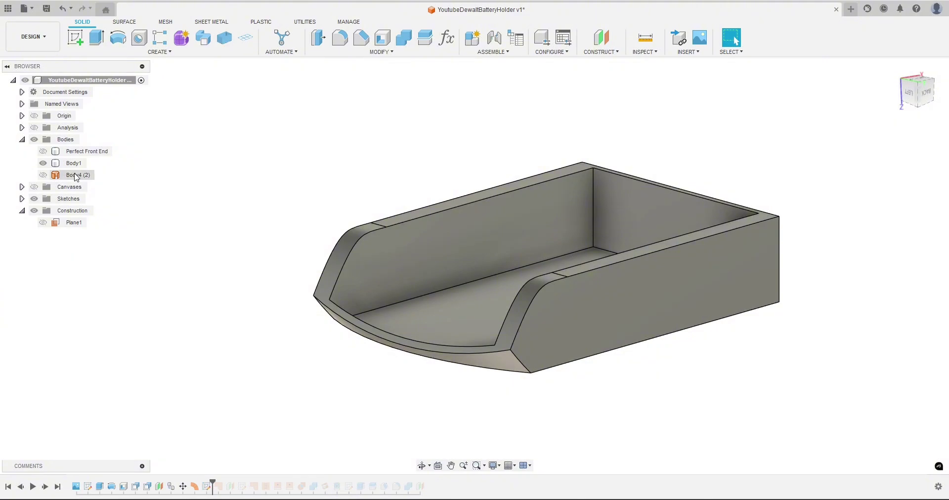
left_click(43, 175)
Step: Examine the curved surface along the holder's front lip and the inner and upper edges of the side wall
middle_click_drag(262, 361, 299, 377, "shift")
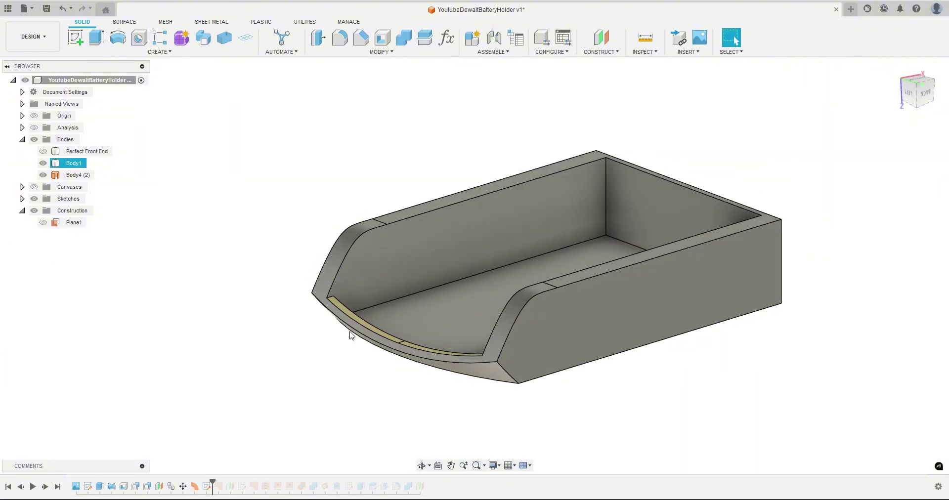
mouse_move(310, 360)
middle_mouse_down("shift")
mouse_move(322, 357)
mouse_move(295, 356)
middle_mouse_up("shift")
scroll(322, 358, "up", 5)
left_click(387, 191)
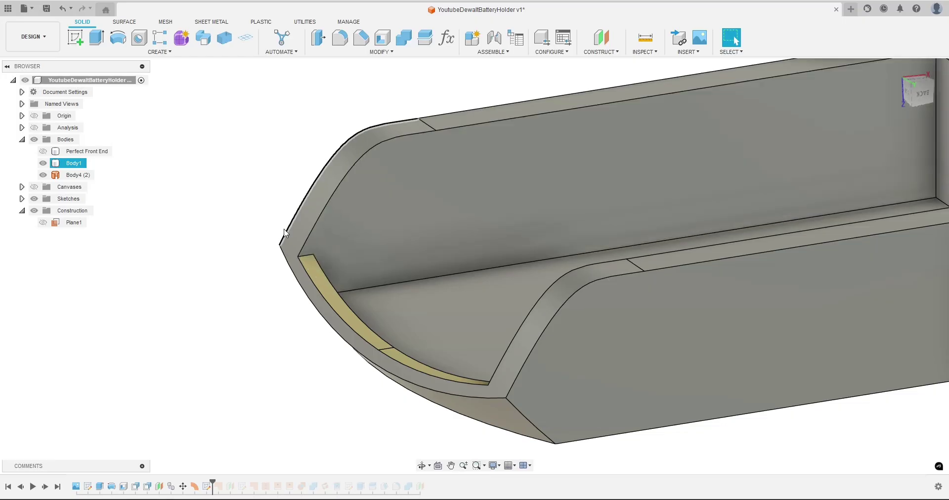
scroll(288, 231, "down", 2)
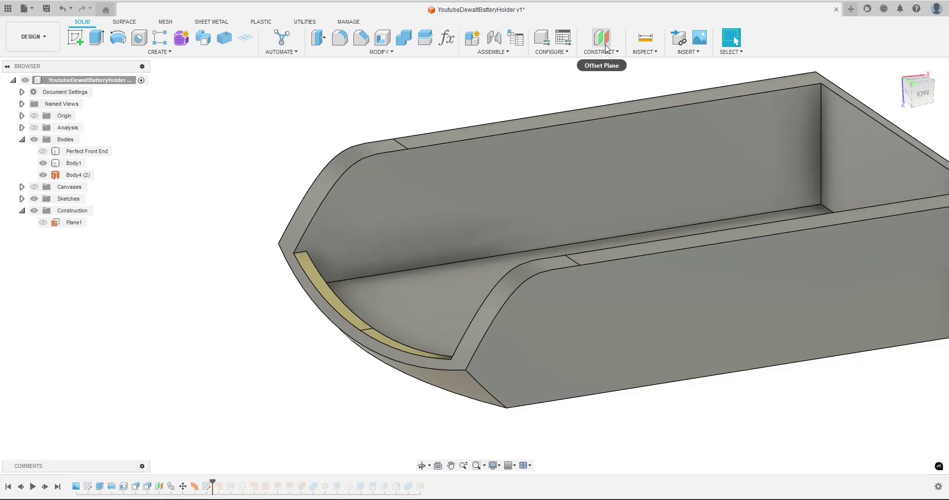
scroll(101, 240, "down", 2)
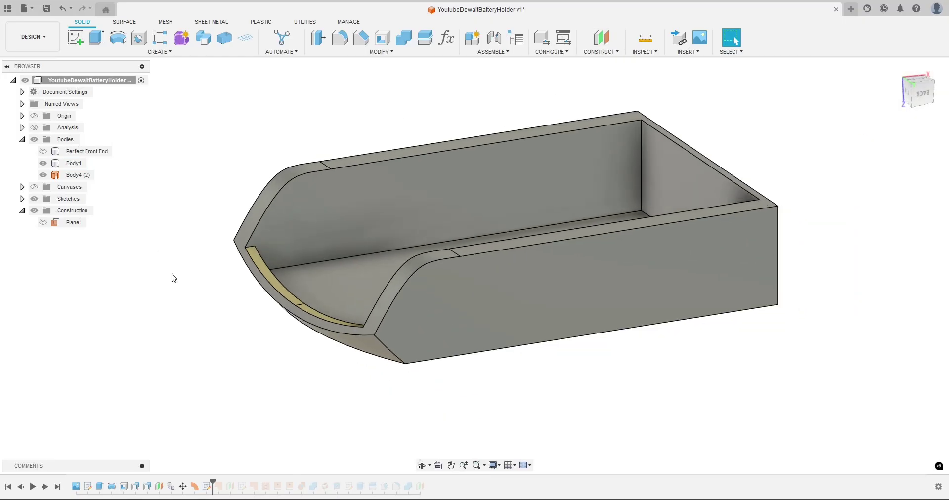
middle_click_drag(218, 346, 402, 181, "shift")
left_click(402, 181)
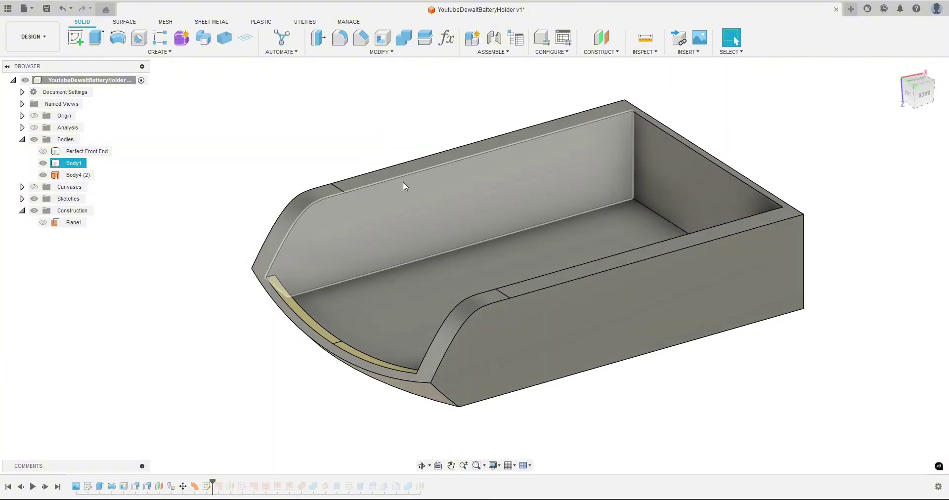
left_click(258, 356)
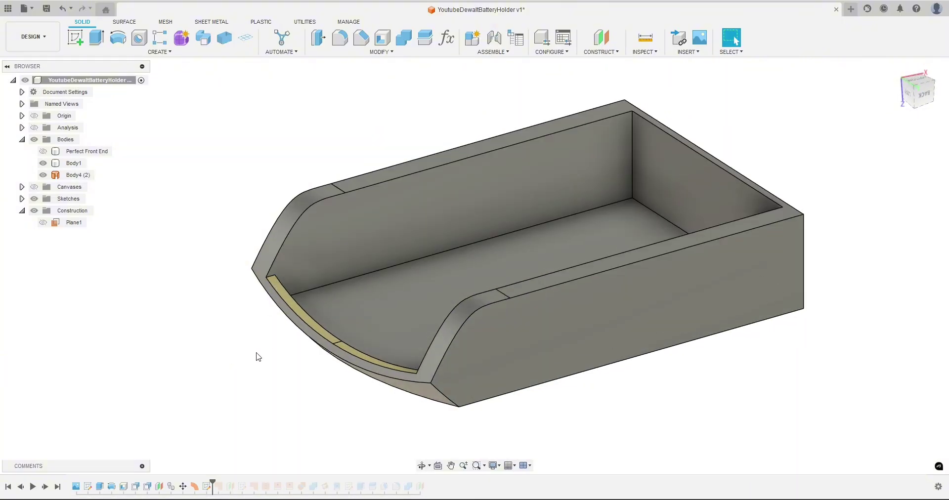
left_click(380, 182)
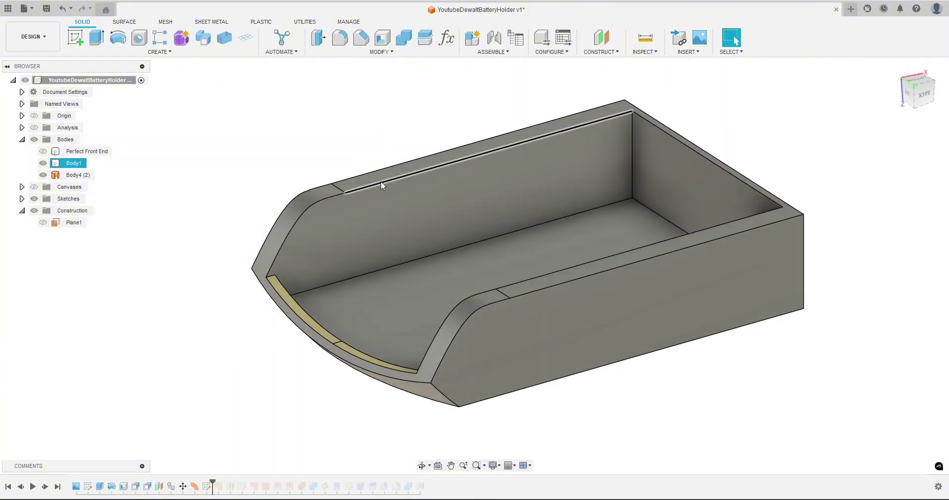
left_click(381, 227)
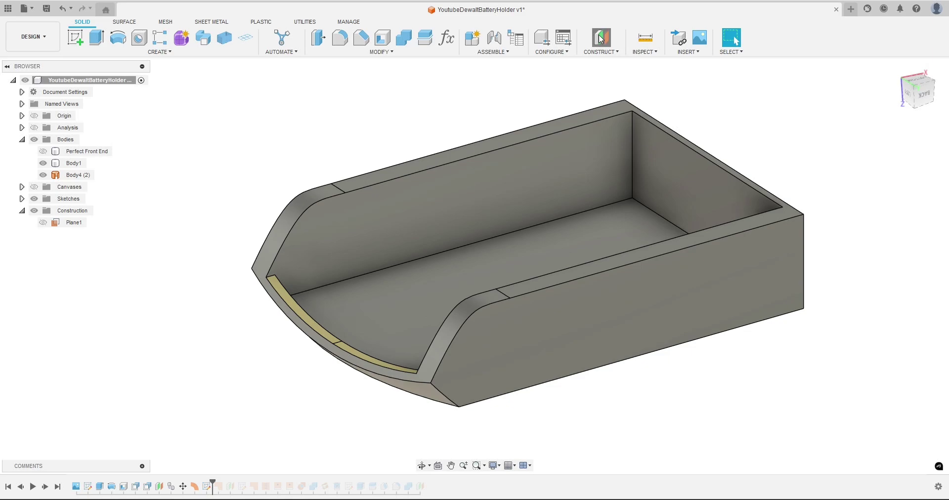
Step: Create an offset construction plane at -11 mm from the holder's top rim face
left_click(601, 38)
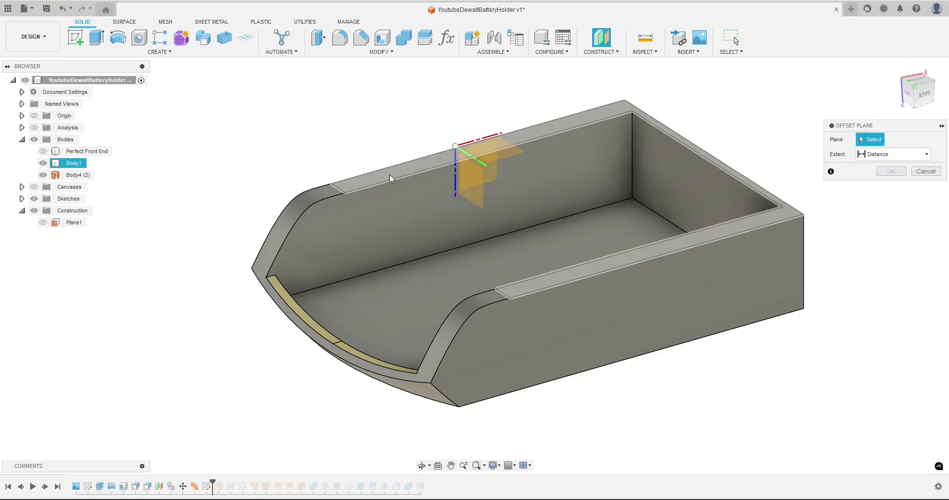
left_click(390, 175)
type("-11")
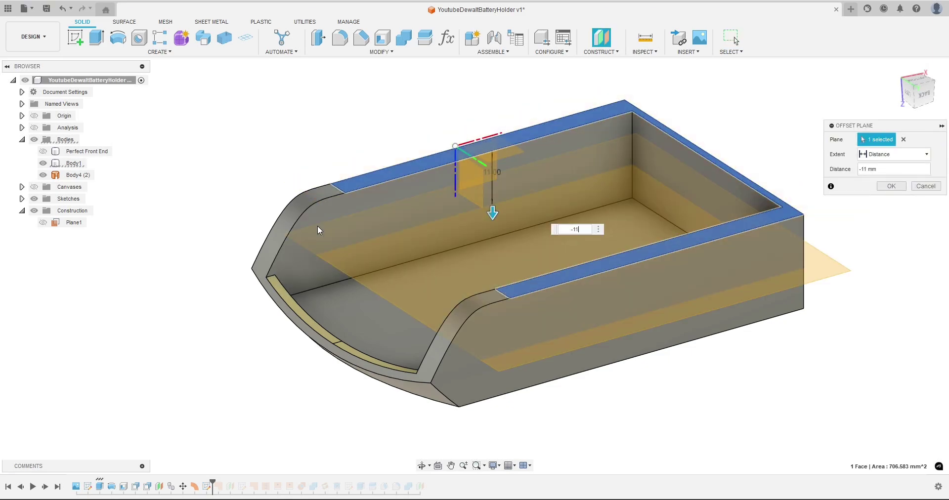
key("Return")
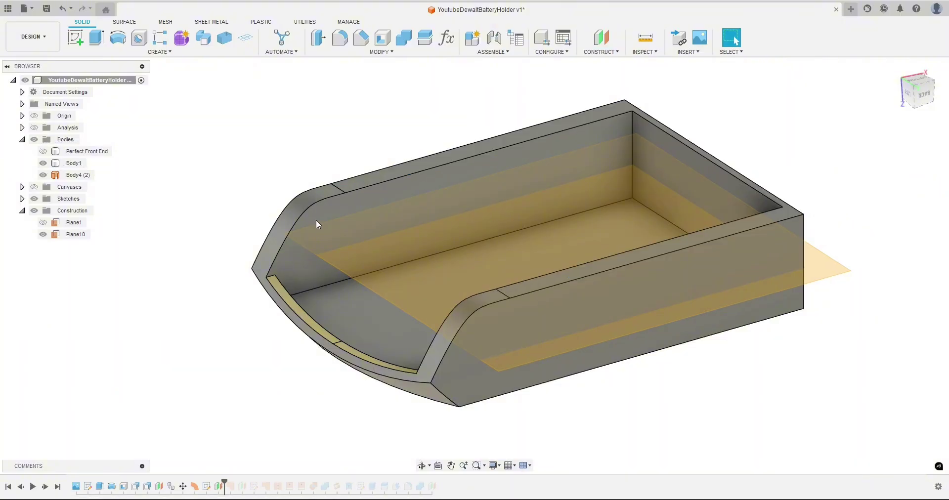
Step: Create a plane through three points using the front lip surface's two end vertices and its middle vertex
left_click(602, 52)
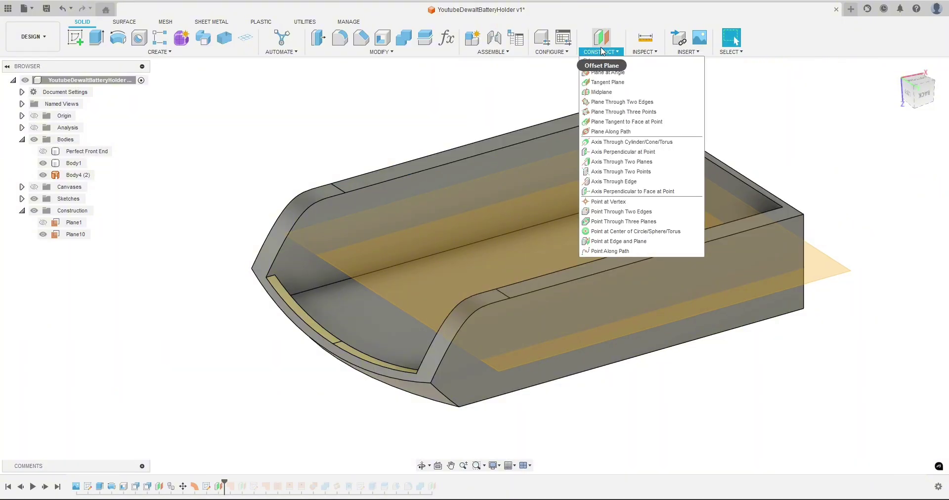
left_click(625, 112)
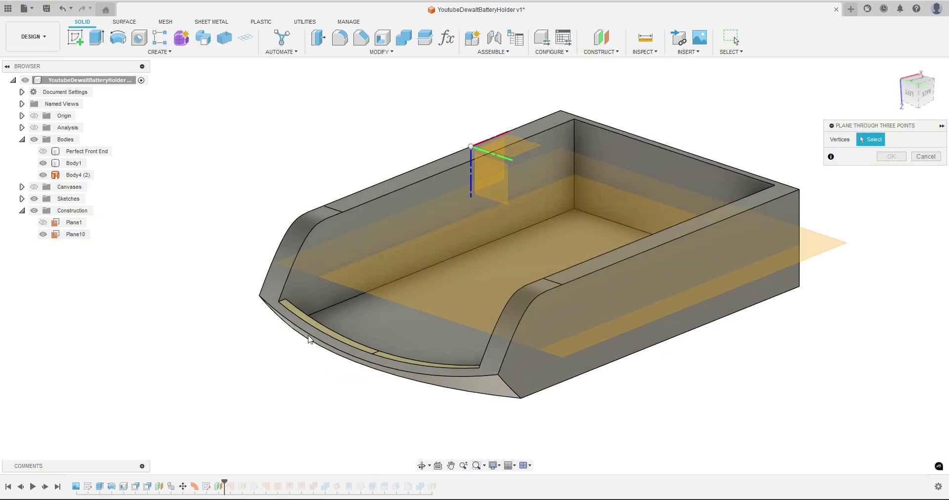
left_click(286, 298)
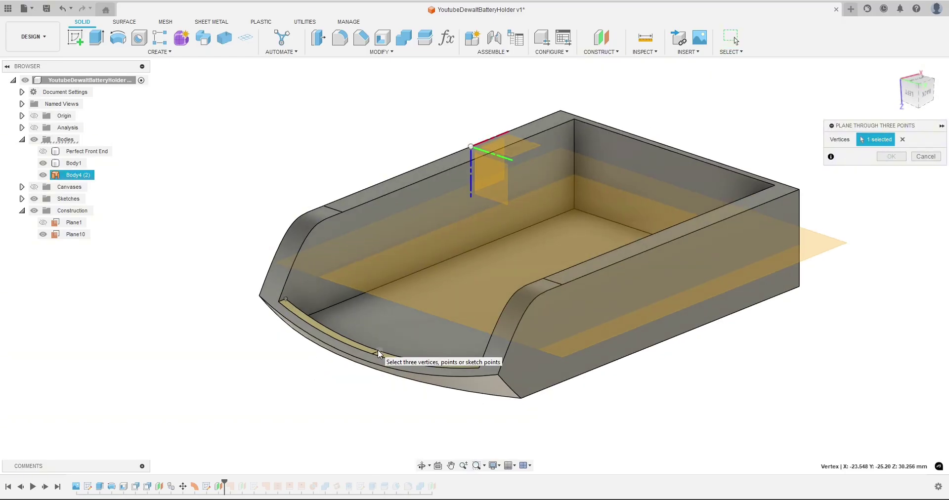
left_click(378, 351)
middle_click_drag(358, 396, 421, 398, "shift")
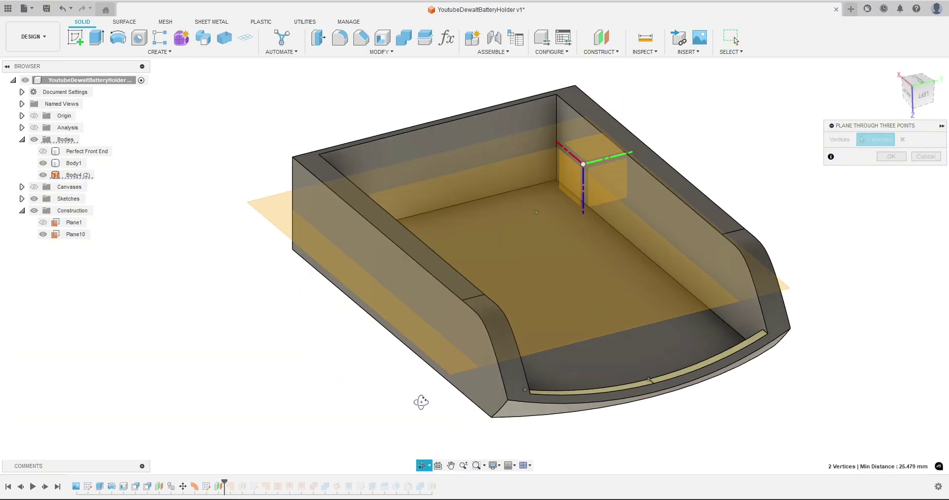
left_click(772, 320)
middle_click_drag(796, 388, 658, 394, "shift")
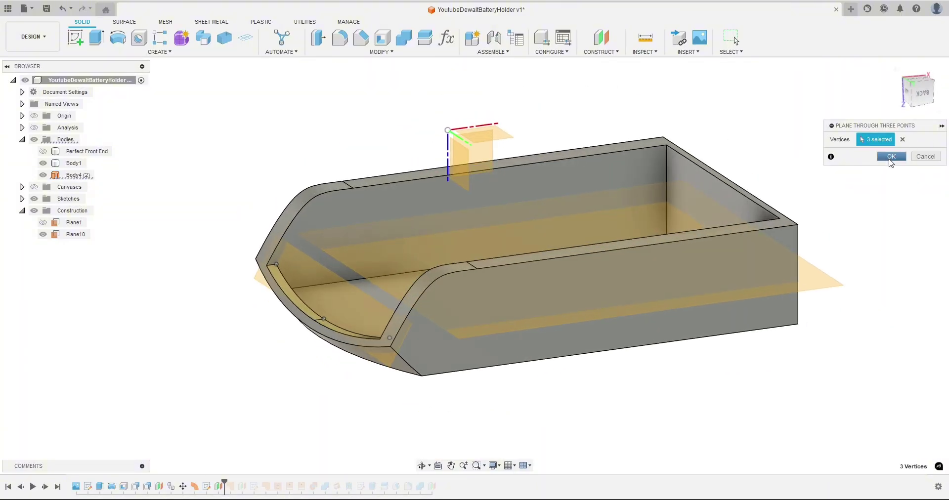
left_click(890, 157)
Step: Hide the two new construction planes, the offset plane and the plane through three points
middle_click_drag(195, 318, 229, 331, "shift")
left_click(445, 244)
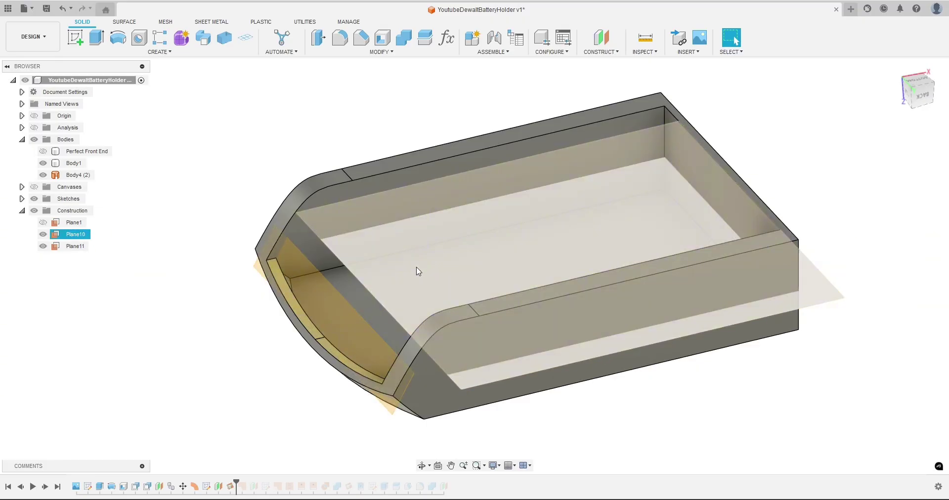
left_click(303, 268)
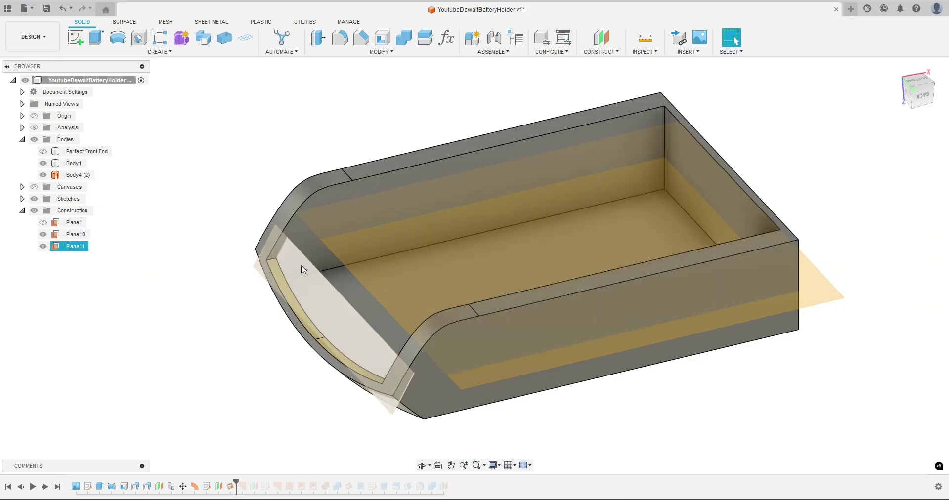
left_click(233, 303)
scroll(239, 313, "up", 5)
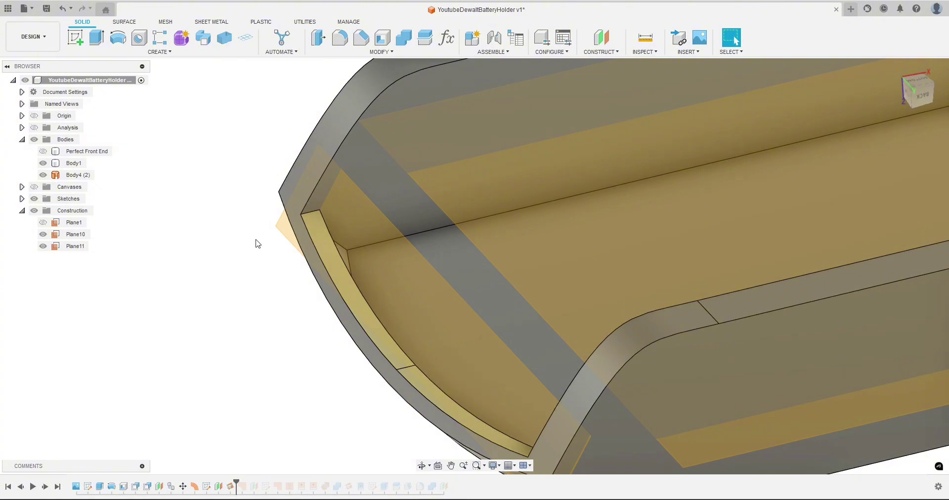
left_click(284, 205)
left_click(43, 234)
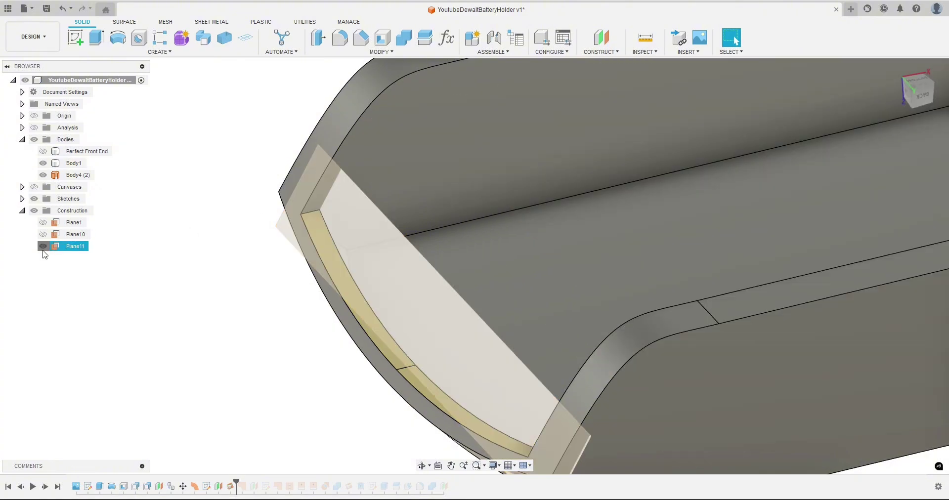
left_click(43, 246)
Step: Extend the front lip surface's chained outer edges by 1 mm with Natural type, Free Edges alignment and Tangent Chain on
scroll(263, 264, "down", 2)
left_click(346, 296)
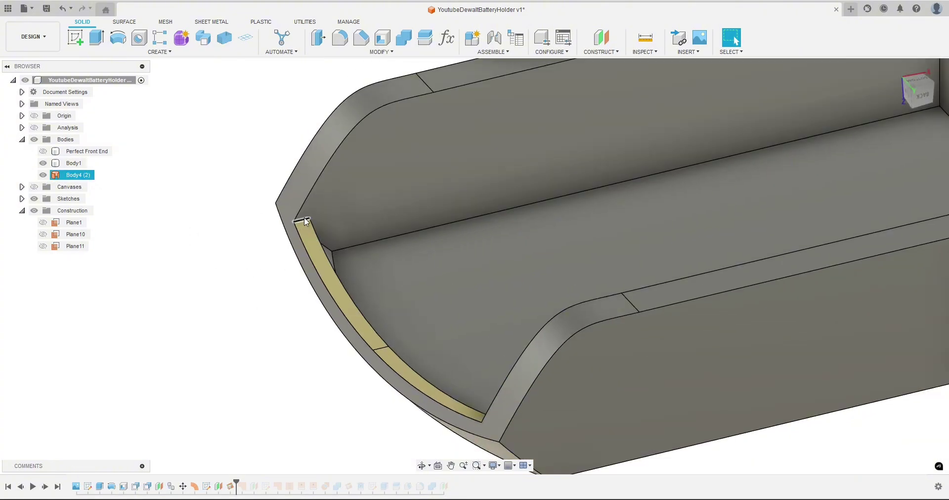
left_click(246, 254)
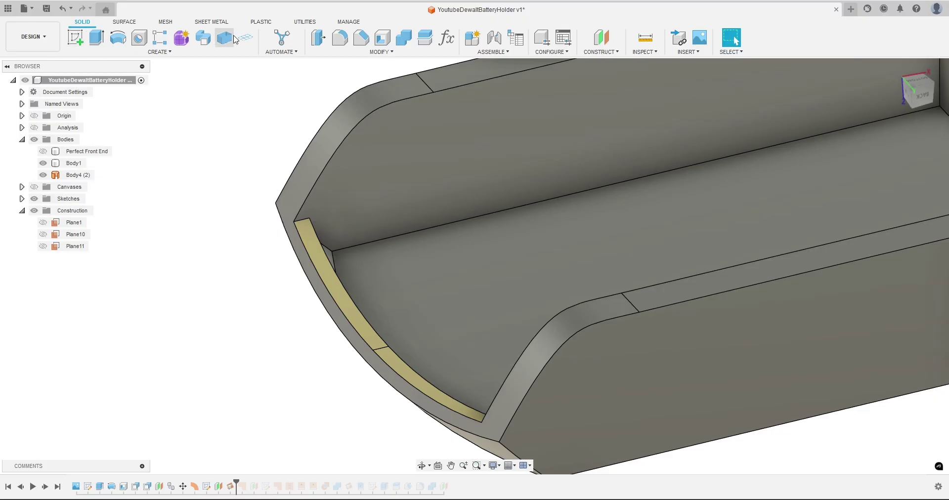
left_click(128, 23)
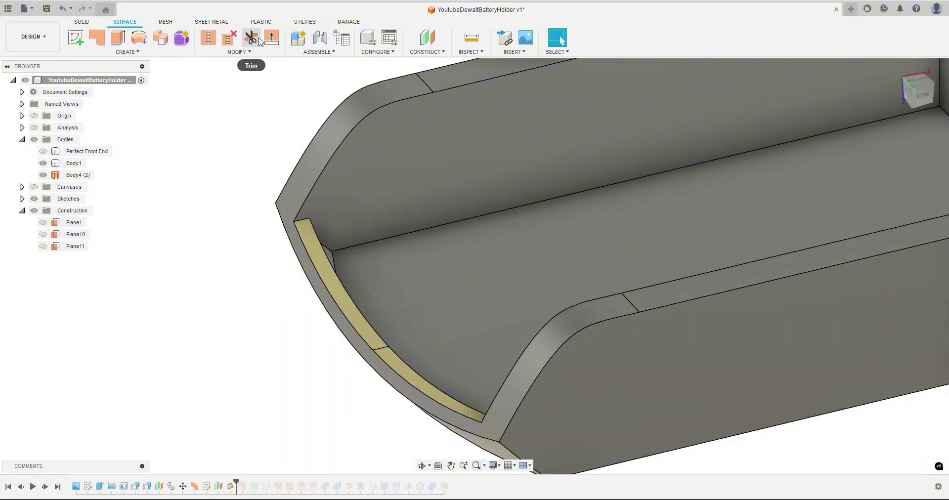
left_click(271, 38)
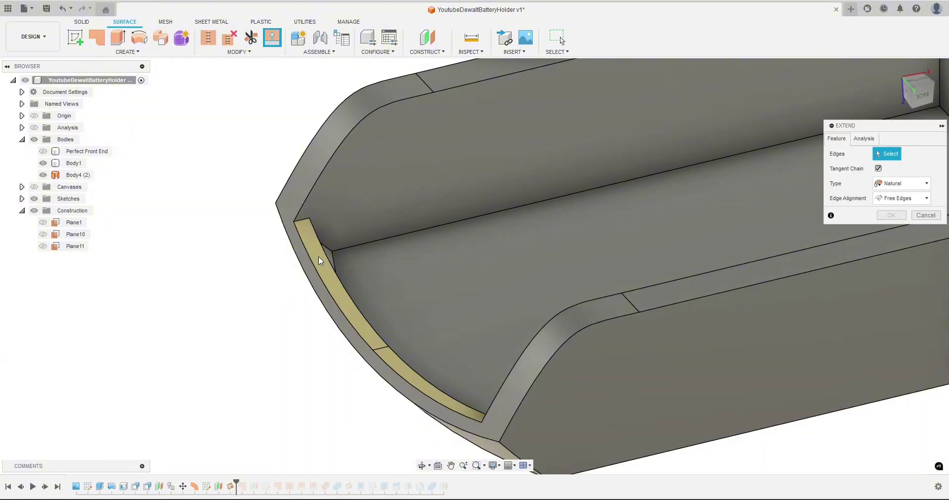
left_click(302, 221)
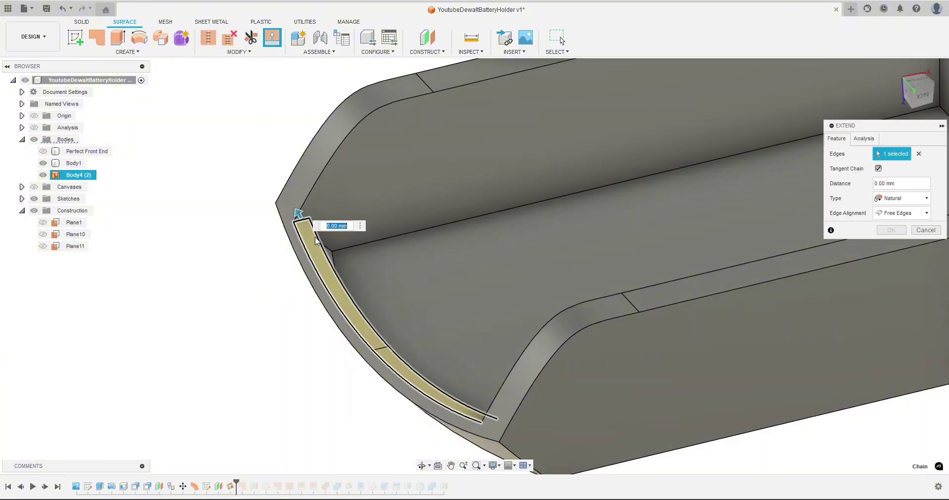
middle_click_drag(250, 370, 398, 271, "shift")
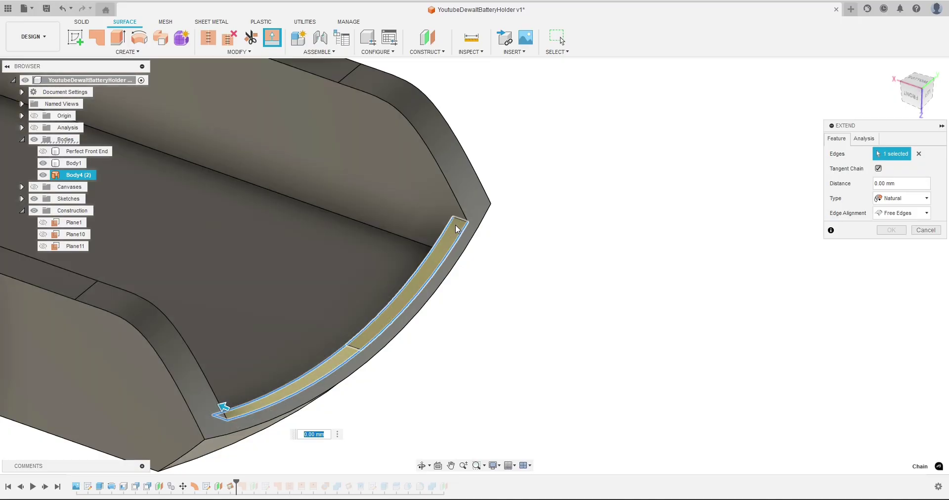
left_click(460, 226)
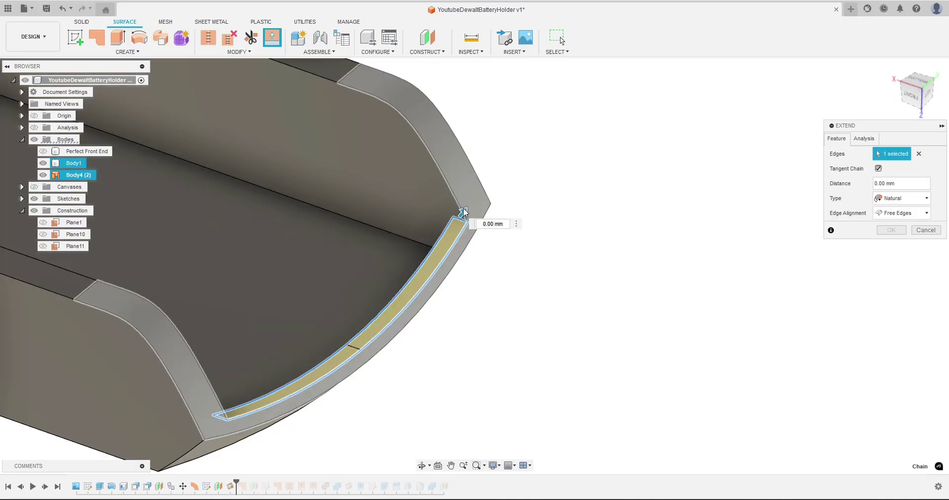
type("1")
key("Tab")
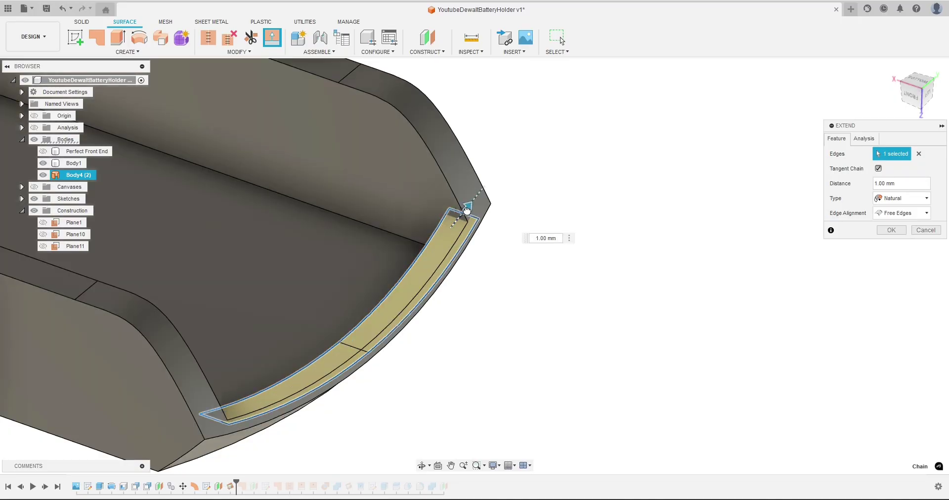
left_click(891, 230)
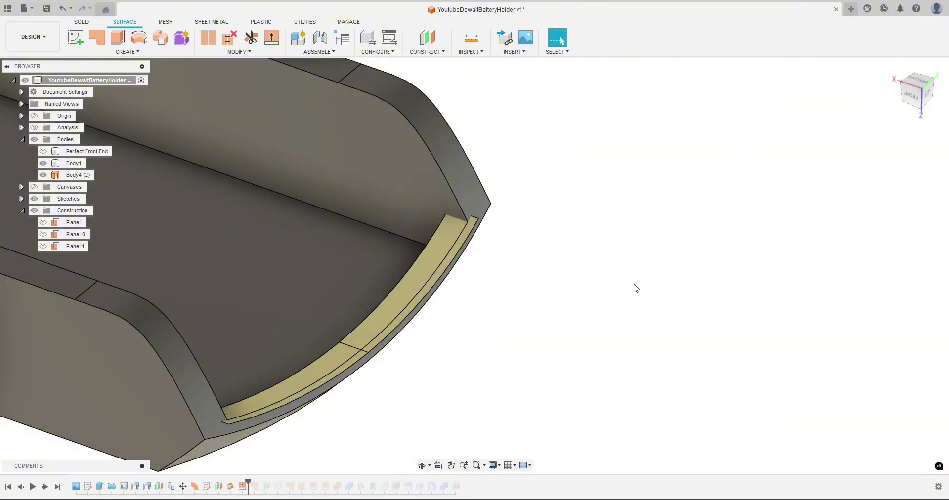
middle_click_drag(633, 286, 330, 393, "shift")
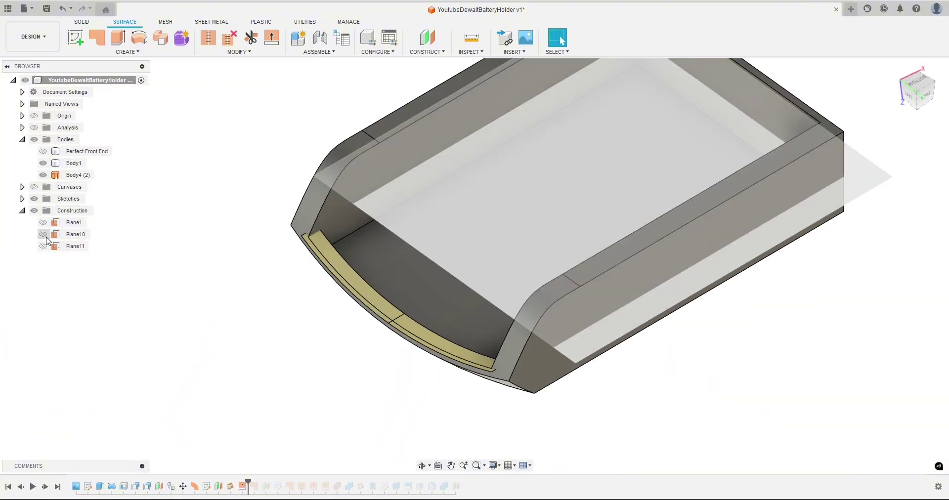
Step: Show the offset construction plane and the plane through three points again
left_click(46, 249)
left_click(223, 374)
middle_click_drag(257, 399, 228, 321, "shift")
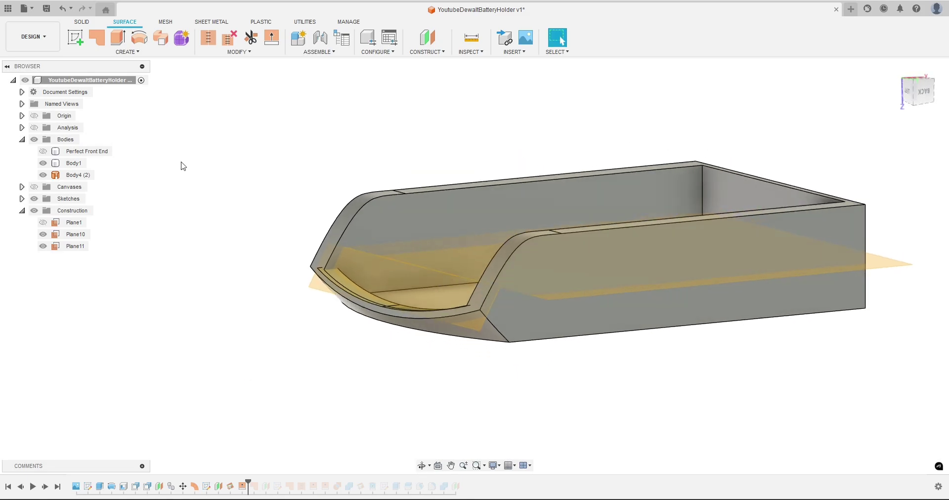
Step: Start a Boundary Fill using the holder body, the offset plane, the three-point plane and the extended front lip surface as tools
left_click(82, 21)
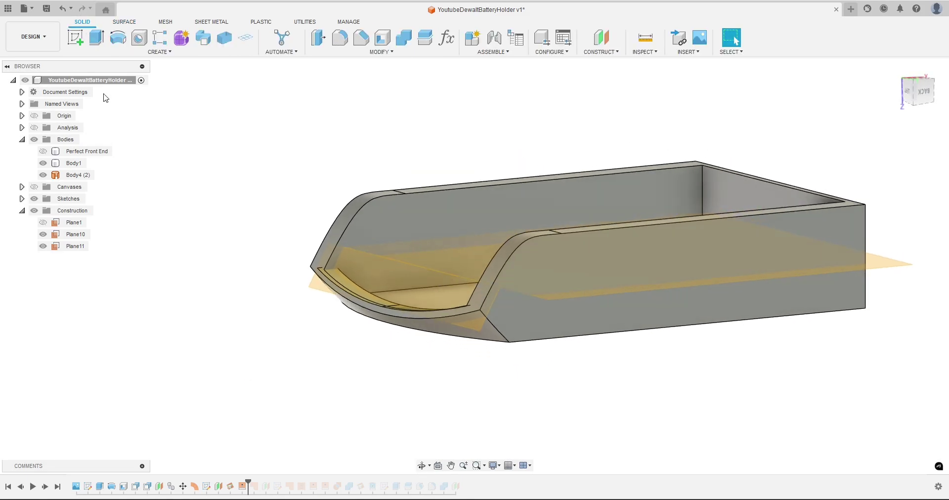
left_click(159, 52)
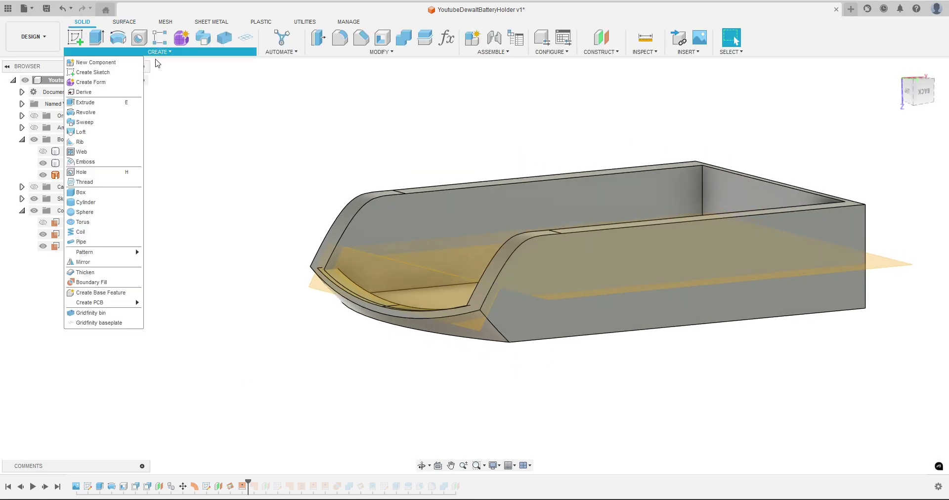
left_click(101, 283)
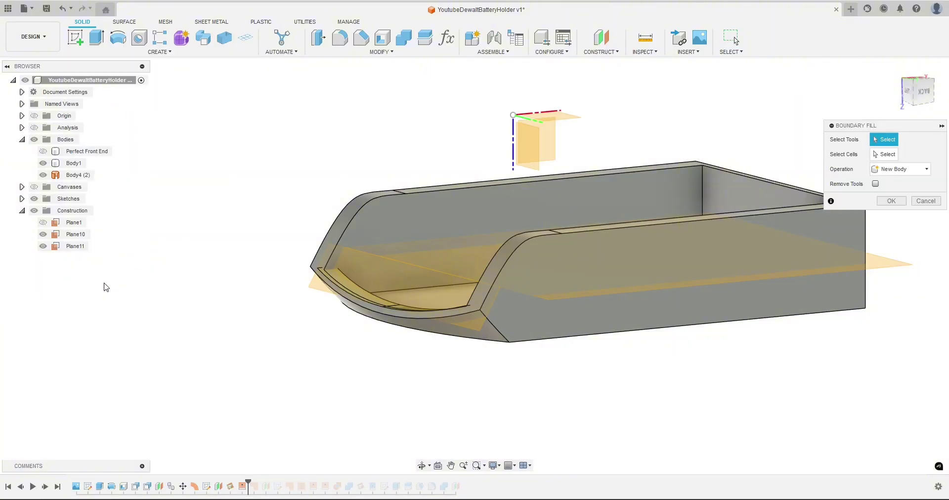
middle_click_drag(258, 301, 231, 301, "shift")
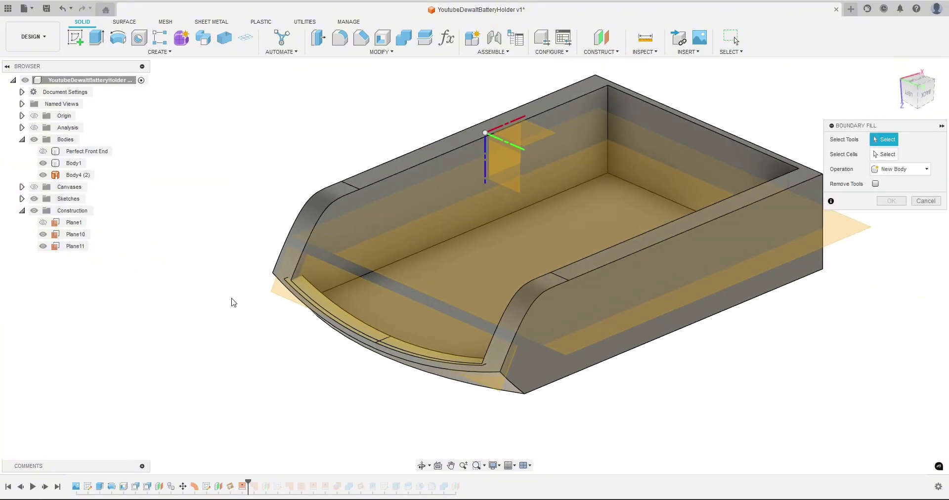
left_click(408, 171)
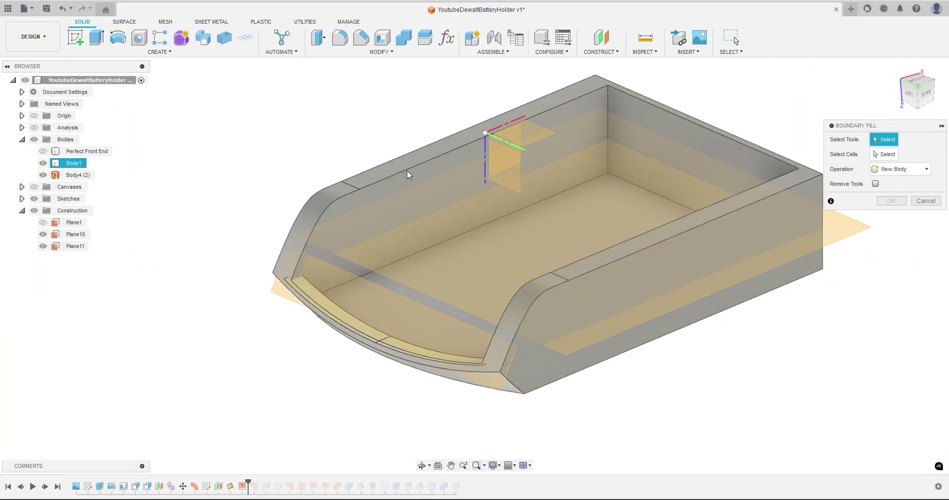
left_click(400, 174)
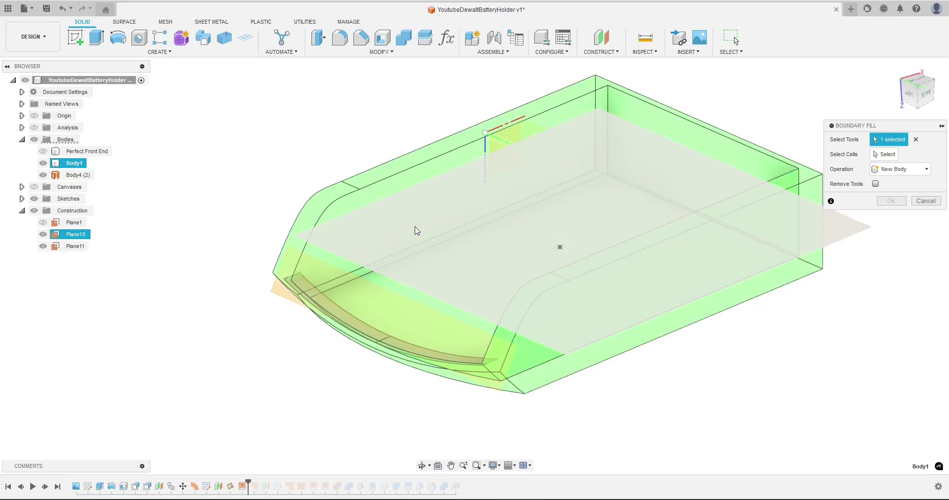
left_click(483, 257)
left_click(405, 317)
middle_click_drag(314, 351, 303, 375, "shift")
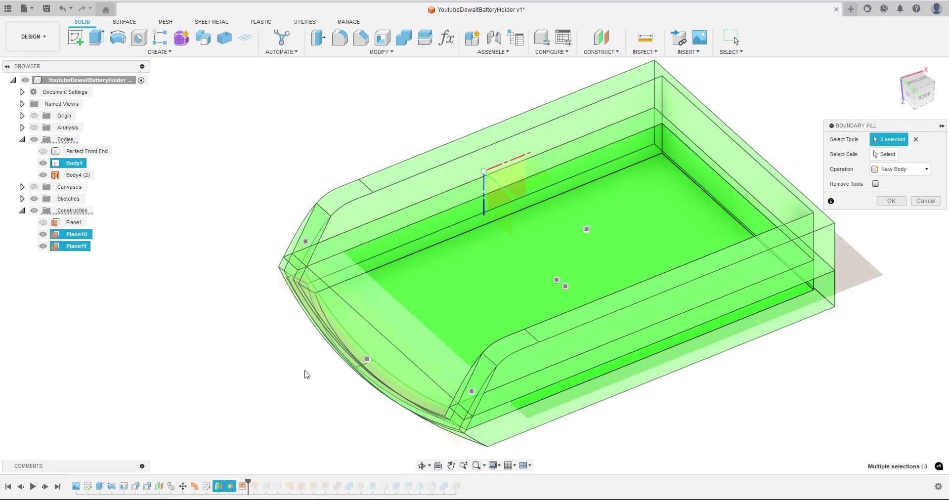
scroll(303, 375, "up", 5)
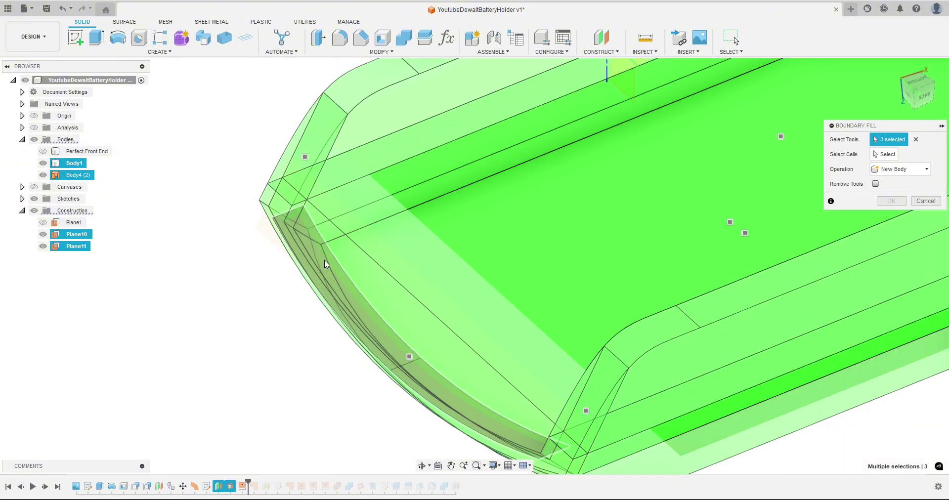
left_click(327, 264)
scroll(235, 328, "down", 5)
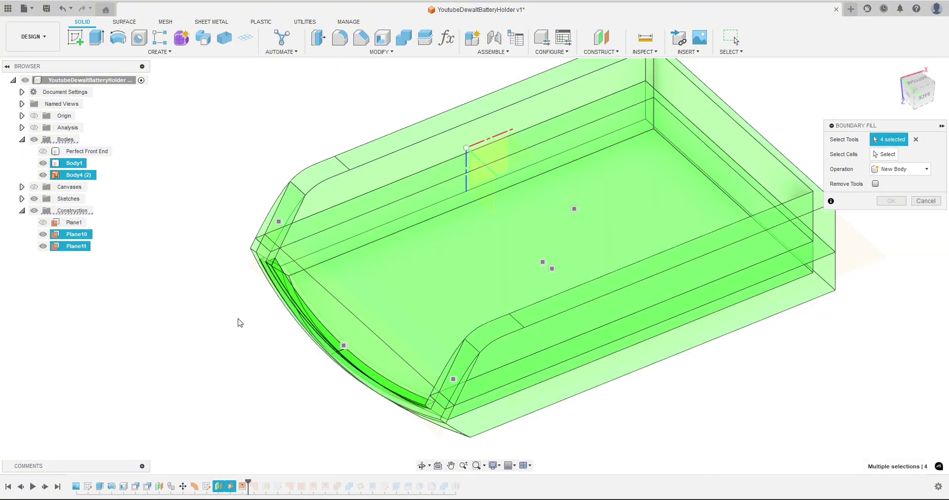
middle_click_drag(237, 325, 225, 332, "shift")
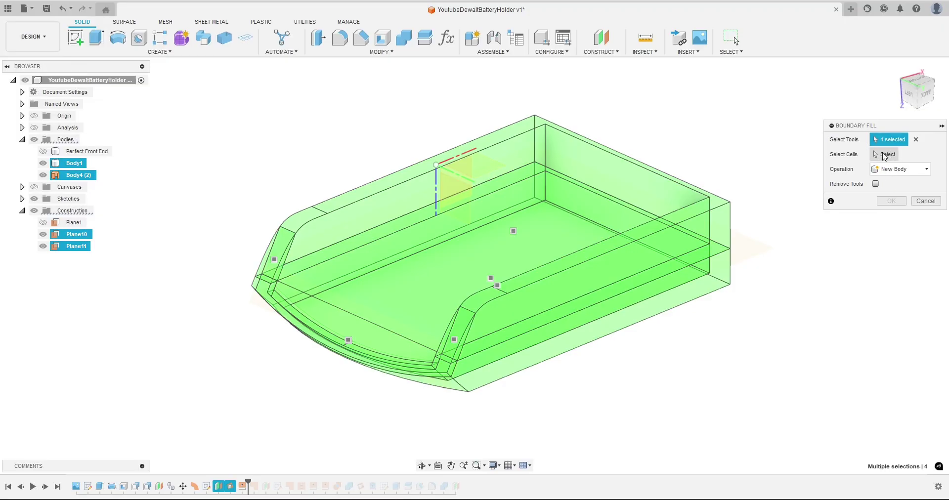
Step: Select the three Boundary Fill cells whose markers lie around the middle of the holder's interior
left_click(885, 155)
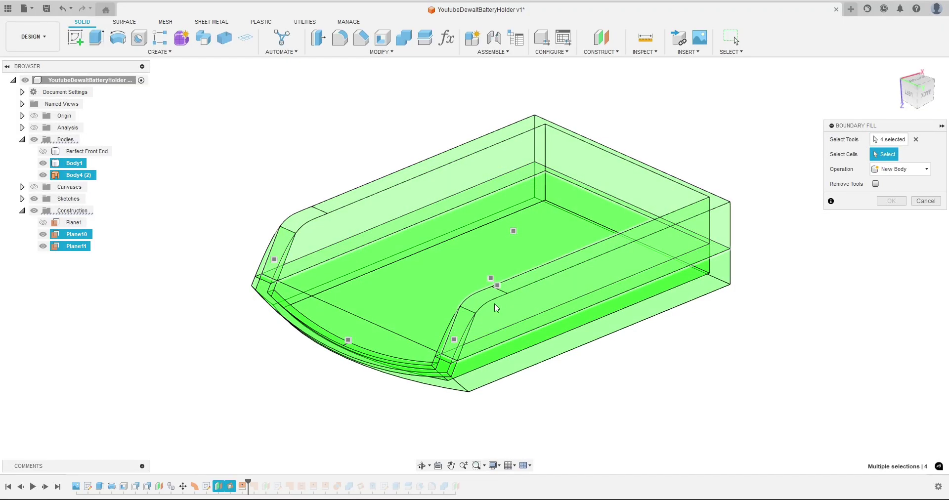
scroll(539, 242, "up", 5)
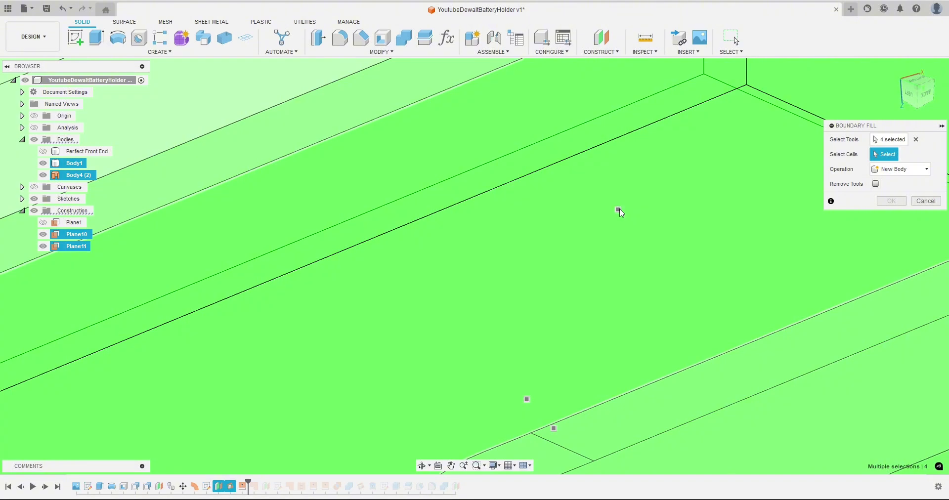
left_click(618, 210)
scroll(622, 215, "up", 3)
scroll(622, 216, "down", 5)
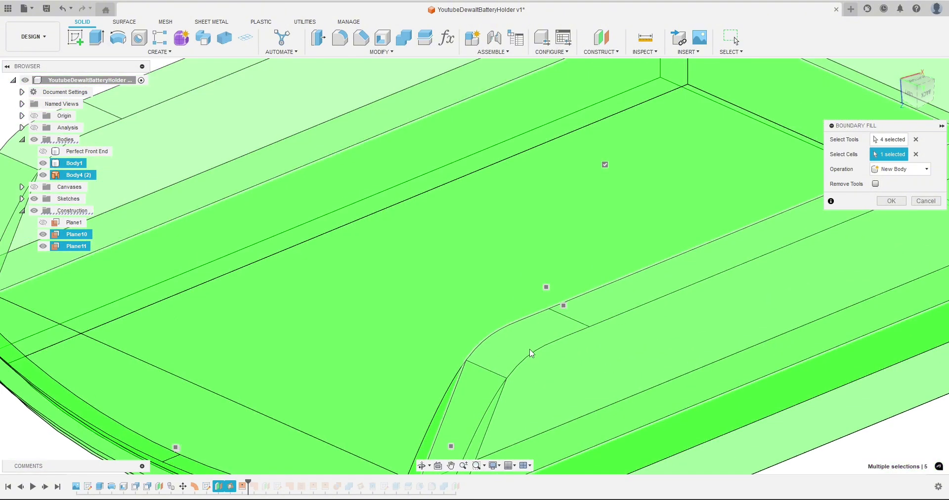
scroll(530, 353, "up", 4)
left_click(567, 211)
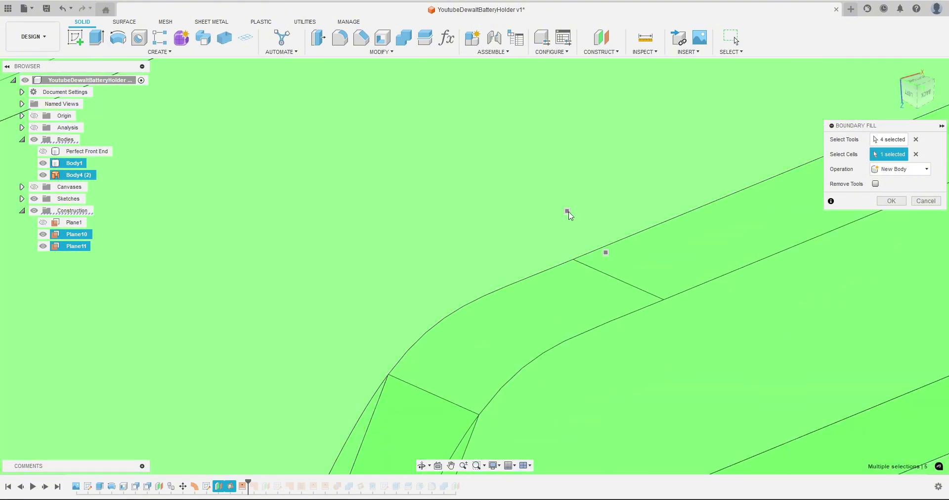
left_click(606, 253)
scroll(646, 197, "down", 5)
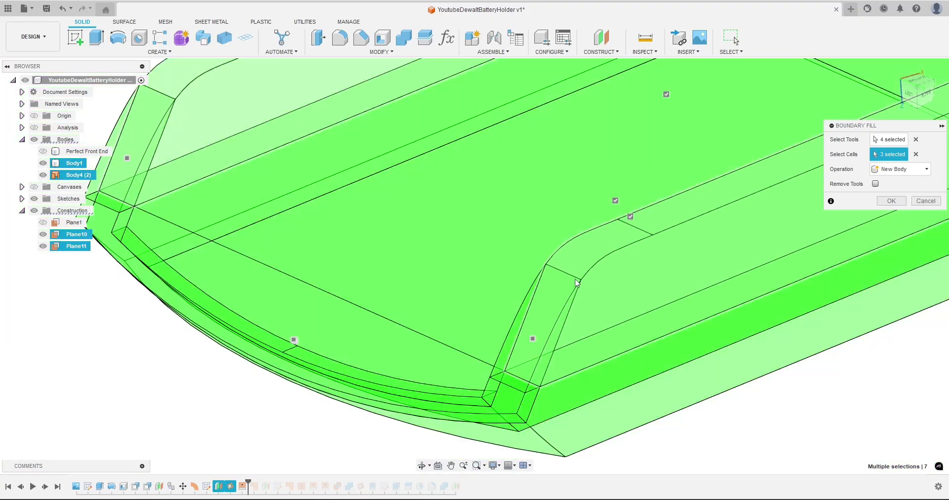
Step: Add the four cells at the holder's front end: one at each side wall and two at the middle of the lip
left_click(532, 340)
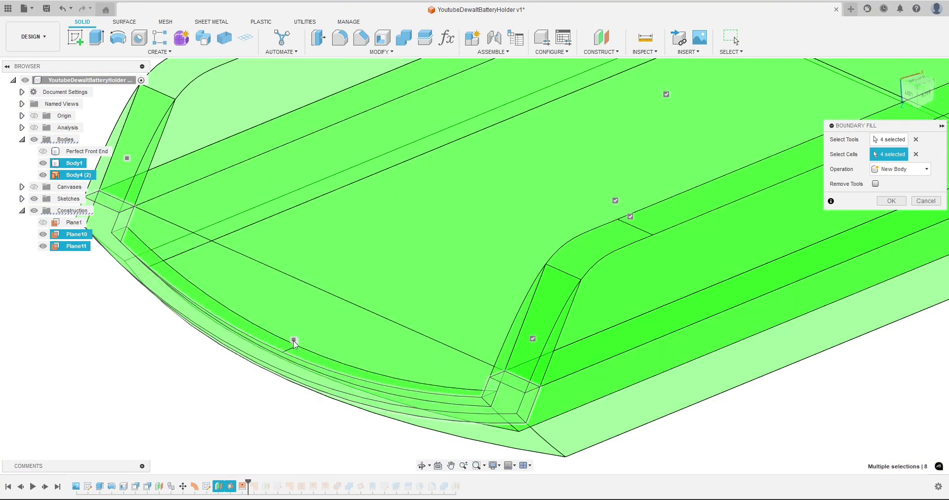
scroll(294, 339, "up", 5)
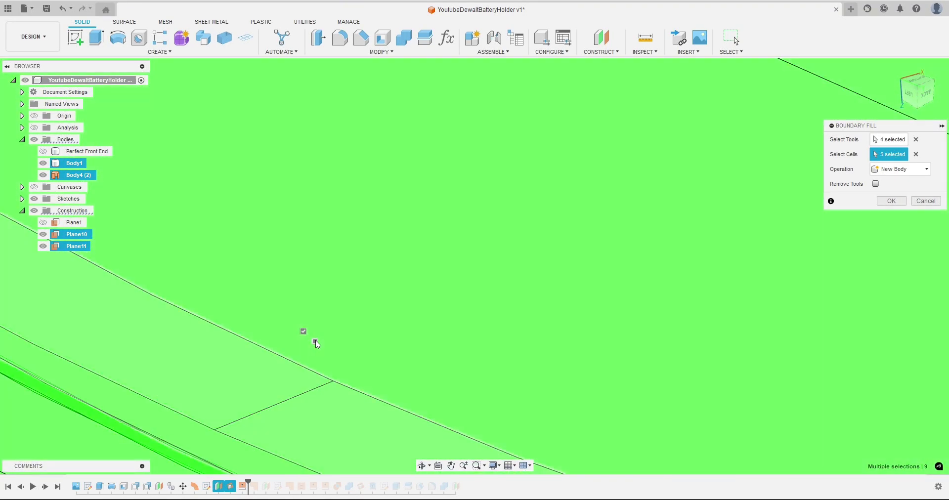
left_click(315, 341)
scroll(398, 350, "down", 3)
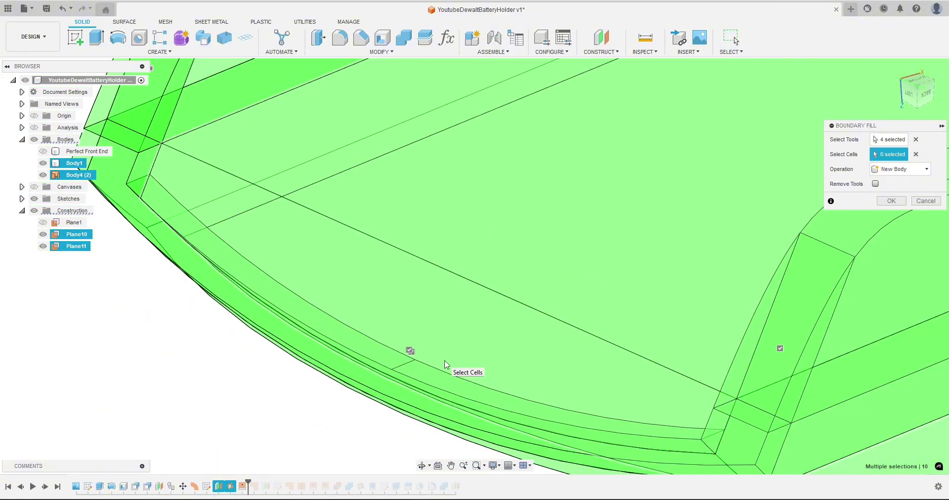
scroll(446, 365, "down", 3)
scroll(227, 143, "up", 3)
left_click(224, 142)
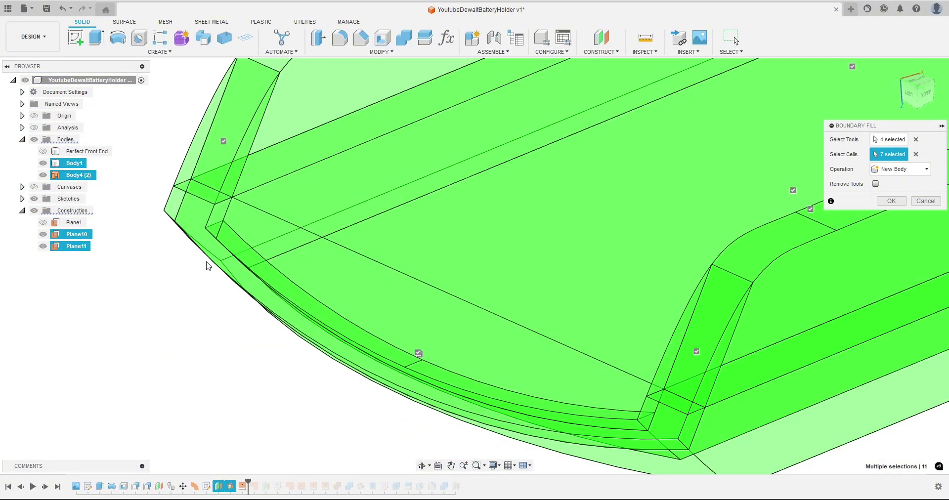
scroll(205, 269, "down", 3)
scroll(260, 252, "down", 3)
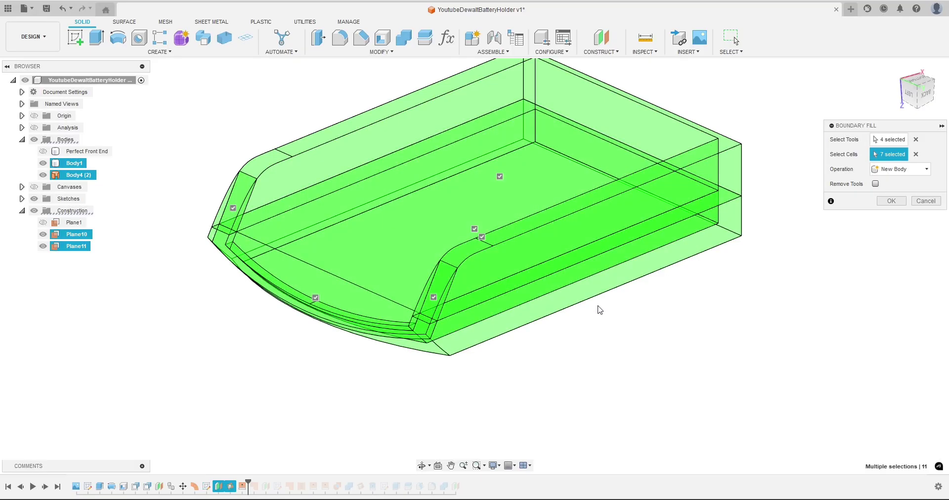
Step: Complete the Boundary Fill with the Join operation and recheck the feature's tools and cells without changing them
middle_click_drag(599, 310, 603, 341)
left_click(911, 176)
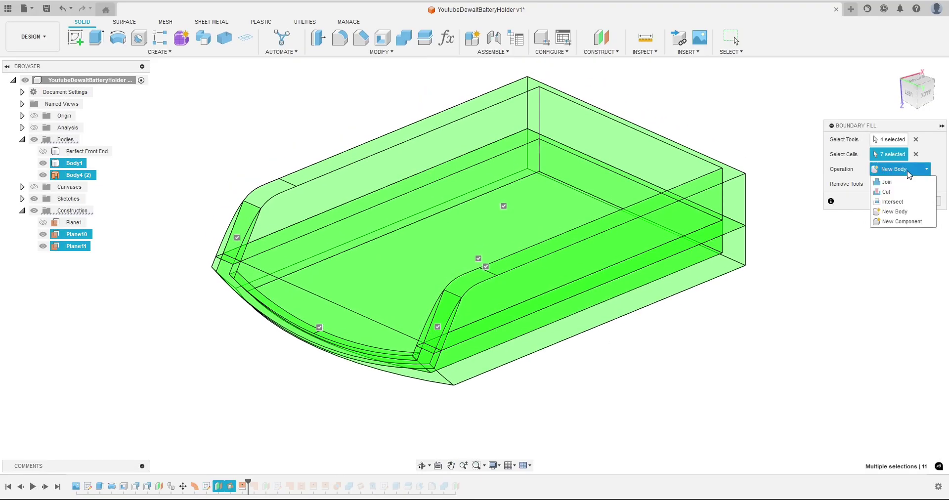
left_click(884, 182)
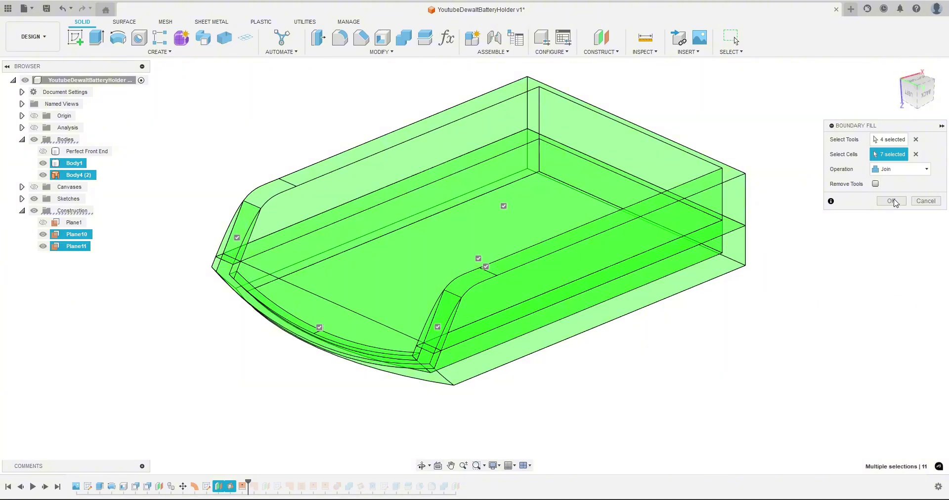
left_click(892, 201)
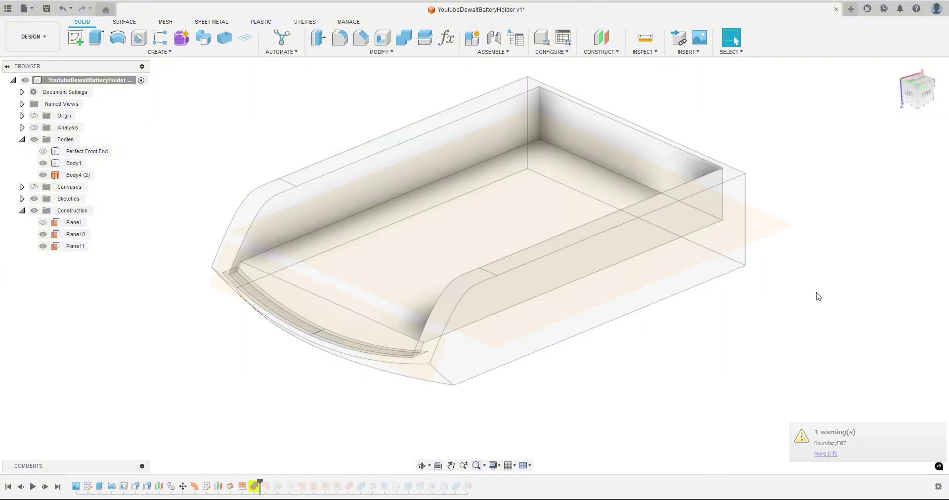
left_click(821, 453)
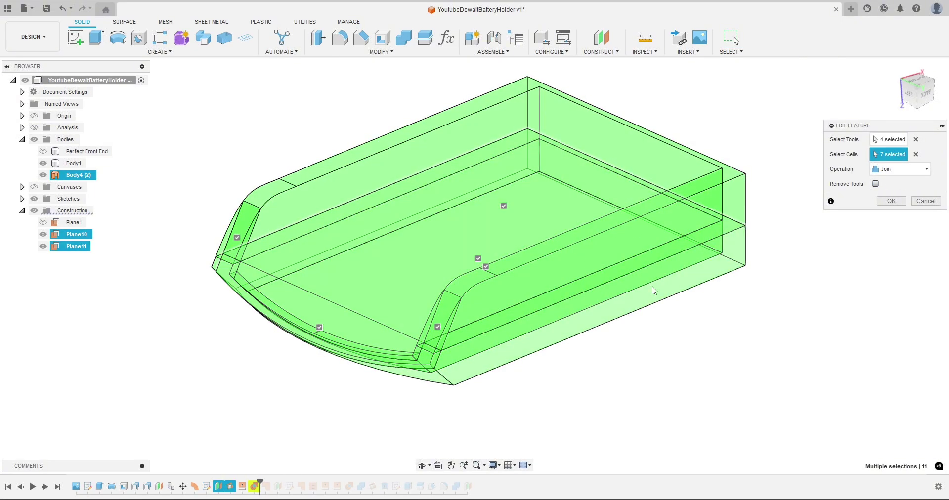
left_click(893, 202)
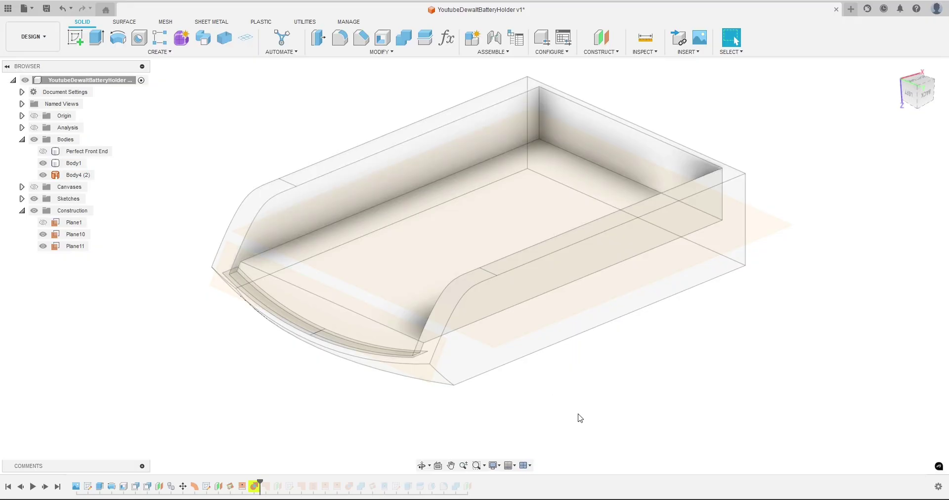
Step: Toggle the holder body's visibility to refresh its display, and hide the front lip surface and both construction planes
mouse_move(576, 417)
middle_mouse_down("shift")
mouse_move(563, 406)
mouse_move(608, 418)
mouse_move(583, 414)
middle_mouse_up("shift")
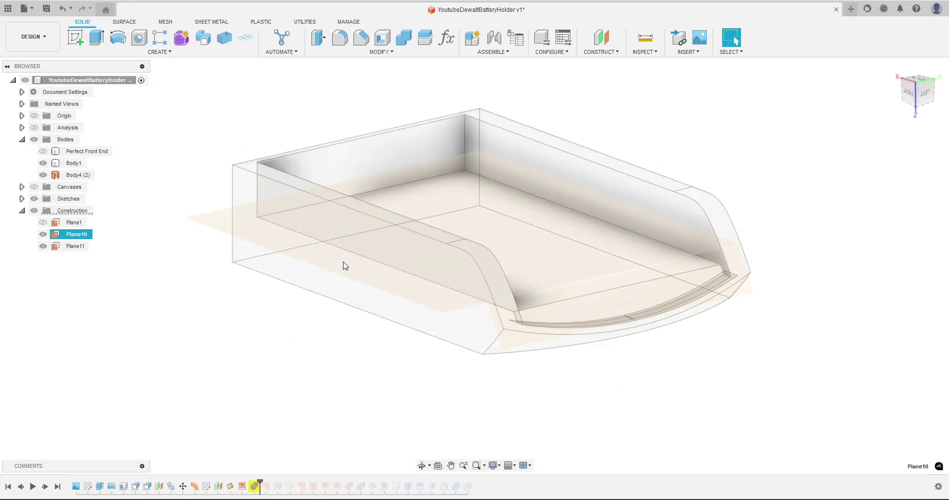
left_click(44, 166)
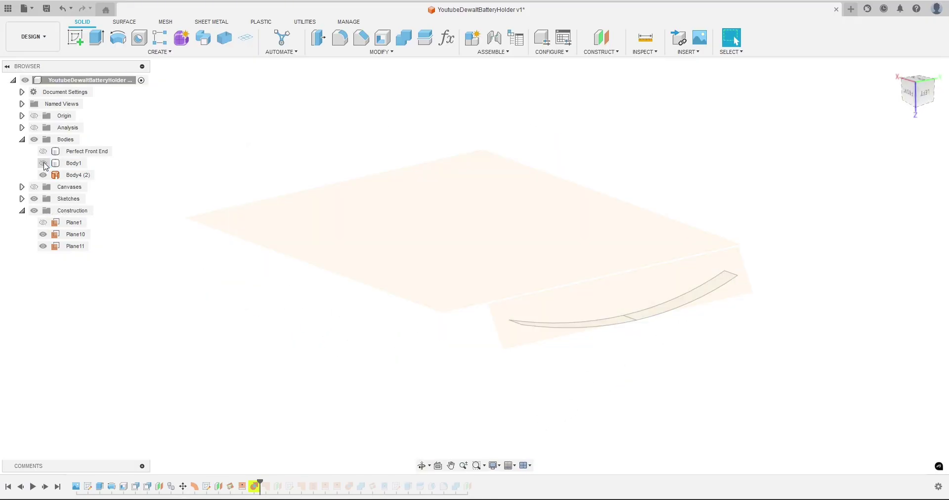
left_click(44, 163)
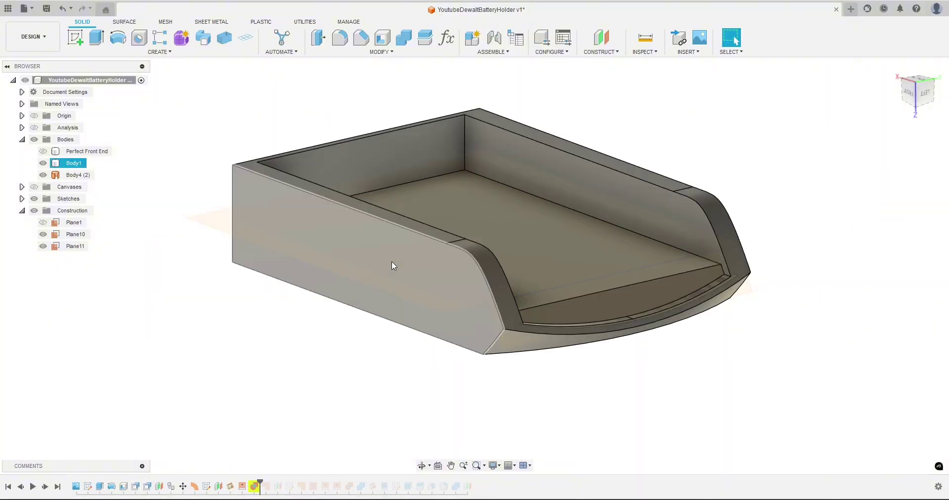
middle_click_drag(334, 385, 108, 194, "shift")
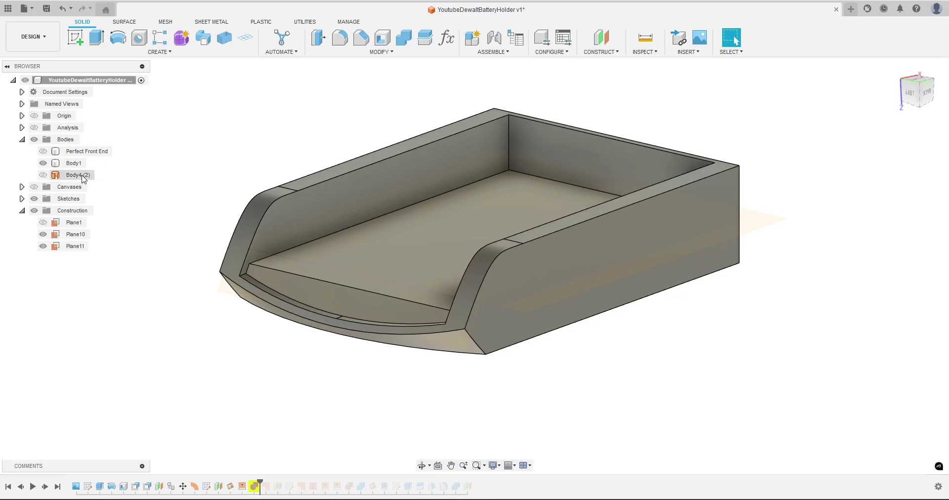
left_click(43, 175)
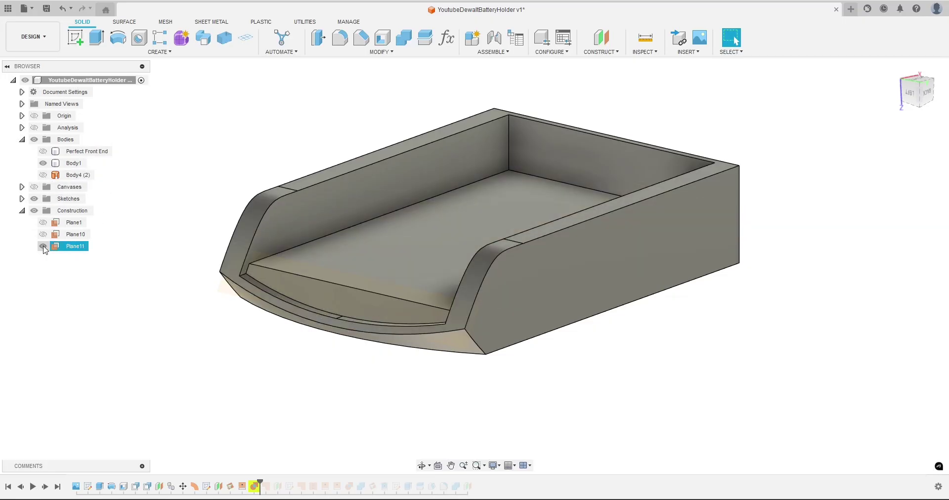
left_click(22, 211)
Step: Inspect the filled holder's cross-section with the section analysis, and turn the analysis off again
mouse_move(236, 362)
middle_mouse_down("shift")
mouse_move(188, 362)
mouse_move(223, 377)
mouse_move(265, 347)
mouse_move(227, 348)
mouse_move(290, 360)
mouse_move(316, 346)
middle_mouse_up("shift")
left_click(34, 128)
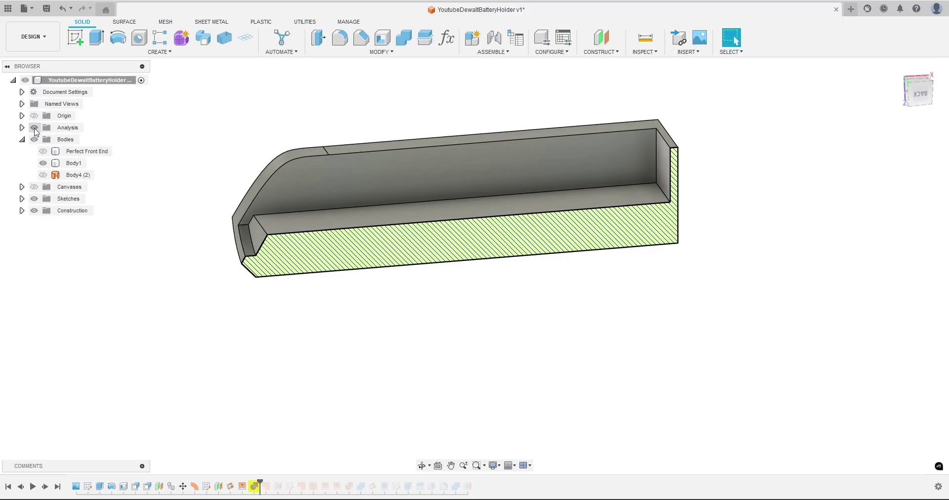
left_click(34, 128)
middle_click_drag(137, 250, 165, 271, "shift")
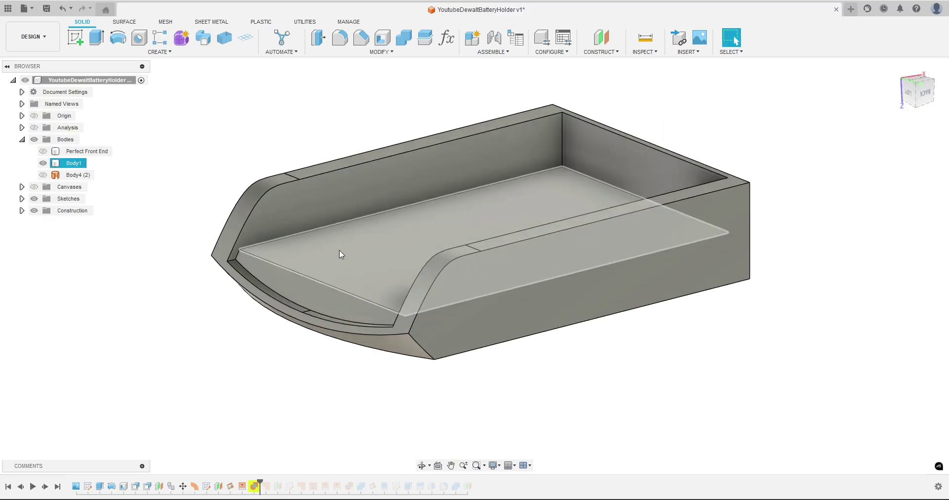
Step: Measure the angle between the holder's interior floor face and the sloped front face
middle_click_drag(198, 173, 207, 170, "shift")
left_click(372, 262)
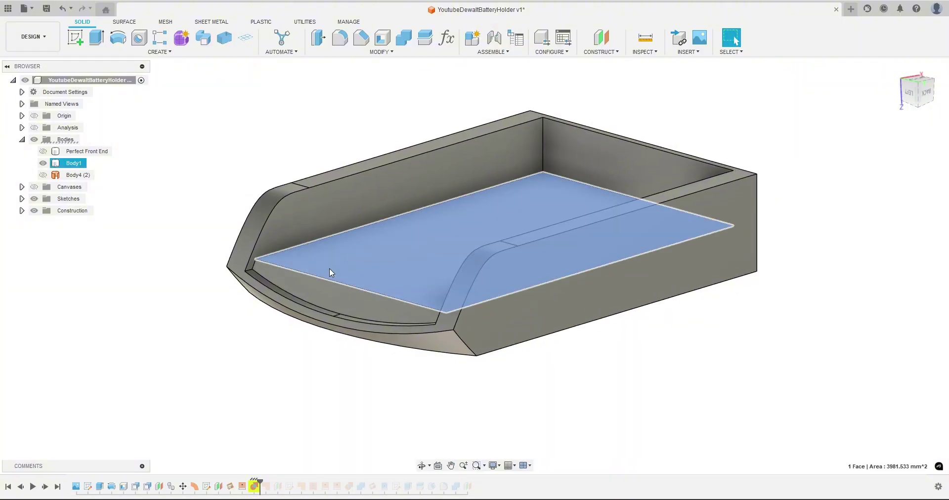
left_click(324, 299, "ctrl")
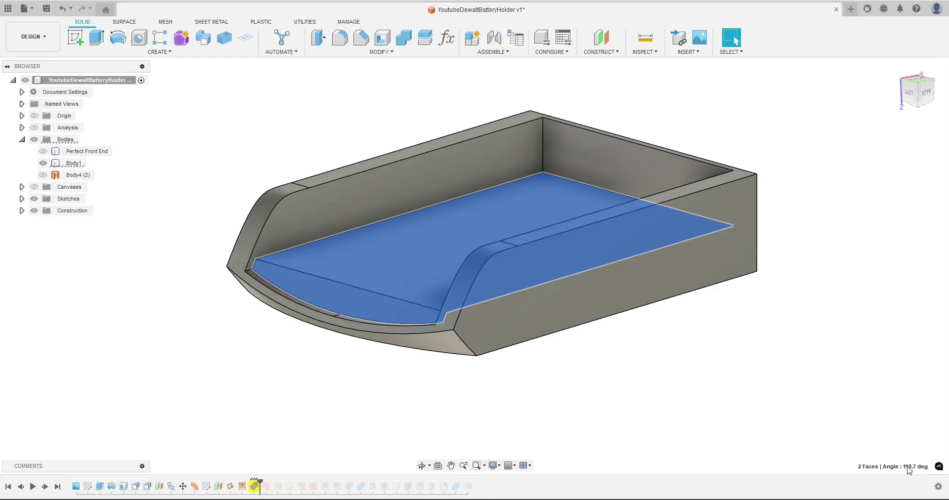
left_click(573, 416)
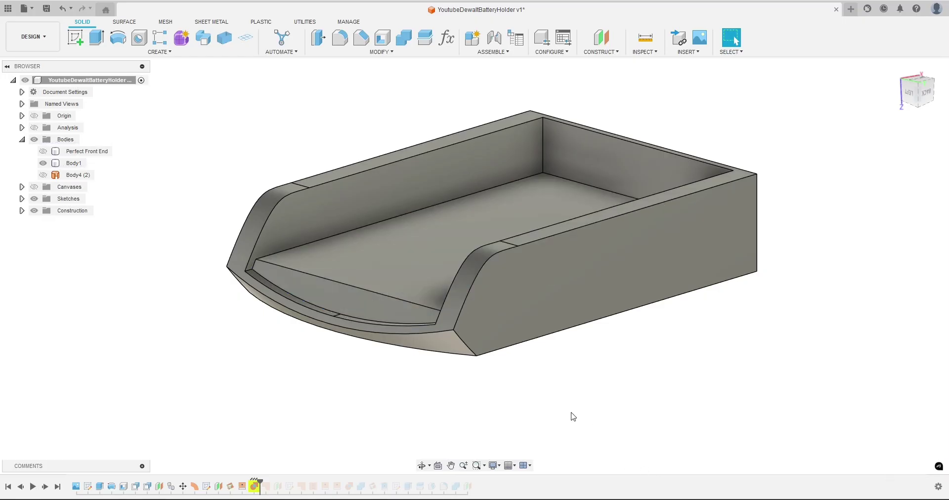
left_click(76, 37)
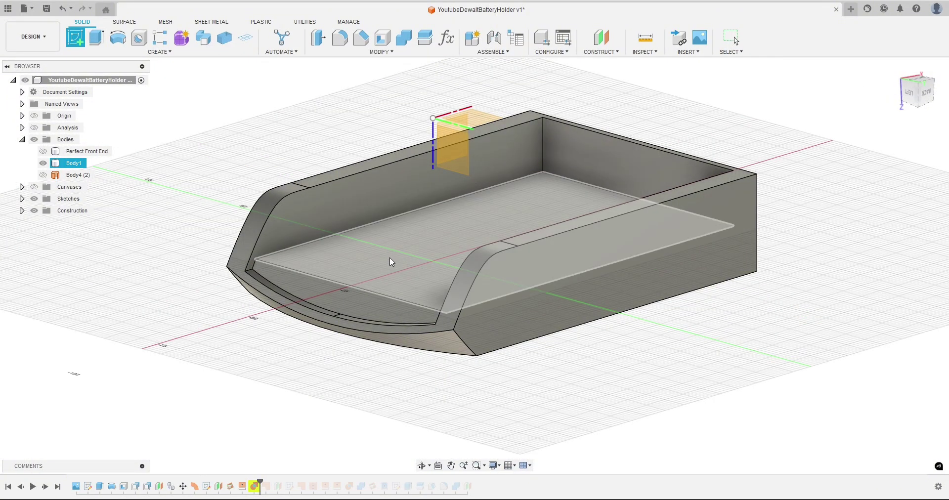
middle_click_drag(402, 250, 415, 249, "shift")
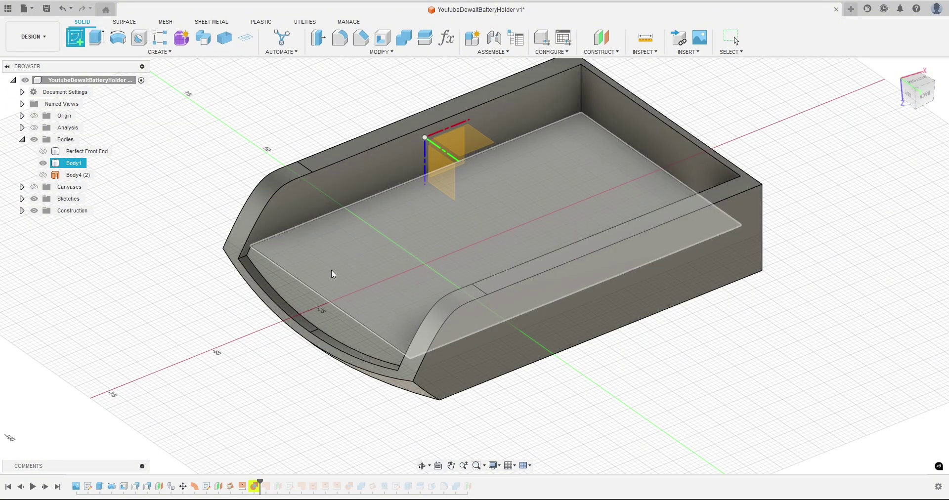
middle_click_drag(307, 301, 294, 285, "shift")
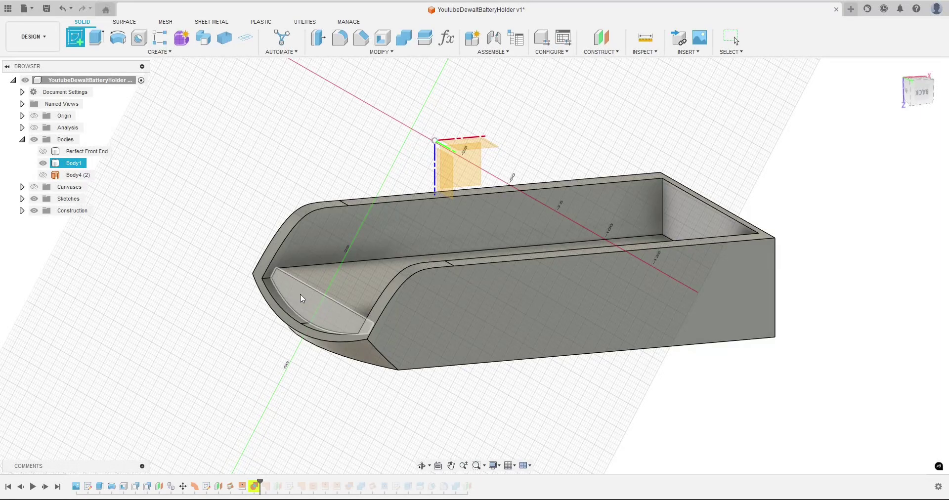
left_click(295, 290)
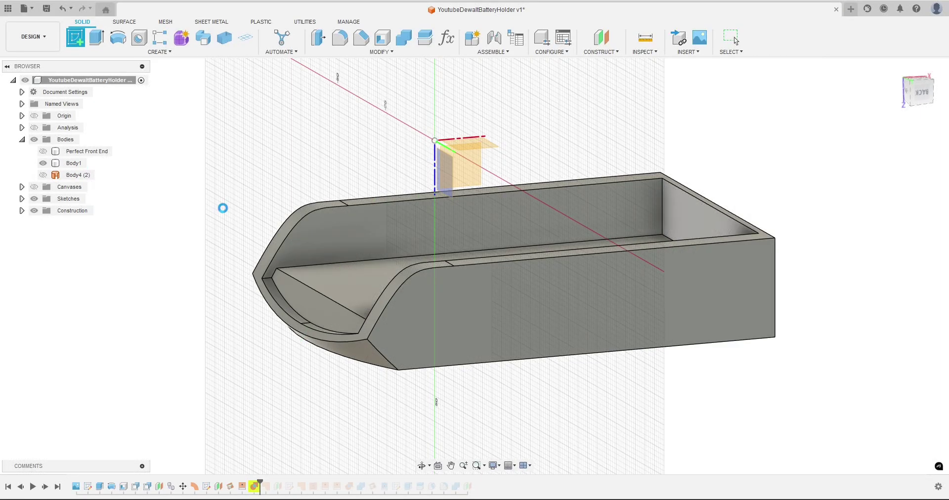
key("Escape")
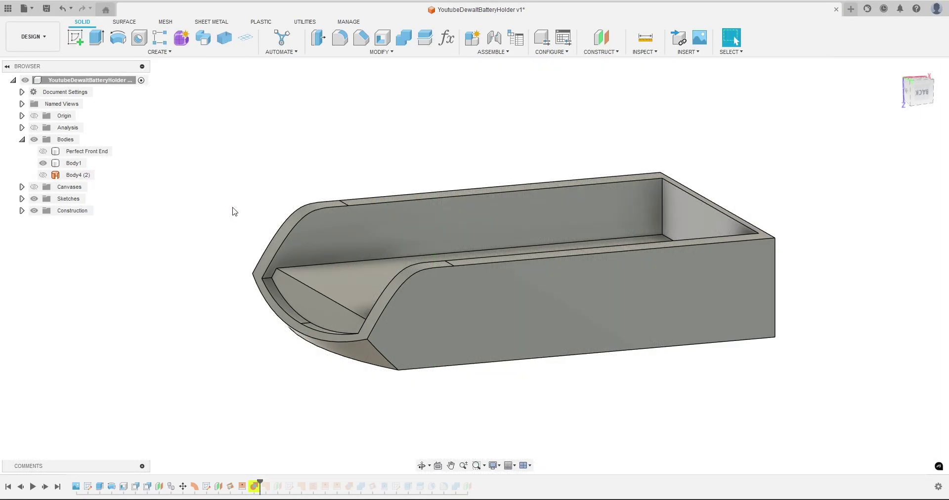
Step: Delete the three latest features before the history marker, ending with the Boundary Fill, from the design history
middle_click_drag(234, 211, 380, 336, "shift")
middle_click_drag(422, 299, 449, 268)
key("Escape")
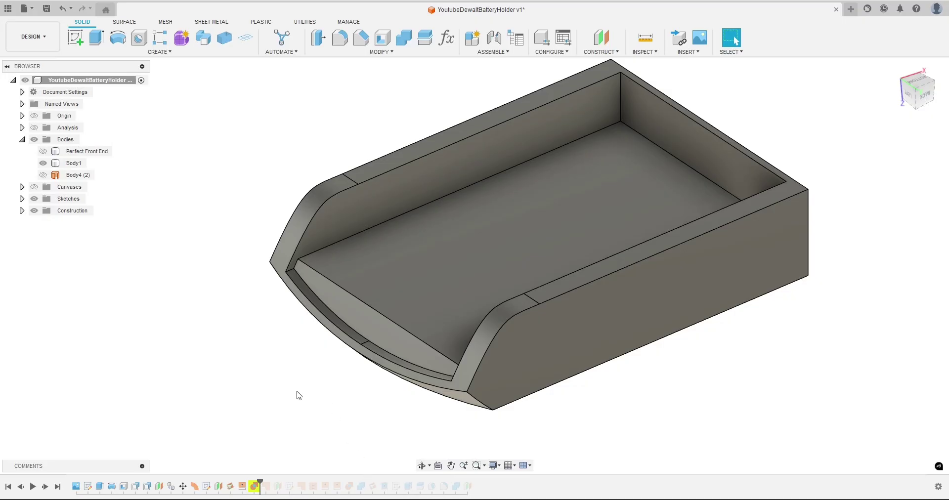
scroll(295, 373, "down", 3)
middle_click_drag(264, 396, 322, 386, "shift")
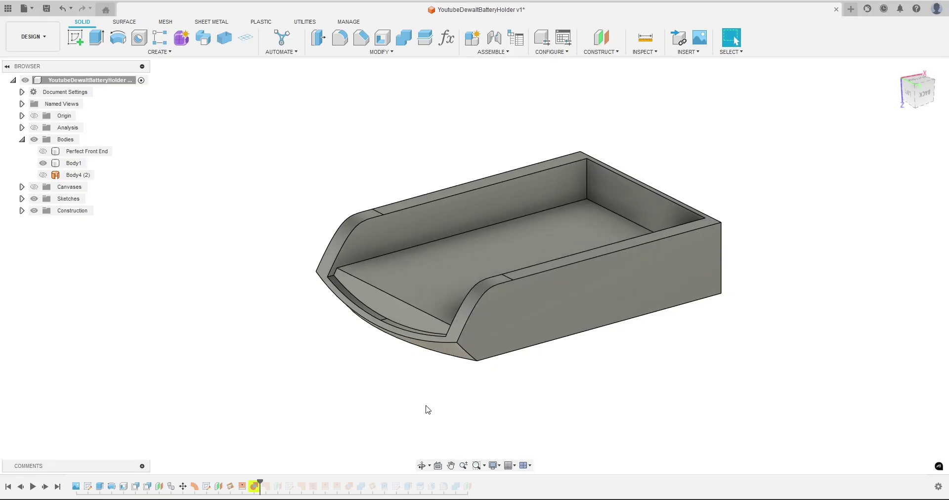
middle_click_drag(500, 438, 476, 443, "shift")
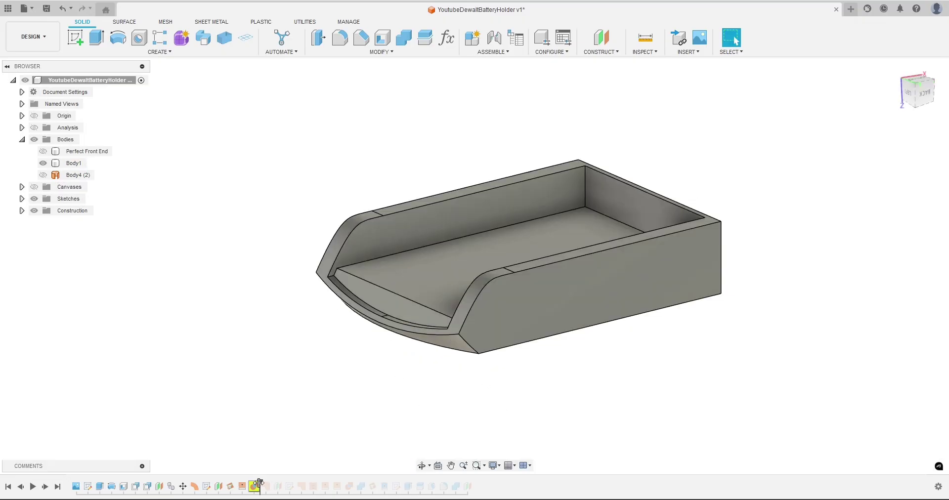
left_click(256, 489)
left_click(231, 490, "shift")
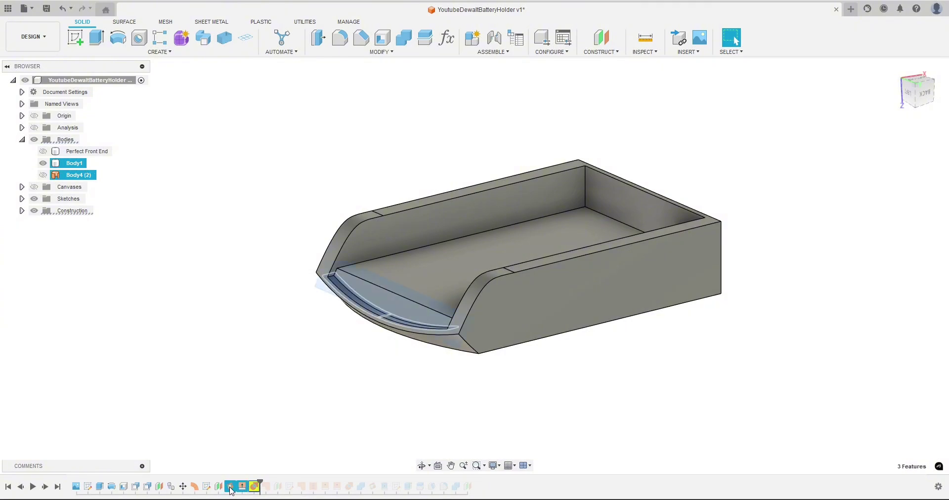
right_click(230, 490)
left_click(240, 431)
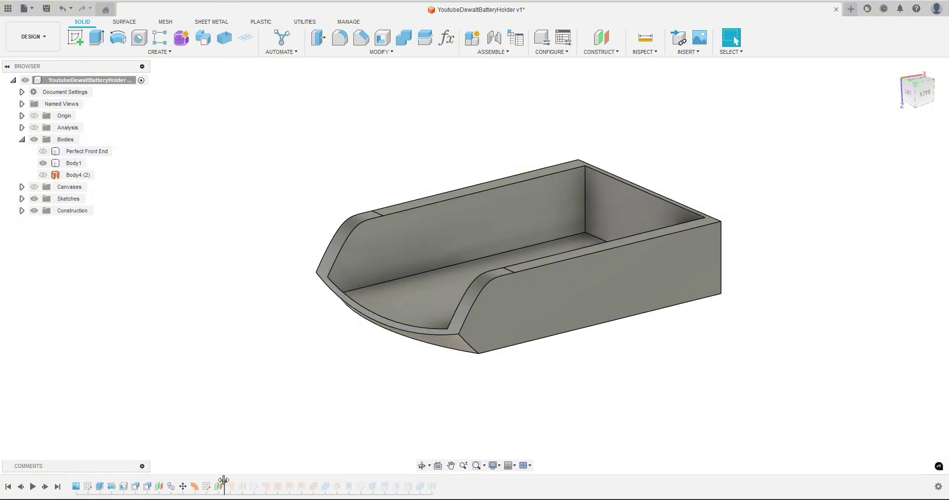
Step: Roll the design history forward to its last feature and examine the completed holder from several angles
left_click_drag(224, 480, 437, 486)
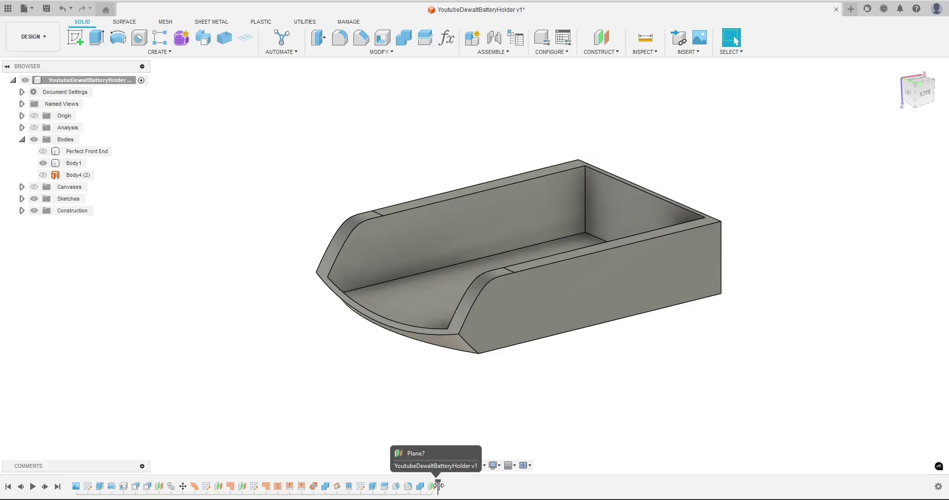
mouse_move(345, 382)
middle_mouse_down("shift")
mouse_move(396, 375)
mouse_move(330, 390)
middle_mouse_up("shift")
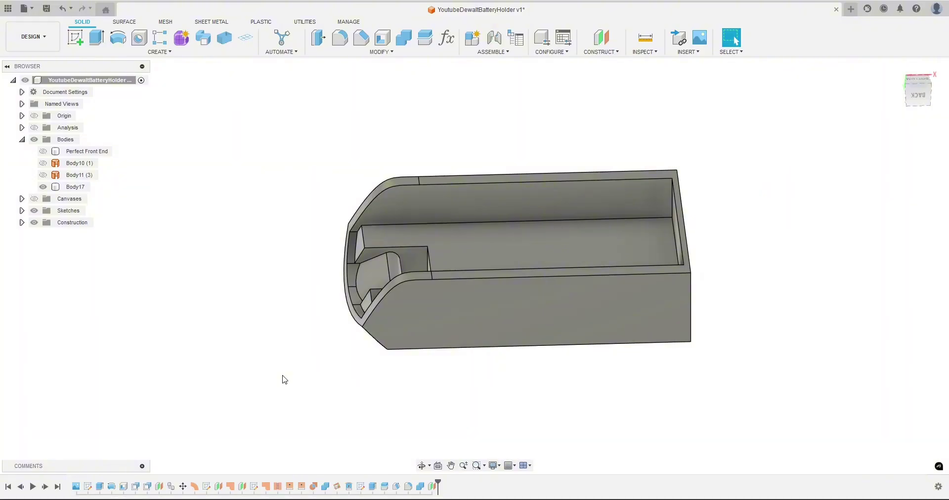
middle_click_drag(264, 374, 265, 371, "shift")
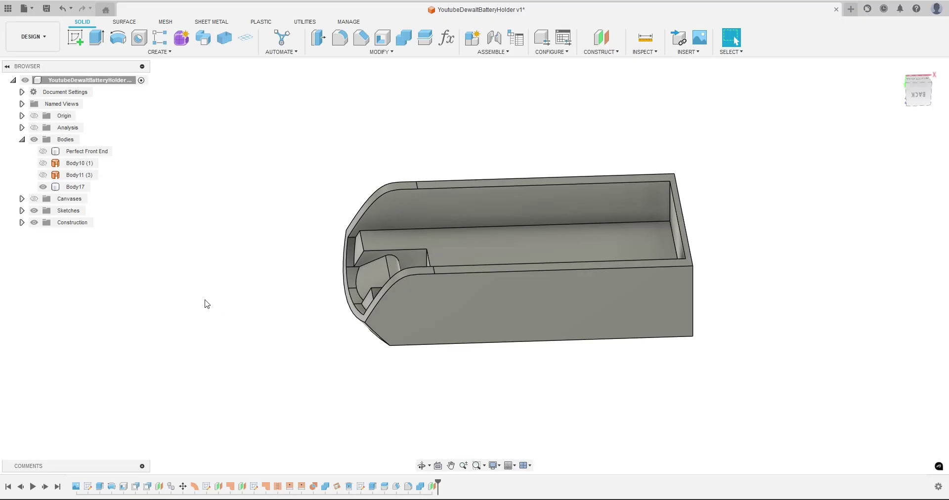
middle_click_drag(207, 304, 237, 294, "shift")
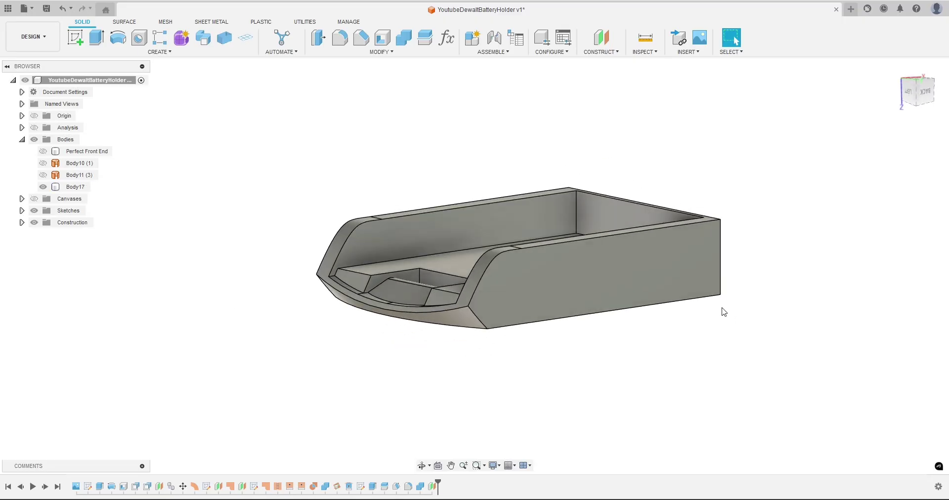
key("ctrl+s")
Step: Show the battery reference canvas, hide the holder body to examine the battery's rail area, and show the body again
left_click(34, 198)
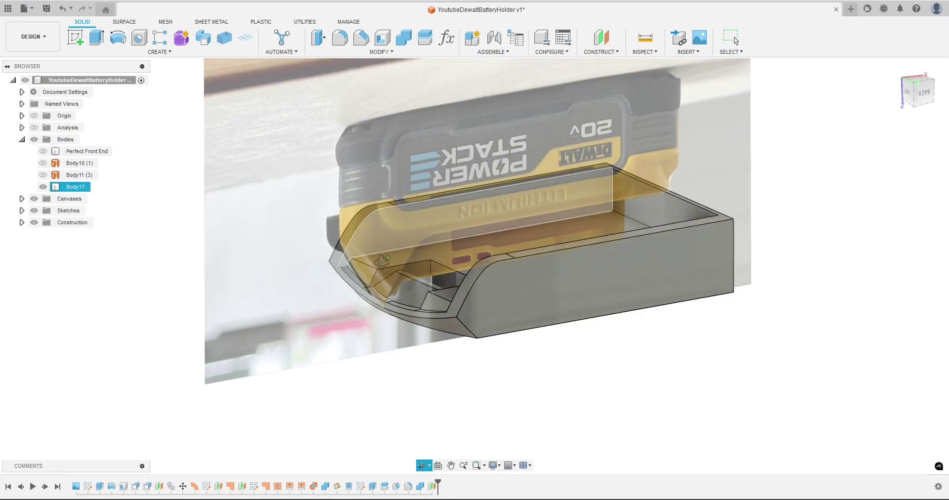
scroll(537, 243, "up", 8)
left_click(44, 187)
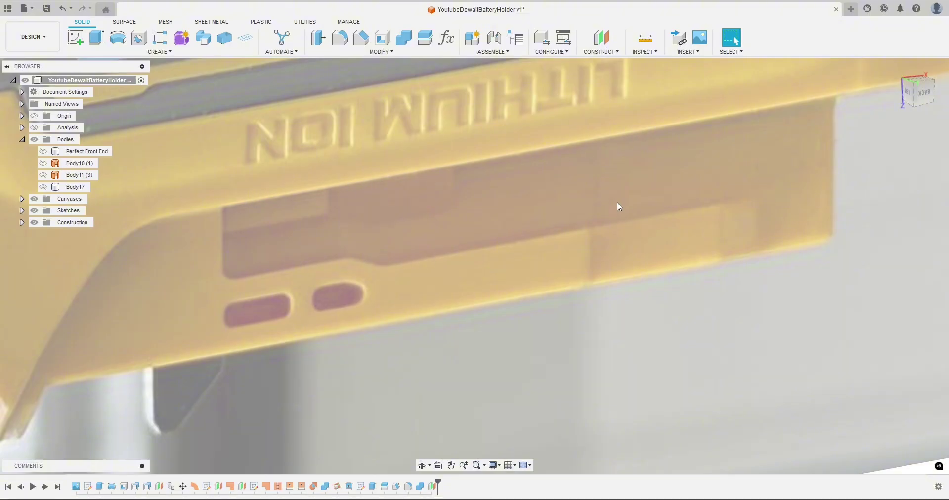
scroll(643, 319, "down", 10)
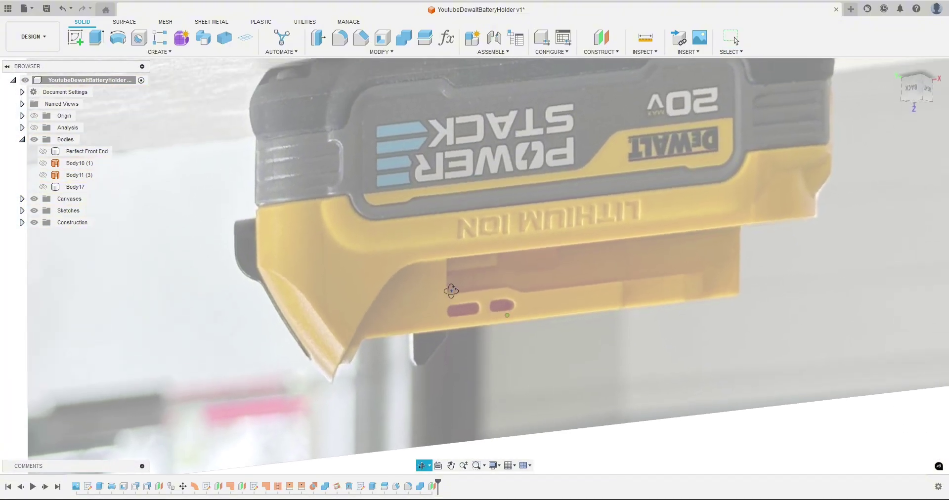
scroll(633, 277, "up", 3)
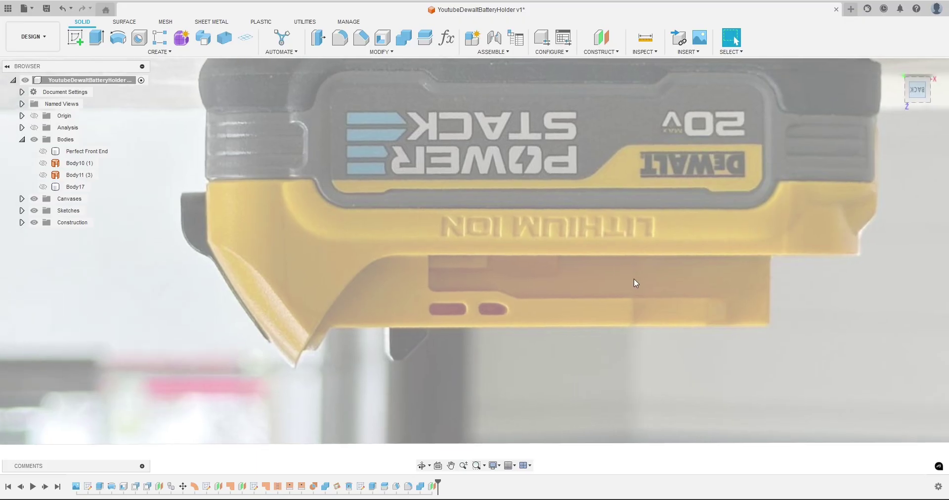
scroll(637, 289, "down", 5)
middle_click_drag(375, 267, 306, 258, "shift")
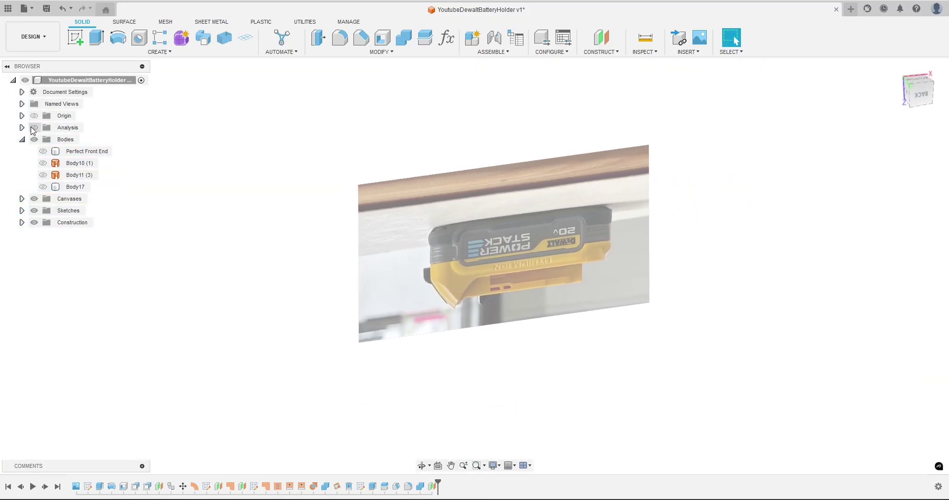
left_click(43, 187)
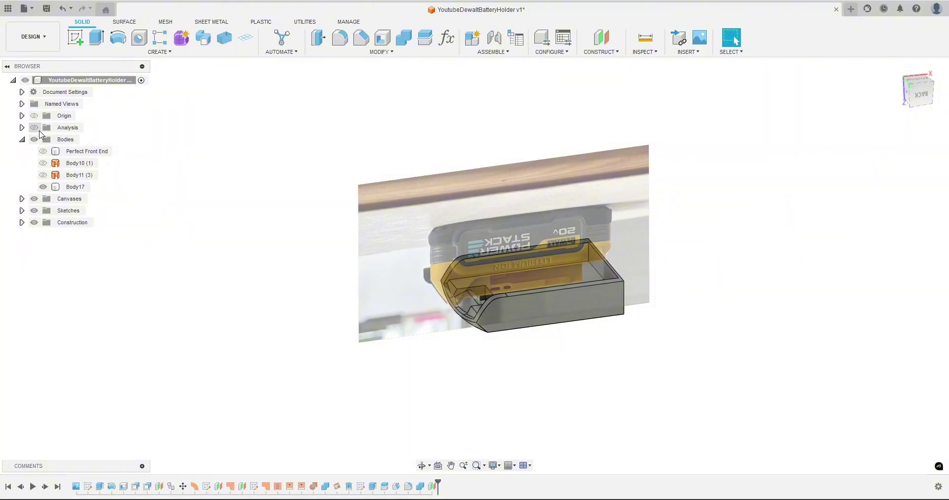
Step: Create and display a section analysis offset -10 mm from the holder's long outer side face, with the old section hidden
left_click(644, 52)
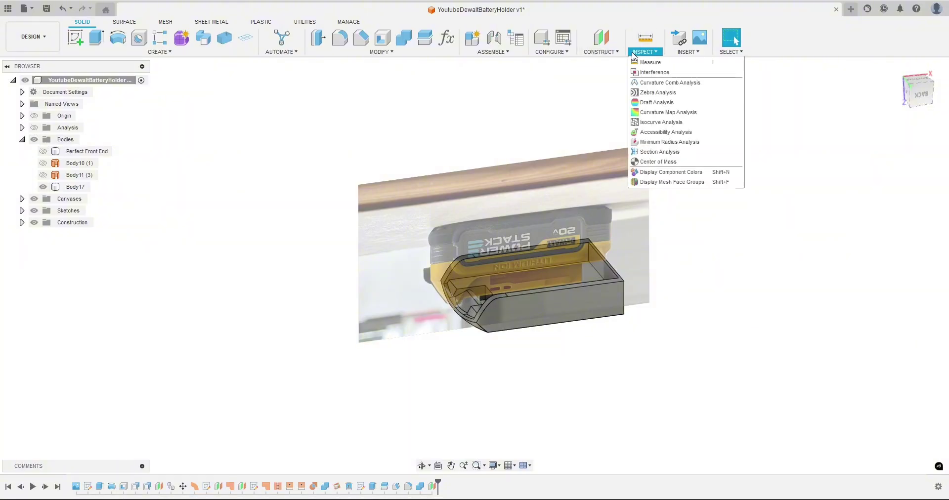
left_click(648, 151)
middle_click_drag(618, 319, 652, 252, "shift")
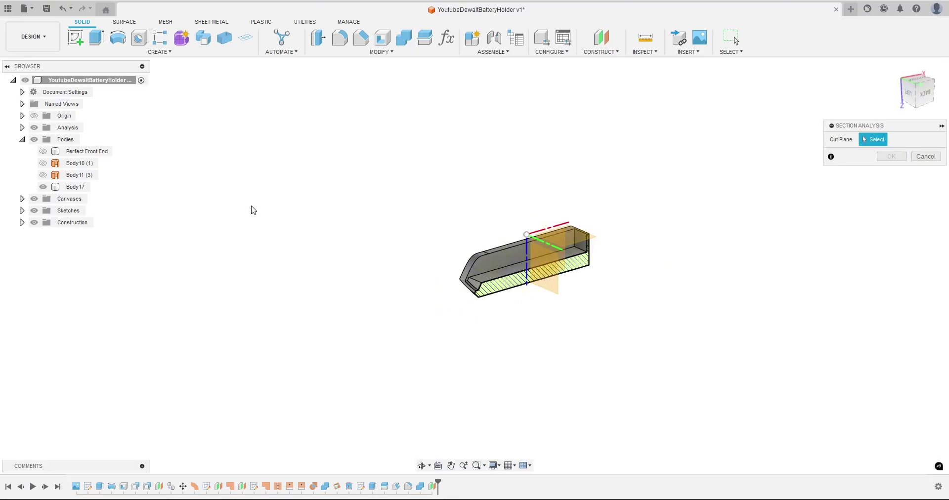
left_click(22, 127)
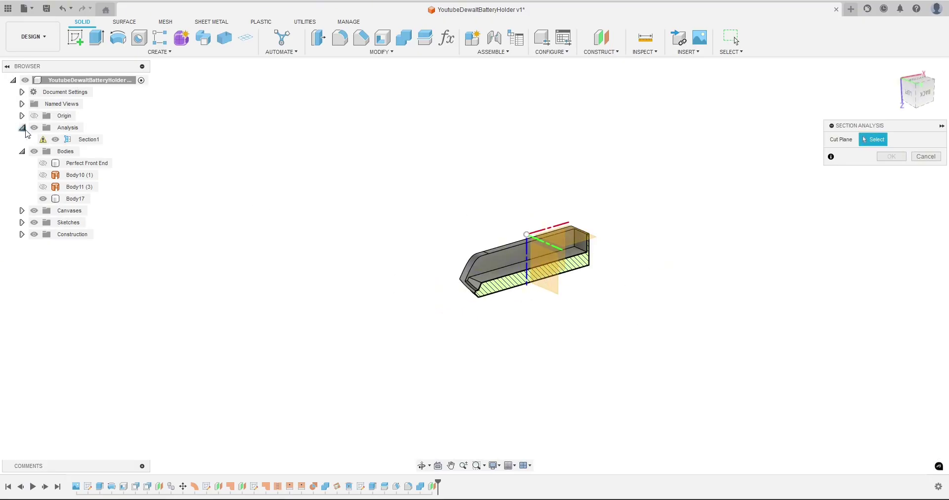
left_click(55, 139)
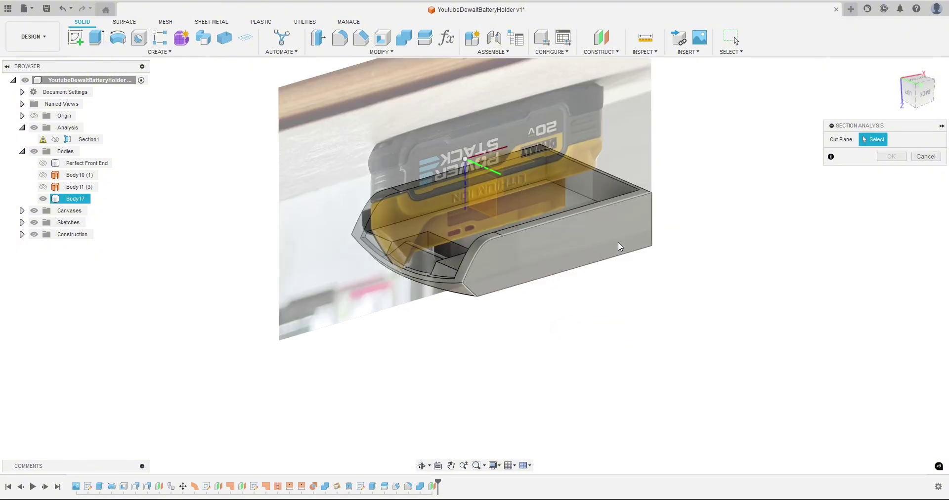
left_click(618, 235)
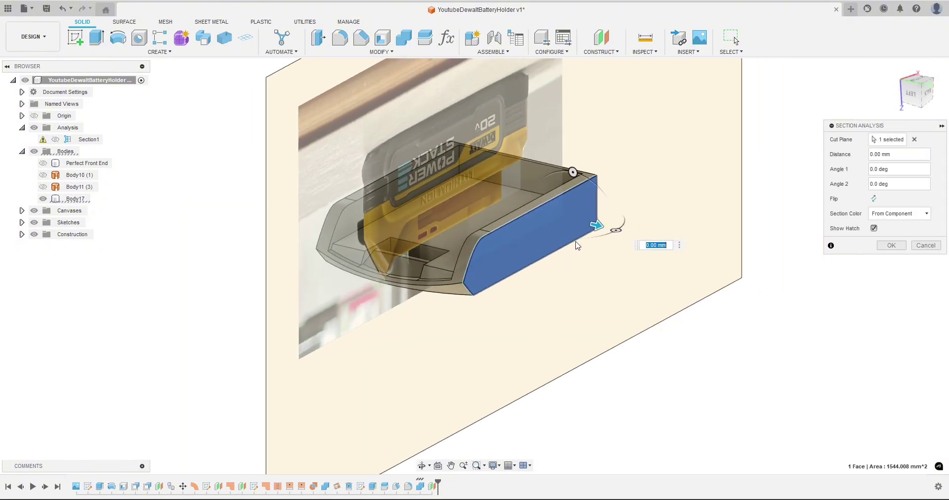
mouse_move(596, 226)
left_mouse_down()
mouse_move(584, 233)
mouse_move(593, 228)
left_mouse_up()
left_click_drag(596, 226, 573, 222)
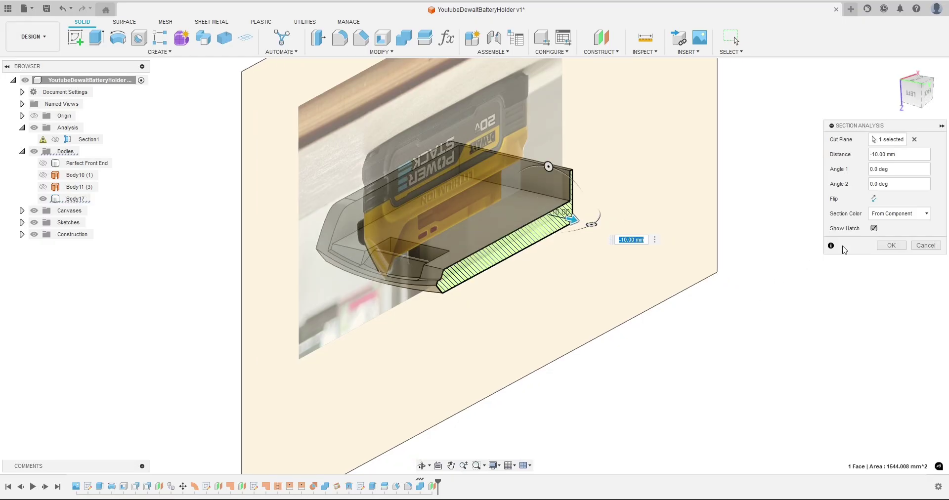
left_click(882, 245)
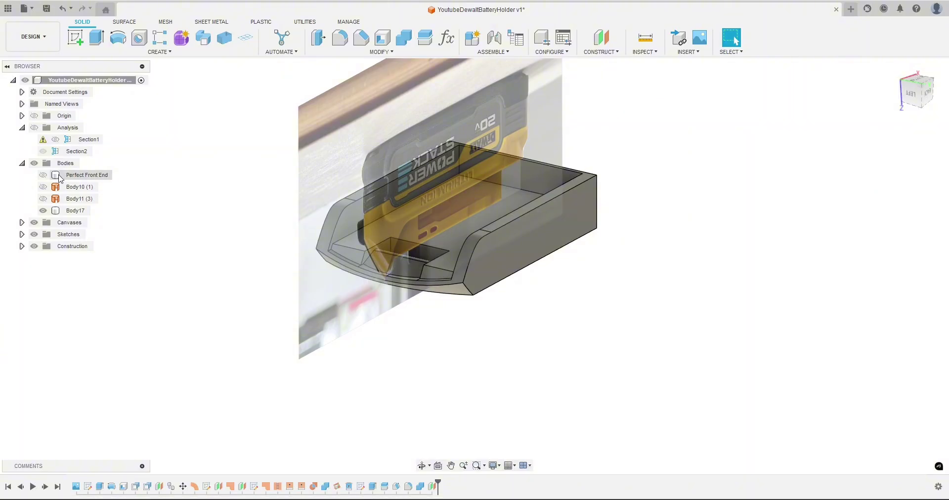
left_click(34, 127)
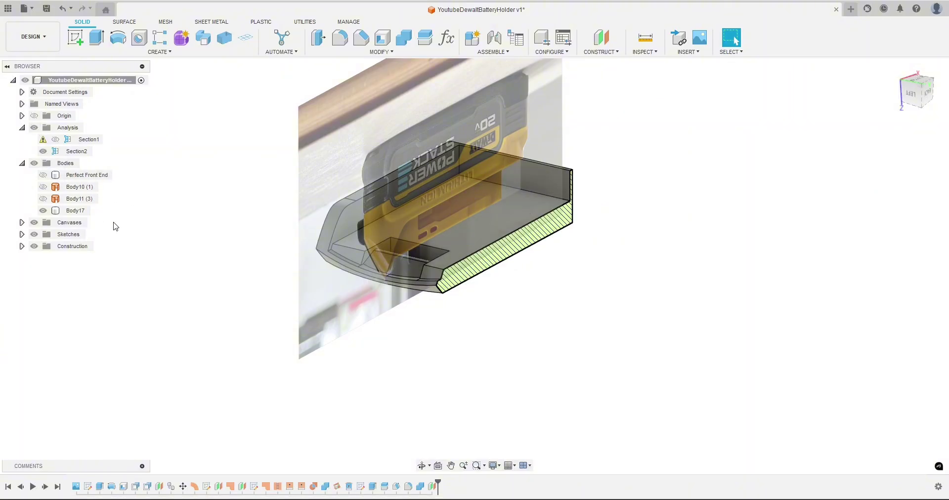
Step: Compare the sectioned holder with the battery photo in the back view, and hide the canvases
middle_click_drag(171, 258, 132, 247, "shift")
left_click(920, 93)
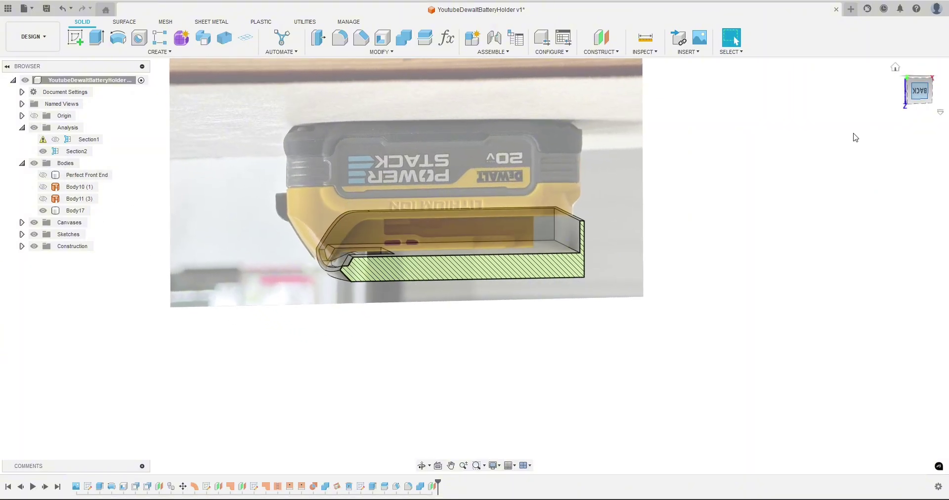
scroll(531, 232, "up", 5)
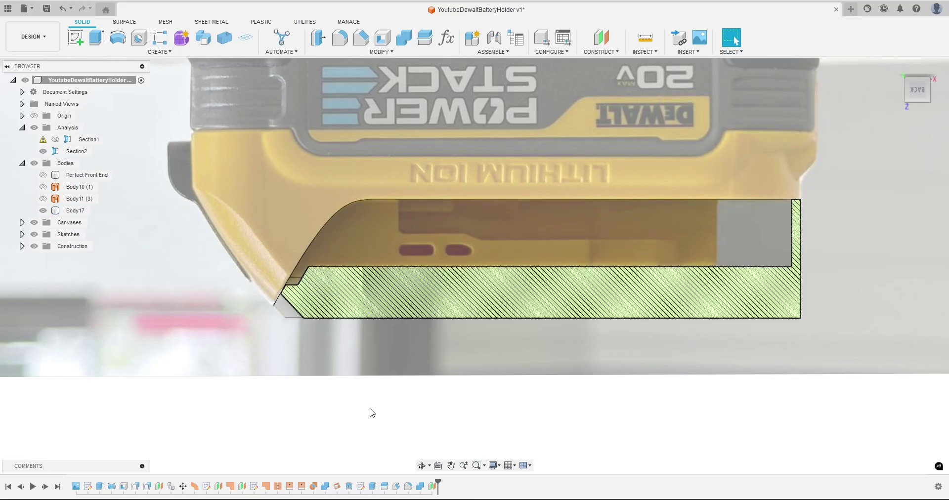
scroll(371, 411, "down", 5)
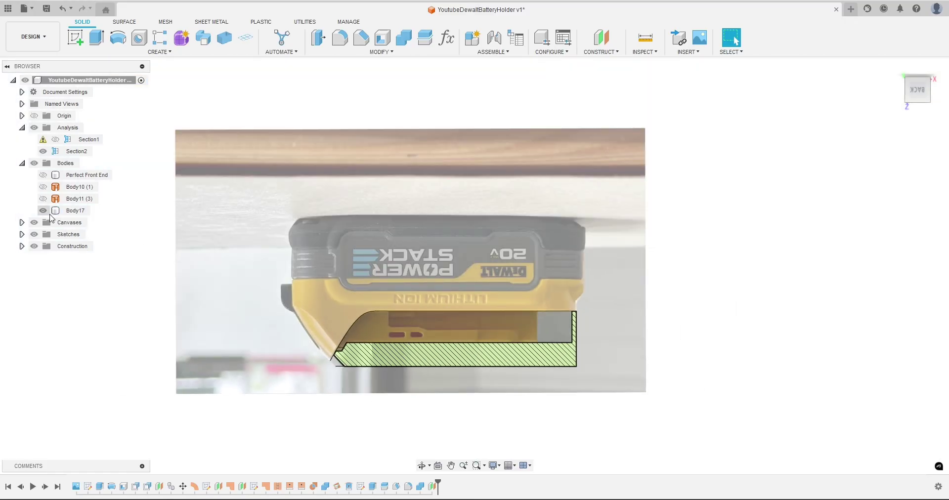
left_click(33, 222)
Step: Start a sketch on the sectioned holder's inner long side wall and project that wall face's outline into it
mouse_move(140, 234)
middle_mouse_down()
mouse_move(211, 226)
mouse_move(307, 300)
middle_mouse_up()
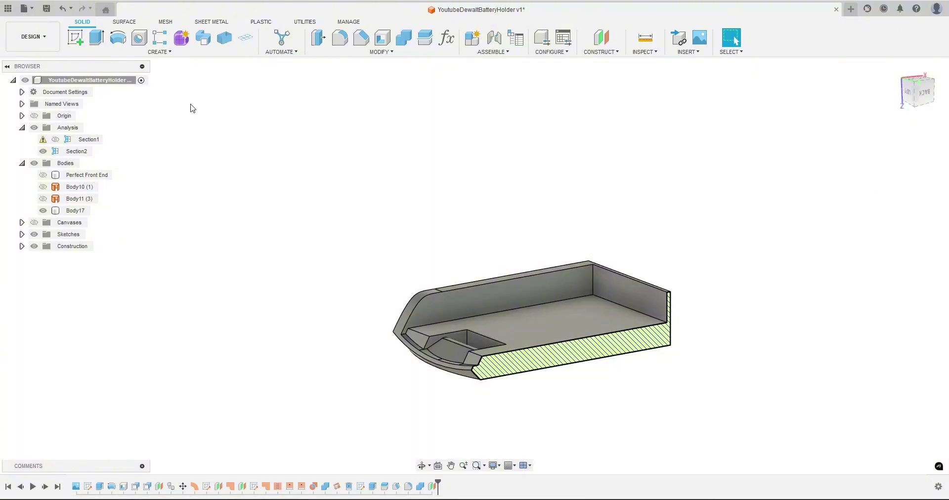
left_click(75, 37)
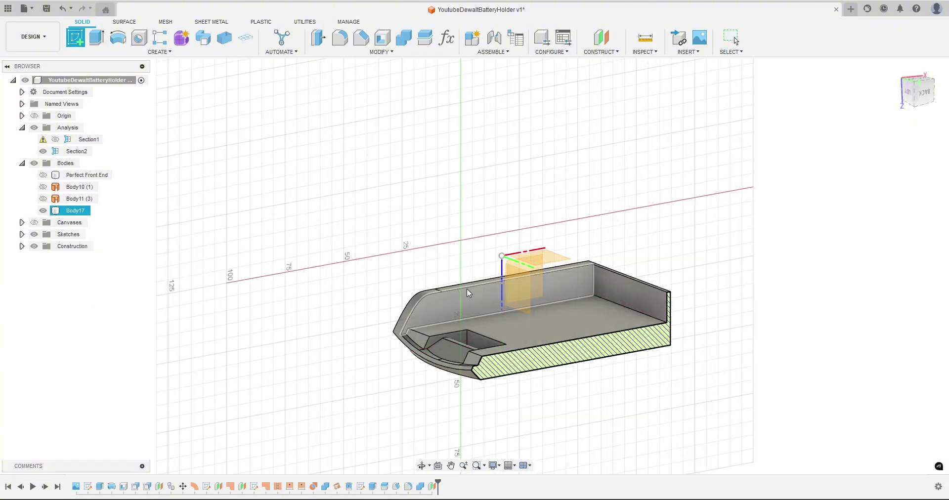
left_click(479, 297)
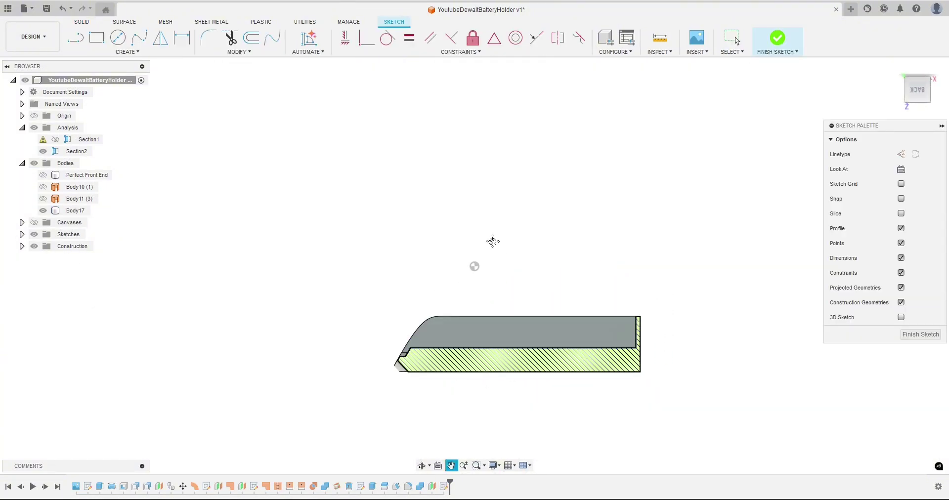
middle_click_drag(493, 242, 447, 205)
scroll(747, 261, "up", 2)
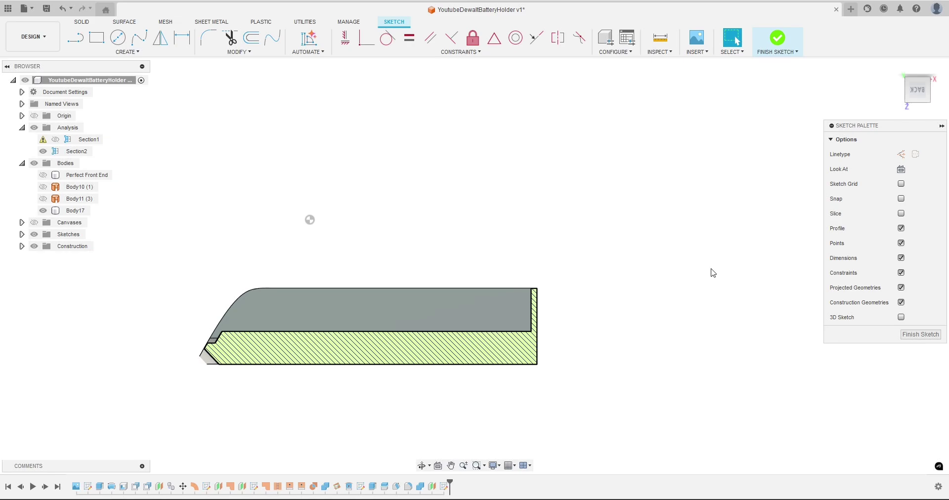
key("p")
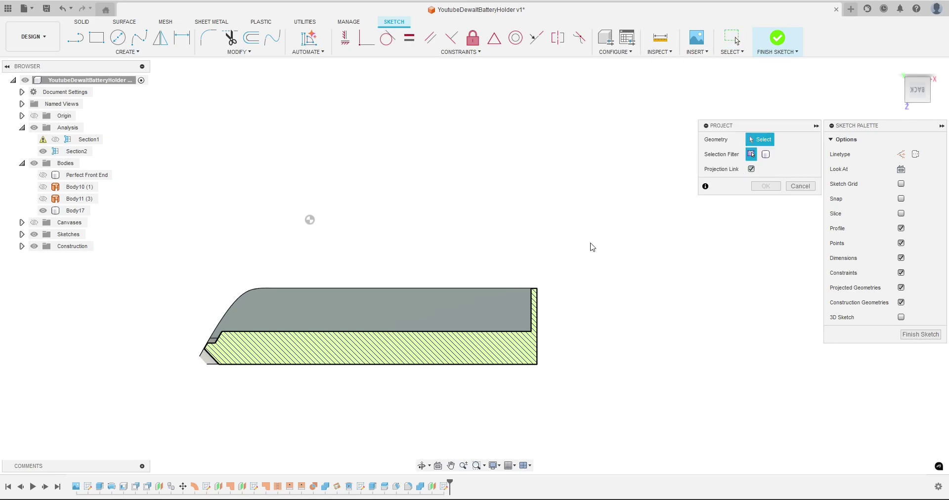
left_click(472, 307)
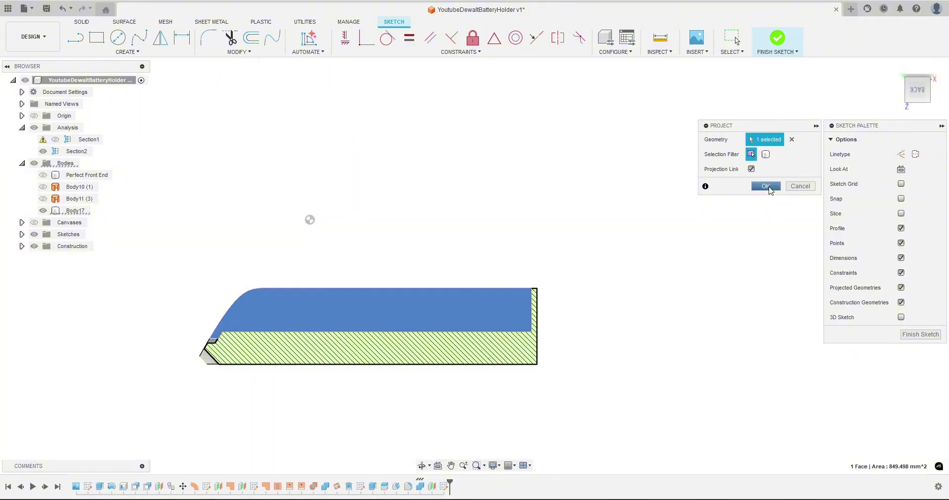
left_click(765, 186)
Step: Hide the holder body and show the battery photo canvases behind the projected outline, looking straight at the sketch plane
left_click(43, 211)
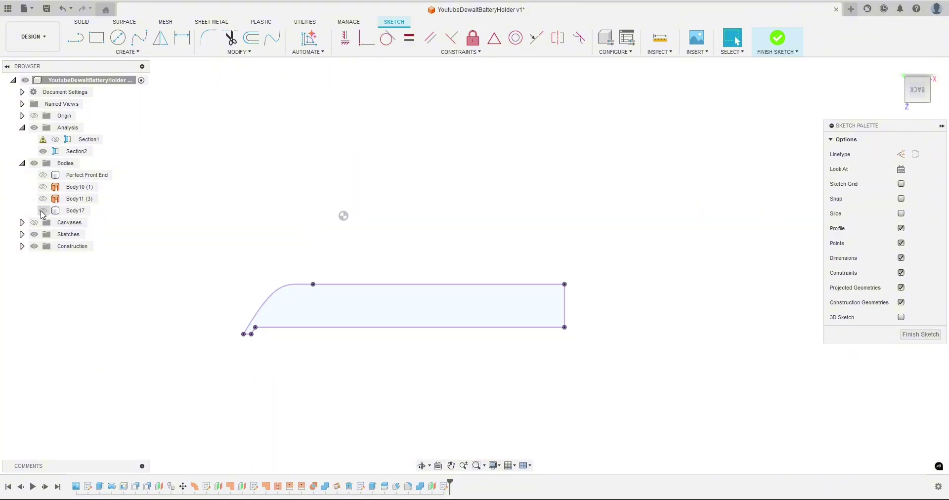
middle_click_drag(149, 324, 165, 326, "shift")
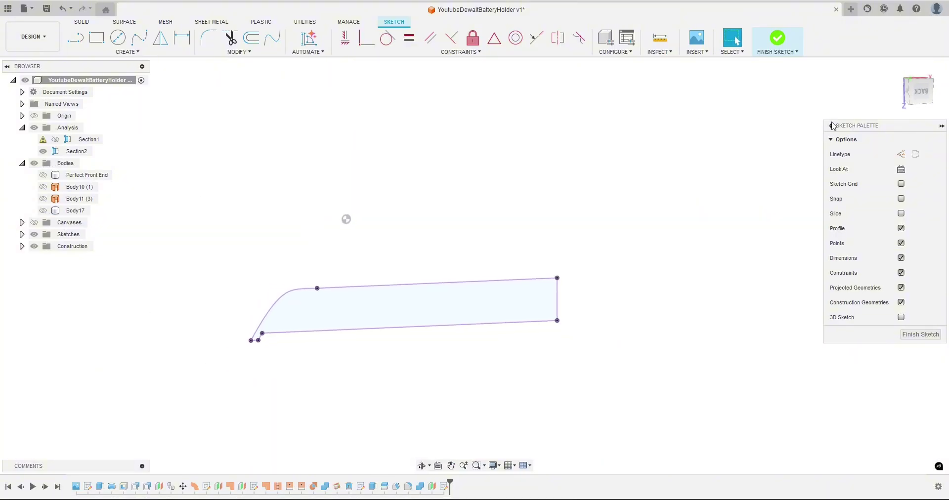
left_click(901, 169)
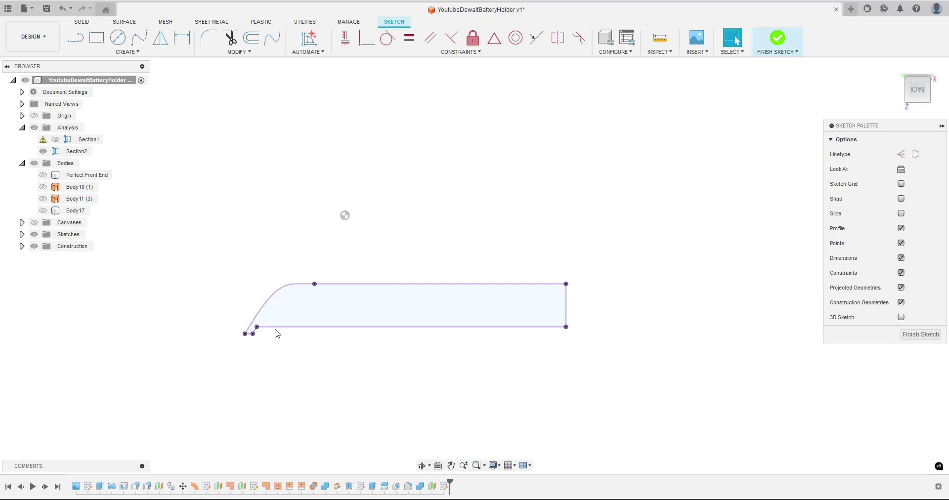
left_click(34, 222)
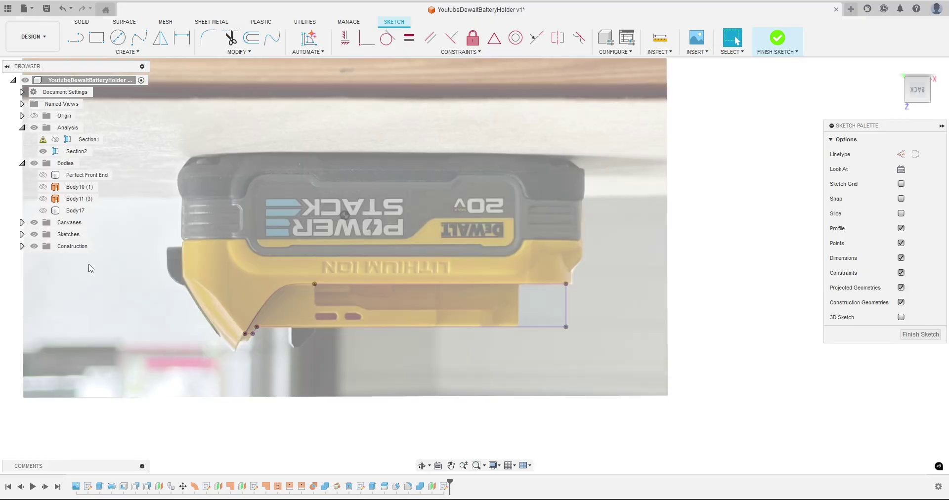
Step: Draw two overlapping rectangles over the battery's dark rail recess, a longer shallow one and one about 38.2 by 6.6 mm, starting at the wall's upper edge
scroll(520, 357, "up", 3)
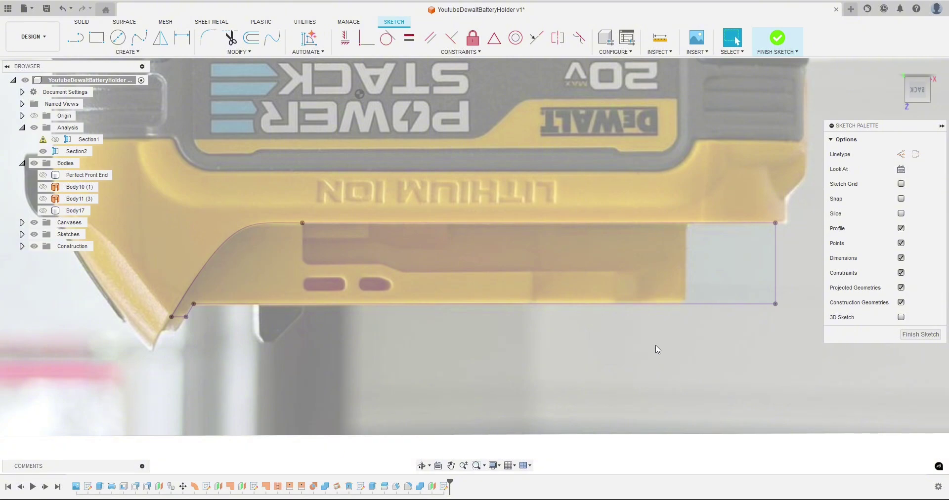
key("r")
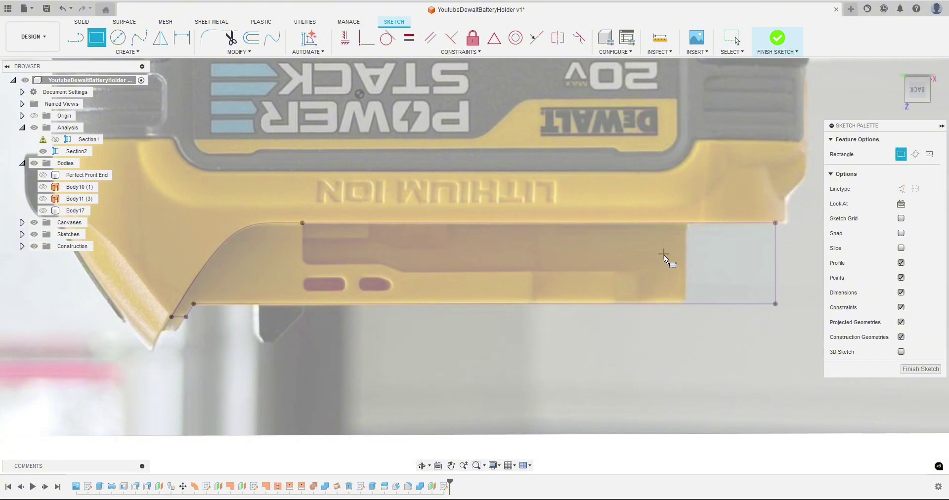
left_click(684, 223)
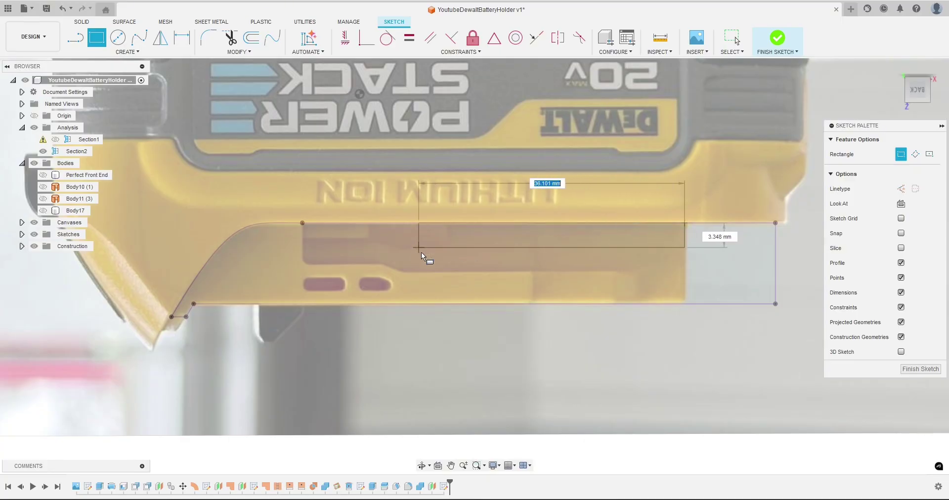
left_click(303, 263)
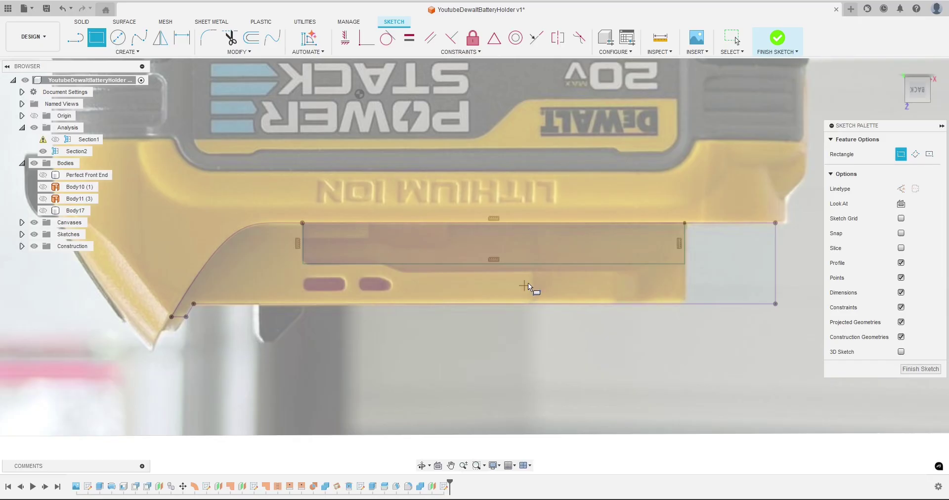
left_click(683, 221)
scroll(439, 249, "up", 2)
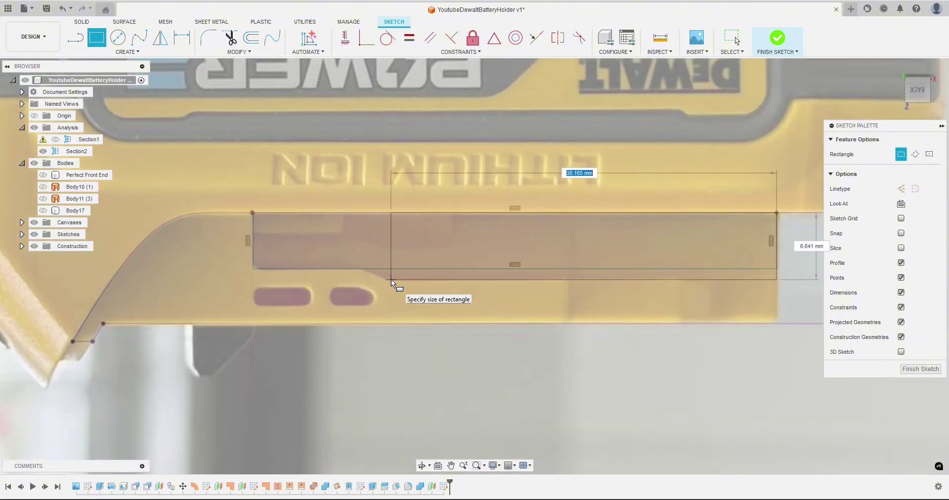
left_click(390, 280)
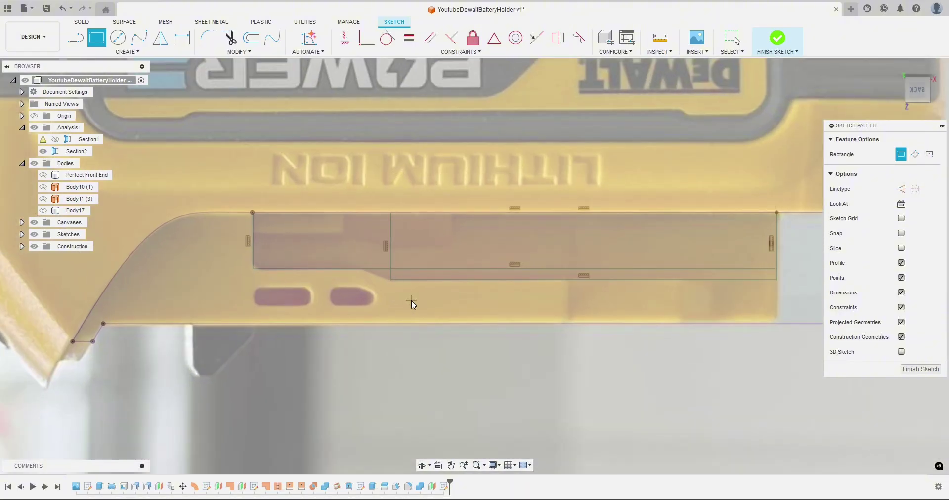
Step: Draw a slanted line from the deeper rectangle's lower inner corner to the shallow rectangle's lower edge, following the recess's slope
key("l")
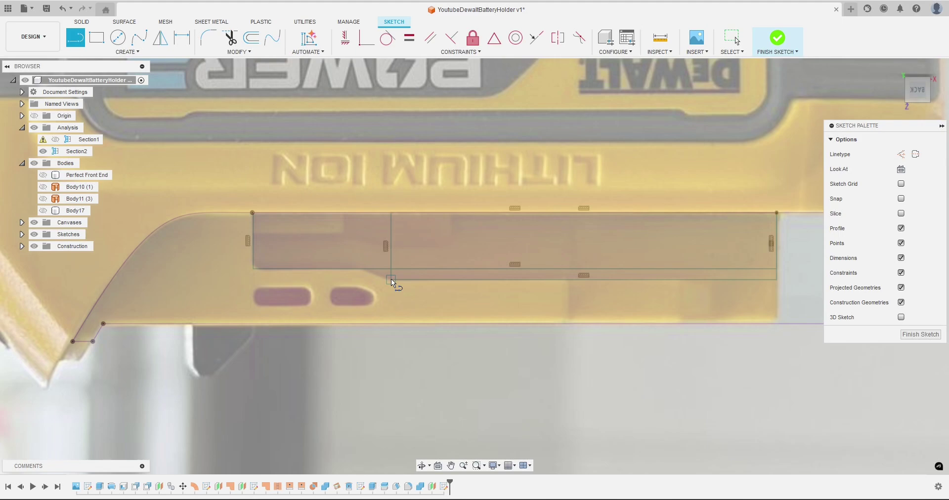
left_click(390, 278)
scroll(363, 270, "up", 5)
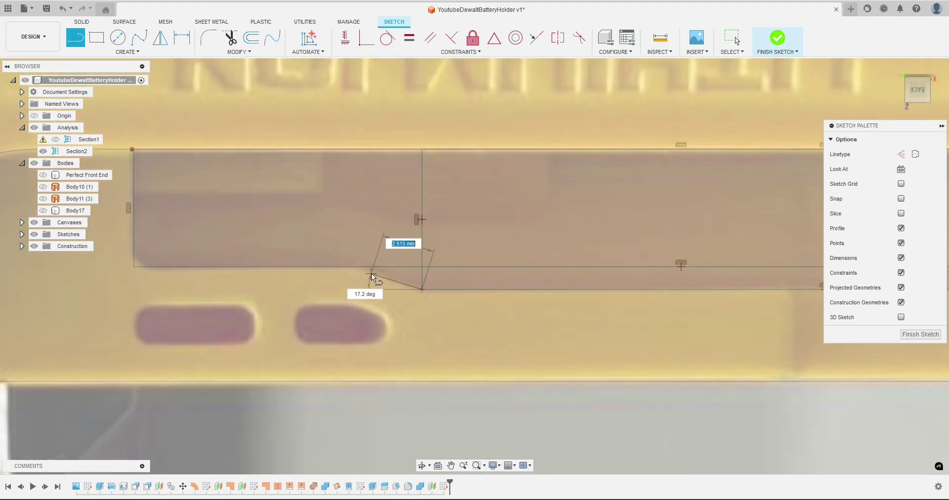
double_click(367, 267)
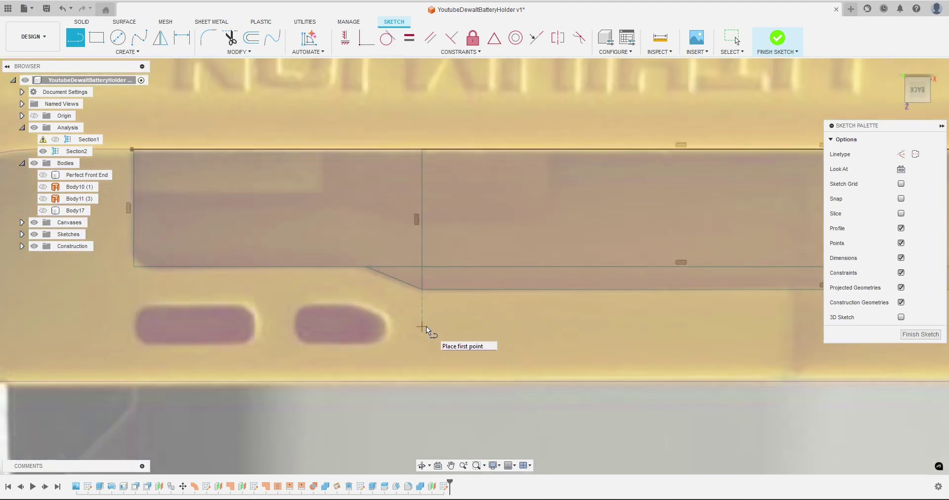
key("Escape")
Step: Try a rectangle about 9 by 2.1 mm from the projected edge point over the recess's lighter upper patch, and delete it
scroll(426, 332, "down", 5)
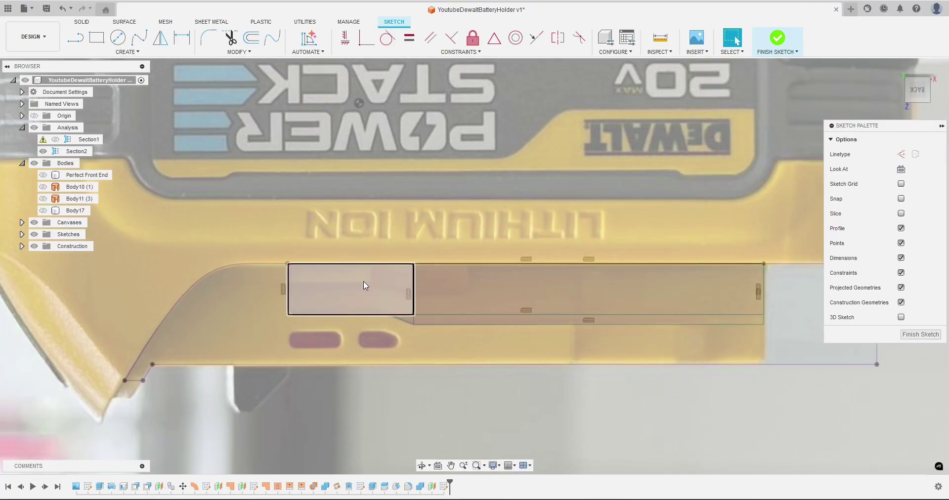
left_click(288, 264)
key("r")
left_click(289, 263)
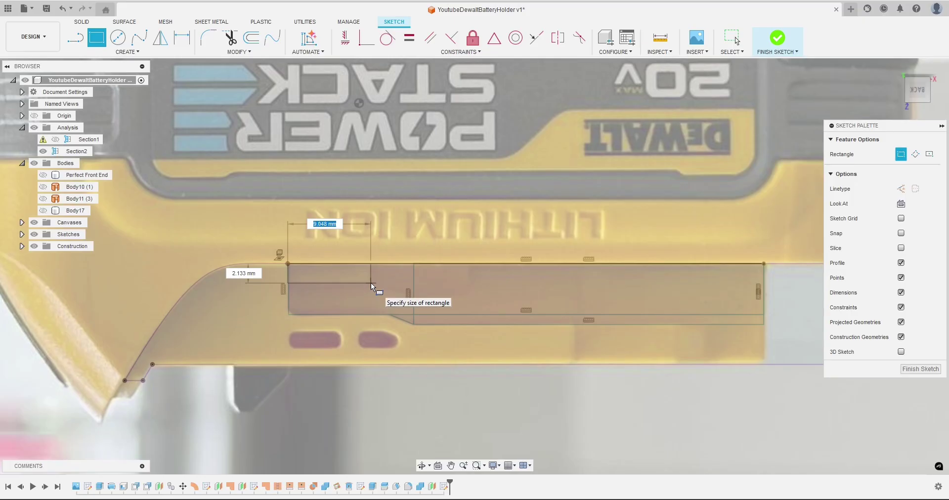
left_click(371, 283)
scroll(246, 272, "up", 8)
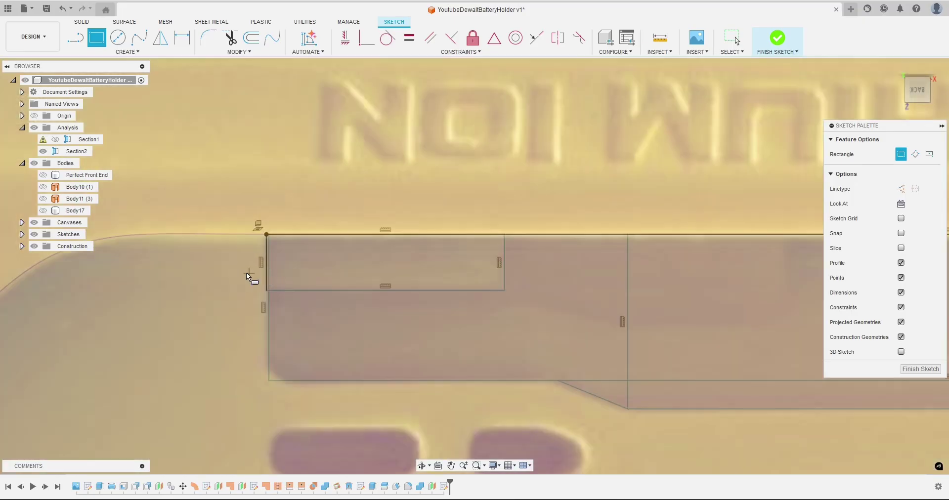
key("Escape")
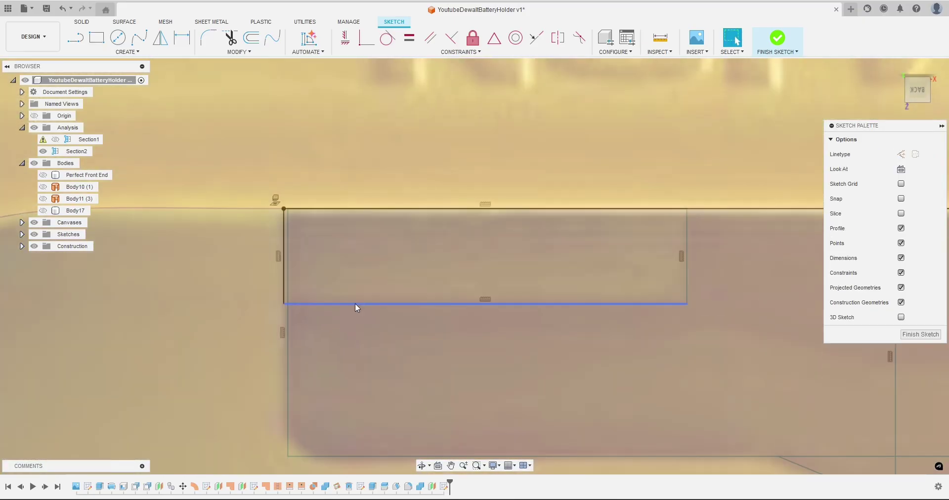
double_click(355, 303)
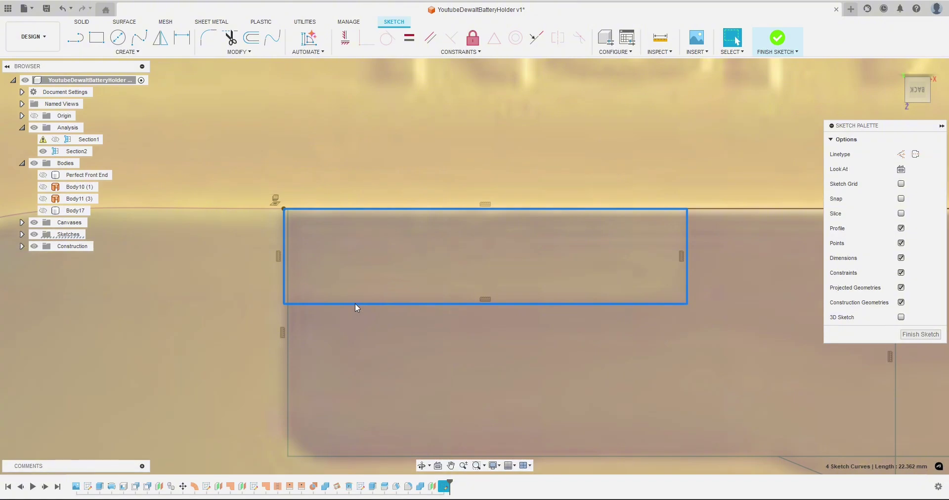
key("Delete")
Step: Draw a small rectangle from the shallow rectangle's upper corner over the lighter patch of the recess, and finish the sketch
key("r")
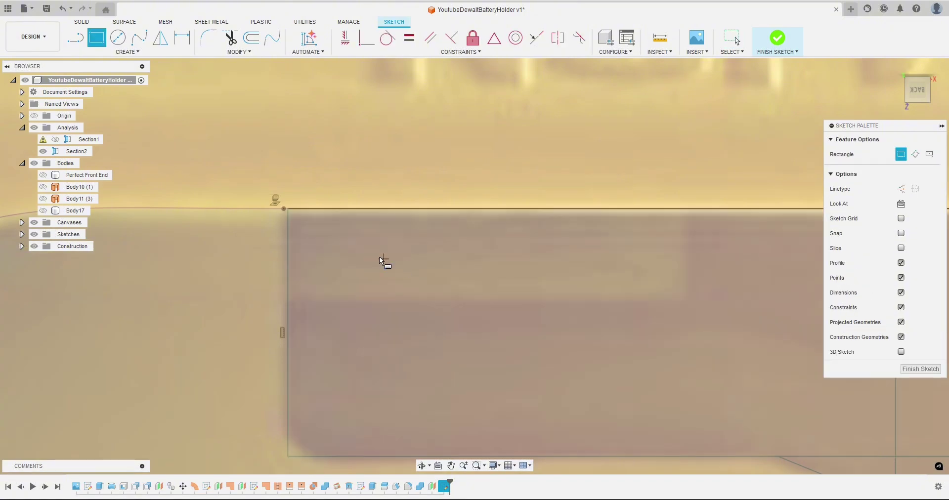
left_click(289, 206)
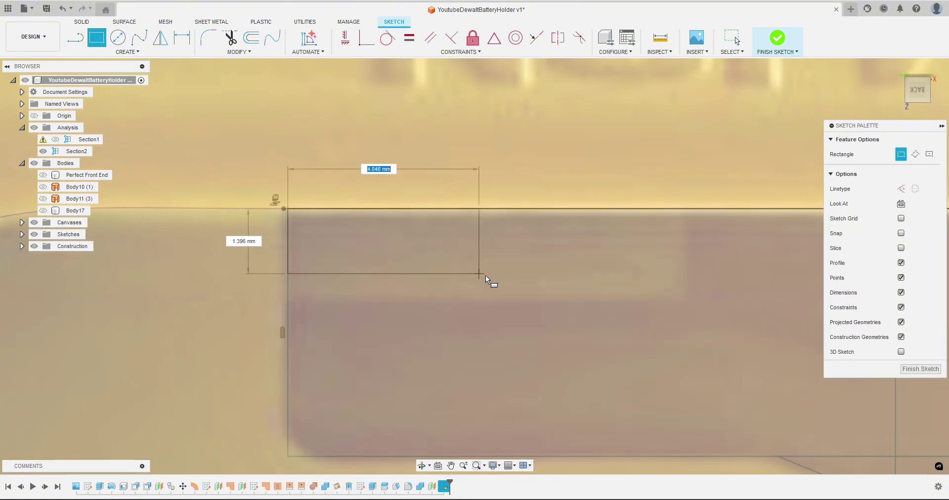
left_click(688, 303)
scroll(593, 349, "down", 5)
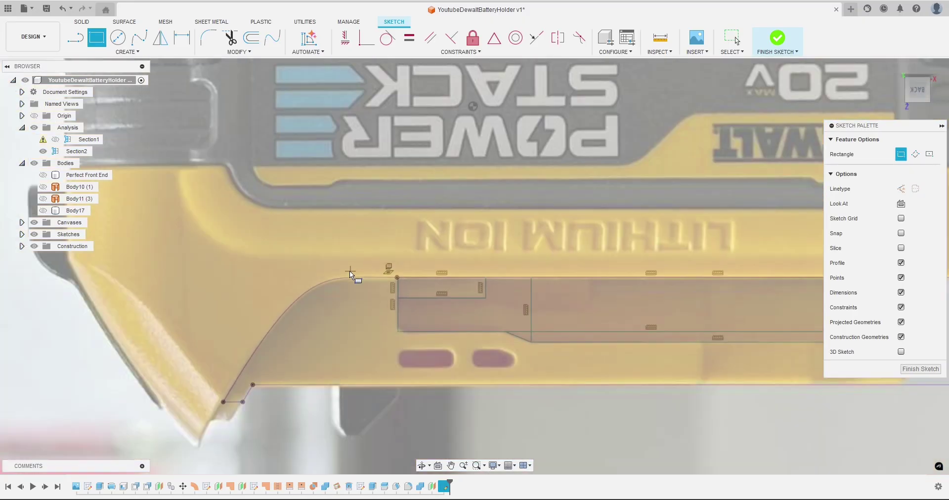
scroll(348, 271, "down", 2)
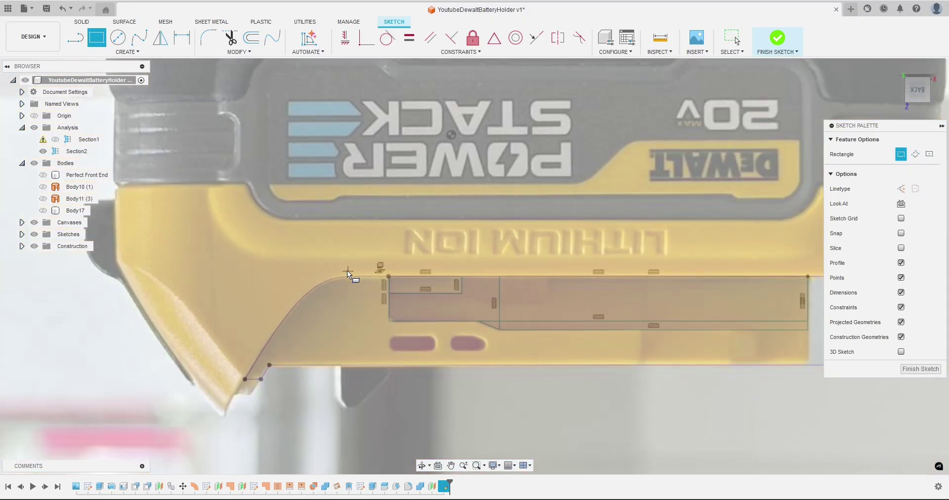
left_click(778, 38)
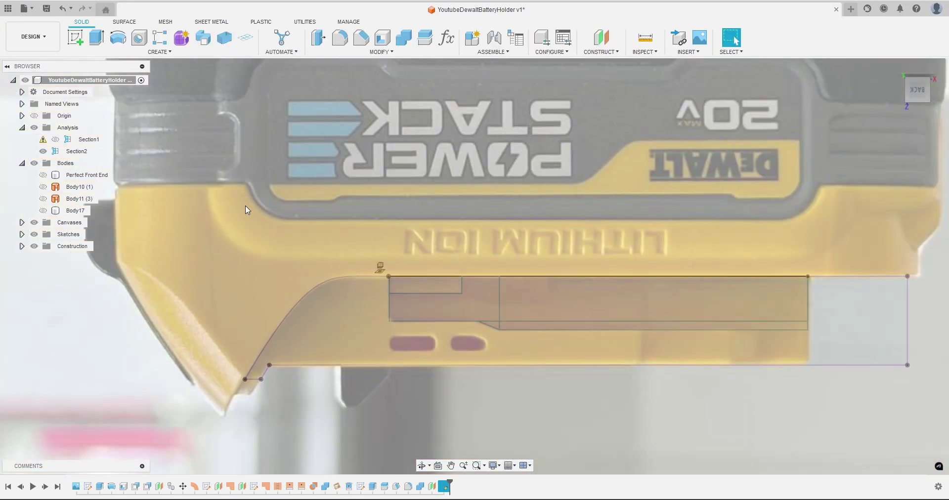
Step: Show the holder body, examine the sketched rail profile against it at an angle and in the back view, and hide the body again
left_click(43, 210)
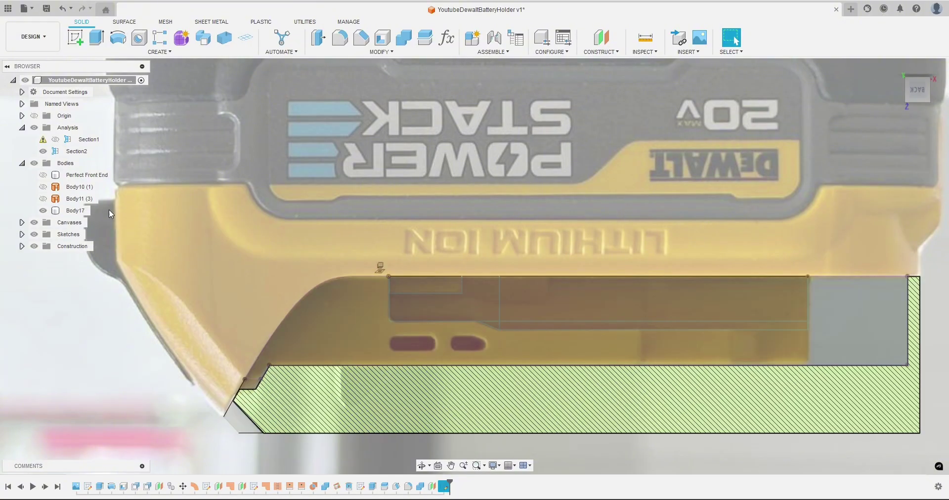
scroll(109, 209, "down", 2)
middle_click_drag(207, 216, 488, 334, "shift")
left_click(443, 316)
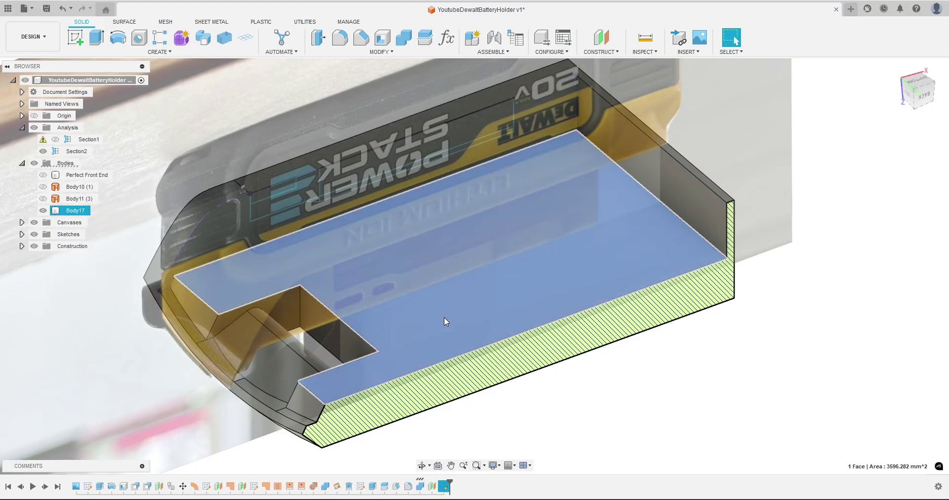
middle_click_drag(625, 402, 605, 378, "shift")
left_click(912, 96)
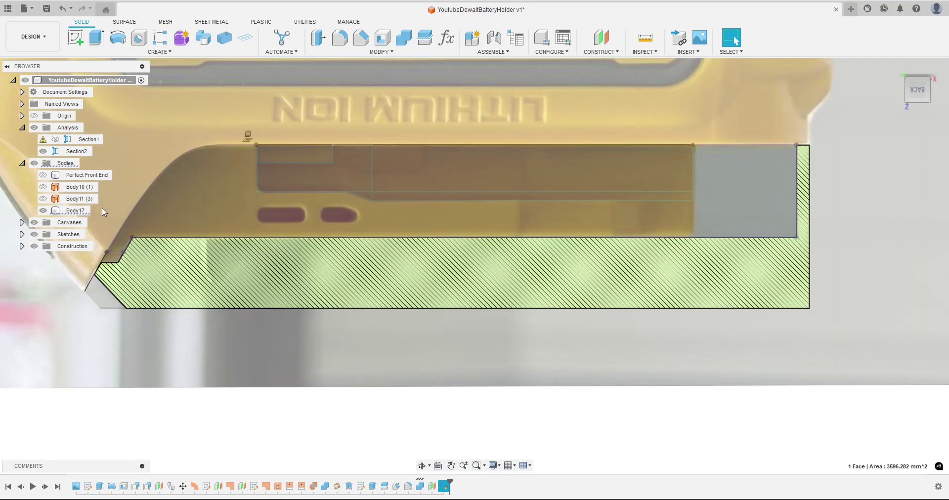
left_click(43, 210)
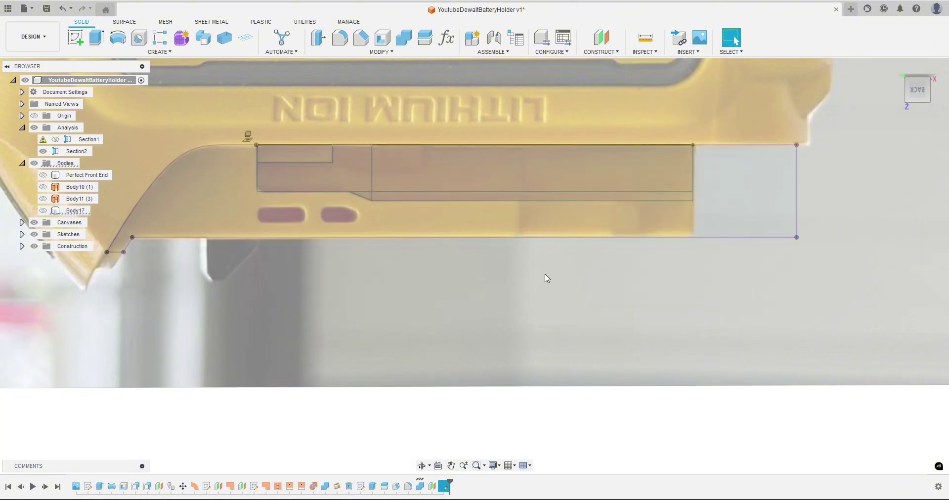
scroll(588, 289, "down", 2)
scroll(472, 229, "up", 2)
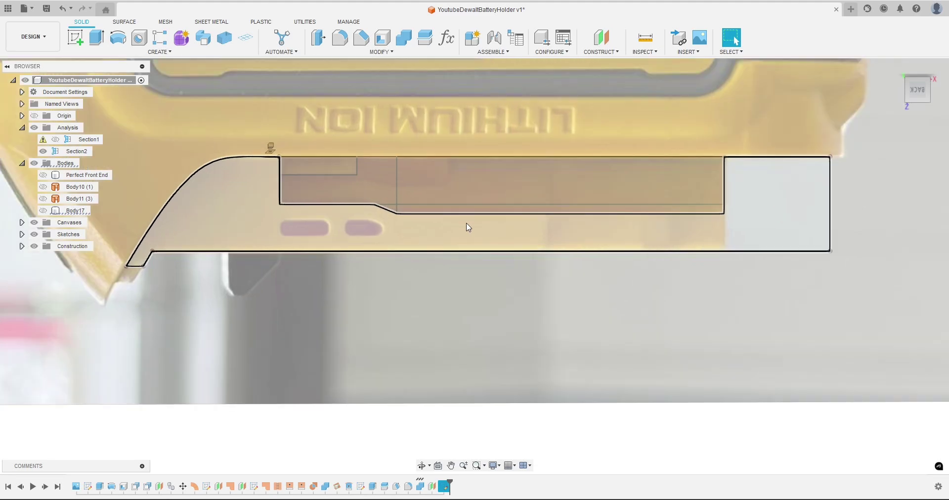
scroll(469, 228, "up", 1)
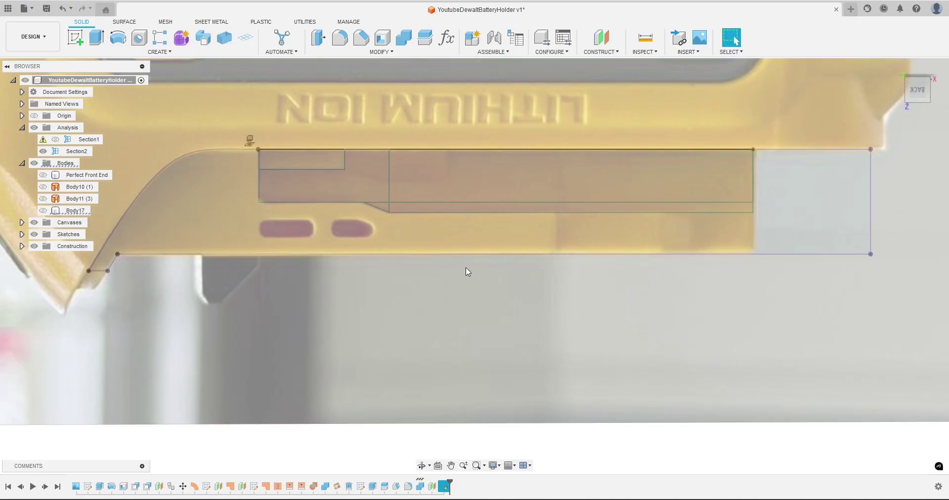
Step: Check the recess sketch's upper and lower edge lines against the battery photo, briefly showing the holder body for comparison
left_click(273, 254)
scroll(372, 284, "down", 5)
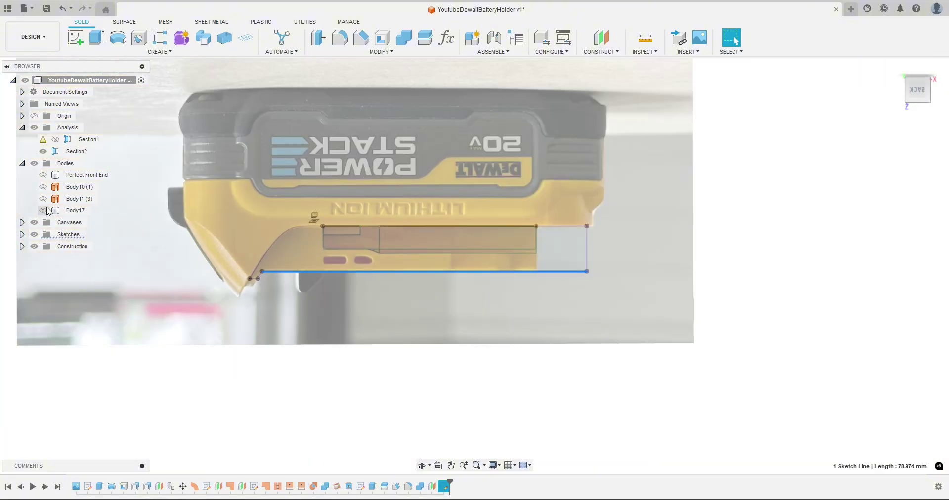
left_click(43, 211)
mouse_move(149, 255)
middle_mouse_down("shift")
mouse_move(158, 264)
mouse_move(148, 259)
middle_mouse_up("shift")
left_click(43, 211)
scroll(335, 349, "up", 3)
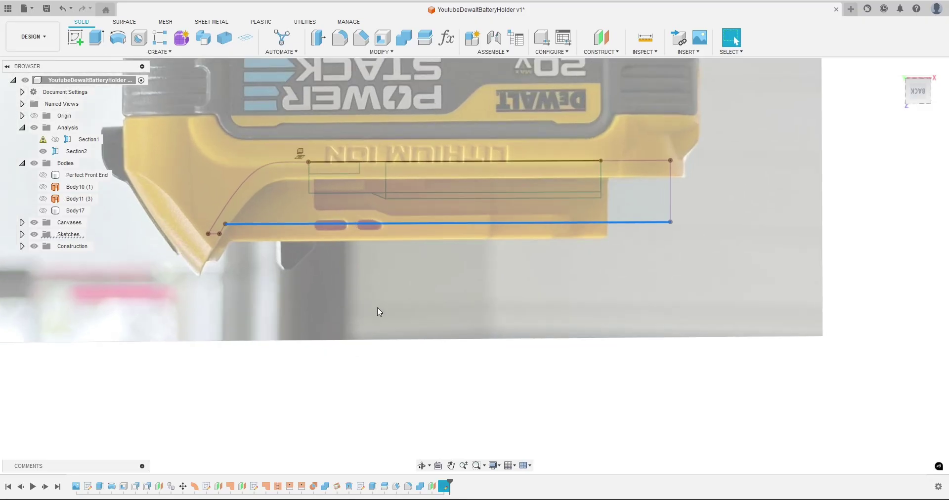
scroll(422, 210, "up", 3)
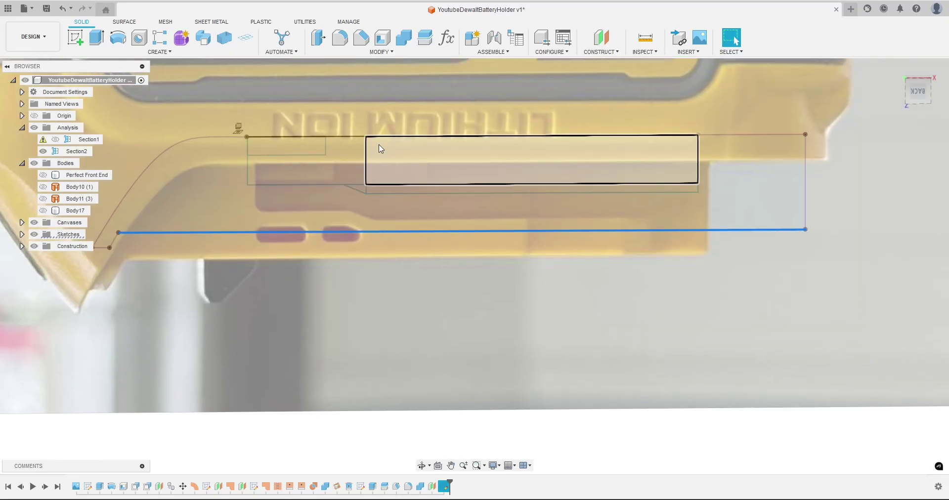
left_click(380, 136)
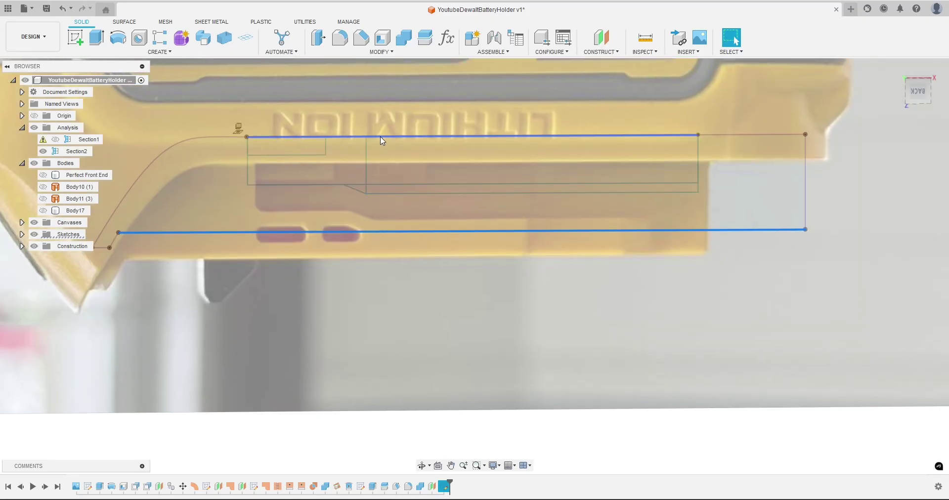
left_click(383, 138, "ctrl")
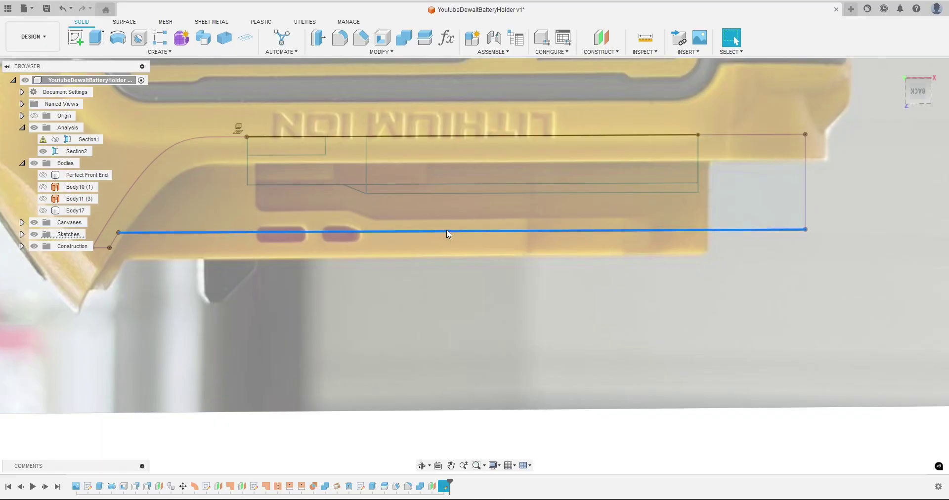
left_click(467, 231)
scroll(537, 281, "down", 2)
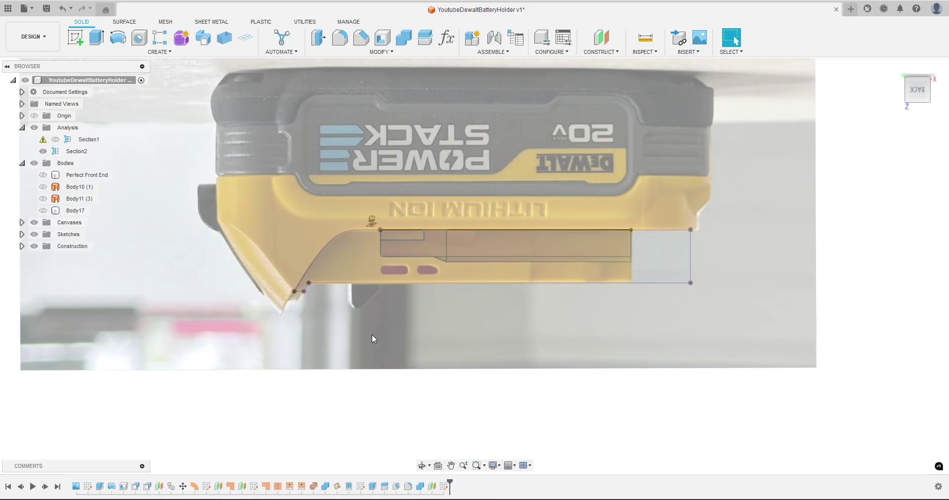
Step: Select the four rail recess profiles except the small upper corner rectangle, hide the canvases and show the holder body
scroll(373, 336, "up", 1)
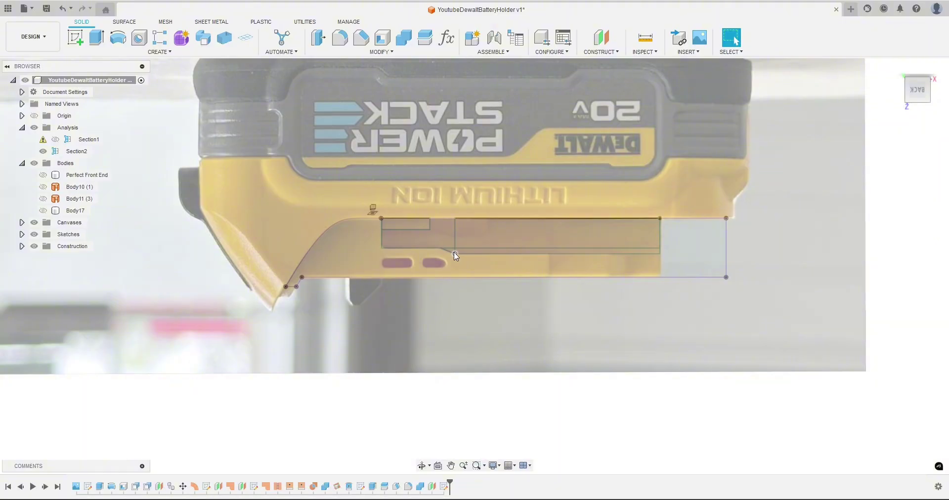
scroll(430, 249, "up", 1)
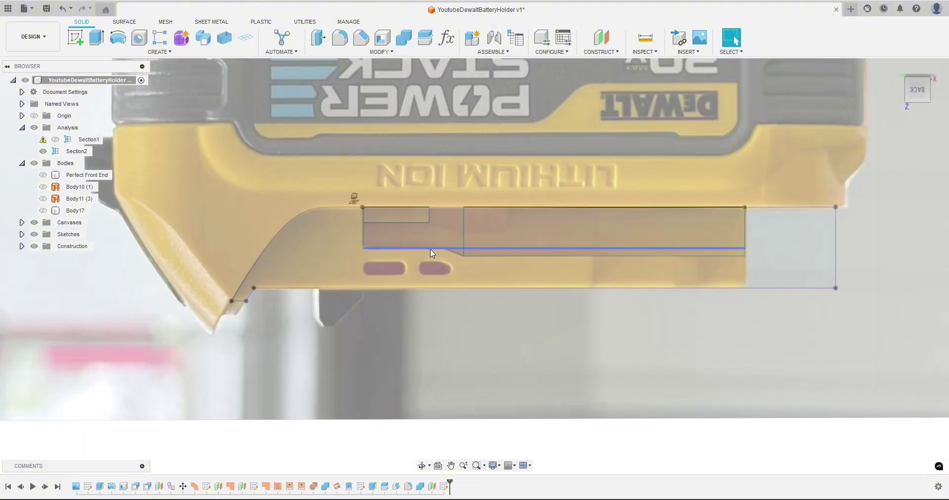
left_click(504, 227)
left_click(450, 229)
scroll(449, 229, "up", 3)
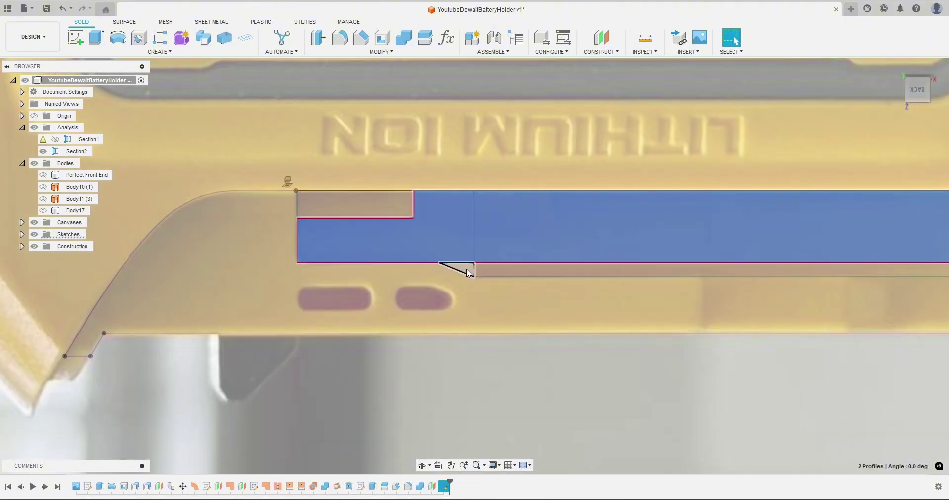
left_click(467, 273)
left_click(478, 269)
scroll(387, 230, "down", 5)
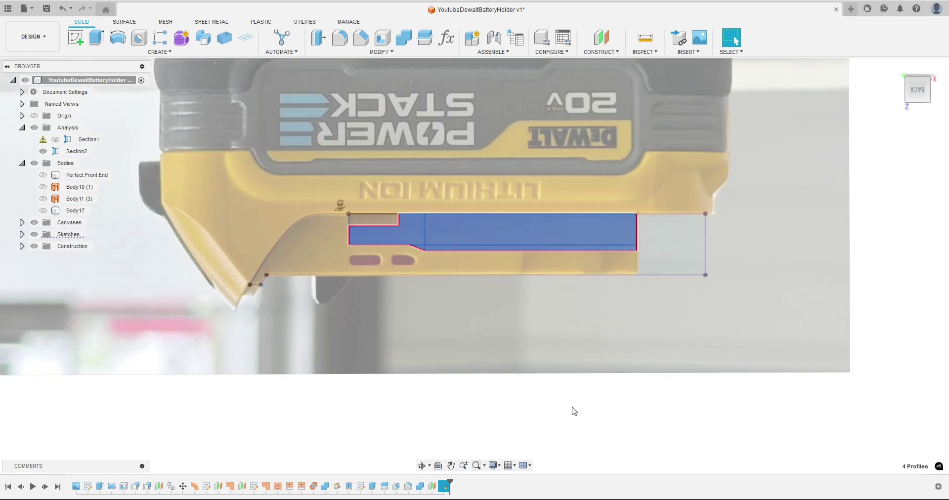
left_click(35, 222)
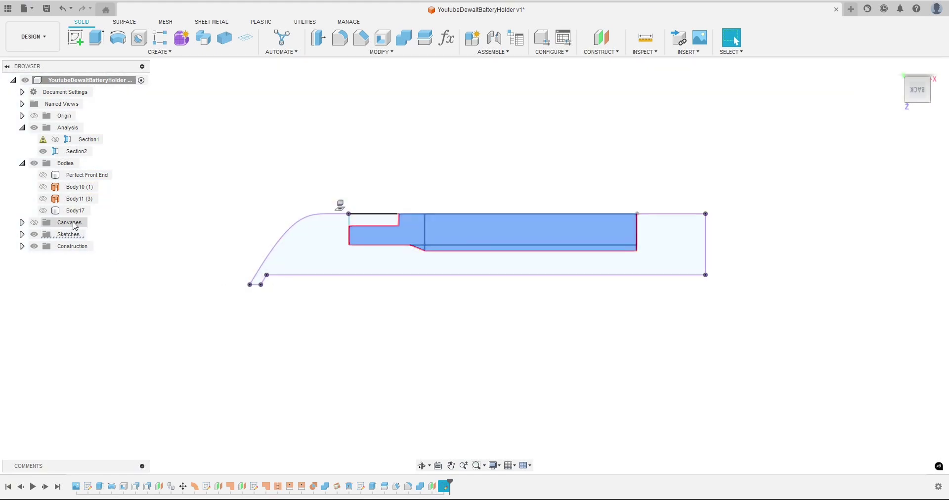
left_click(43, 211)
middle_click_drag(161, 227, 203, 235, "shift")
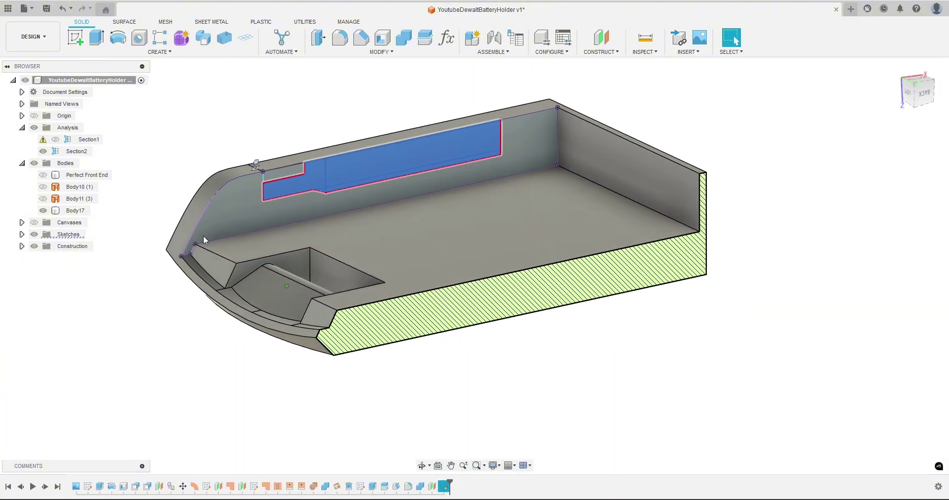
middle_click_drag(386, 414, 389, 417)
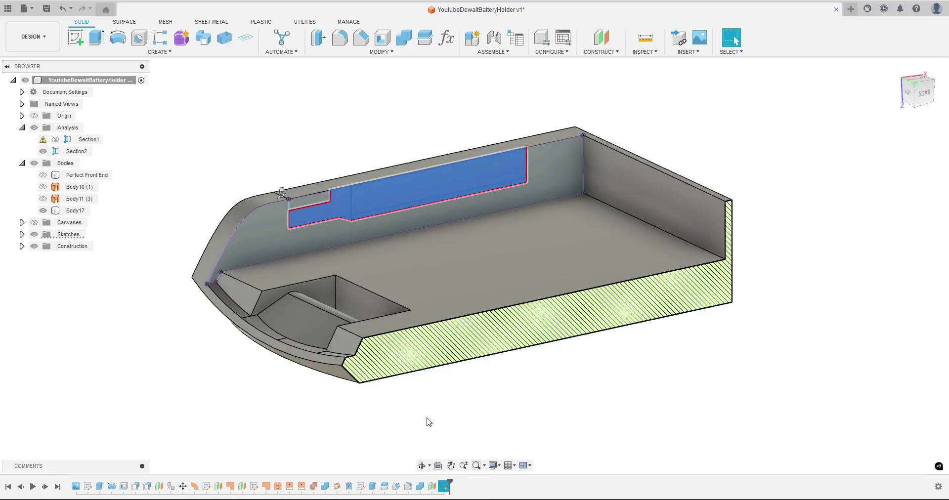
Step: Extrude the selected rail profiles 7.5 mm inward from the side wall as a new body
type("e")
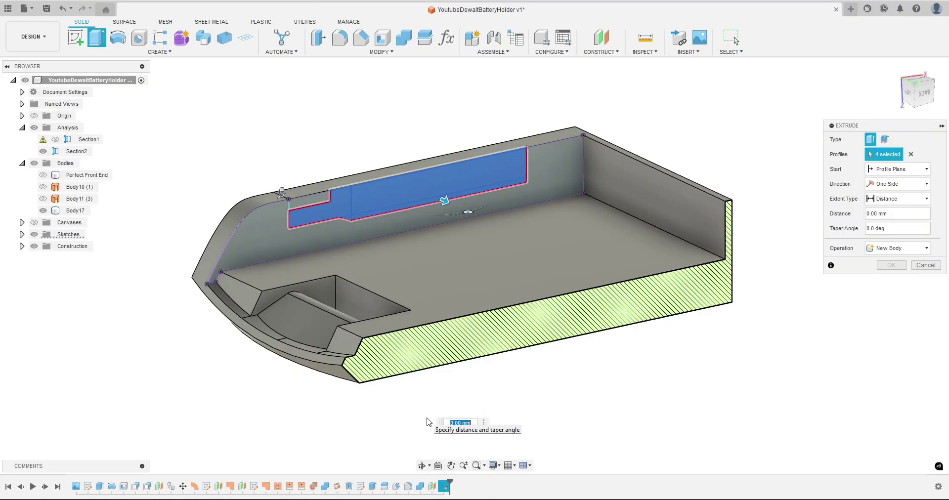
type("7.5")
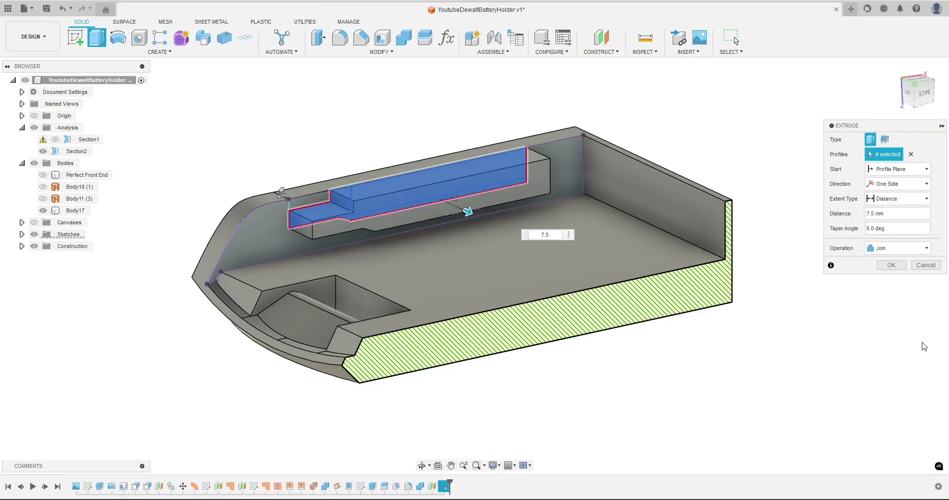
left_click(900, 253)
left_click(890, 291)
left_click(891, 265)
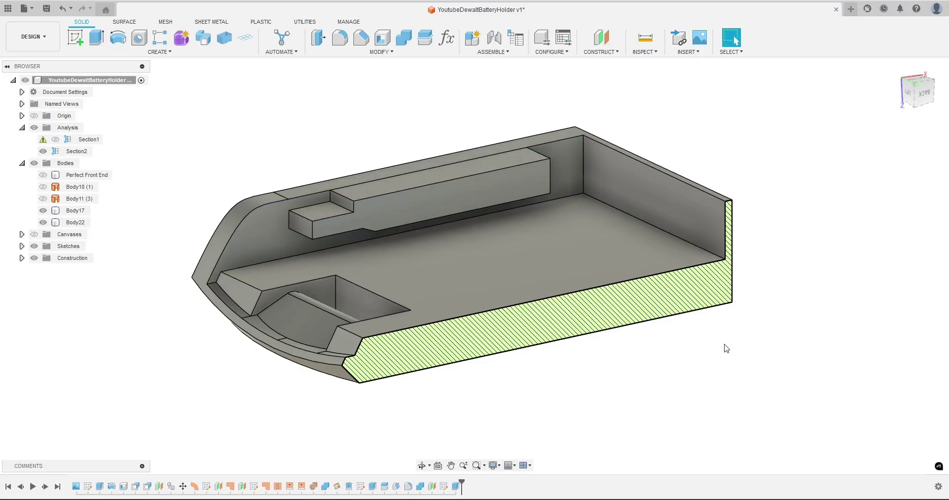
Step: Extrude the rail's end face 12.332 mm to the holder's end wall, joined to the rail only by hiding the holder body meanwhile
middle_click_drag(721, 350, 679, 270, "shift")
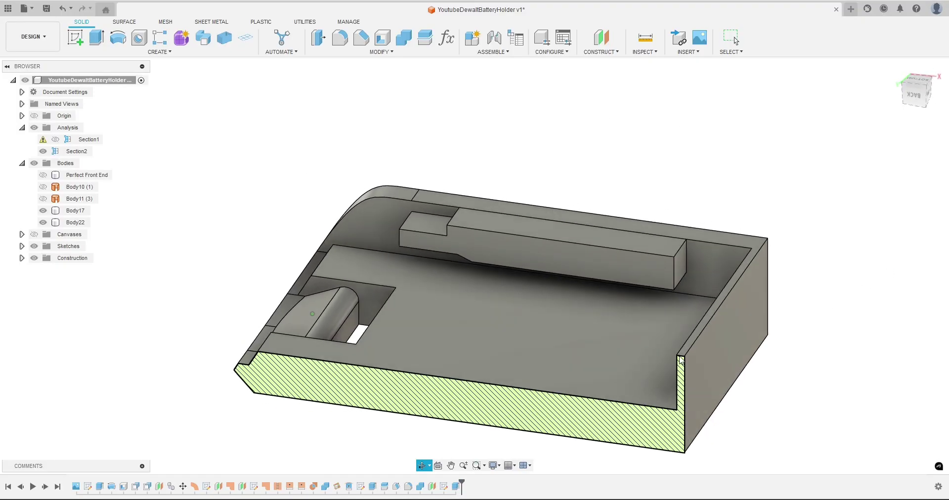
left_click(678, 260)
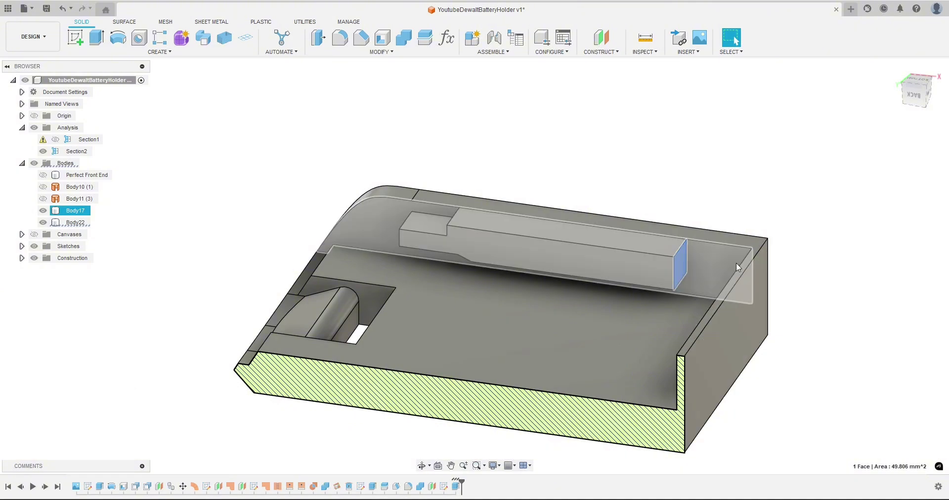
left_click(837, 286)
middle_click_drag(836, 286, 720, 204, "shift")
key("e")
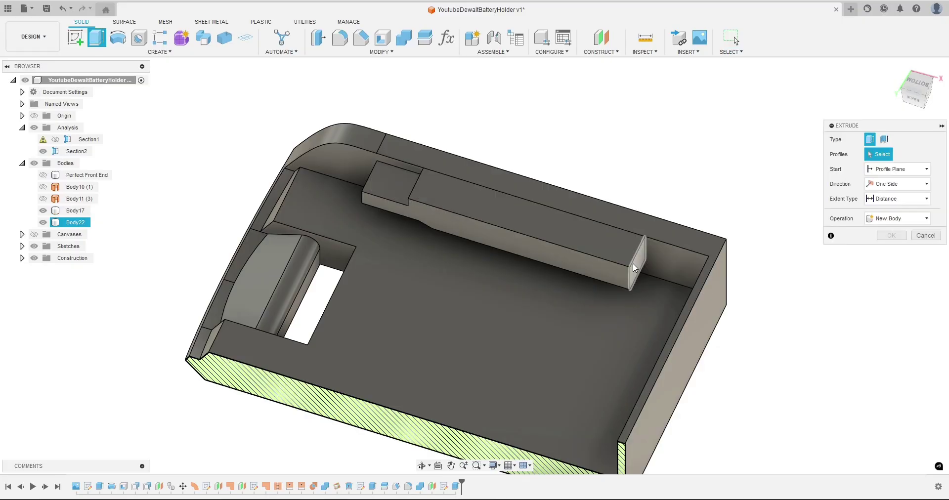
left_click(637, 264)
middle_click_drag(730, 381, 768, 351, "shift")
left_click(617, 129)
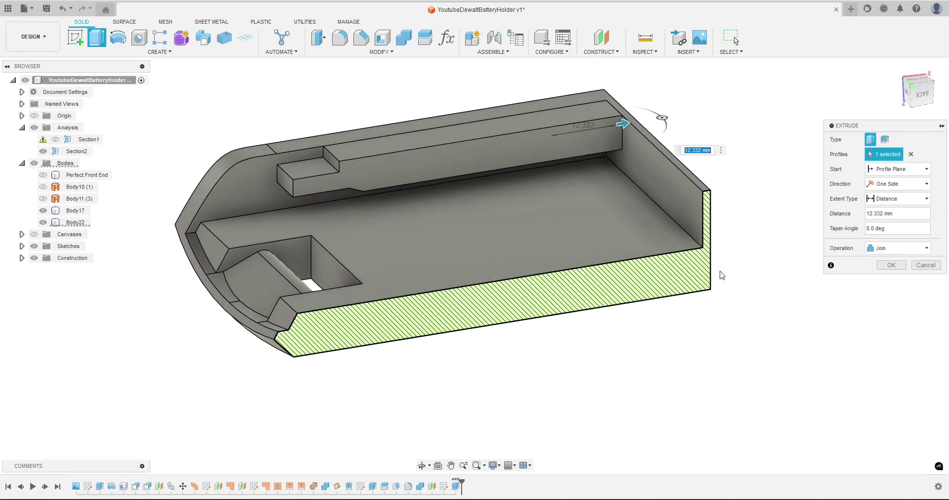
left_click(43, 211)
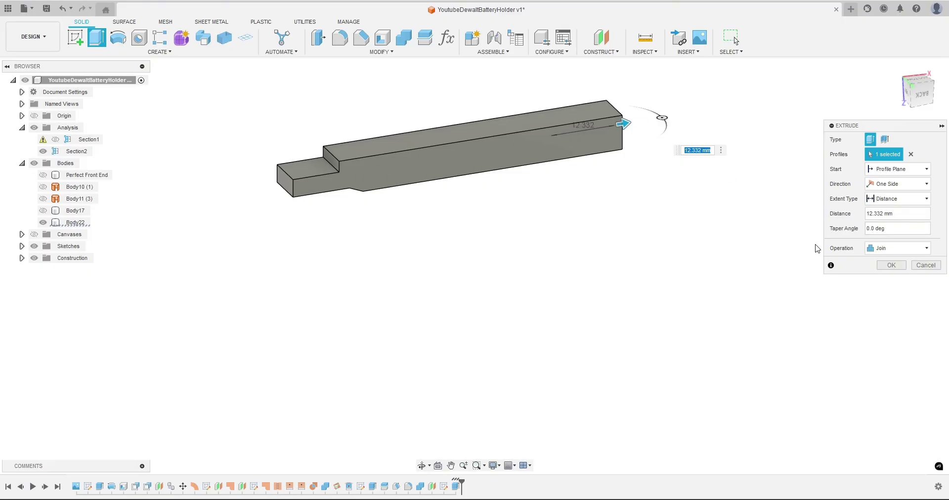
left_click(891, 266)
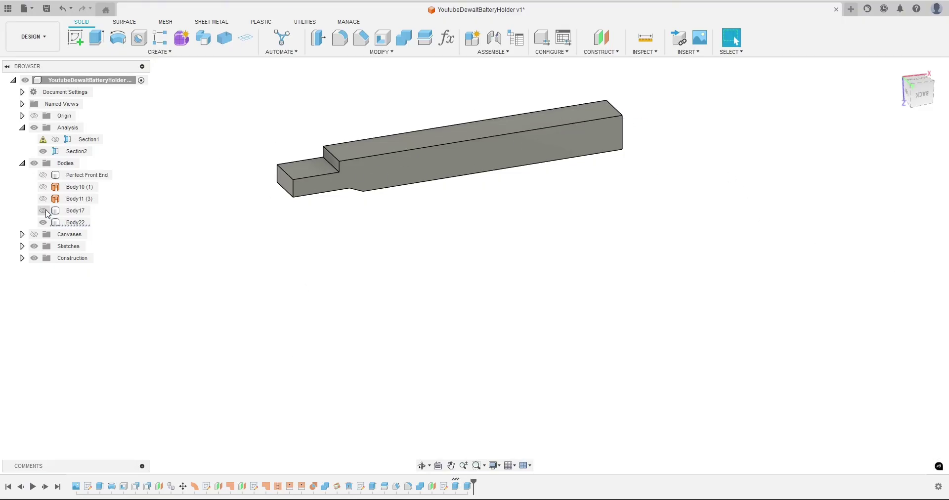
left_click(43, 210)
Step: Toggle the rail body's visibility to compare the holder with and without it, and view the rail from another angle
middle_click_drag(523, 402, 508, 390, "shift")
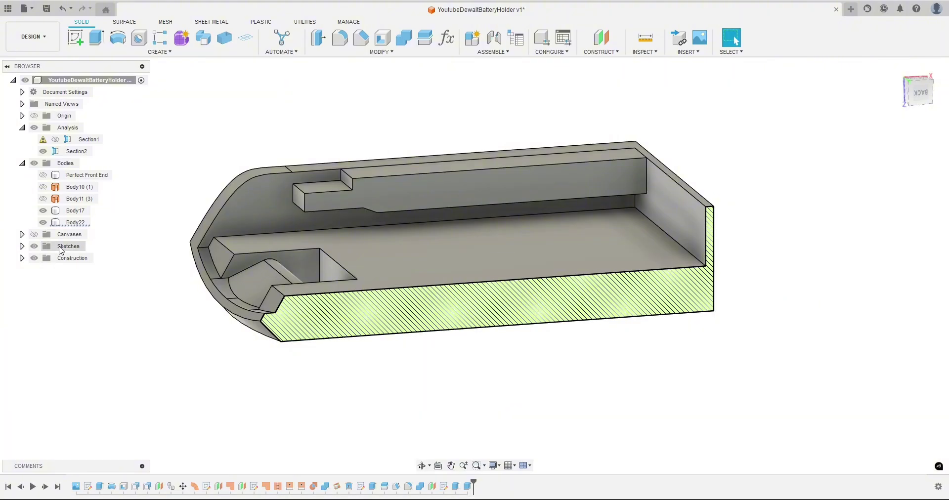
left_click(44, 222)
left_click(43, 223)
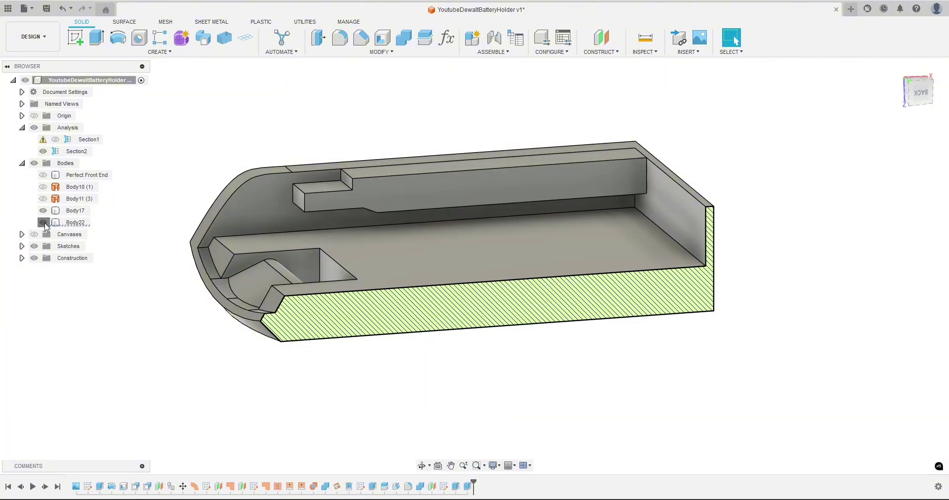
left_click(44, 222)
left_click(44, 223)
middle_click_drag(339, 400, 215, 386, "shift")
scroll(290, 353, "down", 1)
scroll(353, 342, "up", 2)
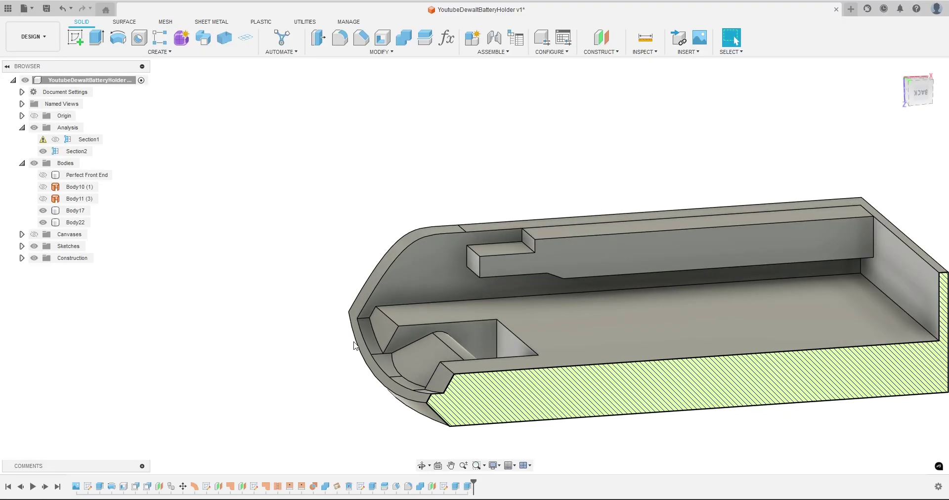
Step: Inspect the rail's stepped end and side face, and measure the gap between the rail's underside and the holder floor
left_click(527, 247)
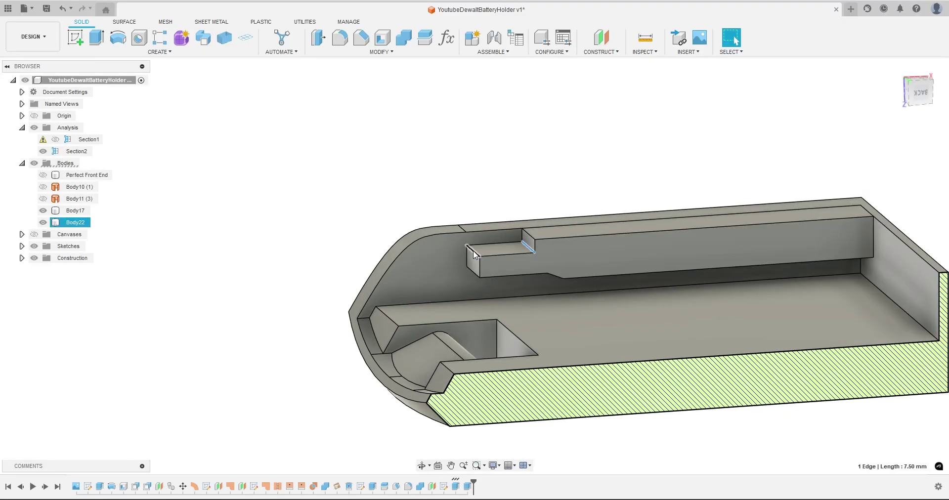
middle_click_drag(473, 255, 405, 242, "shift")
left_click(396, 255)
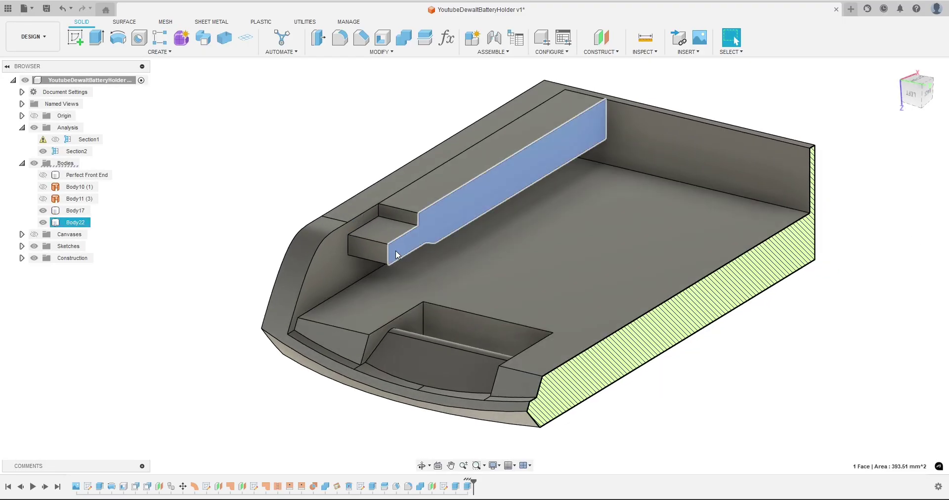
left_click(206, 286)
middle_click_drag(205, 286, 192, 276, "shift")
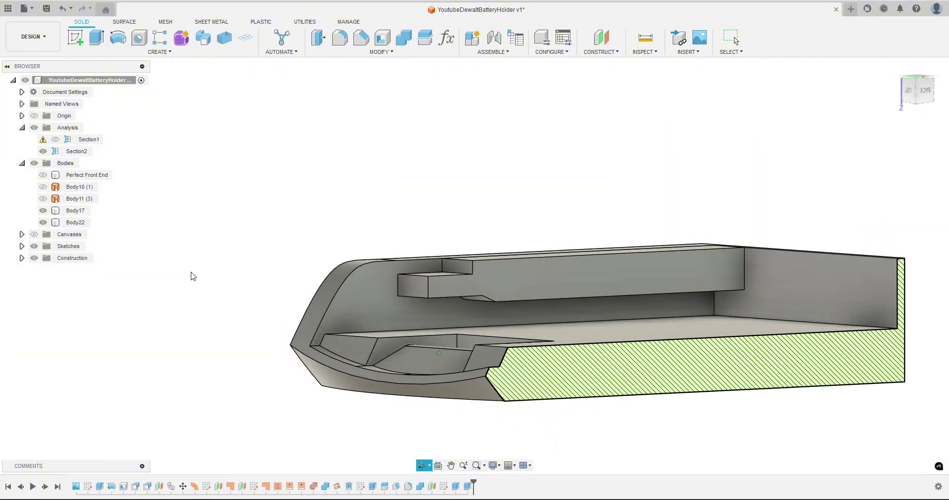
scroll(537, 312, "up", 4)
left_click(512, 360)
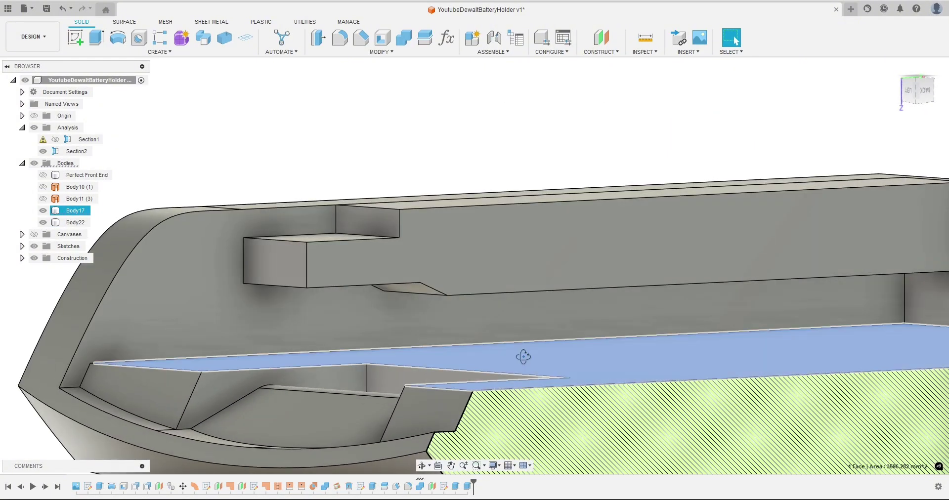
middle_click_drag(523, 356, 509, 306, "shift")
left_click(480, 323, "shift")
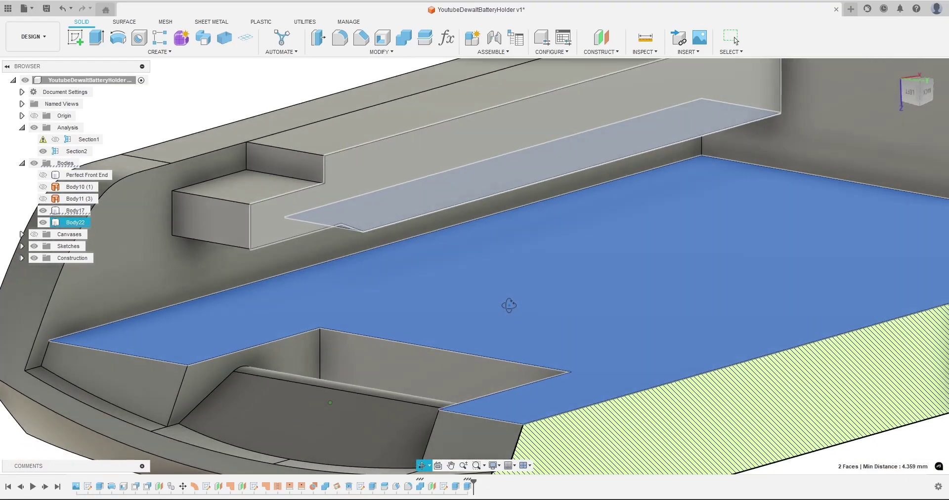
scroll(509, 305, "down", 5)
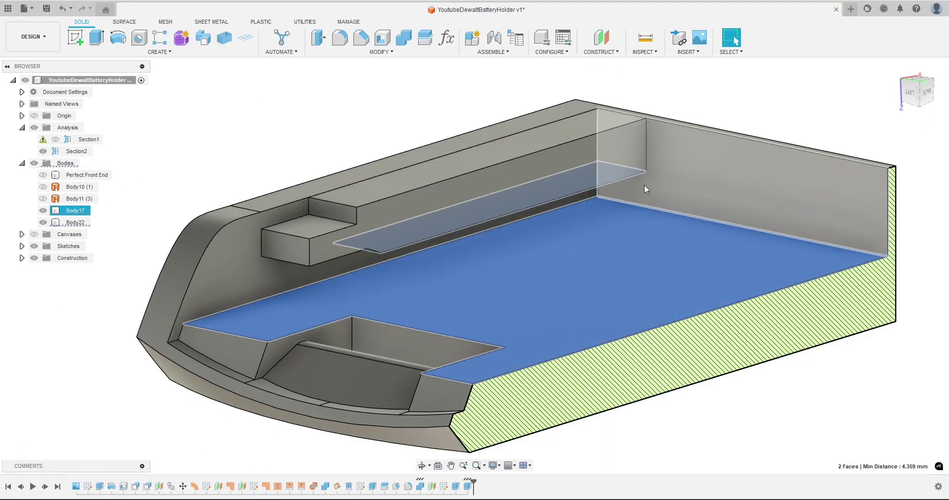
scroll(70, 364, "down", 2)
left_click(70, 364)
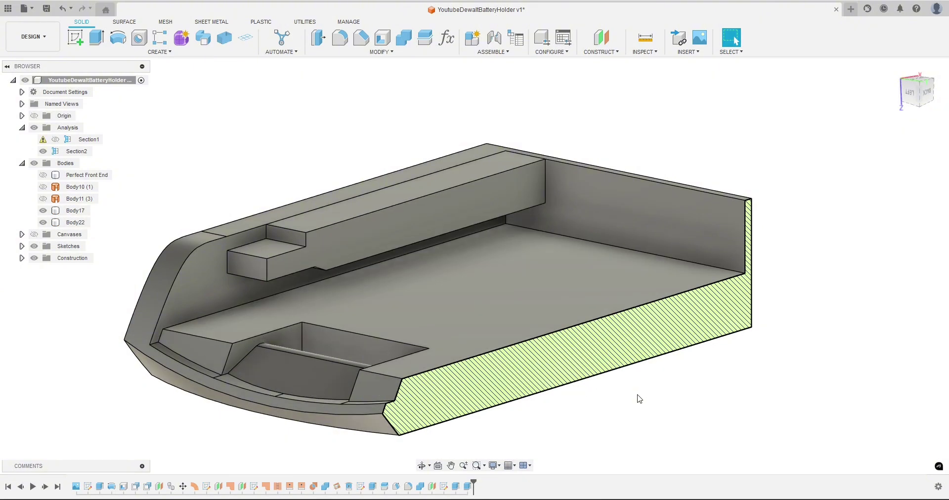
scroll(651, 398, "down", 1)
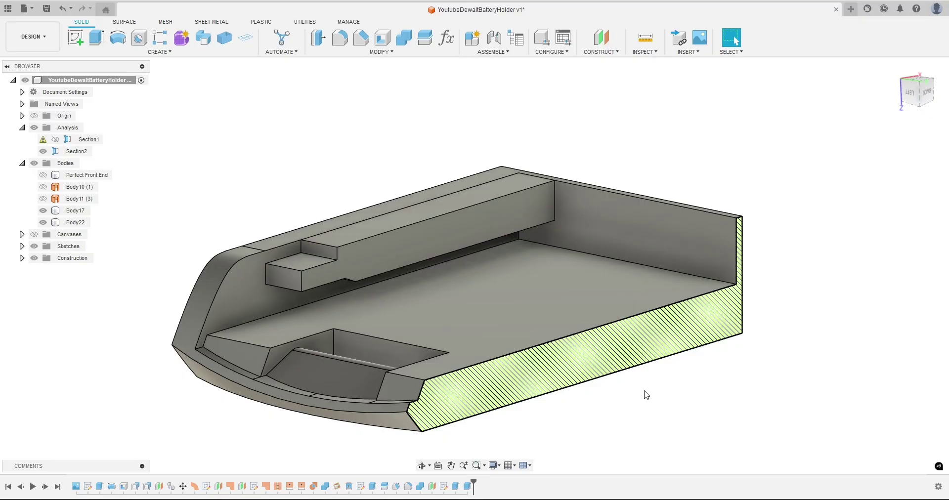
middle_click_drag(654, 394, 675, 373)
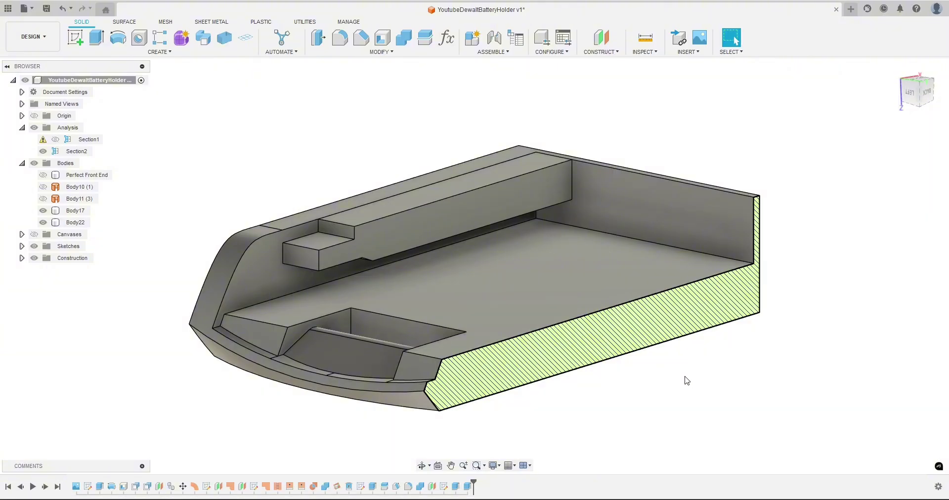
scroll(693, 382, "up", 2)
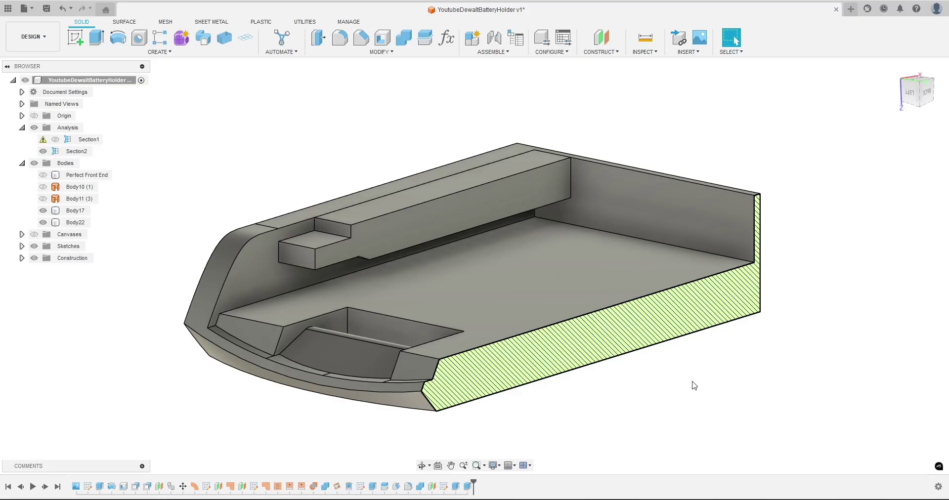
Step: Examine the rail's stepped front end, its underside notch and the gap above the holder floor from several angles
middle_click_drag(641, 390, 614, 392, "shift")
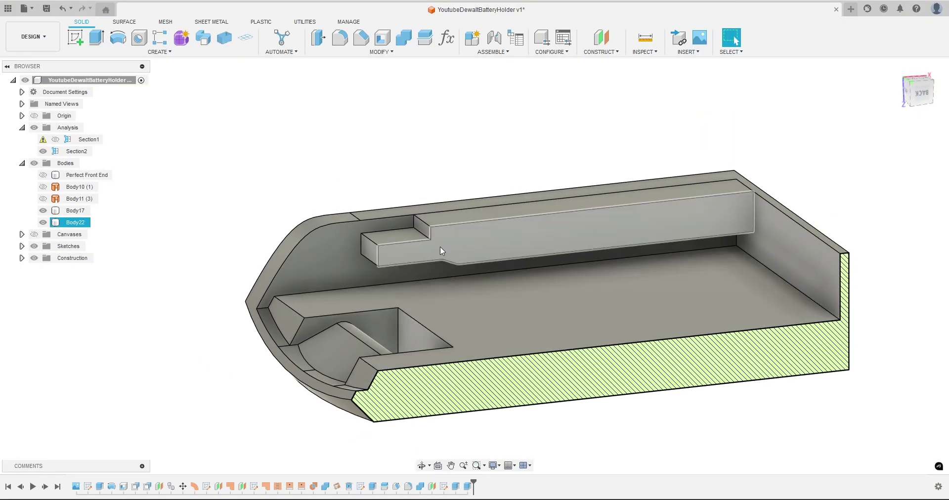
scroll(375, 180, "up", 3)
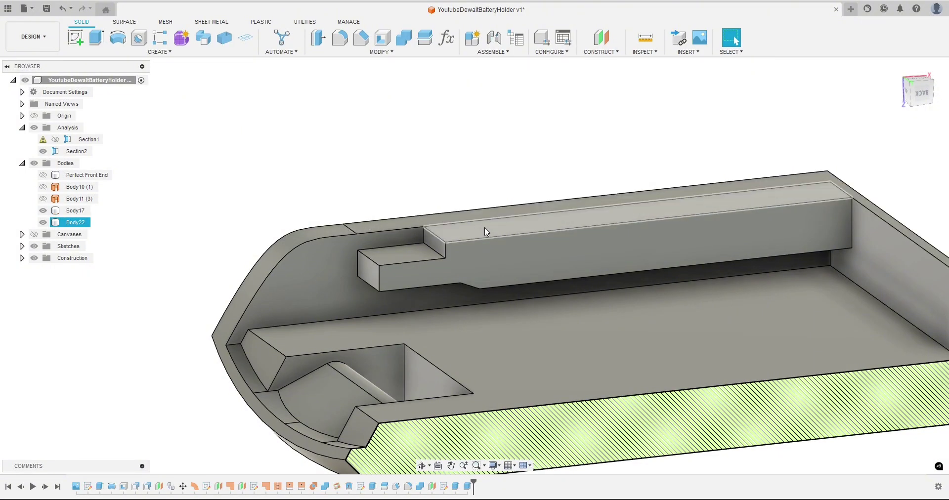
middle_click_drag(385, 198, 372, 175, "shift")
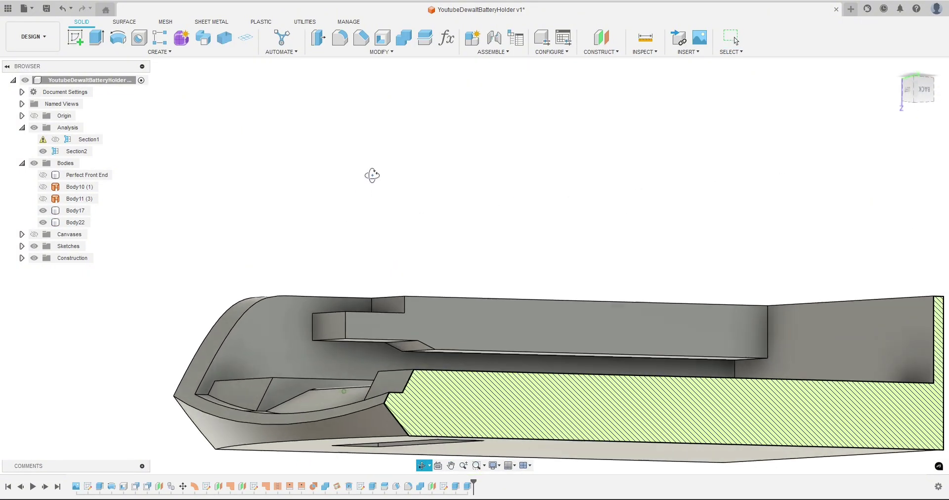
scroll(396, 341, "up", 5)
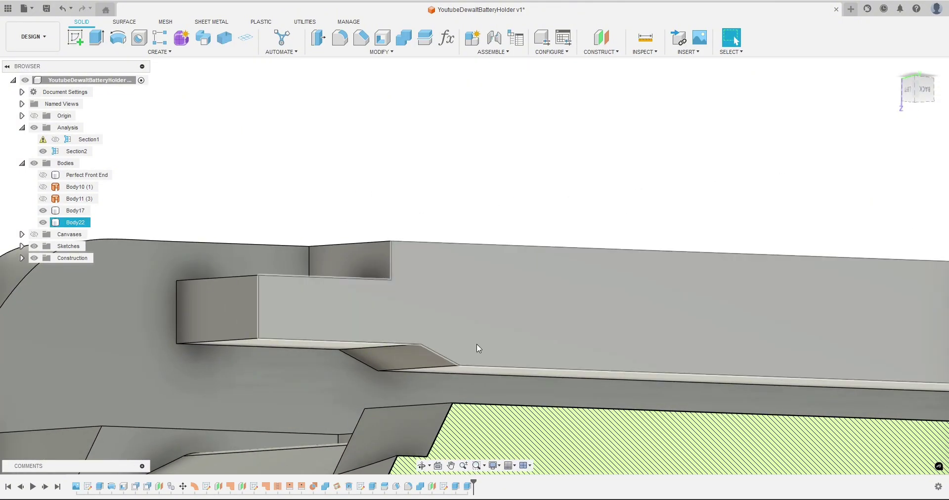
middle_click_drag(477, 343, 480, 356, "shift")
scroll(467, 359, "down", 6)
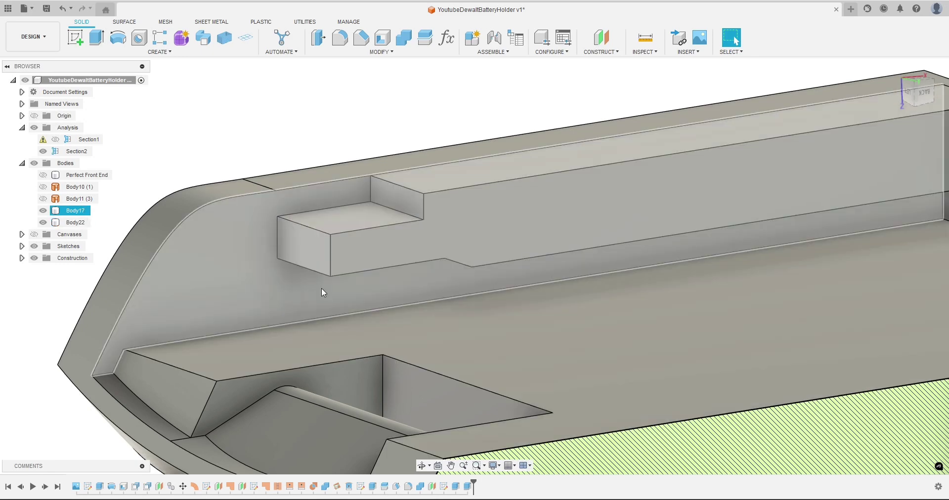
scroll(277, 164, "down", 3)
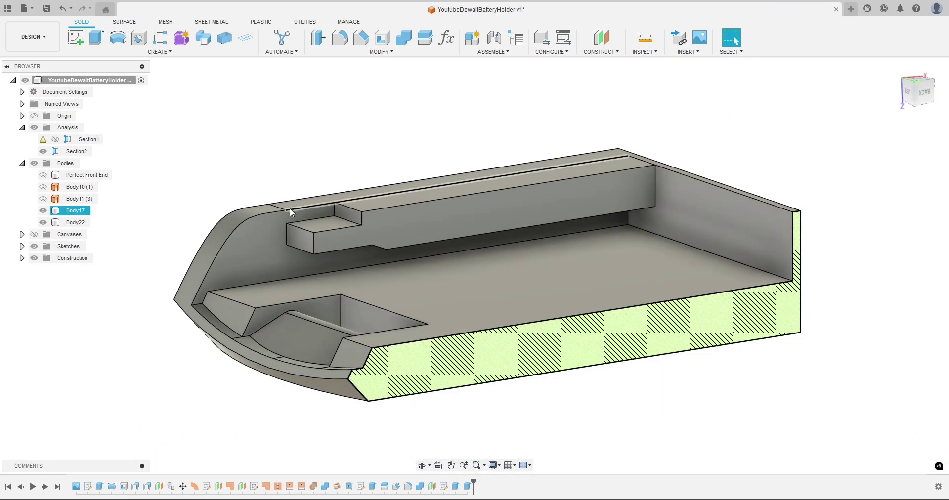
Step: Turn off the section analysis so the whole holder is displayed
left_click(34, 127)
middle_click_drag(206, 129, 333, 178, "shift")
scroll(330, 184, "down", 3)
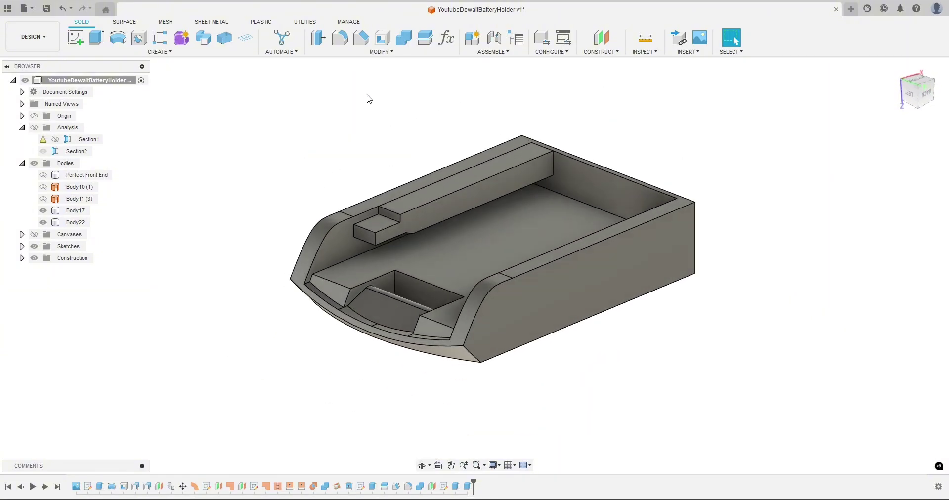
Step: Create a midplane between the holder's two outer side faces
left_click(600, 52)
left_click(600, 92)
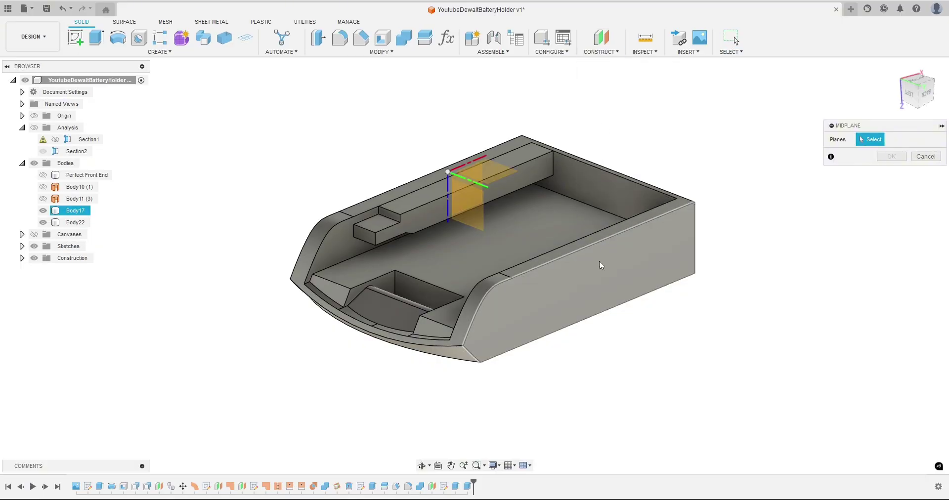
left_click(592, 305)
middle_click_drag(593, 309, 272, 307, "shift")
left_click(271, 306)
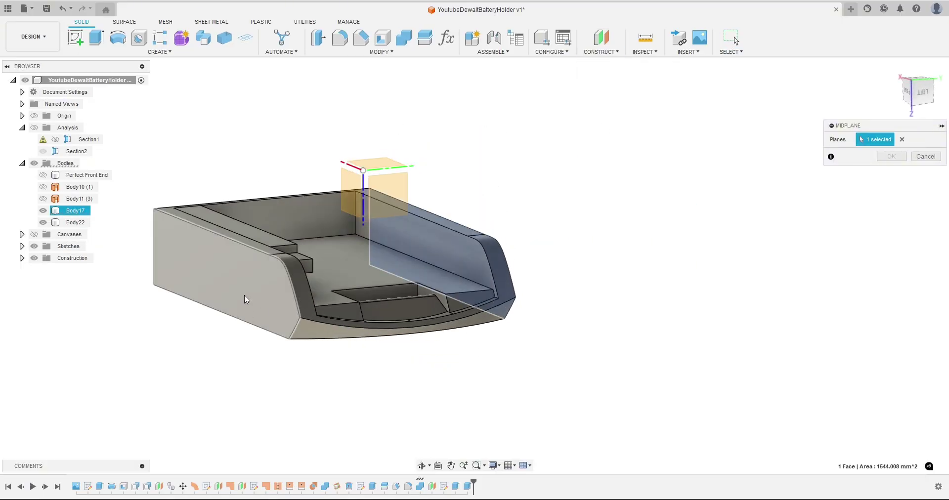
middle_click_drag(670, 312, 638, 321, "shift")
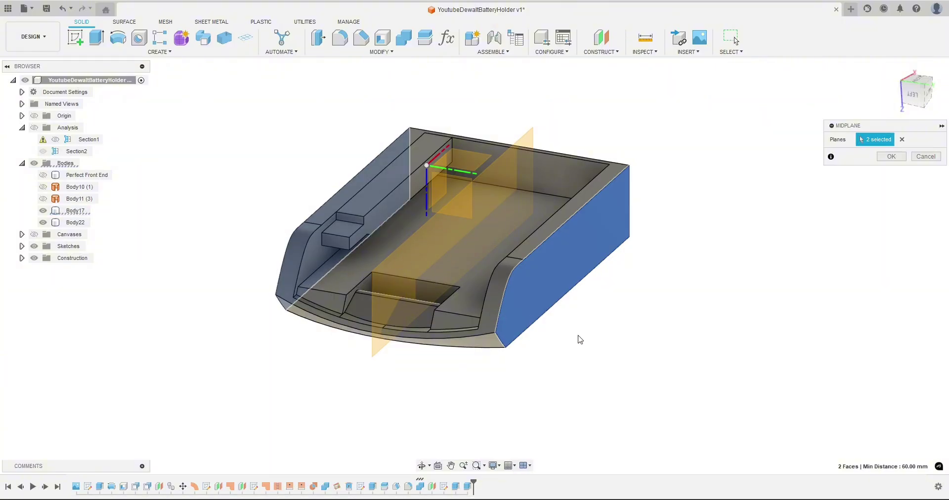
middle_click_drag(614, 351, 394, 179, "shift")
middle_click_drag(421, 281, 359, 273, "shift")
middle_click_drag(492, 203, 227, 238, "shift")
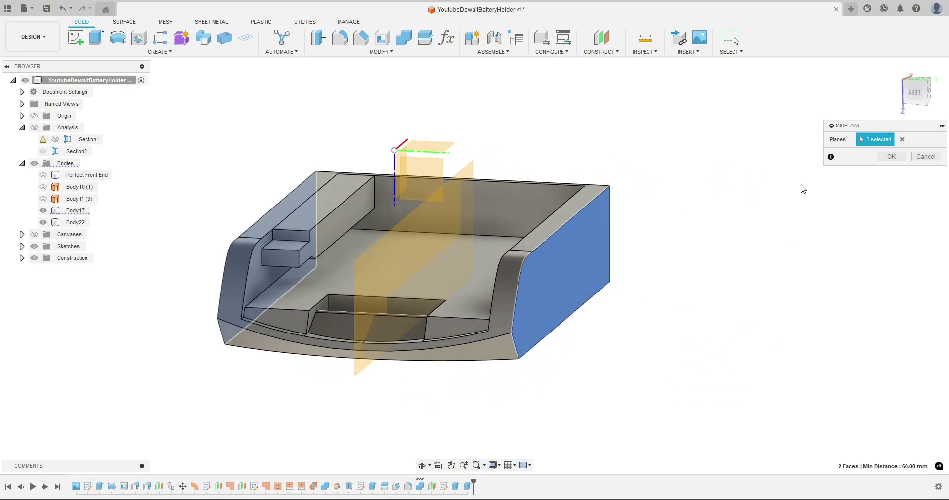
left_click(891, 156)
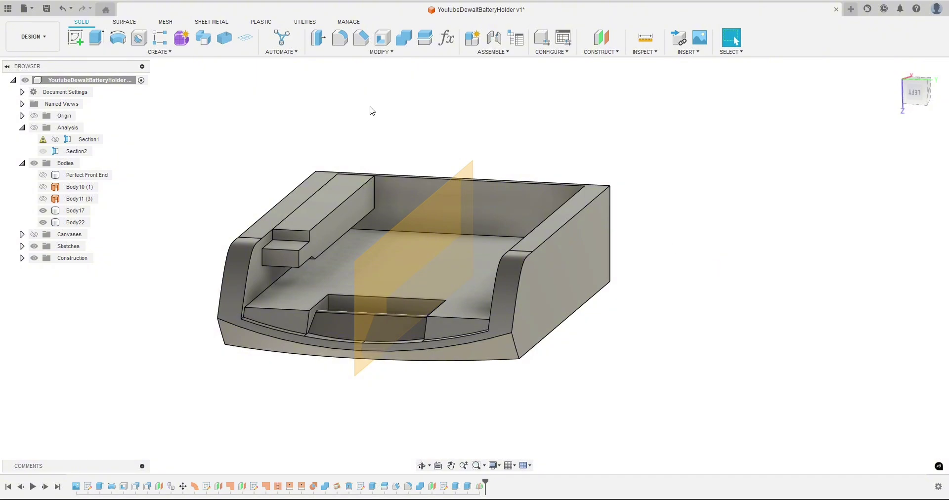
Step: Mirror the rail body across the holder's midplane as a new body
left_click(159, 51)
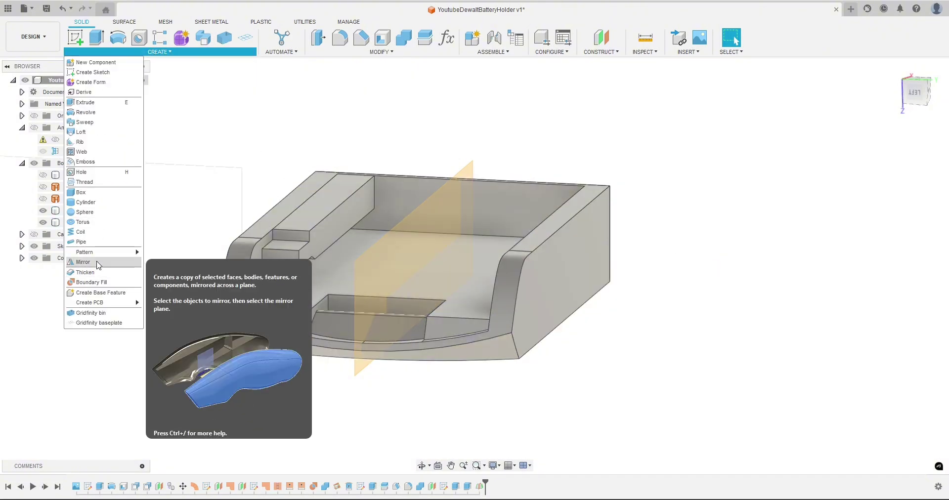
left_click(98, 263)
mouse_move(159, 234)
middle_mouse_down("shift")
mouse_move(188, 236)
mouse_move(168, 238)
middle_mouse_up("shift")
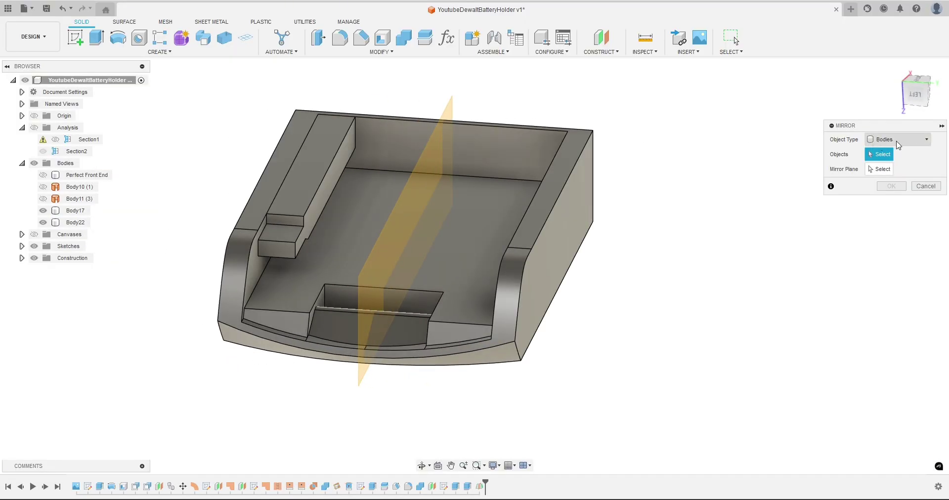
left_click(312, 171)
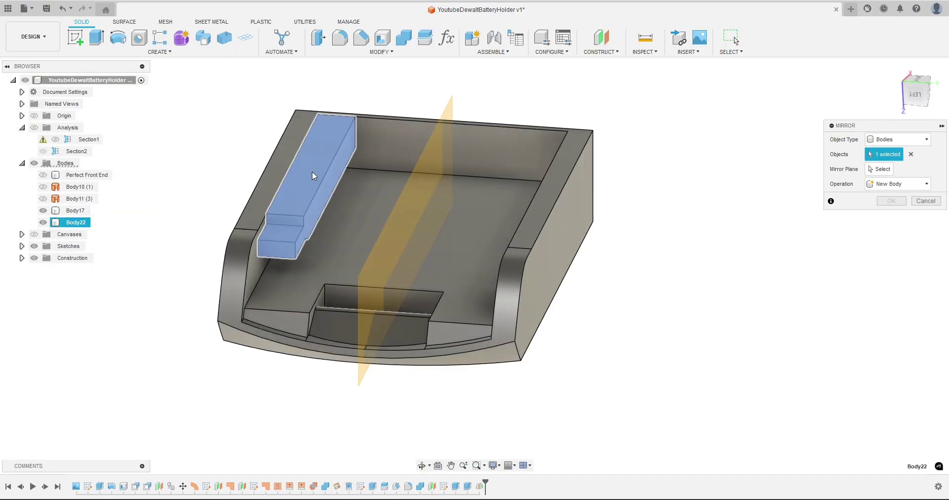
left_click(879, 169)
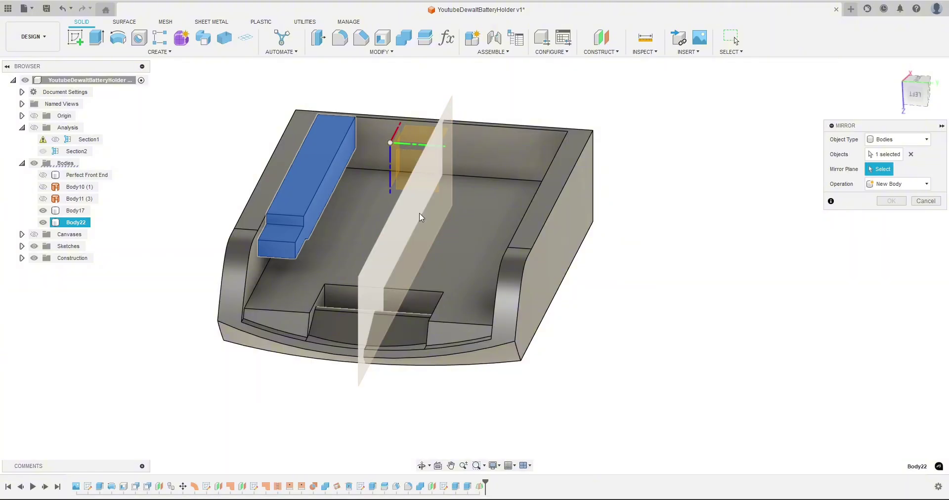
left_click(431, 192)
middle_click_drag(430, 192, 454, 233, "shift")
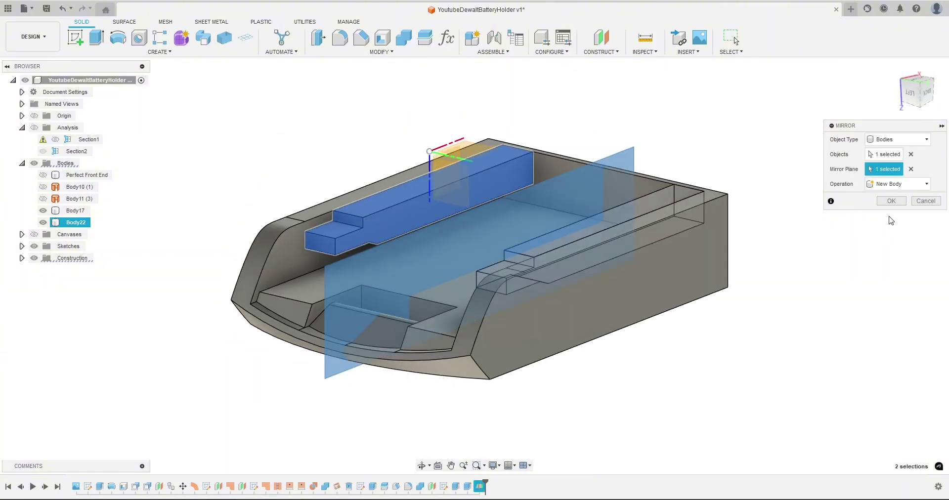
left_click(890, 200)
Step: Hide the construction midplane used for mirroring the rail
middle_click_drag(796, 301, 801, 335, "shift")
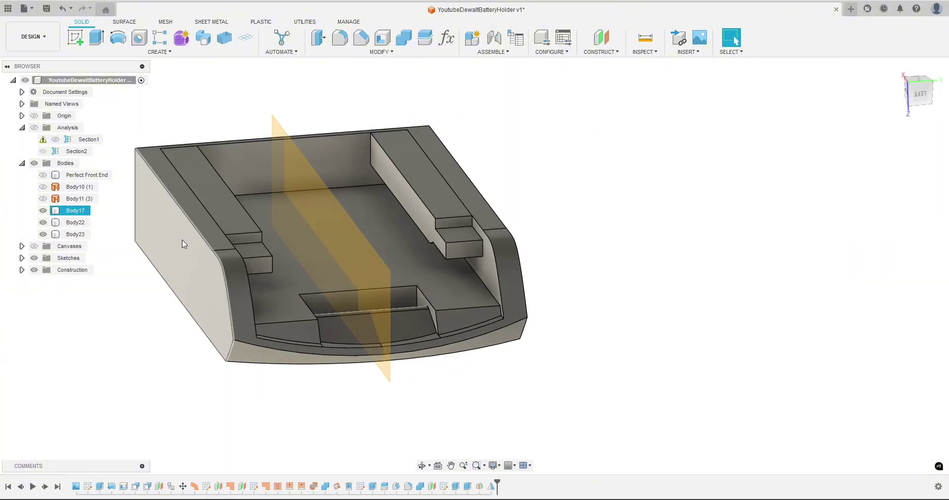
left_click(22, 269)
left_click(43, 341)
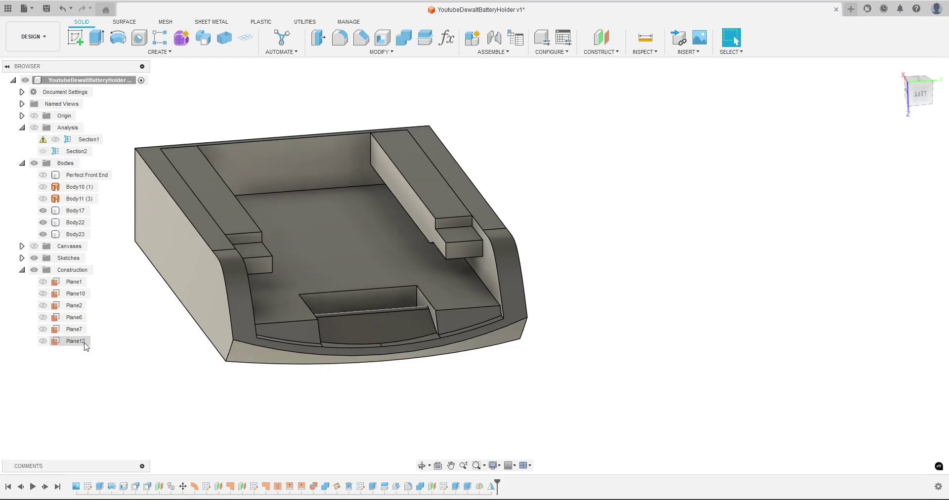
middle_click_drag(113, 356, 188, 364, "shift")
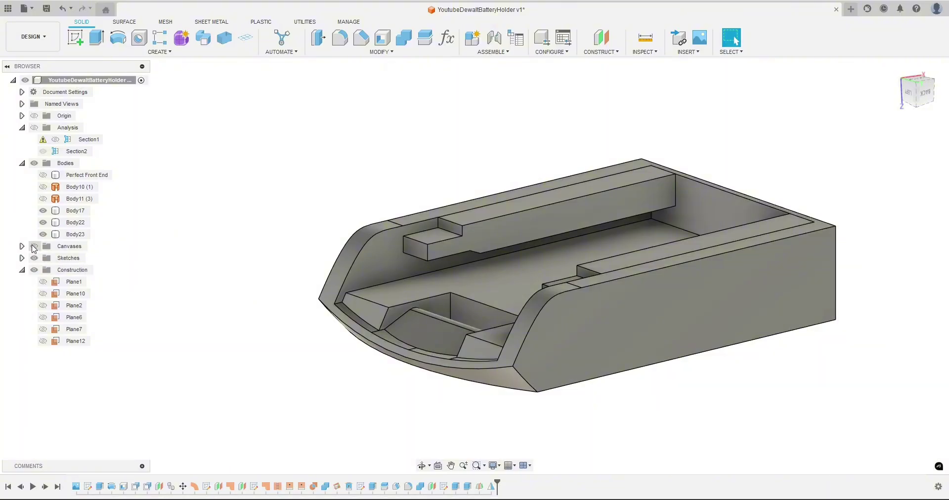
Step: Extrude the inner end wall face 3.5 mm inward with the Join operation, displaying the battery canvas from the back only as a reference meanwhile
left_click(33, 246)
left_click(736, 202)
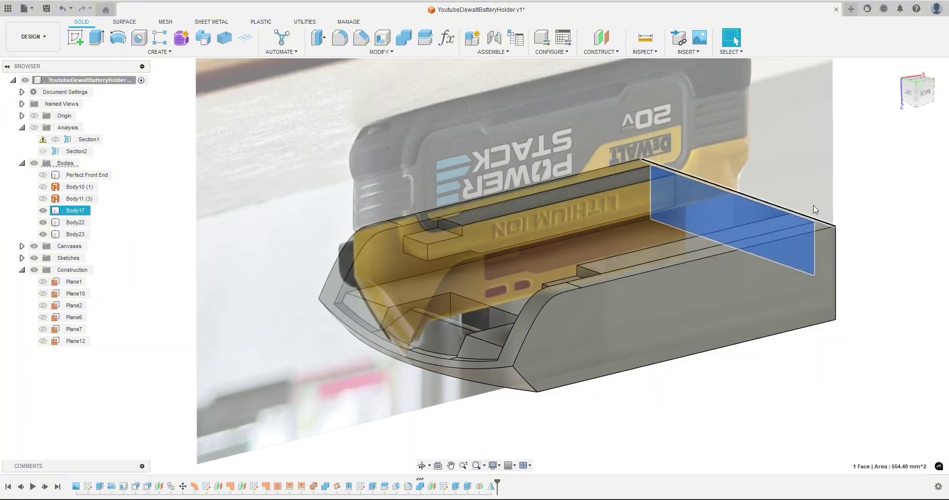
left_click(924, 96)
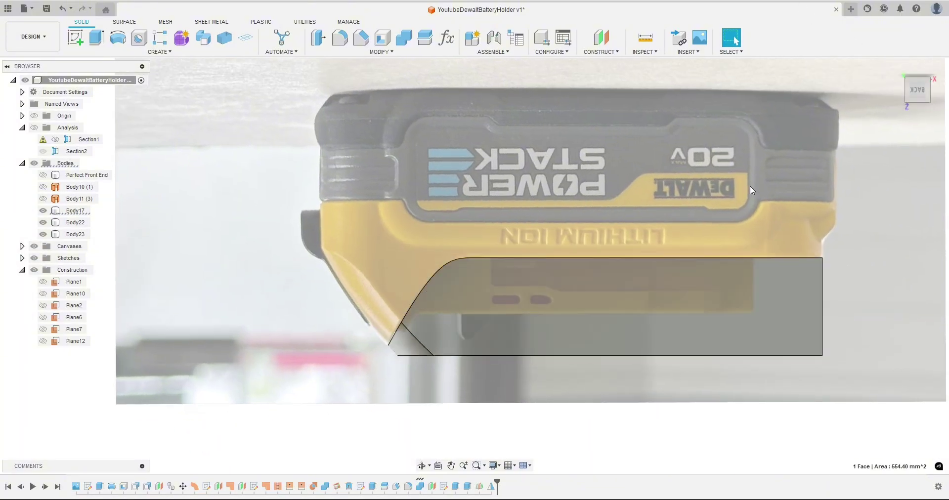
key("e")
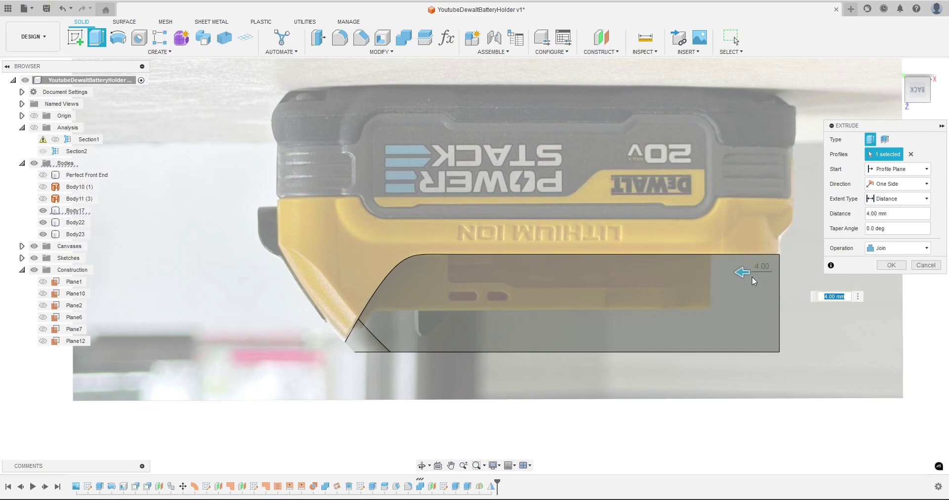
left_click_drag(738, 271, 742, 273)
type("3.5")
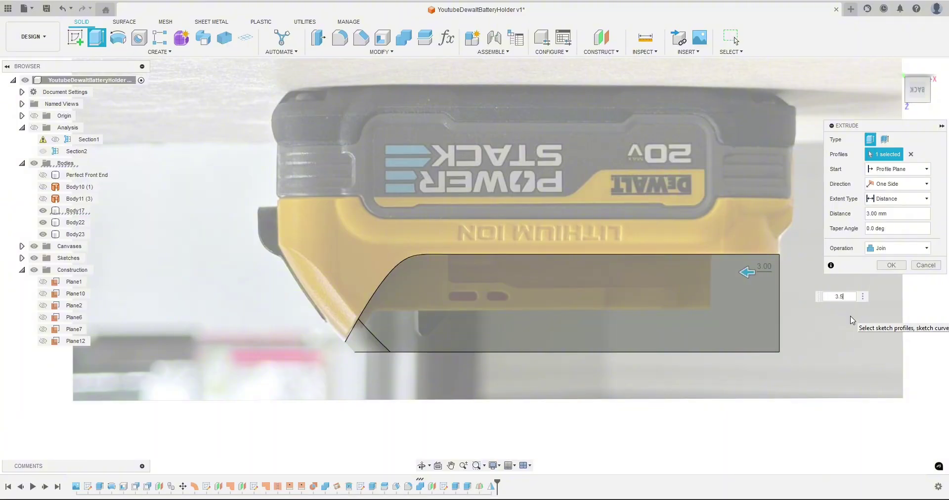
left_click(883, 266)
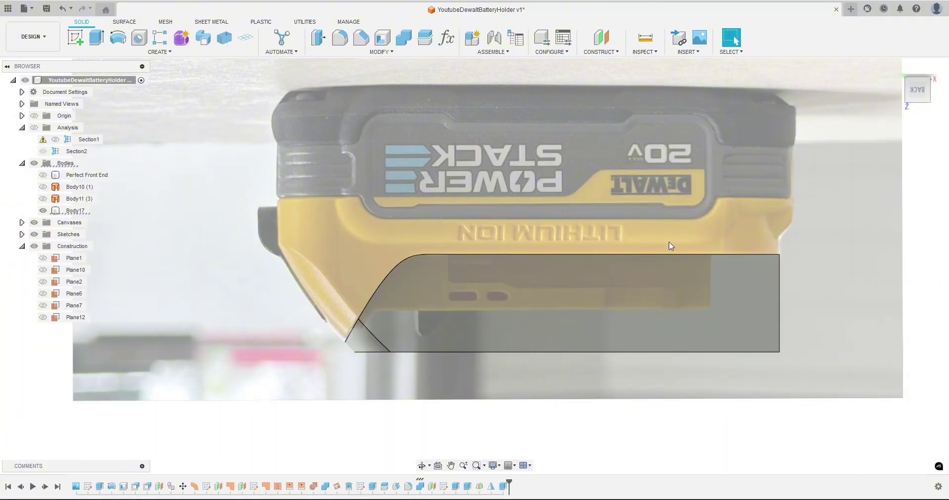
left_click(34, 222)
key("F6")
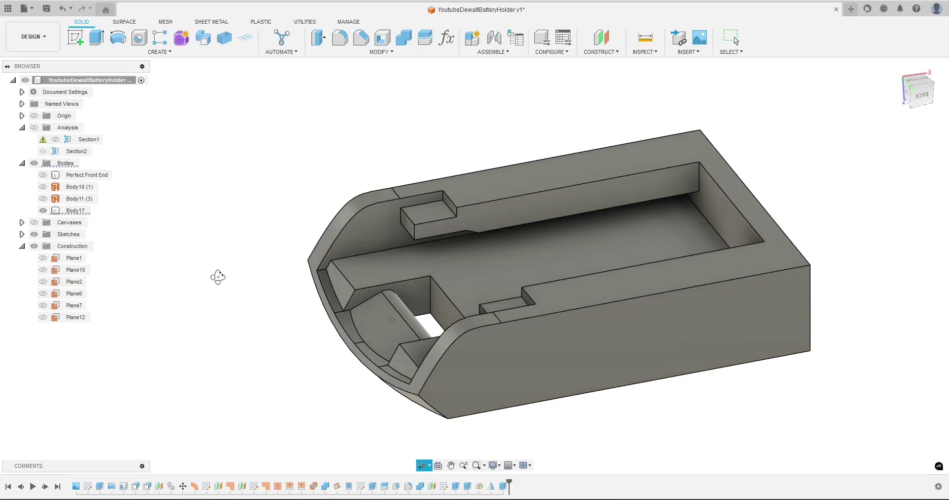
Step: Examine the joined holder's rails, stepped rail ends, floor and latch recess from several angles
middle_click_drag(201, 299, 404, 263, "shift")
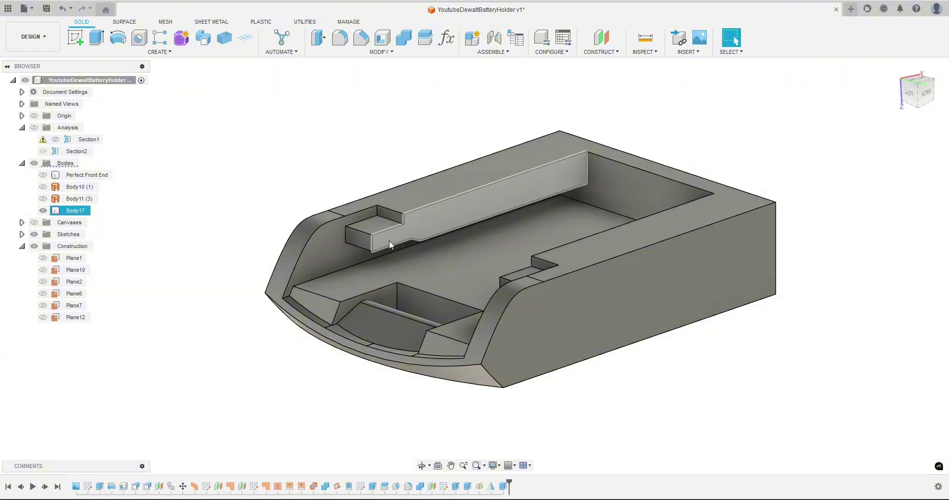
mouse_move(236, 212)
middle_mouse_down("shift")
mouse_move(265, 208)
mouse_move(233, 211)
middle_mouse_up("shift")
left_click(588, 307)
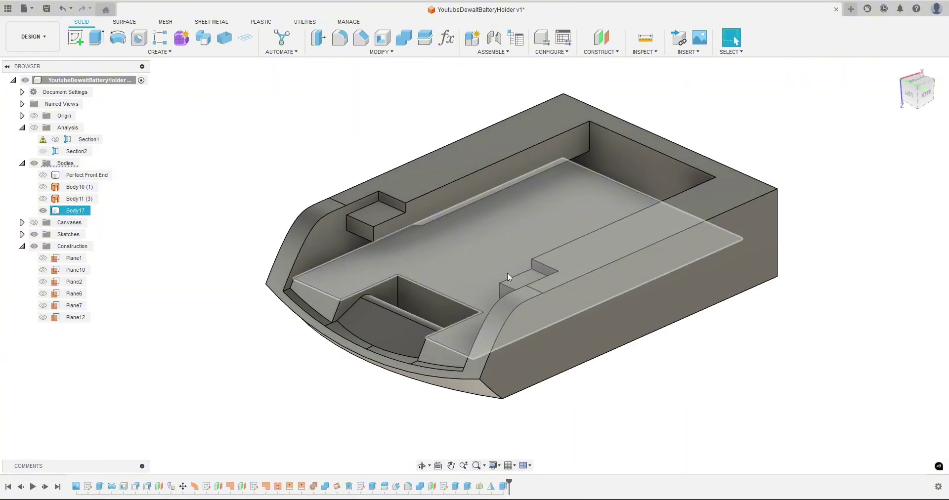
key("v")
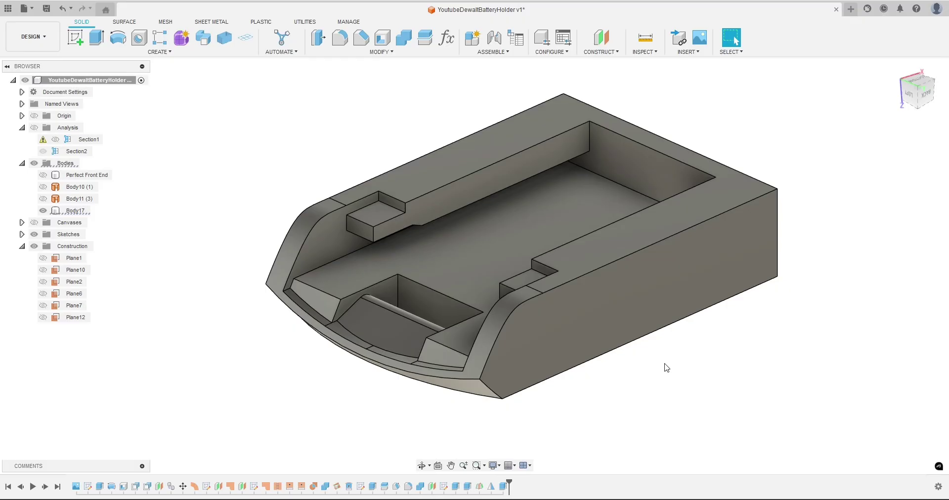
middle_click_drag(687, 366, 741, 336, "shift")
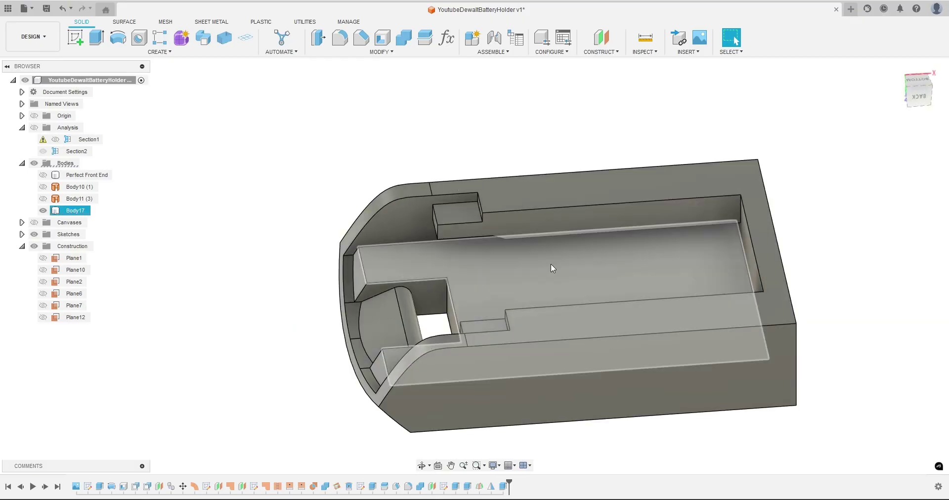
middle_click_drag(155, 275, 173, 263, "shift")
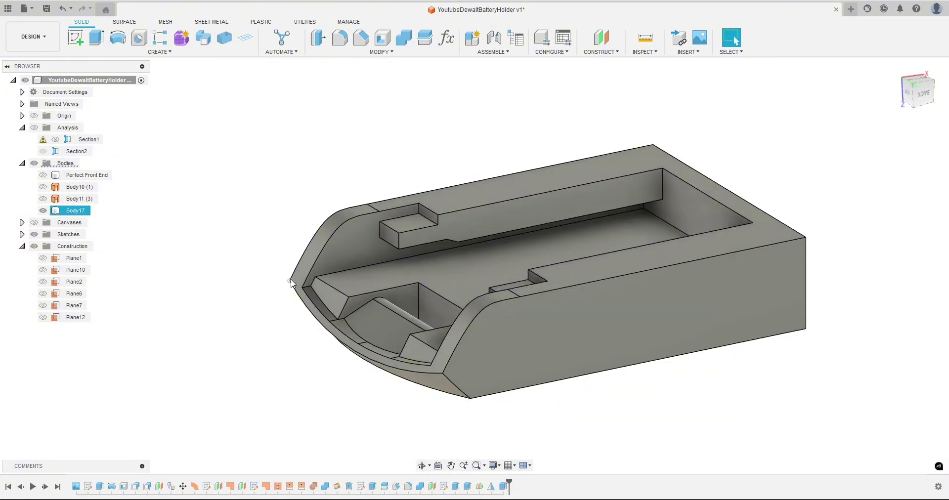
left_click(275, 287)
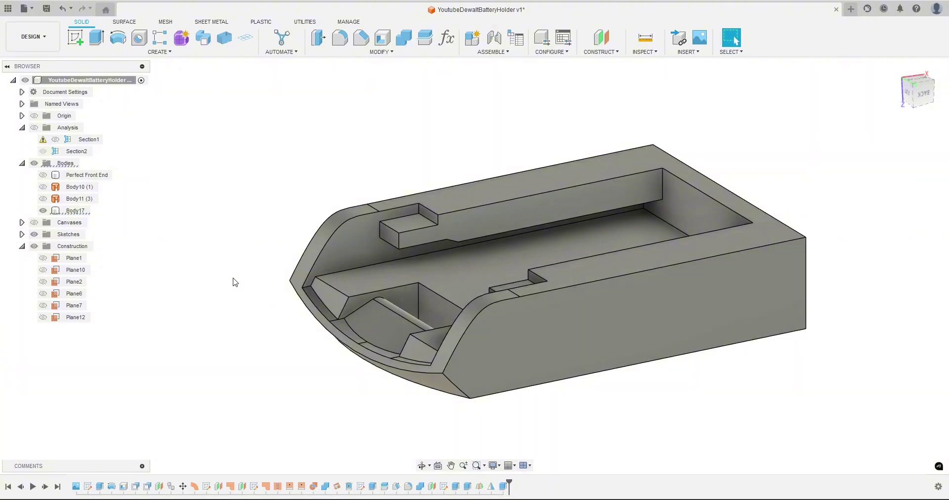
left_click(414, 236)
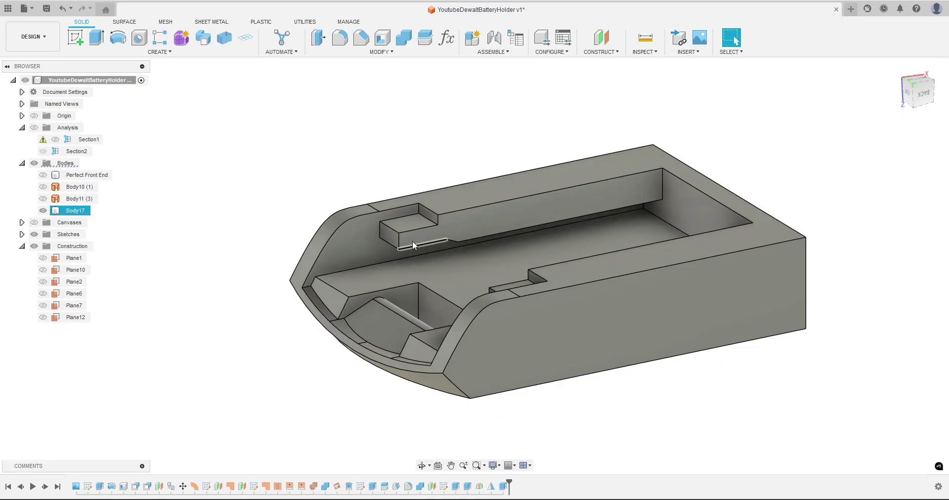
left_click(267, 184)
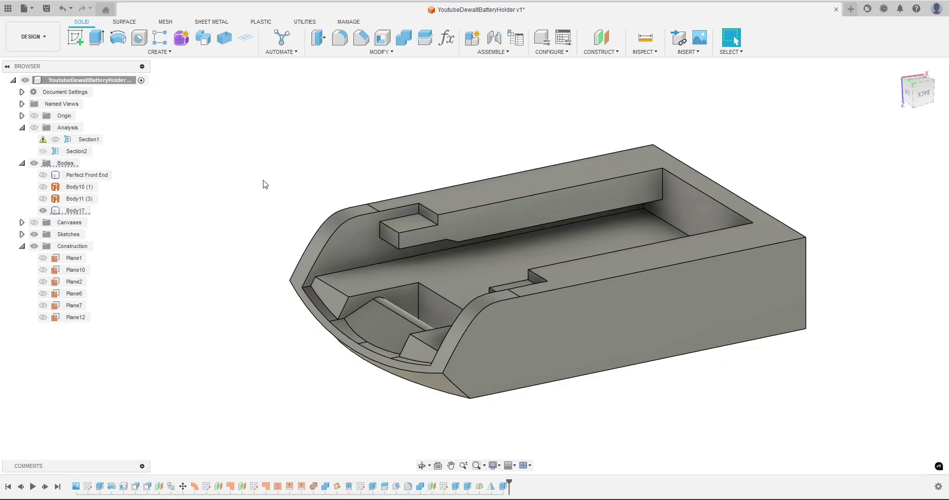
left_click(412, 232)
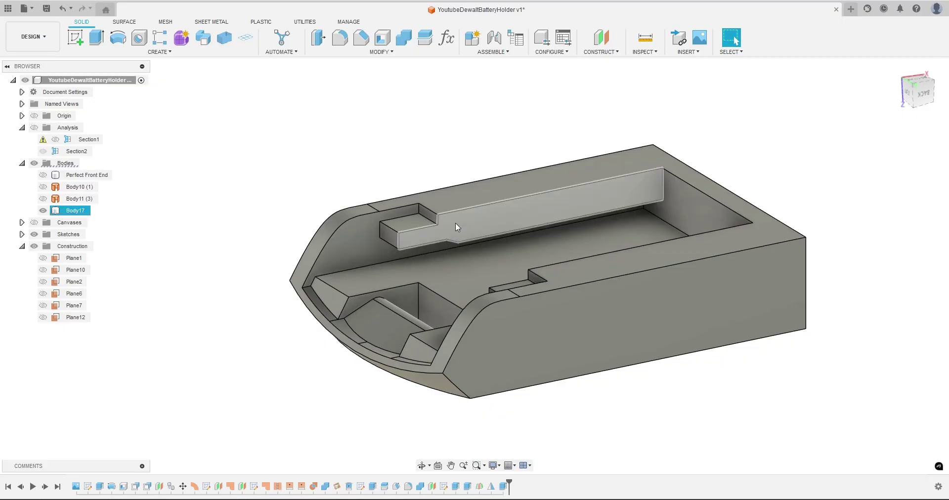
Step: Examine the clearance around the stepped rail ends and rail undersides from low and raised angles
middle_click_drag(313, 292, 354, 266, "shift")
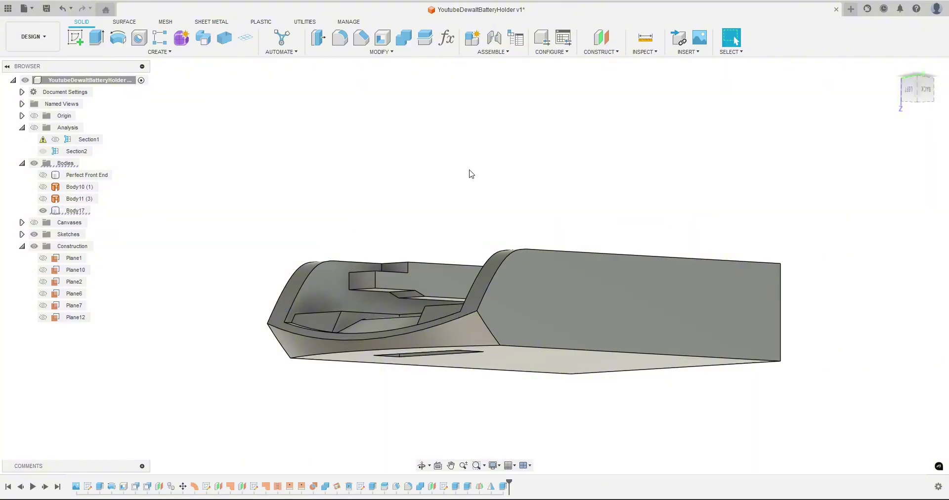
middle_click_drag(471, 174, 751, 224, "shift")
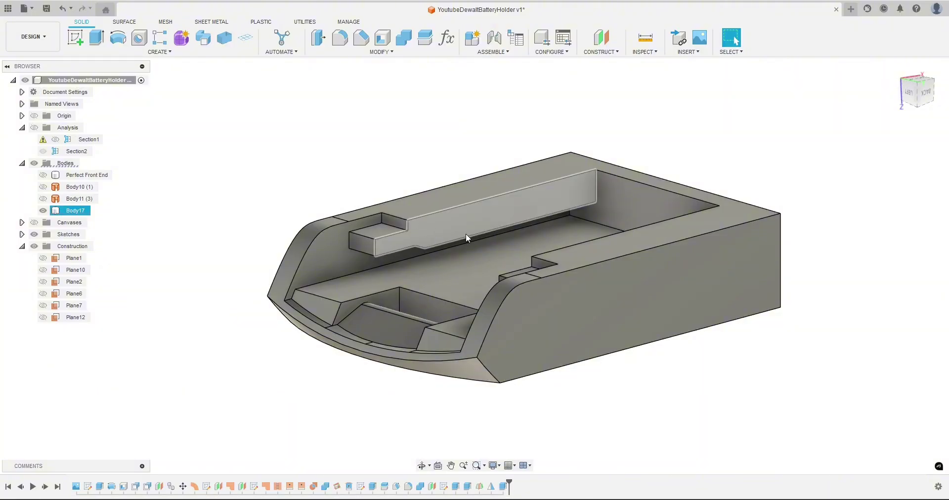
middle_click_drag(268, 347, 276, 335, "shift")
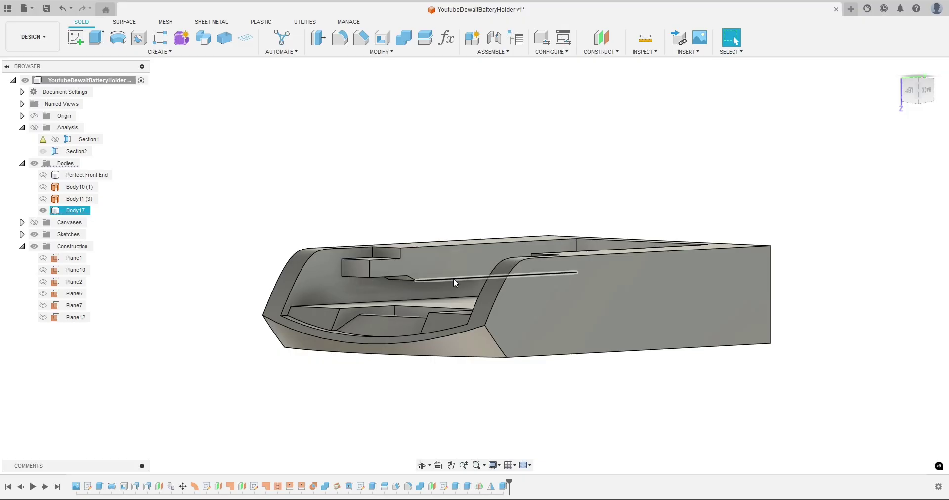
middle_click_drag(435, 389, 446, 317, "shift")
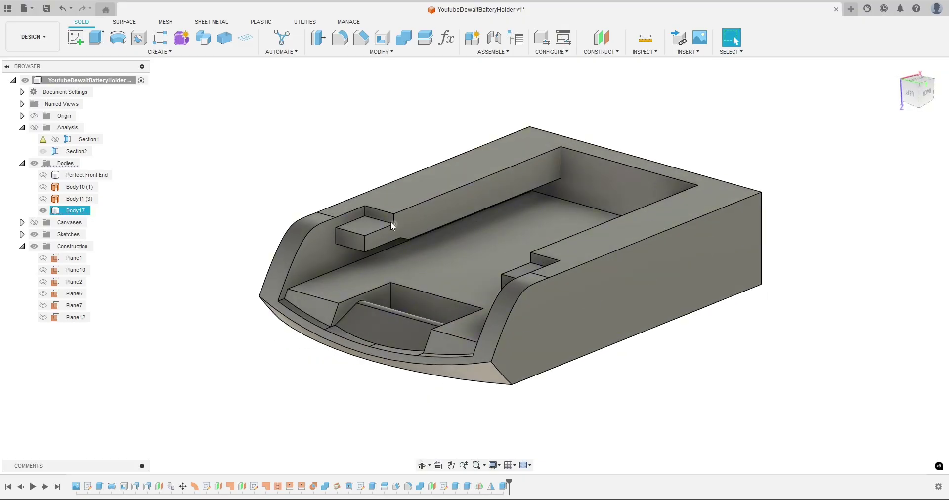
scroll(328, 182, "up", 3)
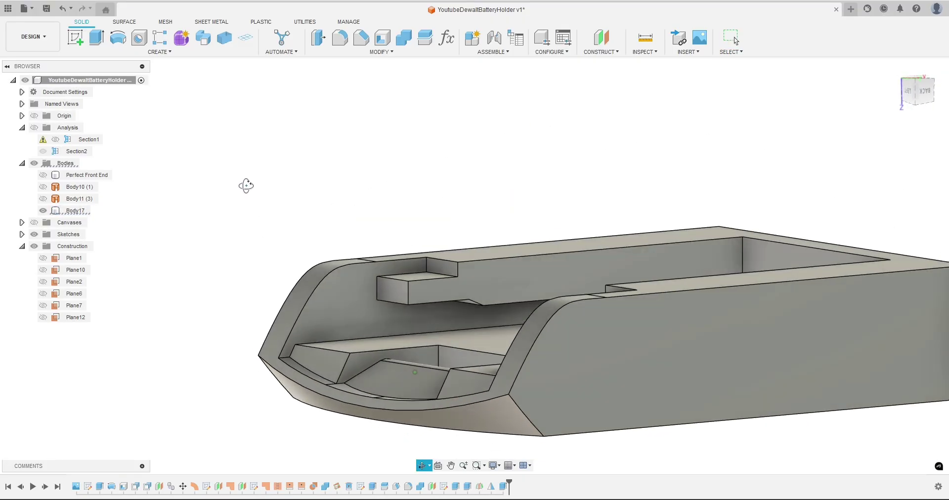
middle_click_drag(264, 205, 245, 186, "shift")
scroll(247, 191, "up", 2)
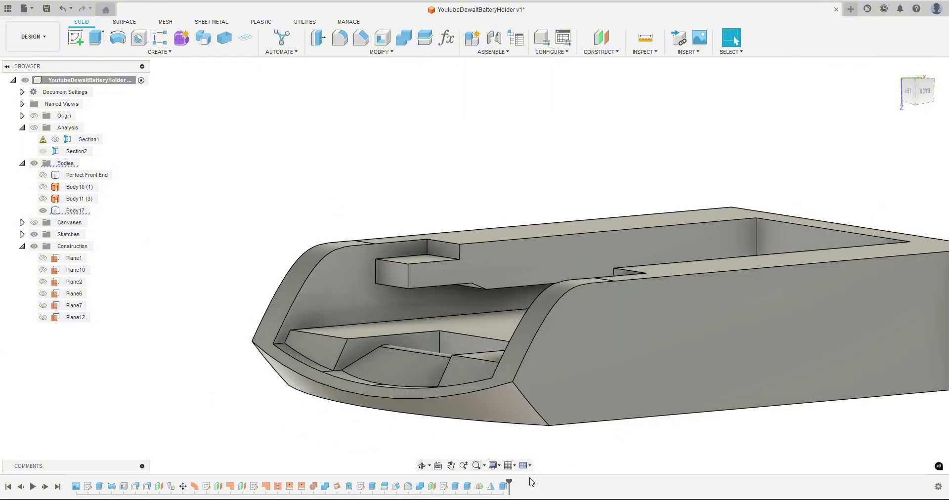
Step: Roll the timeline back to before the rail's mirror and cut the rail's front end face back by 0.4 mm
left_click_drag(509, 482, 485, 484)
middle_click_drag(428, 444, 462, 198, "shift")
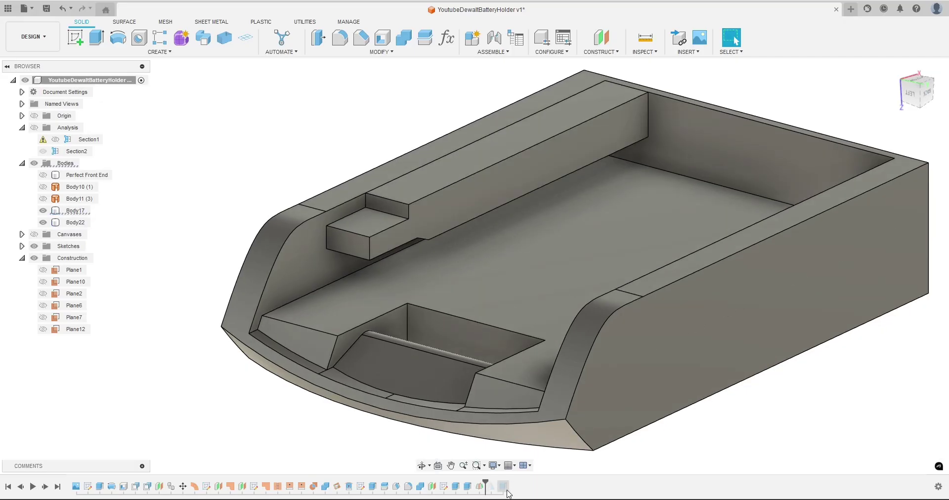
left_click(351, 255)
middle_click_drag(210, 221, 197, 204, "shift")
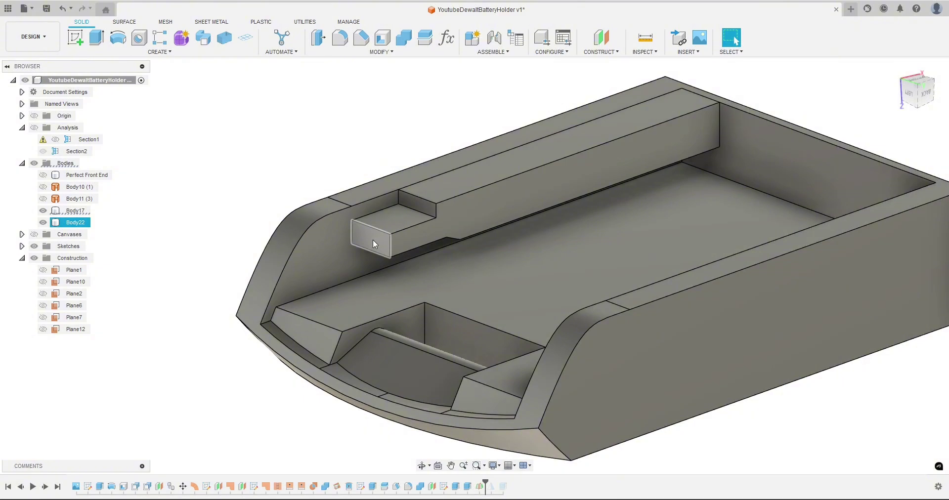
middle_click_drag(372, 240, 408, 222, "shift")
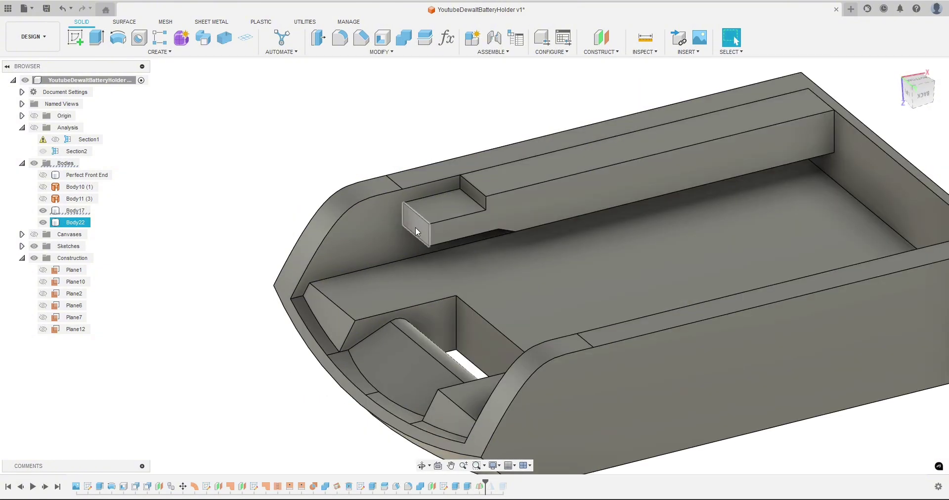
left_click(415, 228)
type("e")
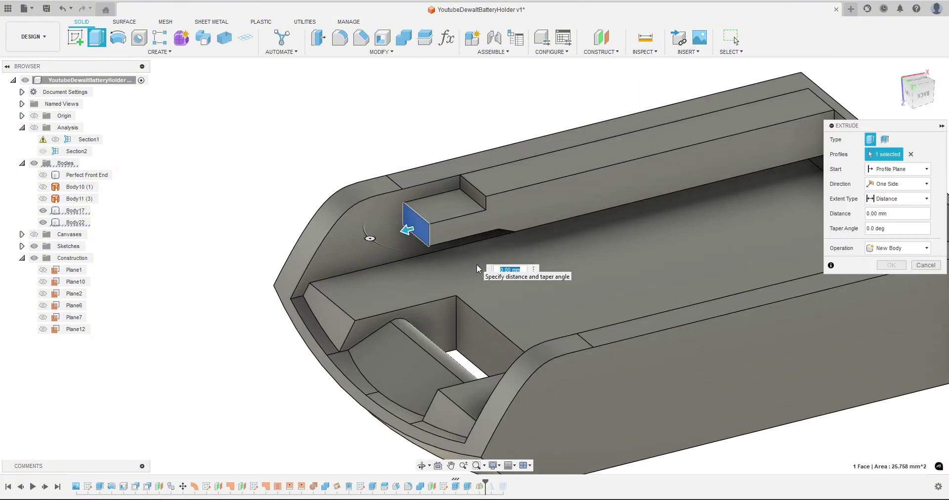
type("-.4")
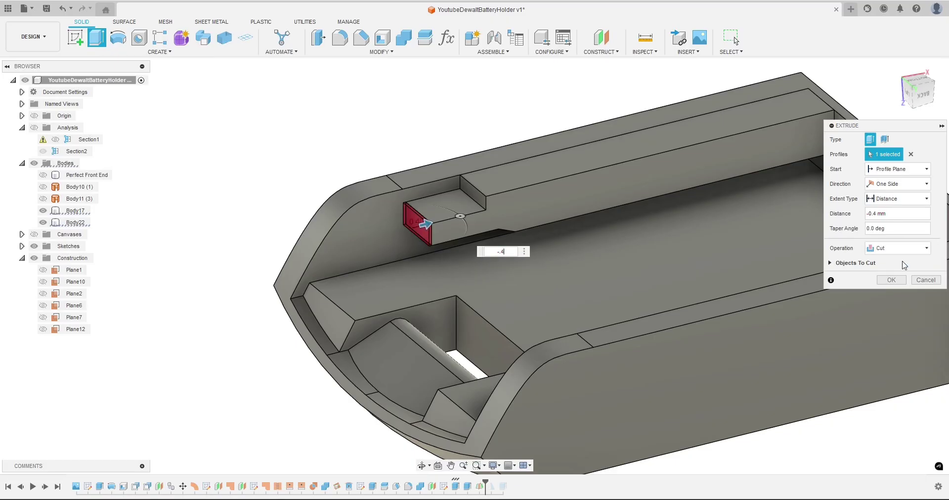
left_click(890, 280)
Step: Hide the main holder body so only the side rail body remains visible, with its underside in view
middle_click_drag(560, 321, 142, 246, "shift")
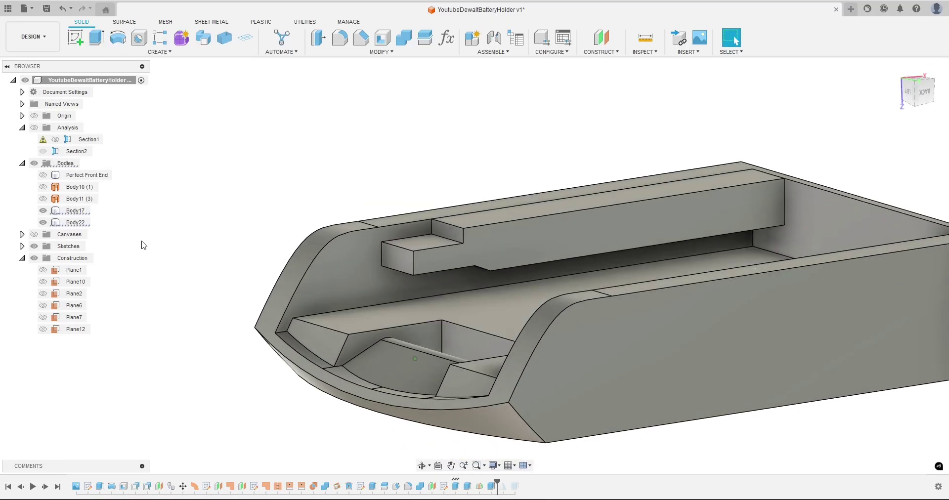
left_click(417, 277)
middle_click_drag(417, 278, 443, 355, "shift")
left_click(43, 210)
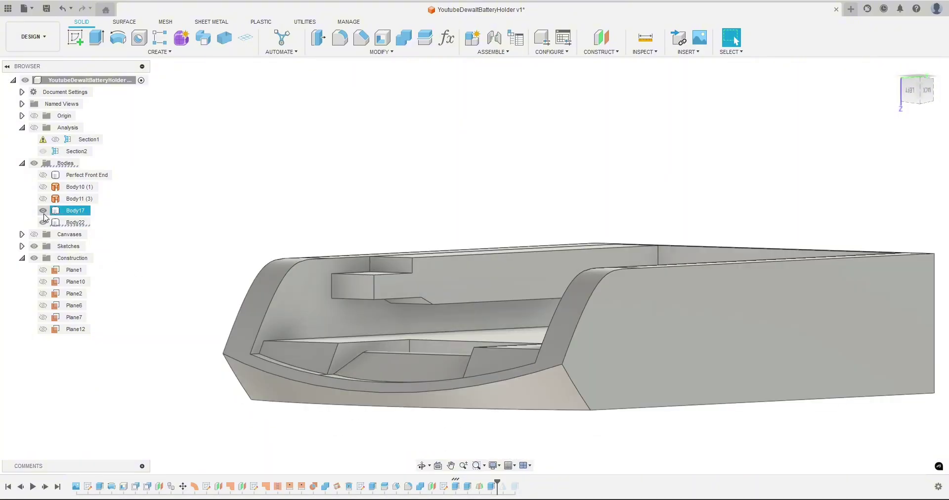
left_click(43, 222)
left_click(43, 211)
middle_click_drag(252, 326, 381, 364, "shift")
Step: Offset the rail's three connected underside faces, including the sloped transition, by -0.2 mm
left_click(347, 294)
left_click(373, 316, "ctrl")
left_click(363, 327, "ctrl")
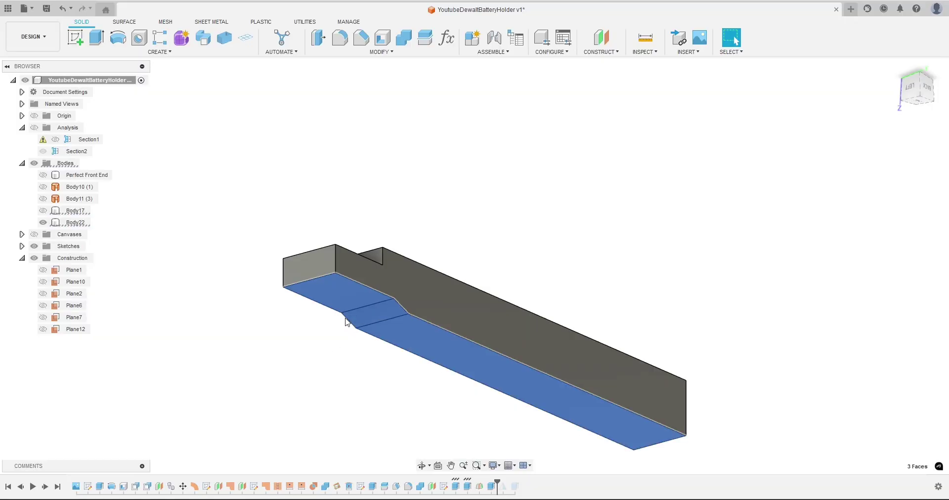
left_click(324, 42)
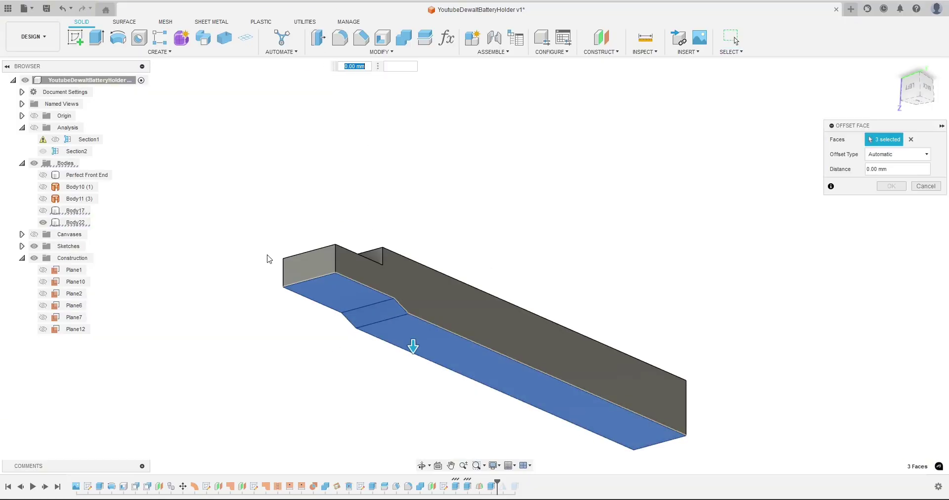
type("-.2")
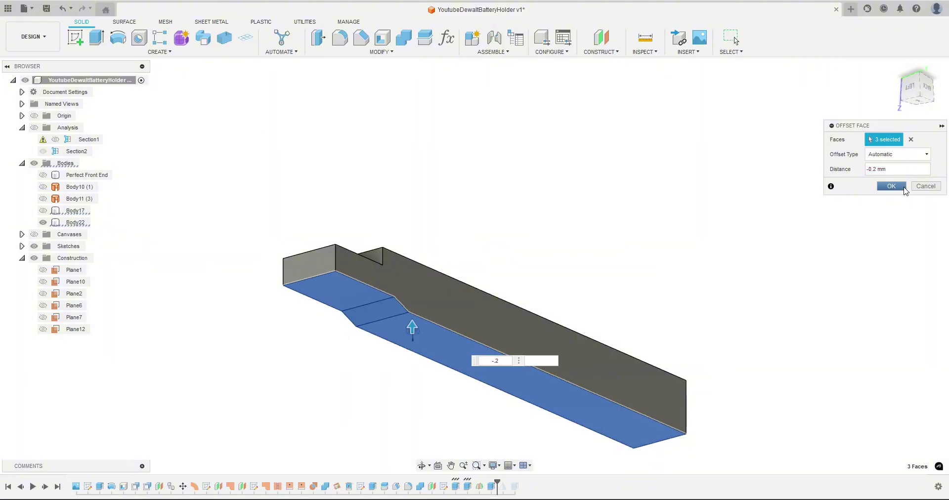
left_click(891, 185)
middle_click_drag(531, 189, 439, 247, "shift")
Step: Show the main holder body again together with the trimmed side rail
left_click(54, 222)
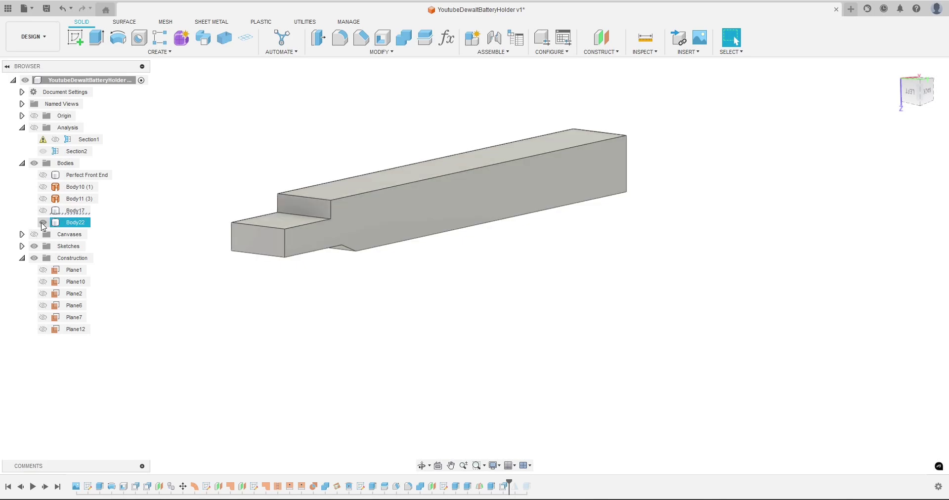
left_click(74, 211)
left_click(43, 211)
scroll(319, 363, "down", 5)
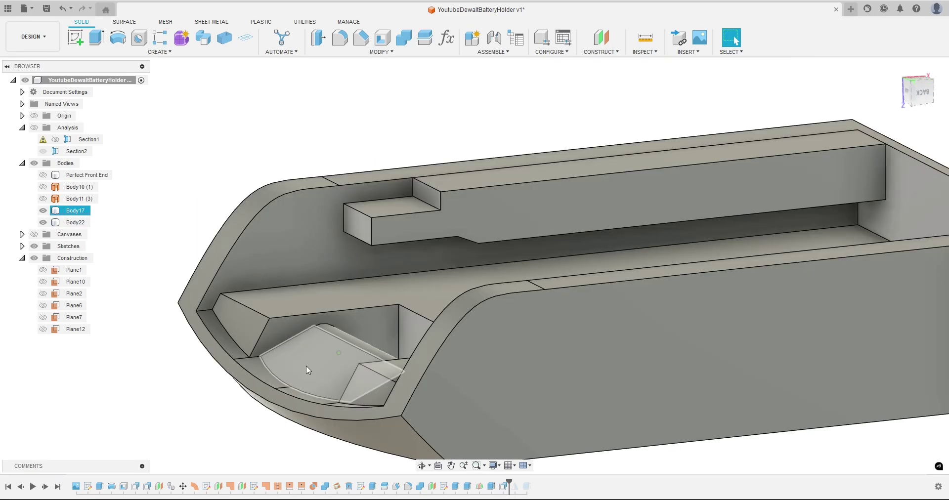
middle_click_drag(306, 366, 362, 322, "shift")
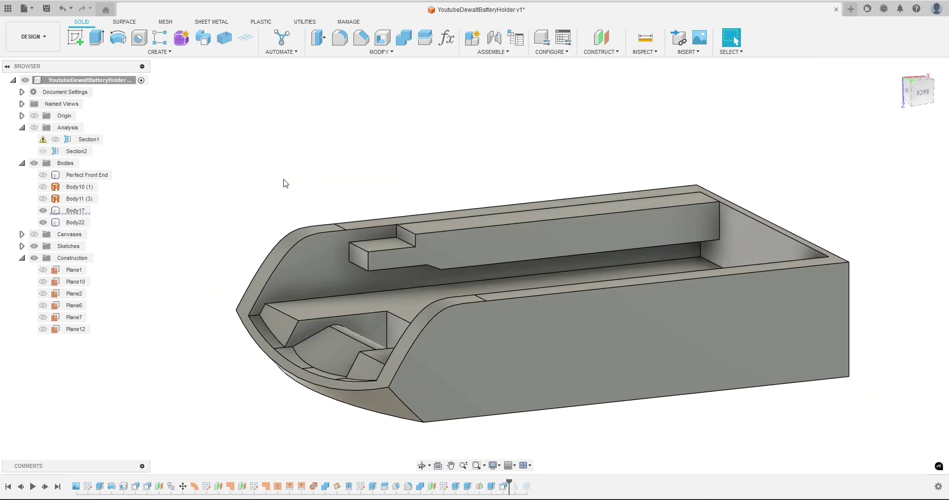
middle_click_drag(285, 183, 329, 229, "shift")
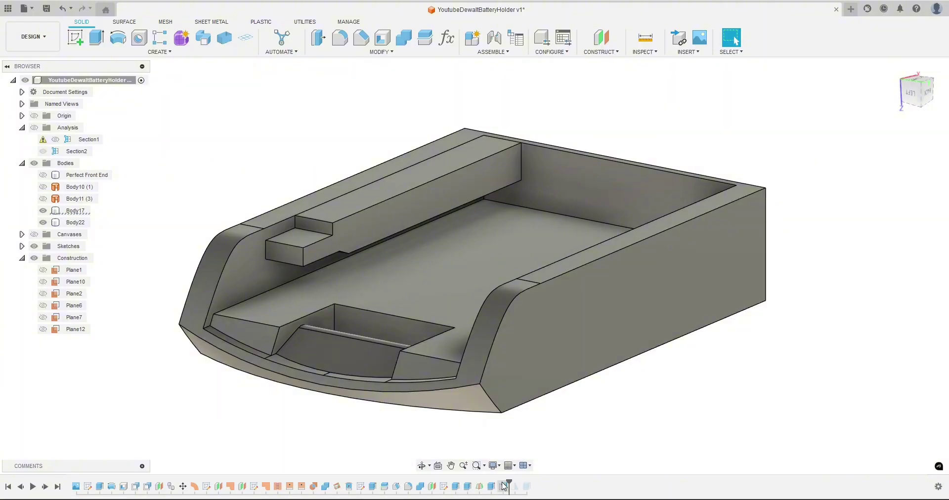
Step: Roll the timeline forward to its end, past the rail mirror and the end wall extrusion
left_click_drag(509, 486, 532, 486)
middle_click_drag(577, 456, 684, 442, "shift")
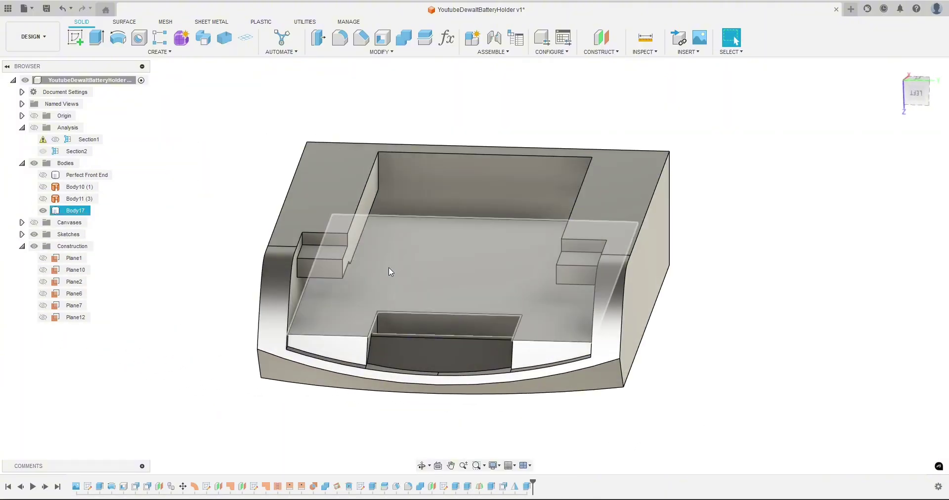
middle_click_drag(171, 341, 139, 351, "shift")
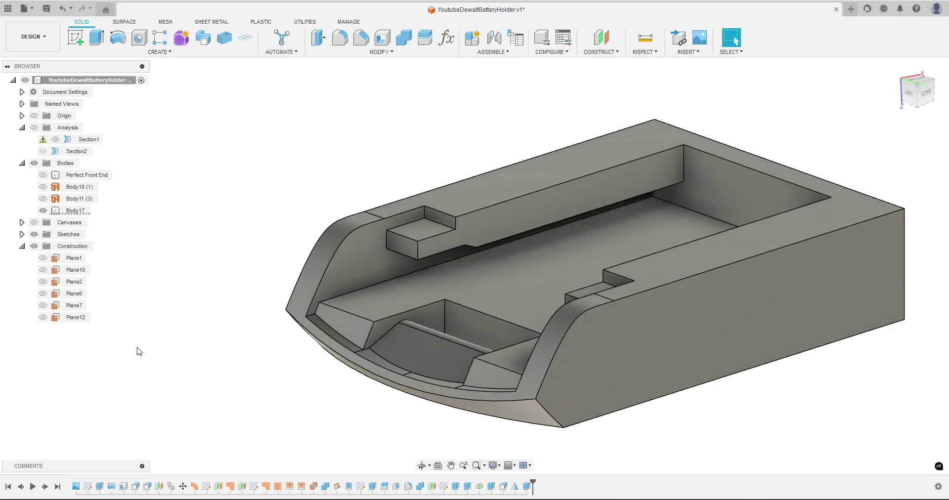
middle_click_drag(375, 119, 320, 210, "shift")
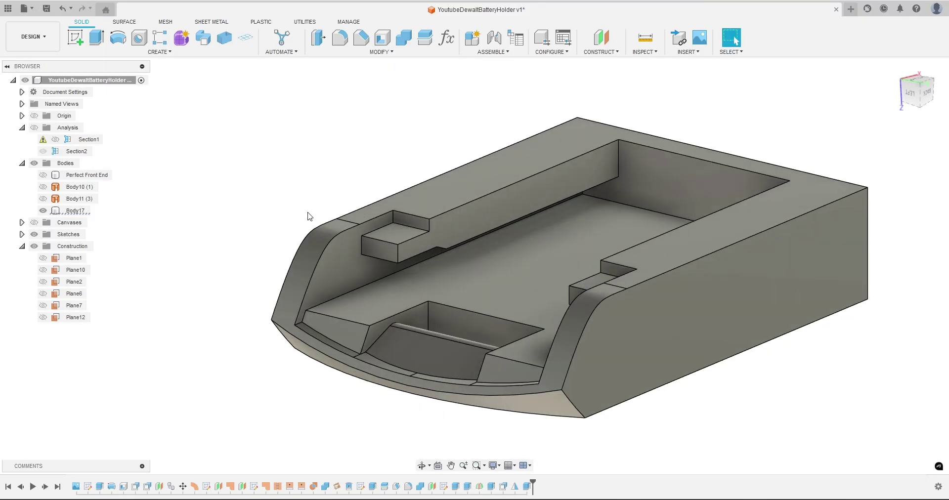
Step: Examine the updated holder's two rails, stepped ends, floor and latch recess from several angles
left_click(552, 249)
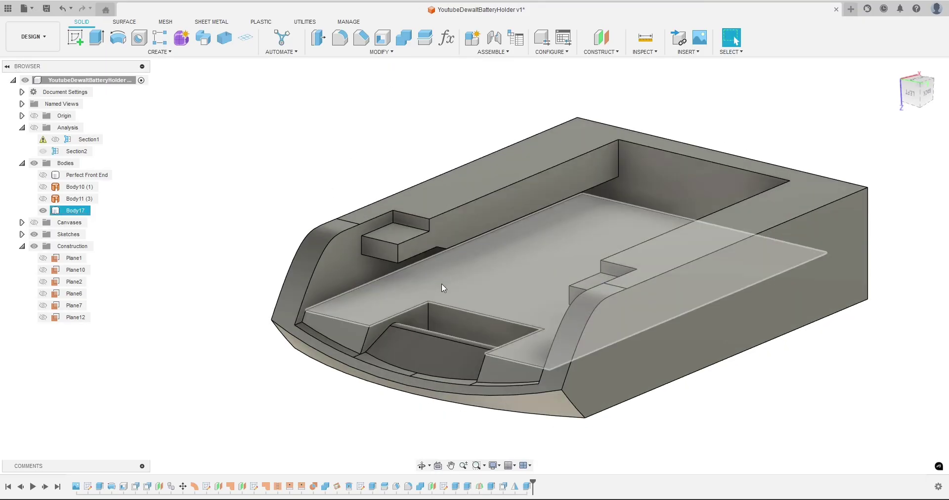
key("Escape")
middle_click_drag(441, 277, 333, 200, "shift")
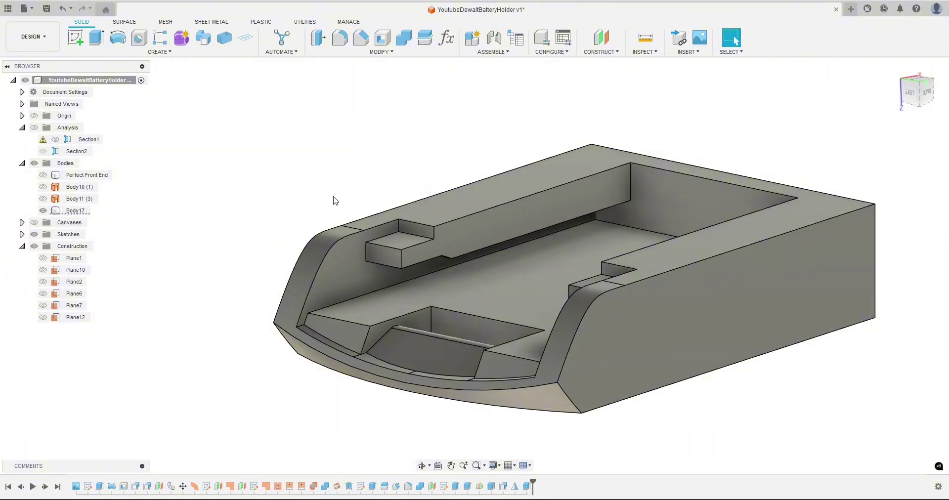
scroll(317, 184, "up", 1)
scroll(317, 184, "down", 1)
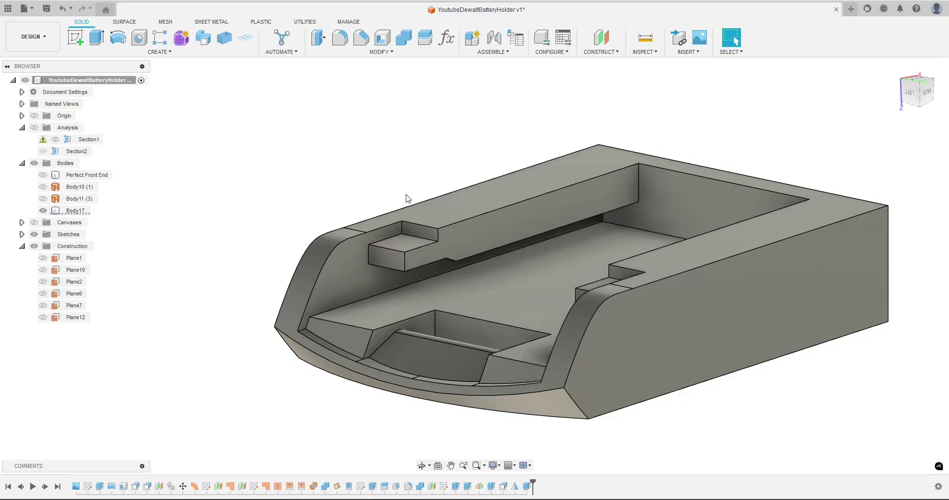
left_click(439, 241)
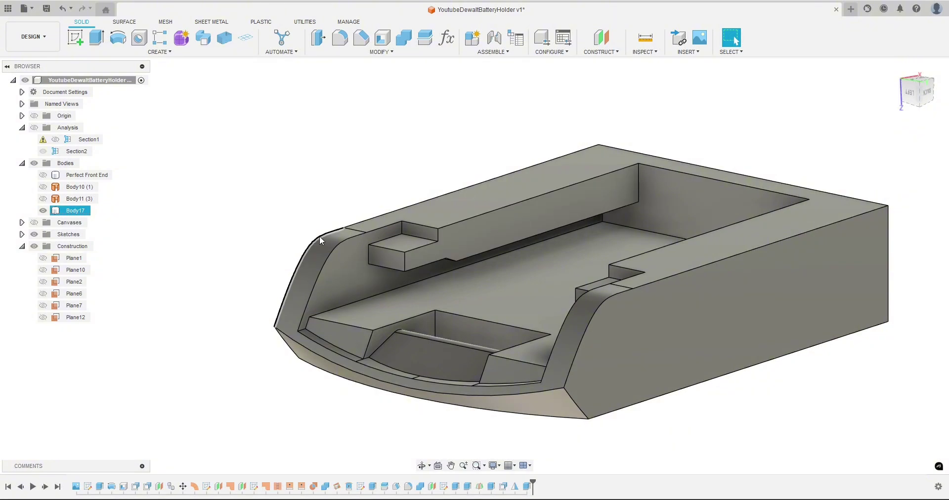
left_click(307, 220)
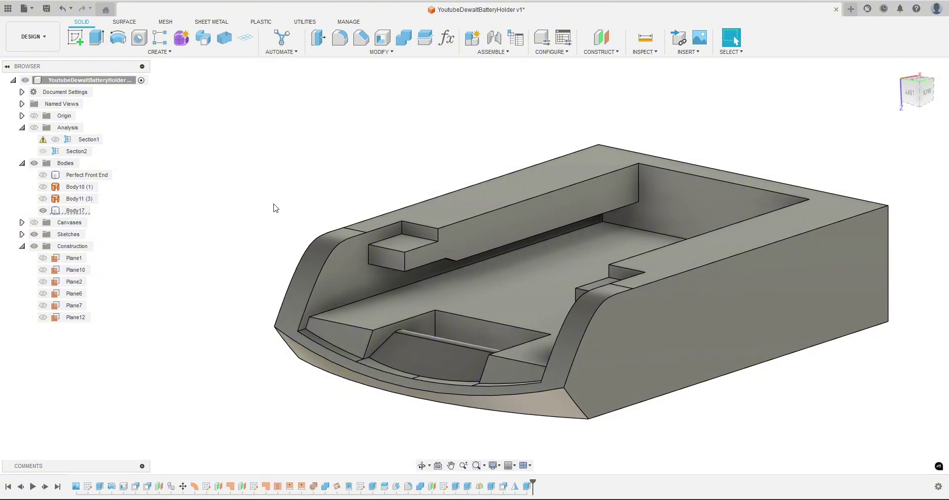
middle_click_drag(269, 205, 254, 197, "shift")
left_click(506, 279)
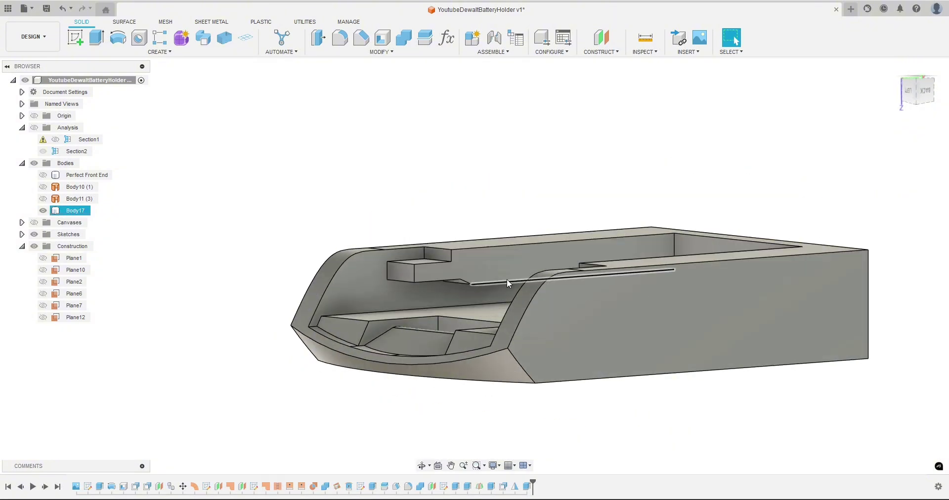
middle_click_drag(369, 198, 381, 197, "shift")
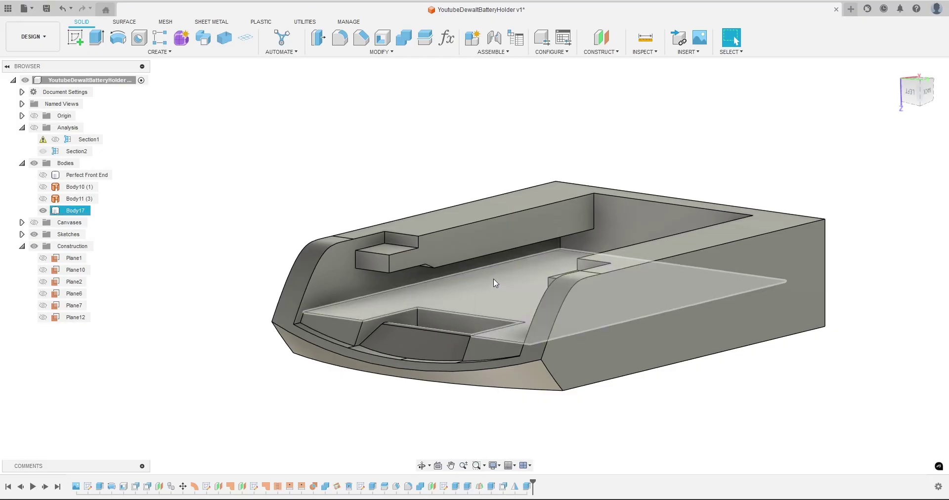
middle_click_drag(472, 286, 495, 297, "shift")
middle_click_drag(479, 210, 520, 218, "shift")
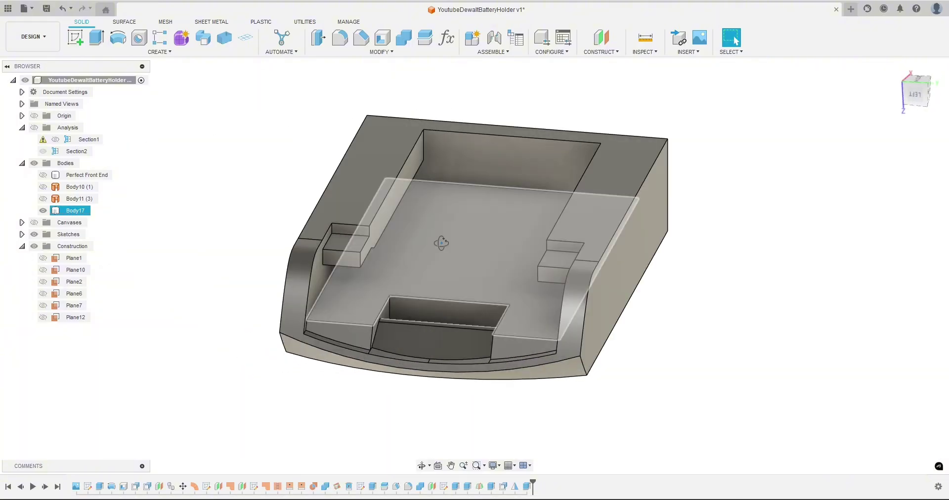
middle_click_drag(440, 239, 434, 234, "shift")
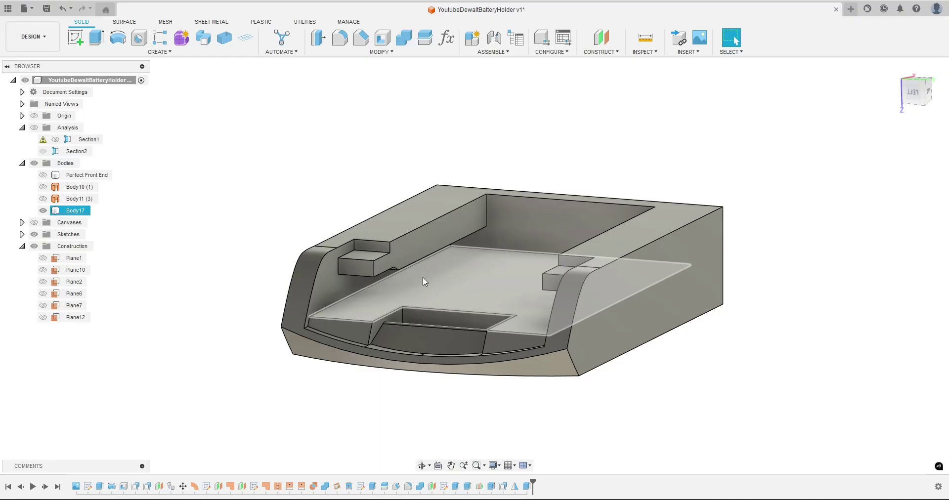
left_click(281, 180)
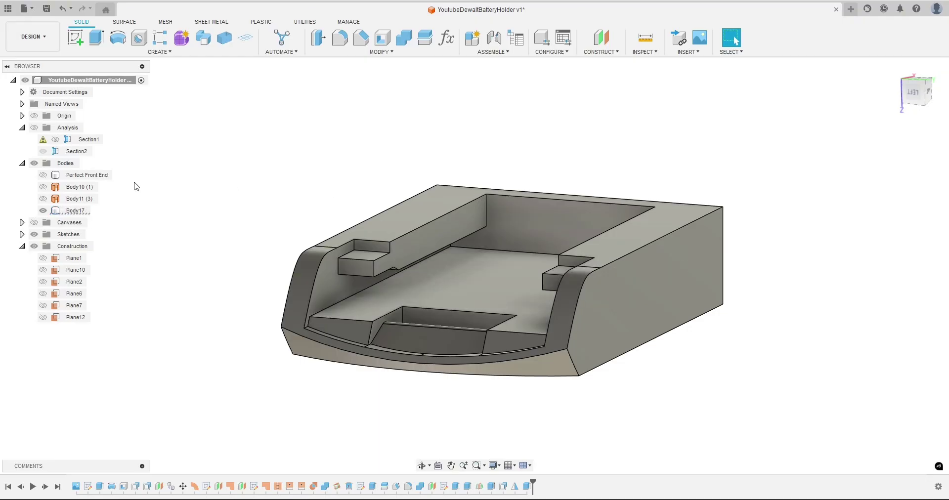
Step: Briefly display the Perfect Front End body beside the finished holder, and hide it again
left_click(84, 174)
left_click(43, 175)
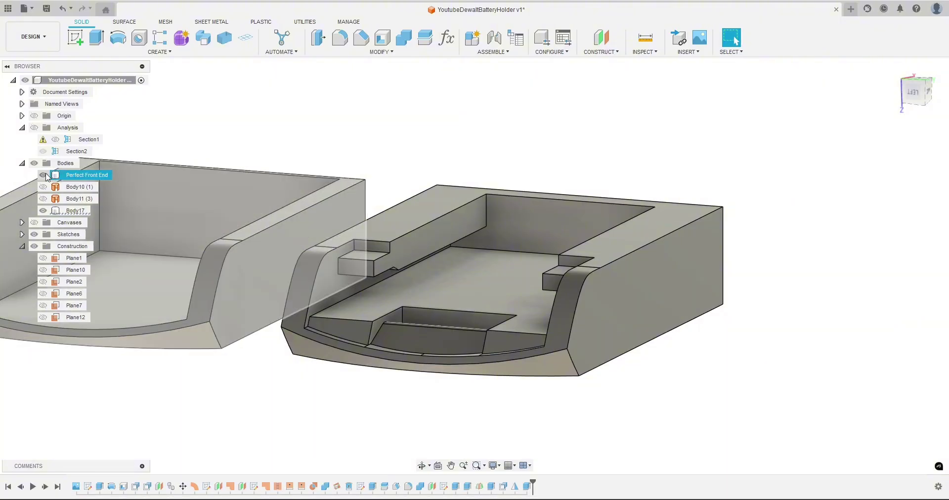
left_click(503, 259)
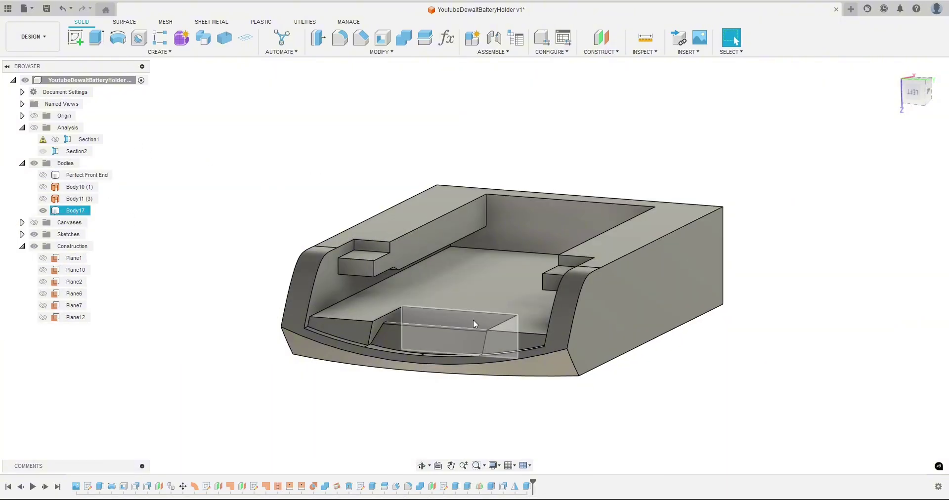
Step: Highlight the inner side, underside and sloped faces of one rail to examine them, and clear the selection
scroll(304, 307, "up", 10)
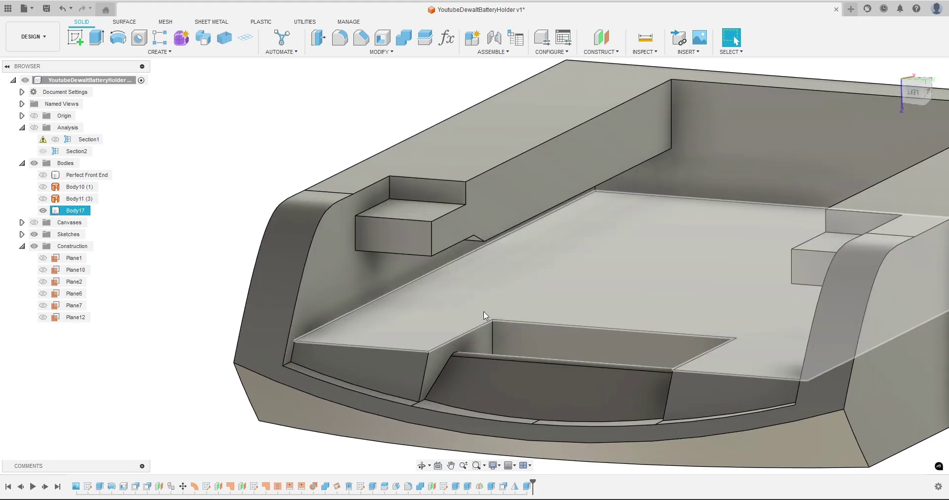
middle_click_drag(483, 311, 486, 263, "shift")
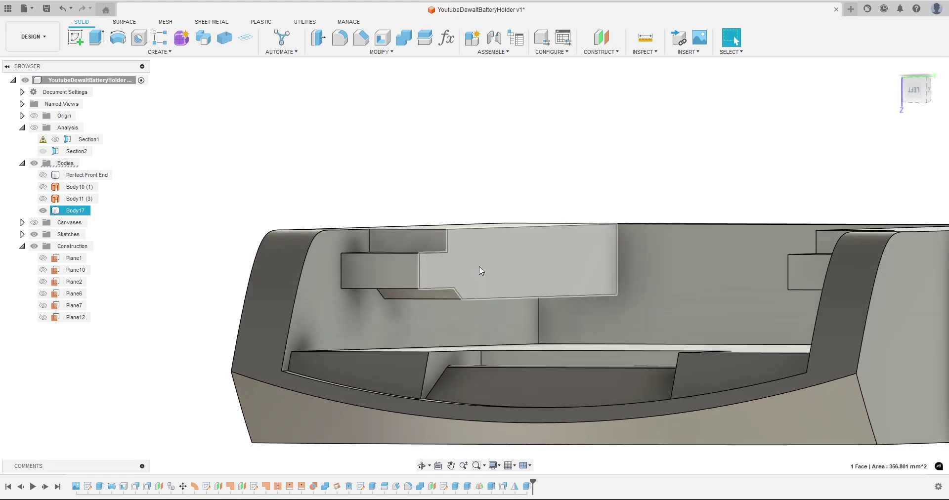
left_click(479, 266)
middle_click_drag(482, 316, 481, 307, "shift")
left_click(423, 328, "shift")
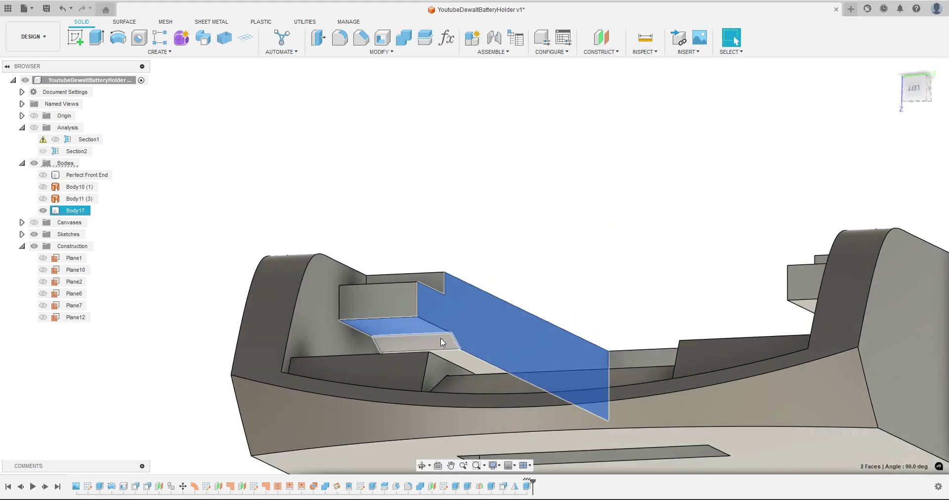
left_click(441, 339, "shift")
left_click(458, 359, "shift")
middle_click_drag(574, 250, 491, 170, "shift")
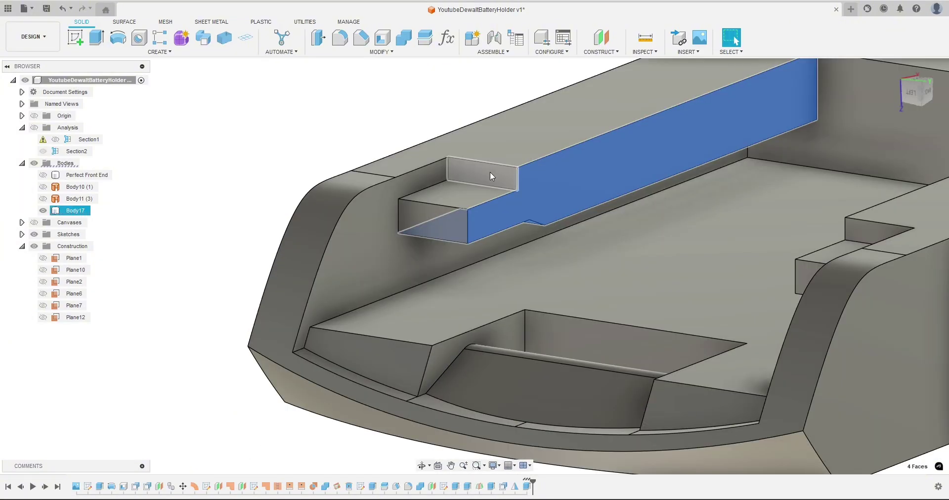
scroll(341, 198, "down", 3)
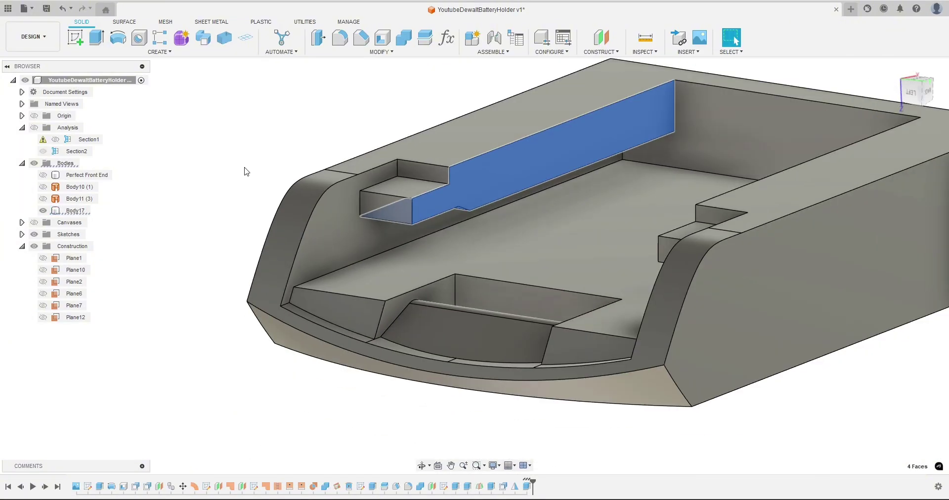
left_click(233, 203)
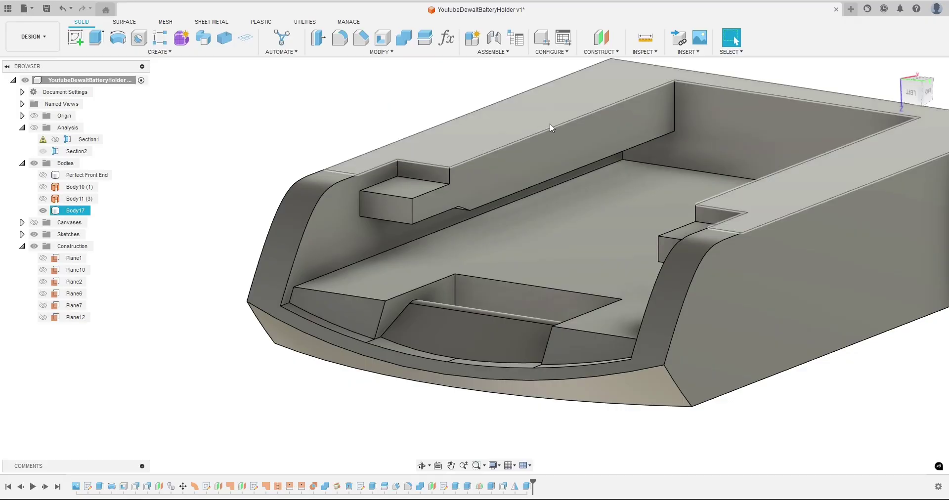
Step: Chamfer the lower inner edge of that rail's stepped front end with an equal distance of 1 mm
middle_click_drag(221, 194, 222, 182, "shift")
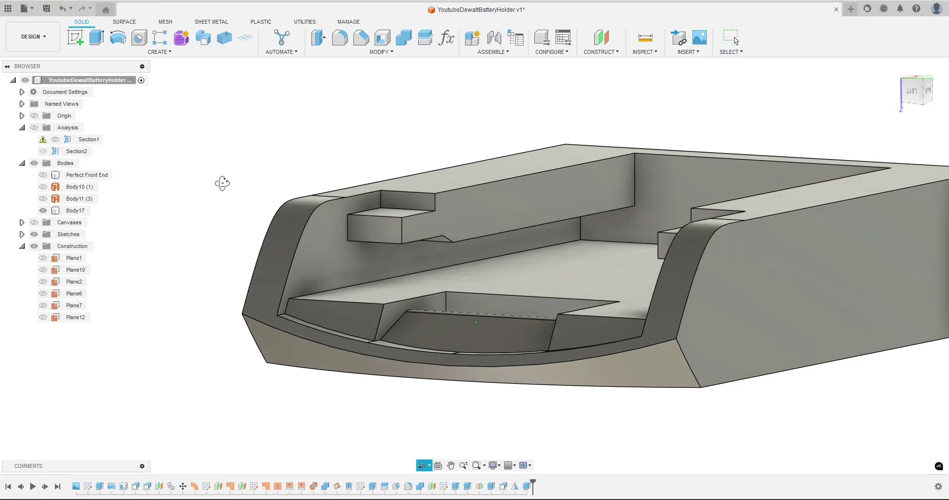
left_click(417, 235)
middle_click_drag(316, 142, 319, 163, "shift")
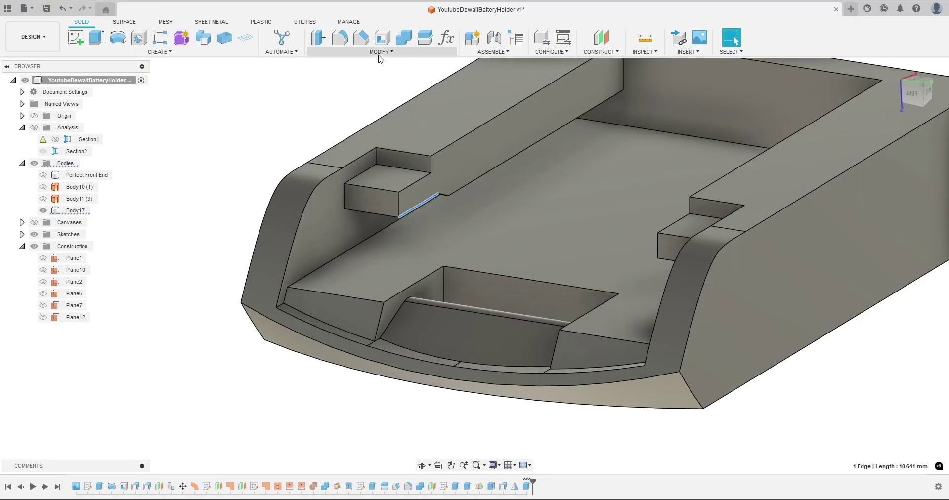
left_click(361, 37)
type("1")
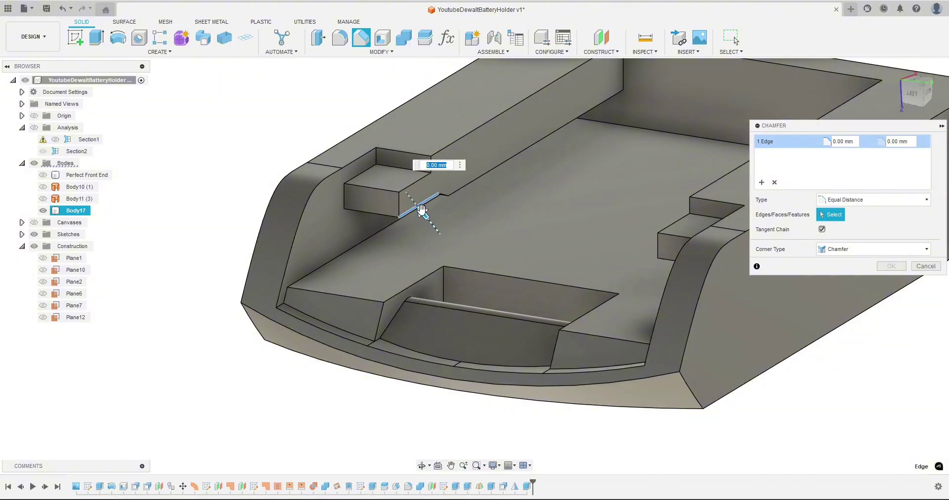
middle_click_drag(260, 142, 256, 130, "shift")
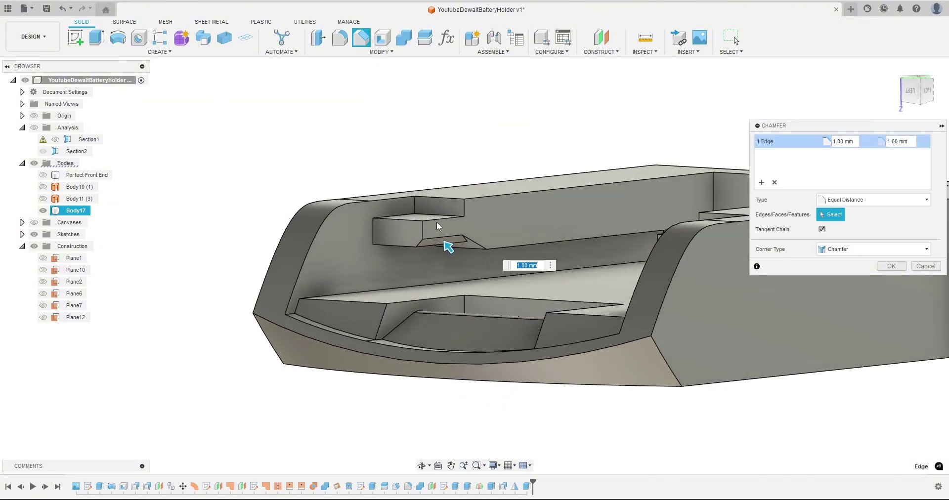
middle_click_drag(298, 166, 313, 163, "shift")
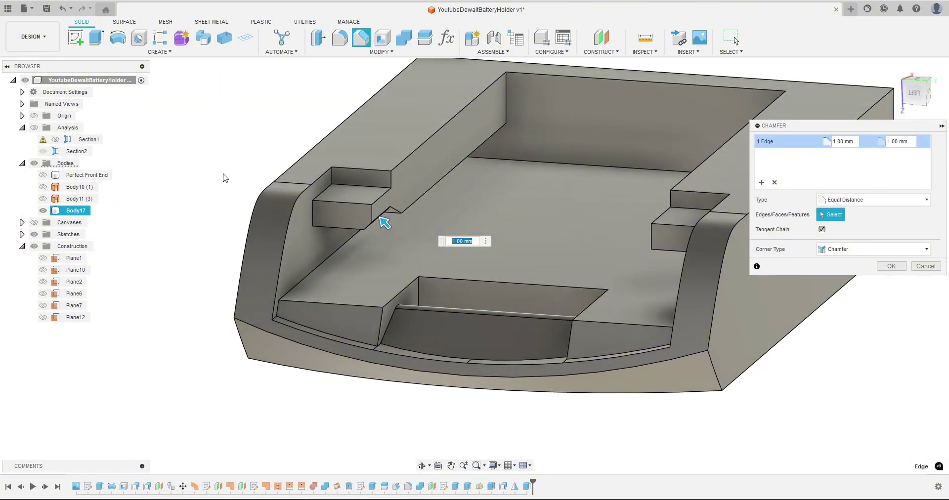
middle_click_drag(223, 176, 386, 249, "shift")
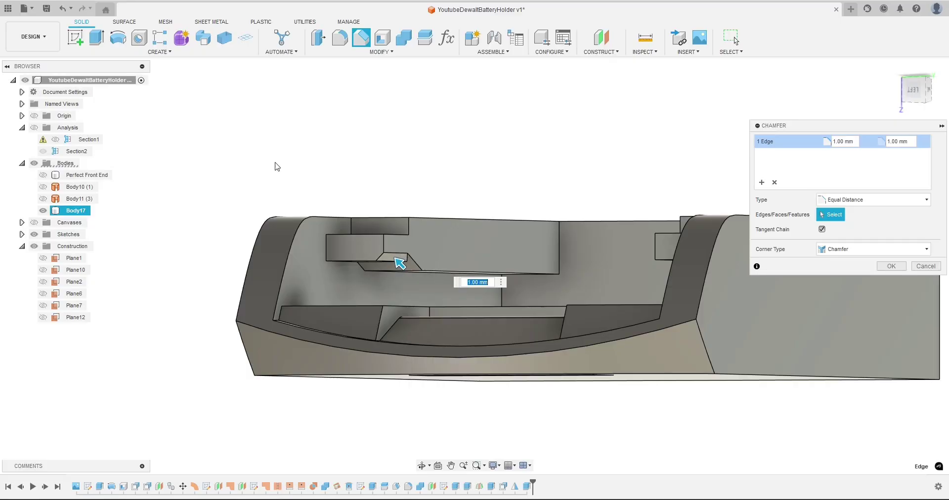
middle_click_drag(275, 166, 336, 244, "shift")
key("Escape")
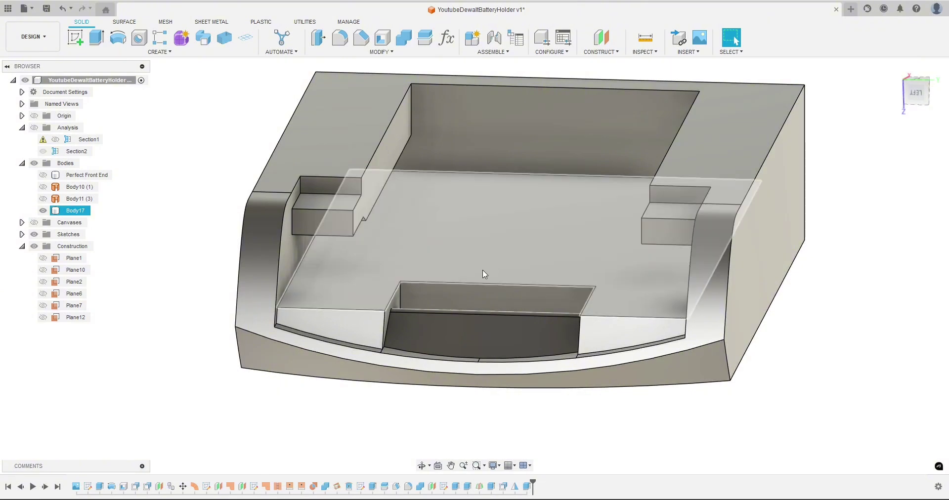
left_click(800, 355)
left_click(674, 221)
scroll(674, 222, "down", 3)
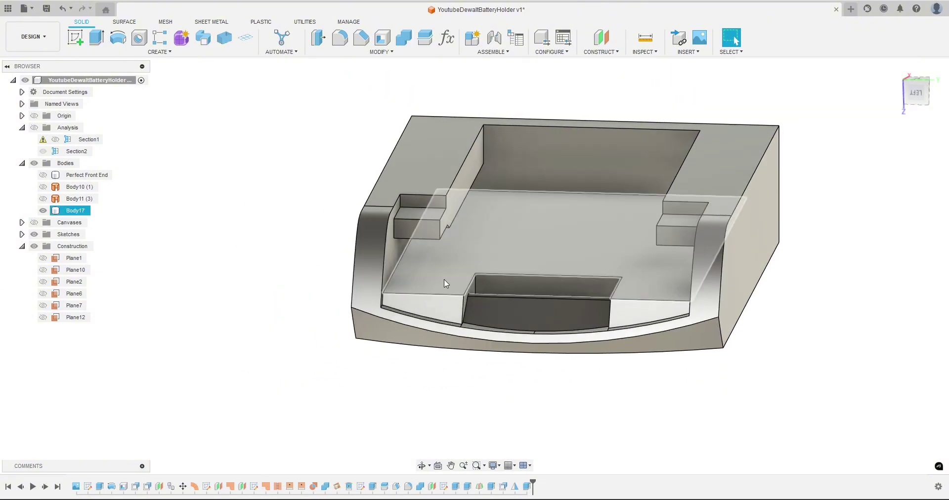
left_click(269, 260)
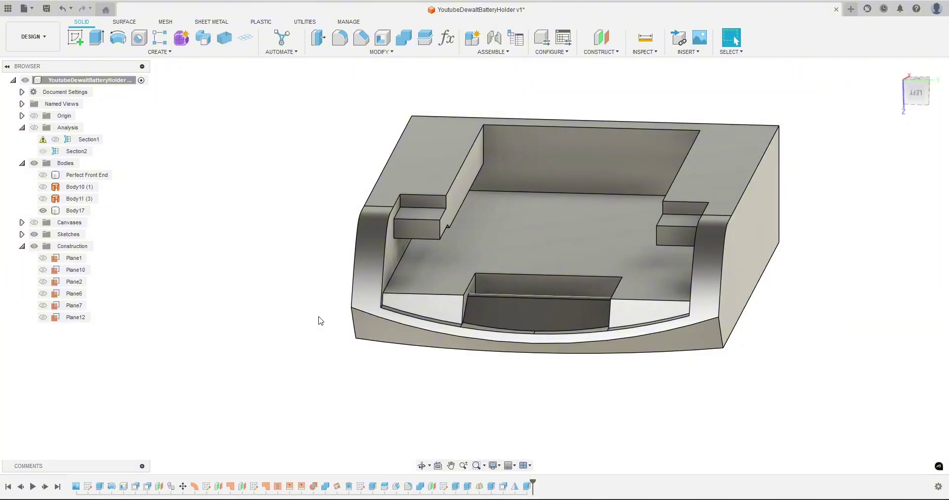
Step: Turn on the Section2 analysis to display the battery holder cut open along its length
middle_click_drag(311, 320, 287, 333, "shift")
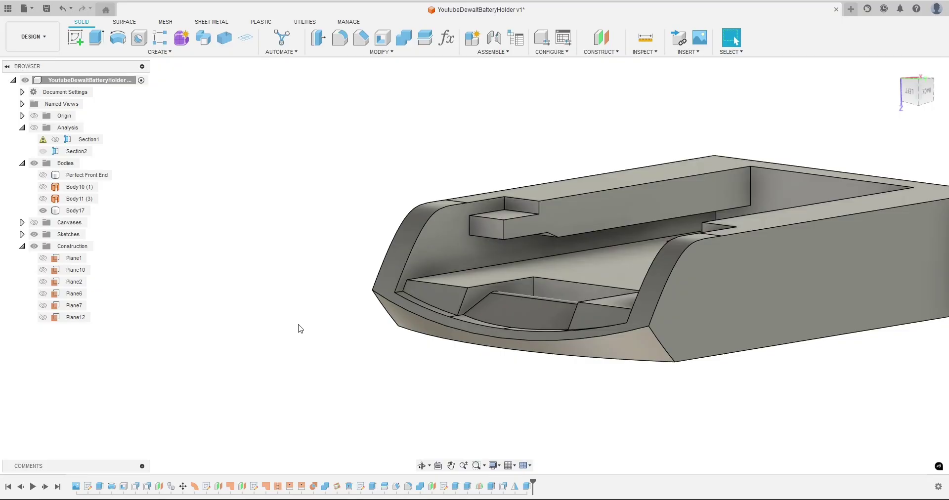
middle_click_drag(221, 275, 186, 278)
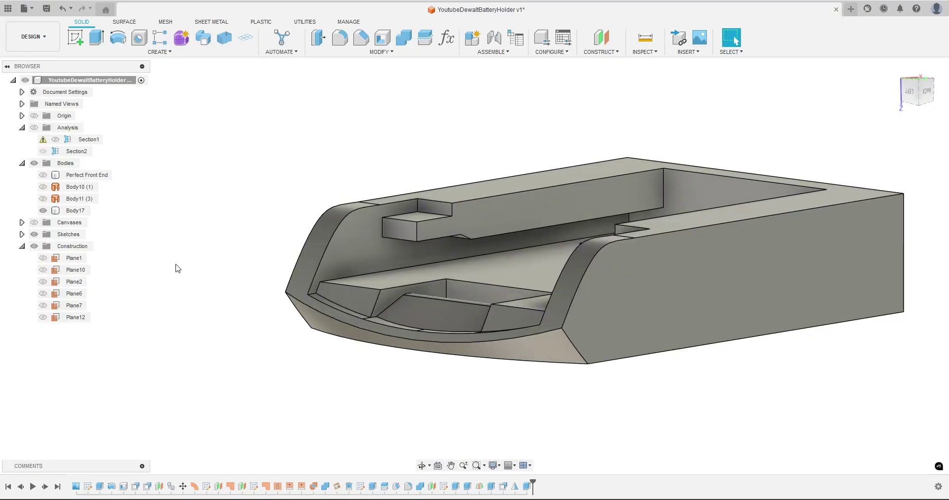
left_click(45, 153)
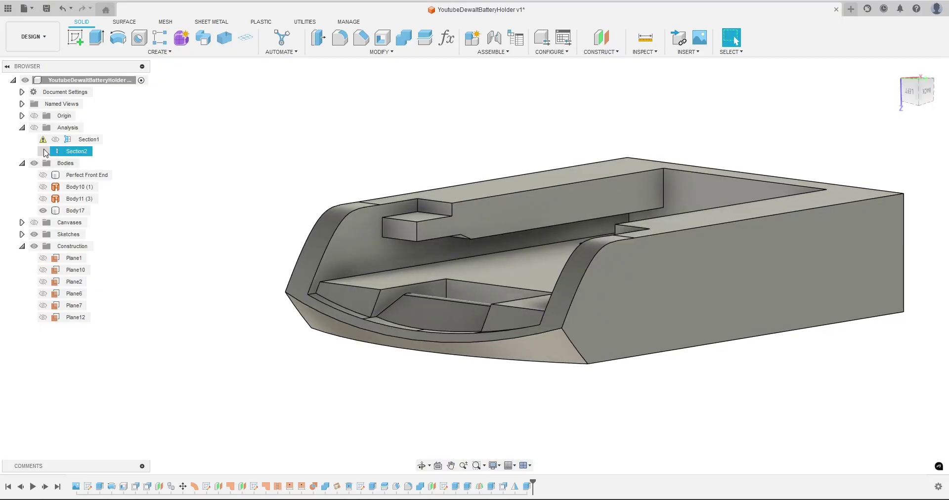
key("Escape")
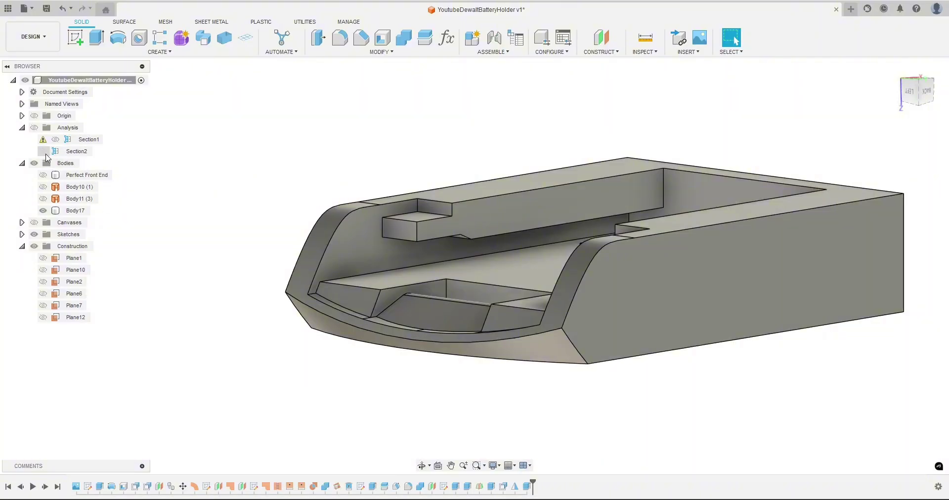
left_click(44, 151)
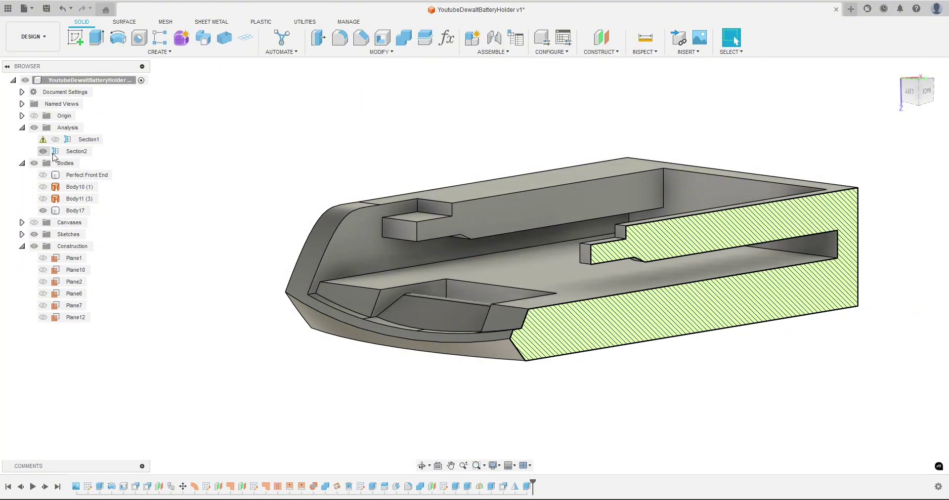
middle_click_drag(444, 306, 312, 352, "shift")
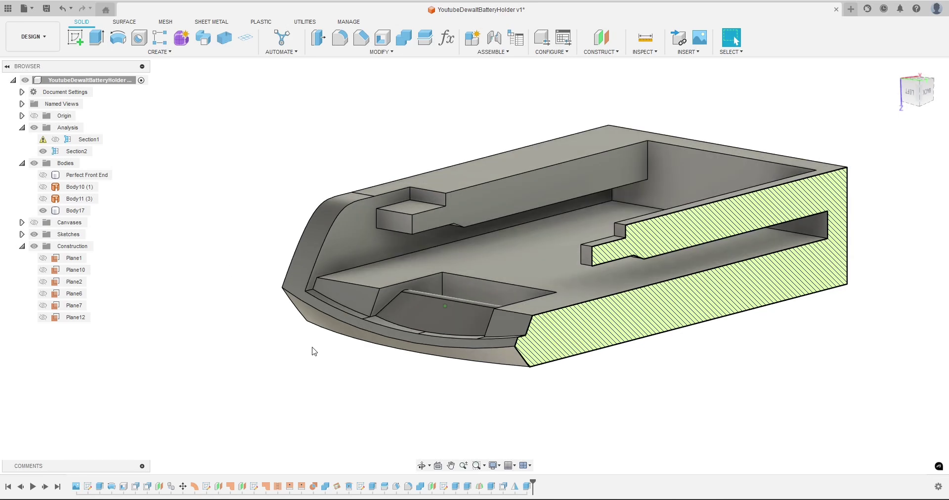
Step: Roll the design history back to before its last two features and show the reference photo canvas behind the section in back view
left_click_drag(532, 481, 509, 482)
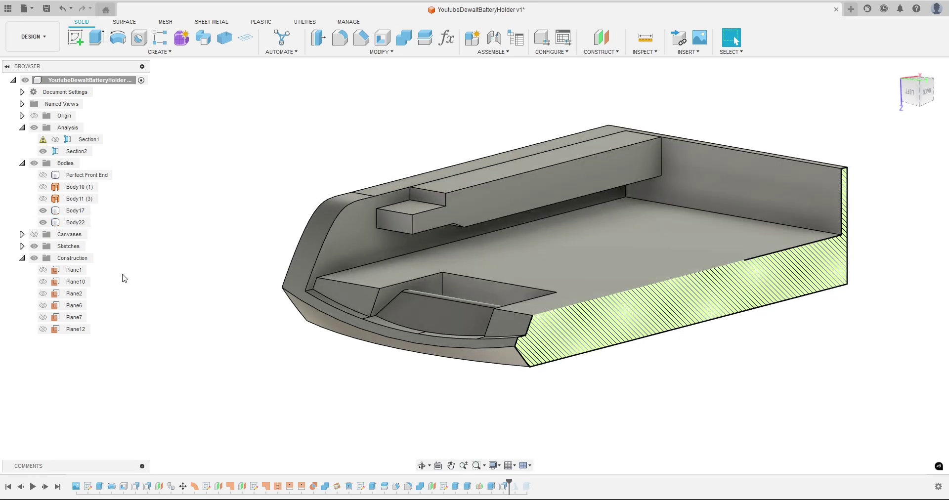
left_click(931, 98)
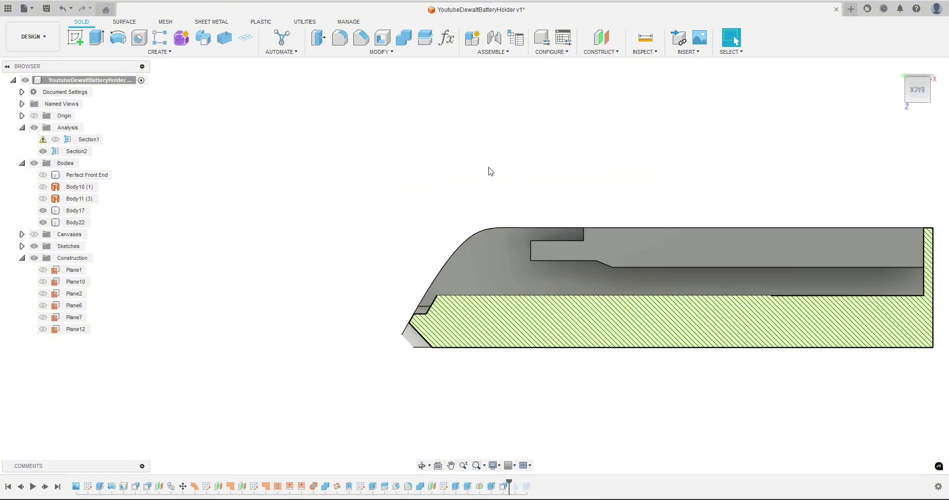
left_click(34, 234)
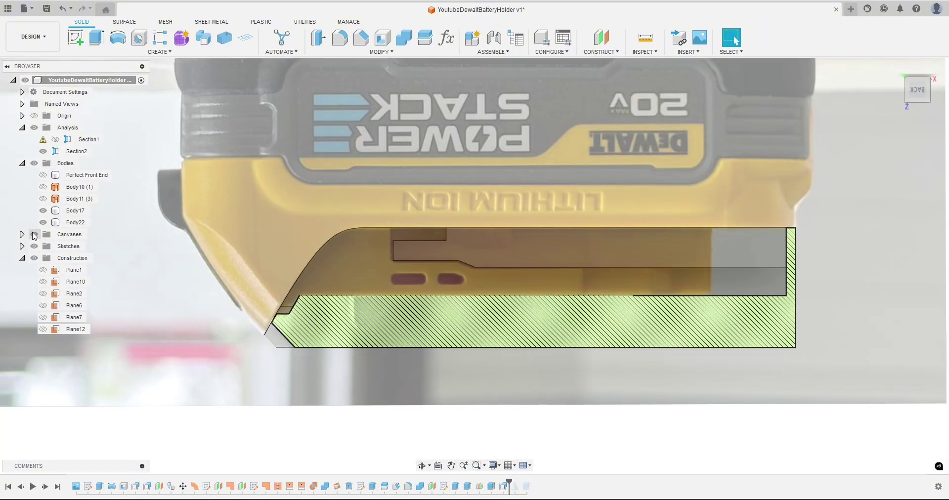
scroll(211, 246, "up", 3)
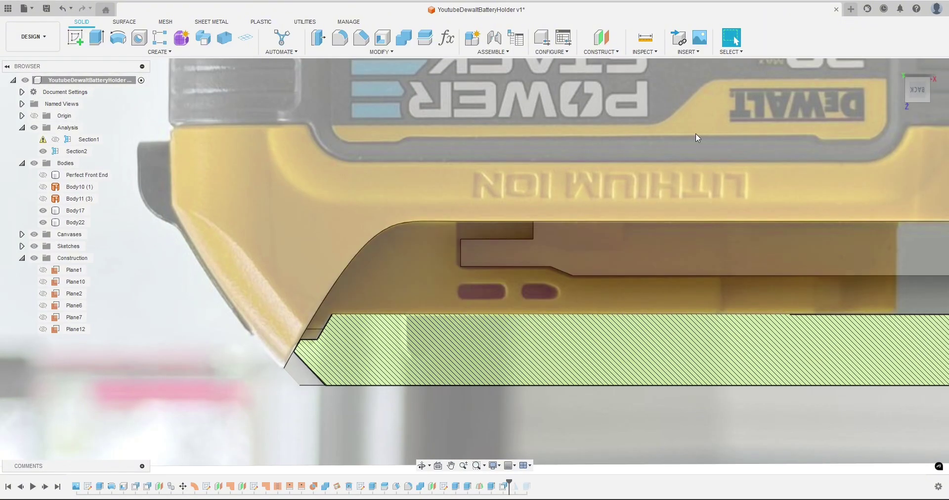
middle_click_drag(695, 132, 621, 132)
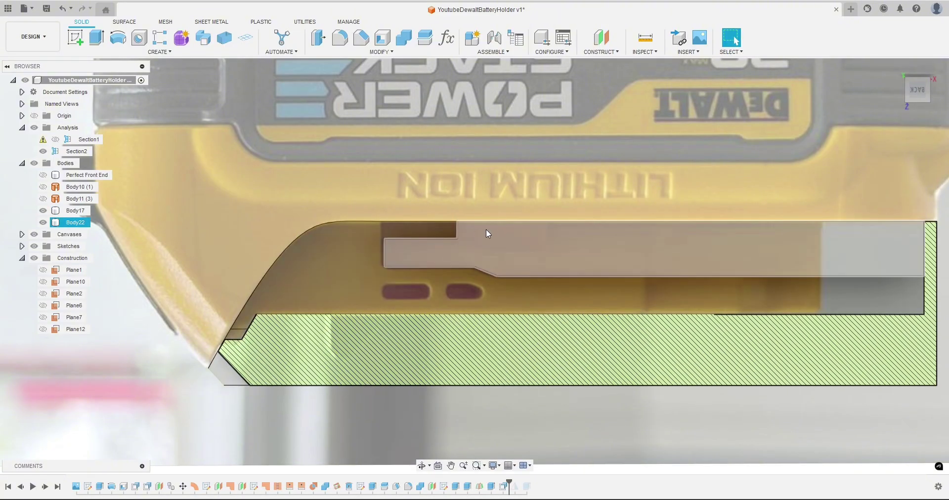
left_click(935, 179)
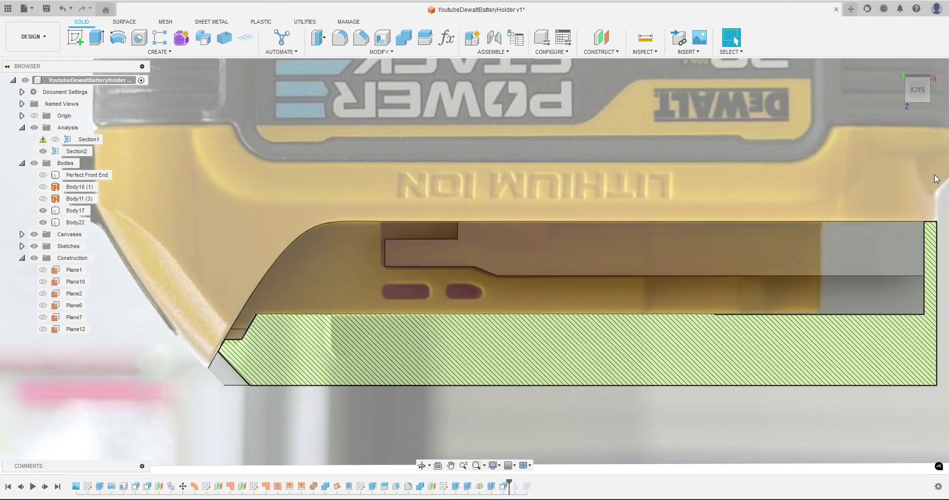
left_click(519, 247)
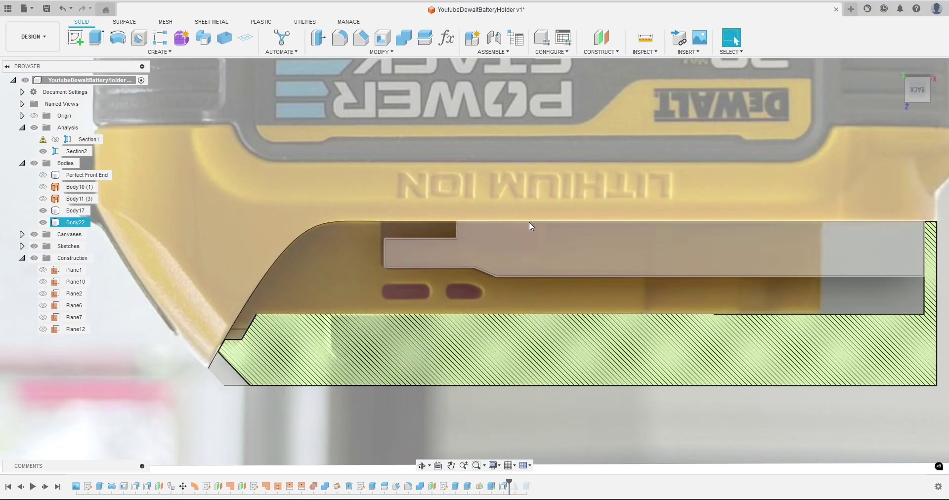
Step: Hide Body17 so that only the rail, Body22, is displayed against the reference photo
left_click(43, 222)
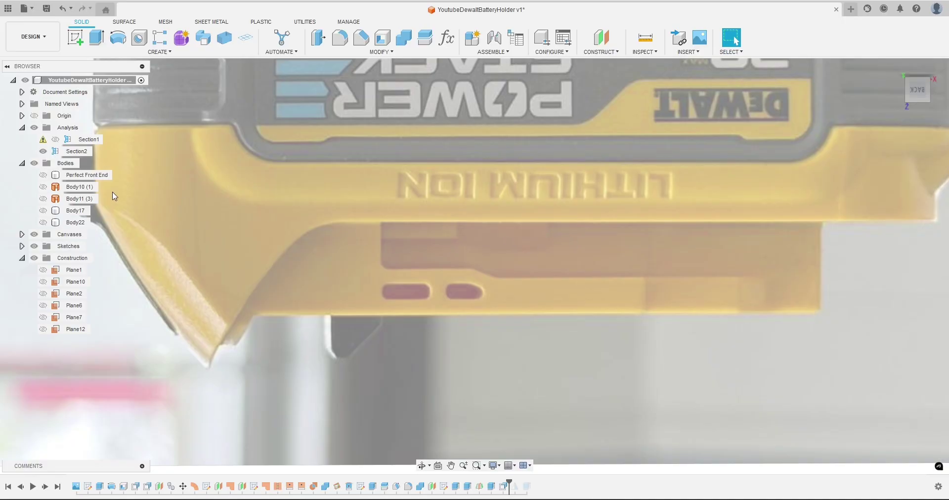
left_click(43, 223)
middle_click_drag(332, 330, 339, 339, "shift")
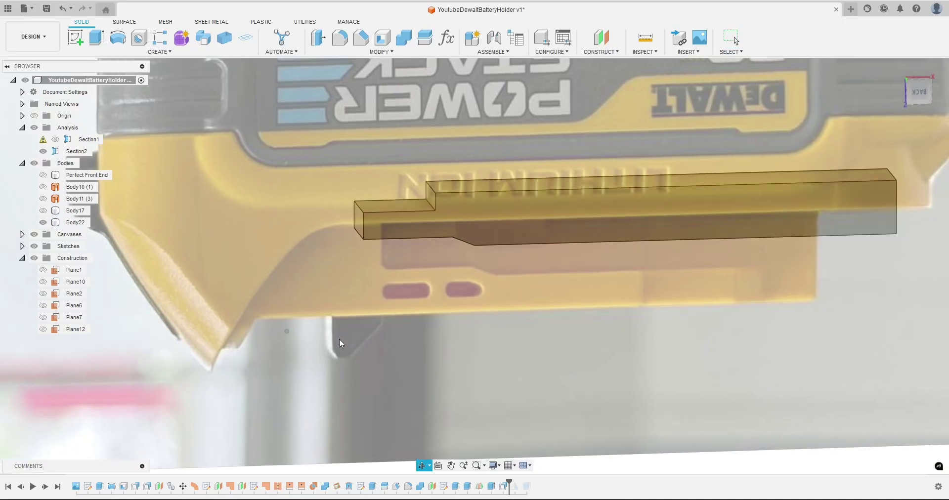
Step: Extrude the small vertical step face of Body22 by -11 mm as a cut, lengthening the rail's notch to match the photo
left_click(430, 194)
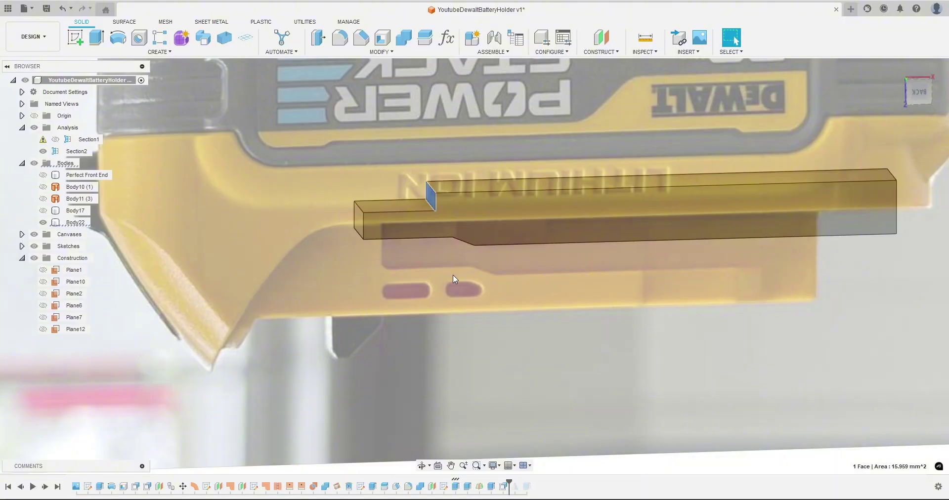
key("e")
left_click_drag(430, 194, 509, 190)
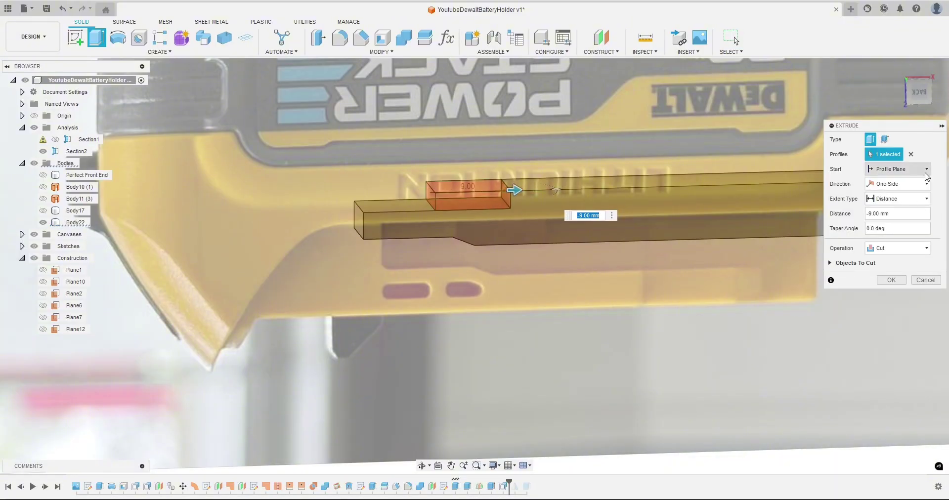
left_click(918, 91)
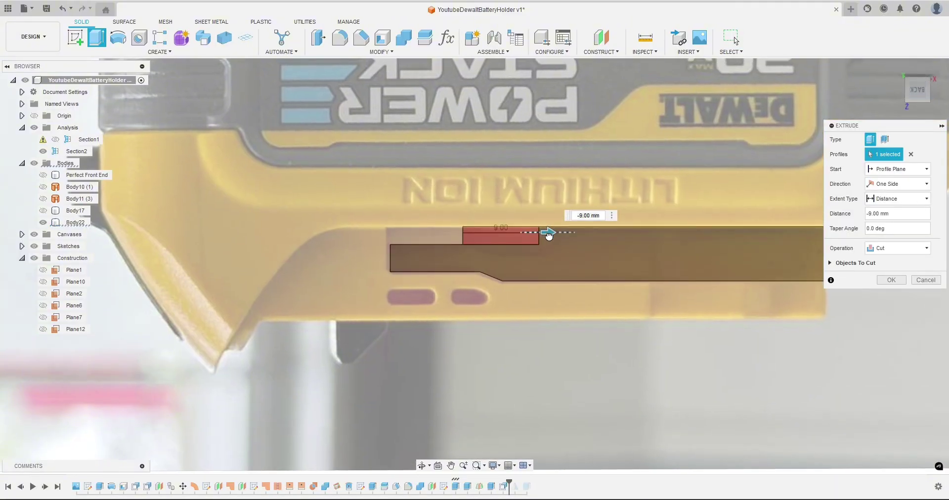
left_click_drag(548, 236, 568, 238)
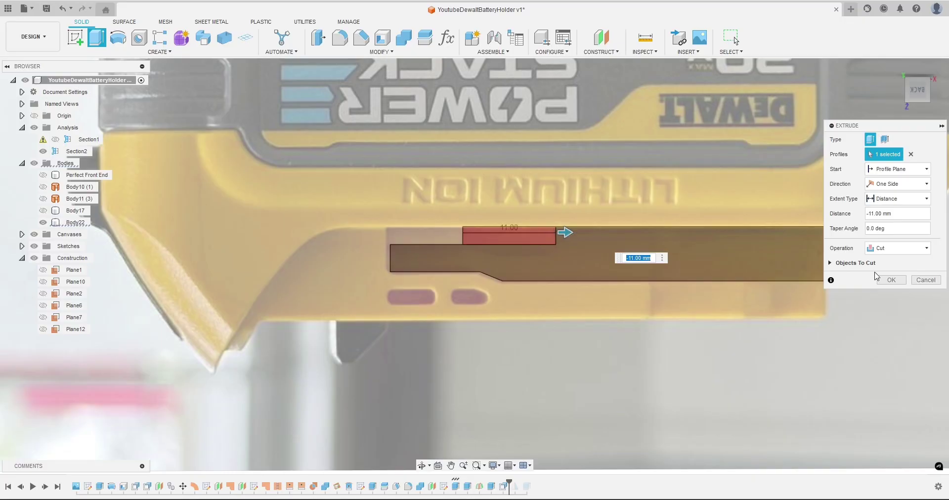
left_click(891, 280)
scroll(551, 251, "up", 3)
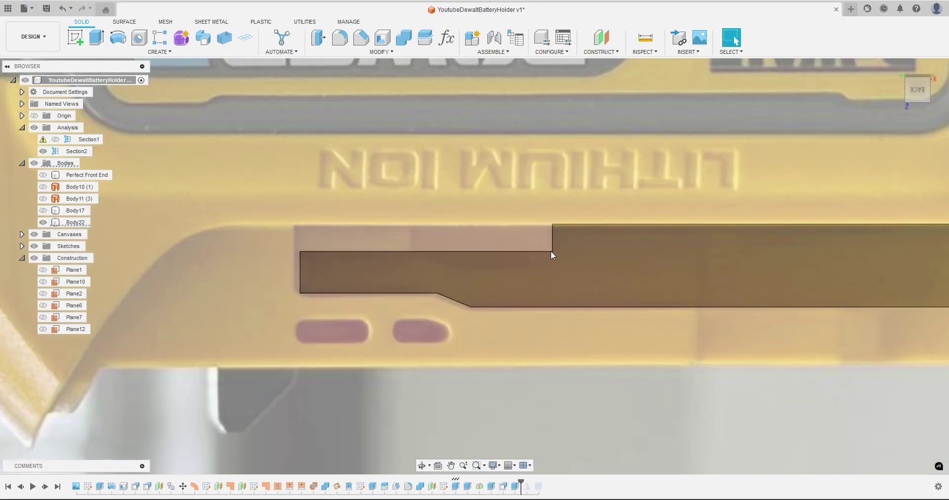
left_click(523, 263)
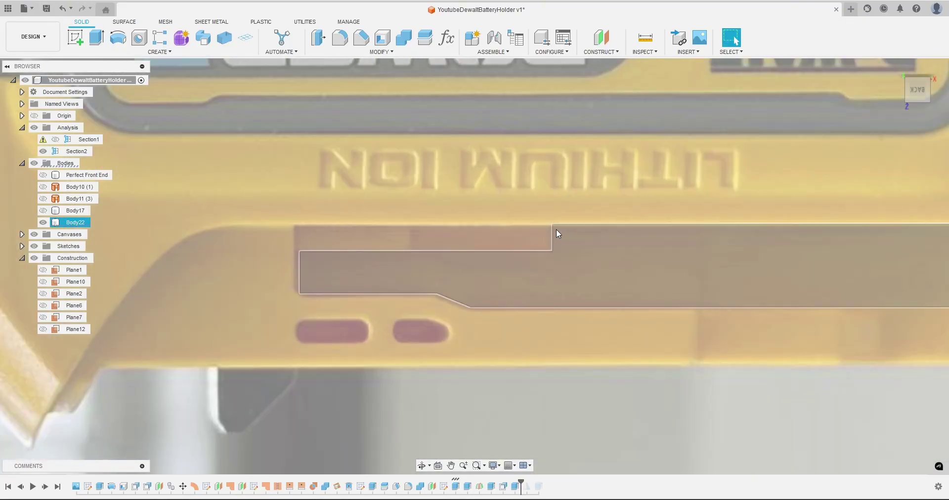
left_click(550, 236)
scroll(484, 244, "down", 4)
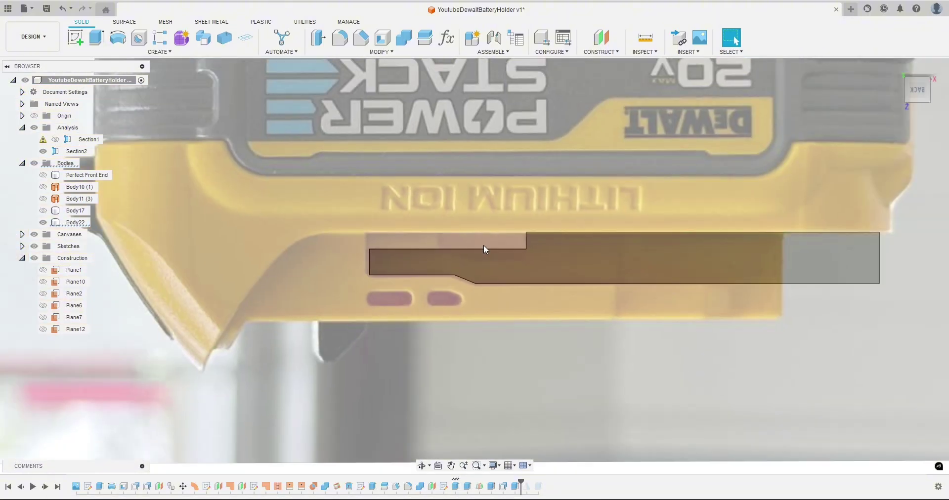
Step: Show Body17 again, hide the reference photo canvas and expand the list of canvases
left_click(43, 211)
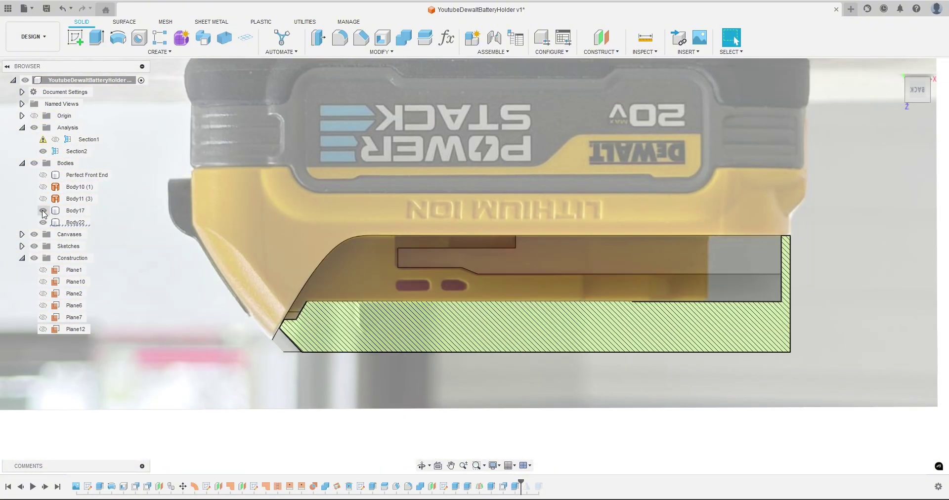
left_click(34, 235)
left_click(21, 234)
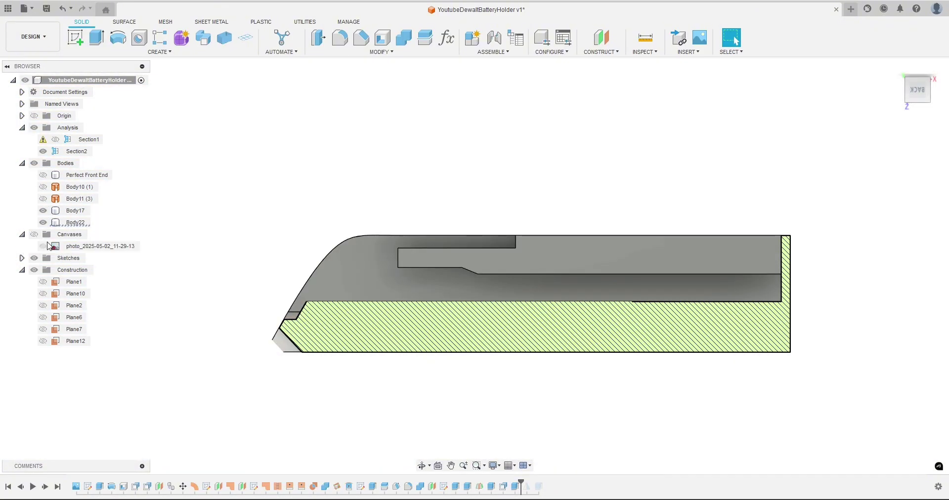
middle_click_drag(144, 233, 223, 356, "shift")
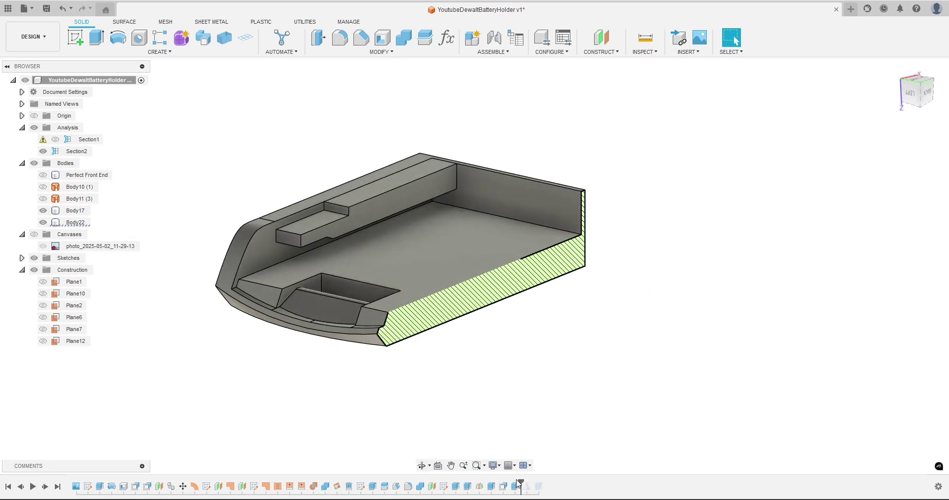
Step: Roll the design history forward to its end and turn off the Section2 analysis to display the whole battery holder
left_click_drag(520, 482, 544, 484)
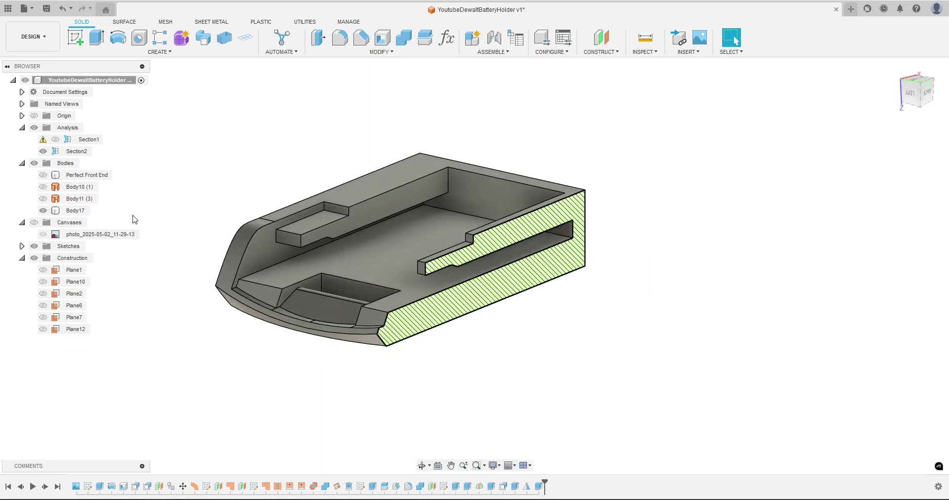
left_click(43, 152)
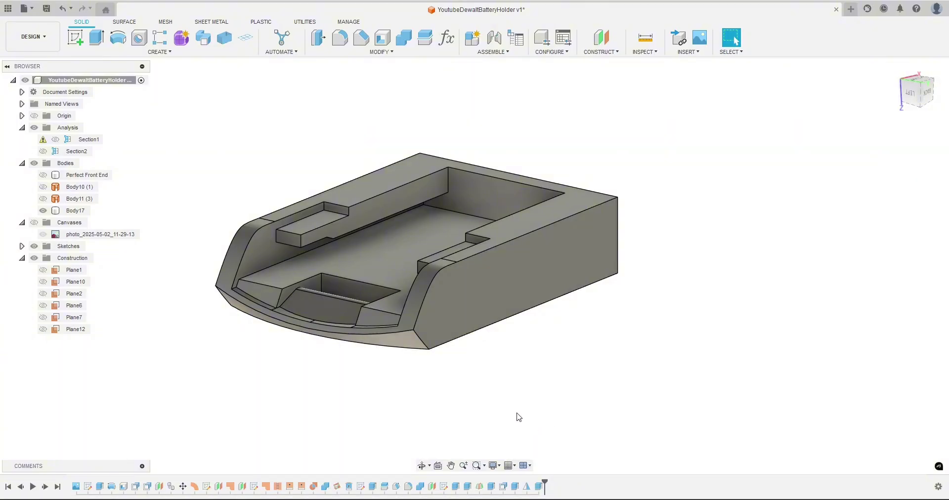
scroll(517, 415, "up", 2)
scroll(504, 258, "down", 2)
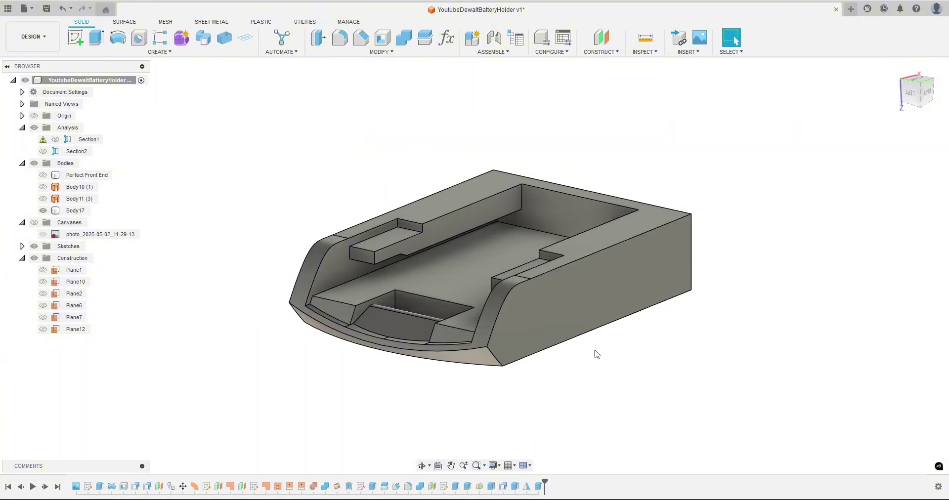
middle_click_drag(595, 354, 619, 396, "shift")
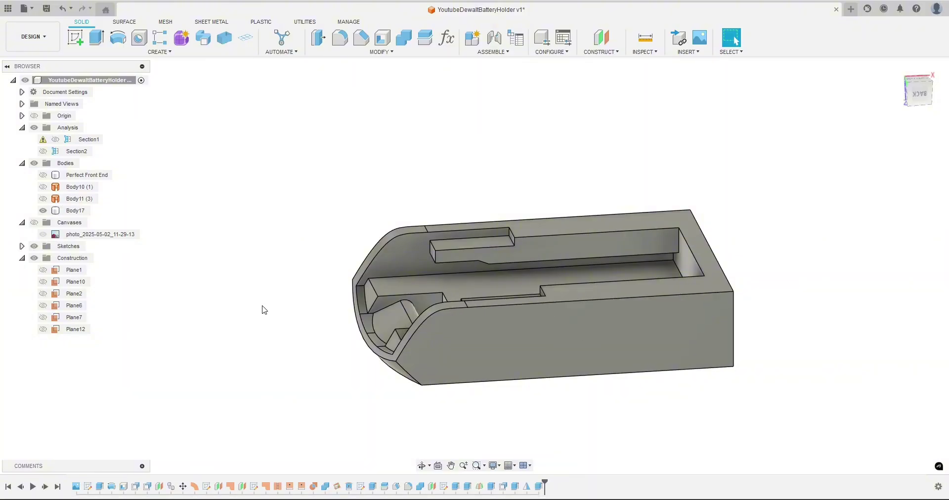
Step: Split Body17 into two bodies, using the flat floor face of the battery pocket as the splitting tool
left_click(497, 275)
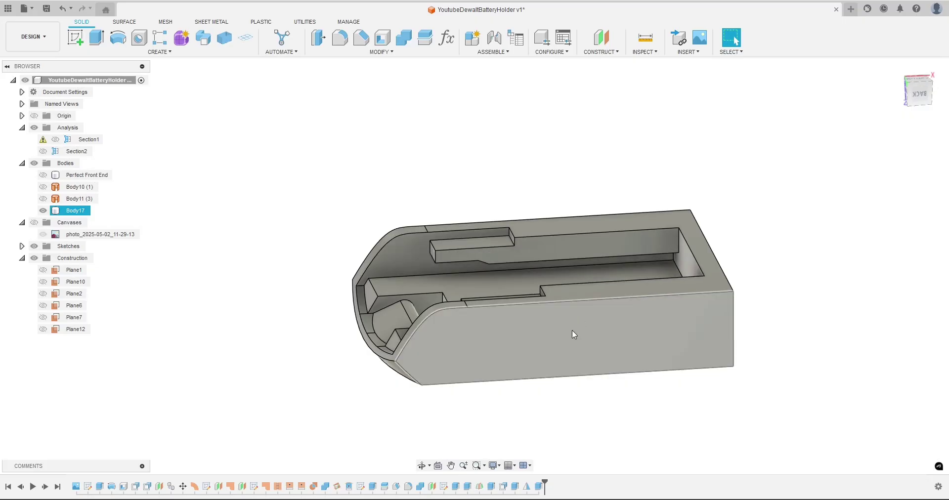
left_click(276, 367)
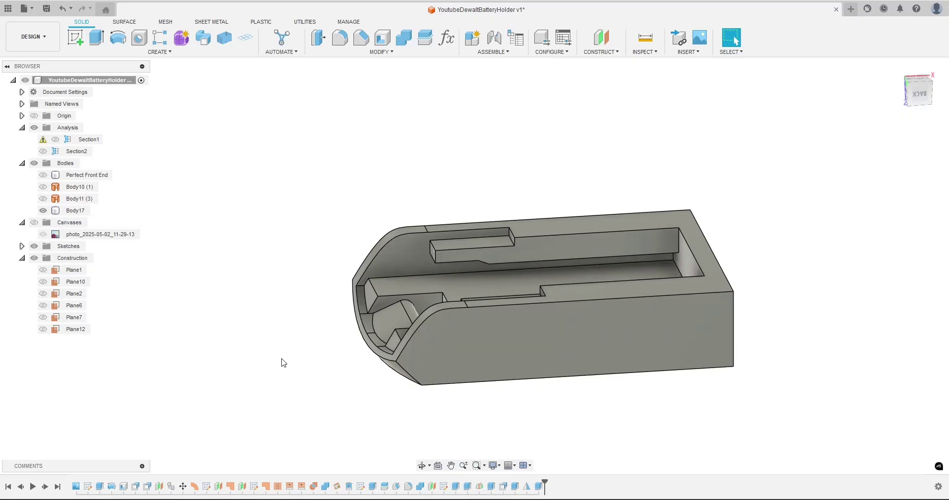
middle_click_drag(263, 282, 473, 293, "shift")
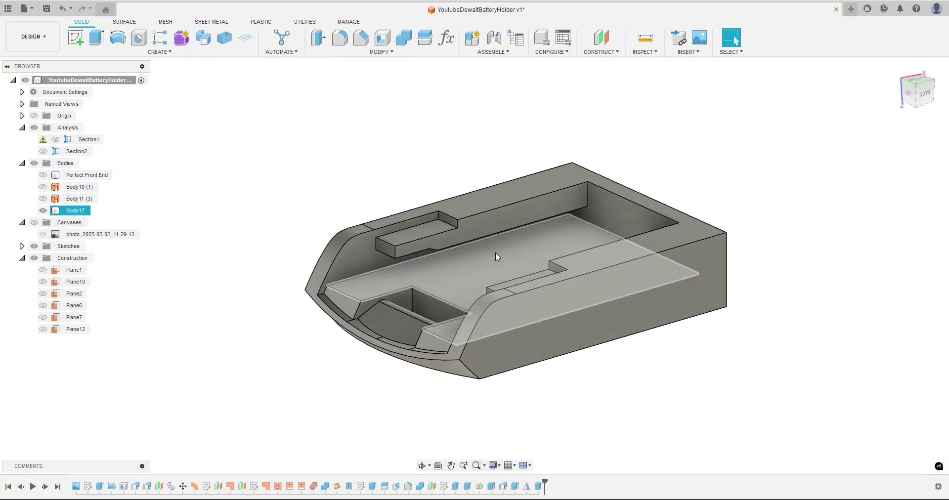
left_click(380, 53)
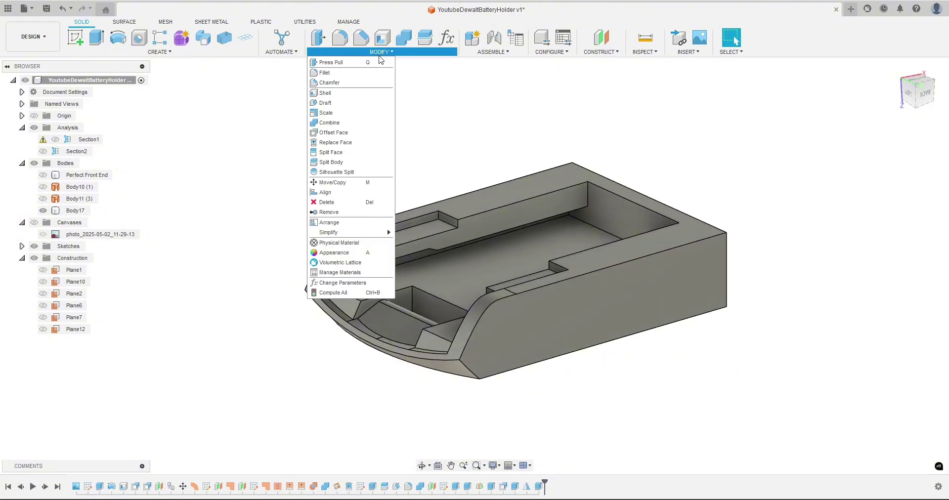
left_click(336, 163)
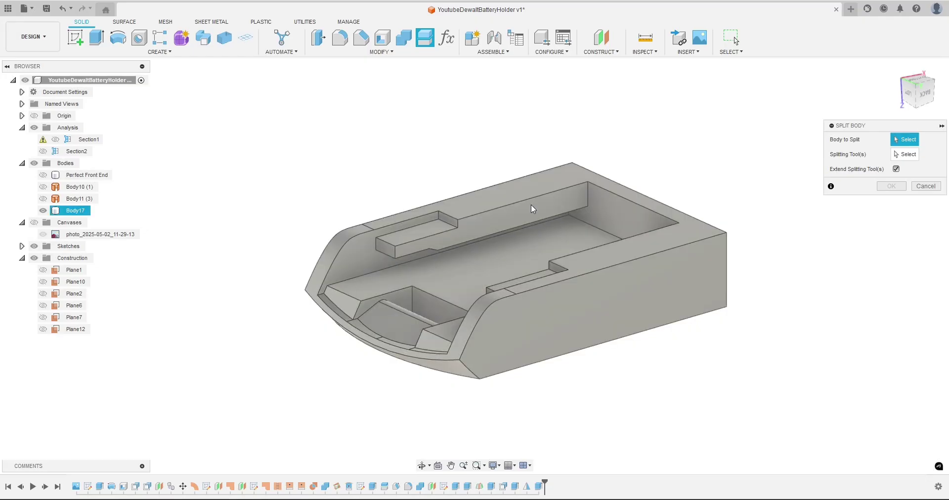
left_click(532, 205)
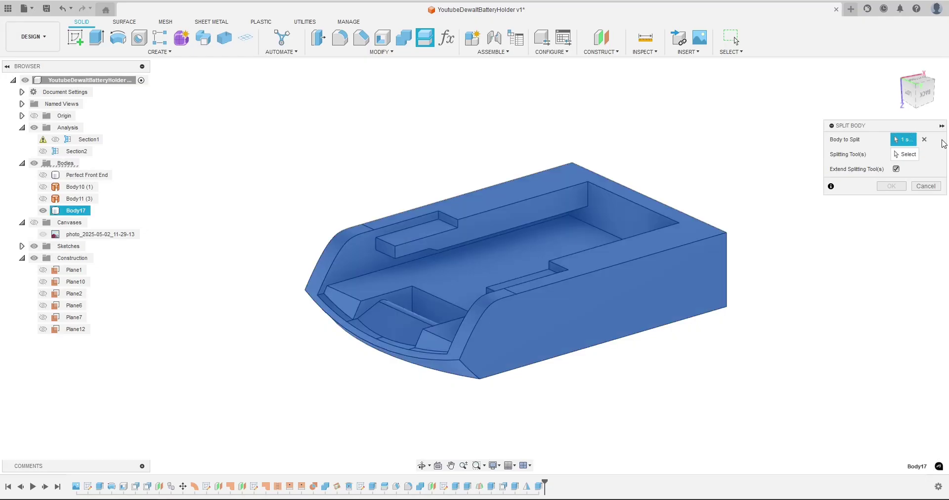
left_click(540, 243)
left_click(890, 186)
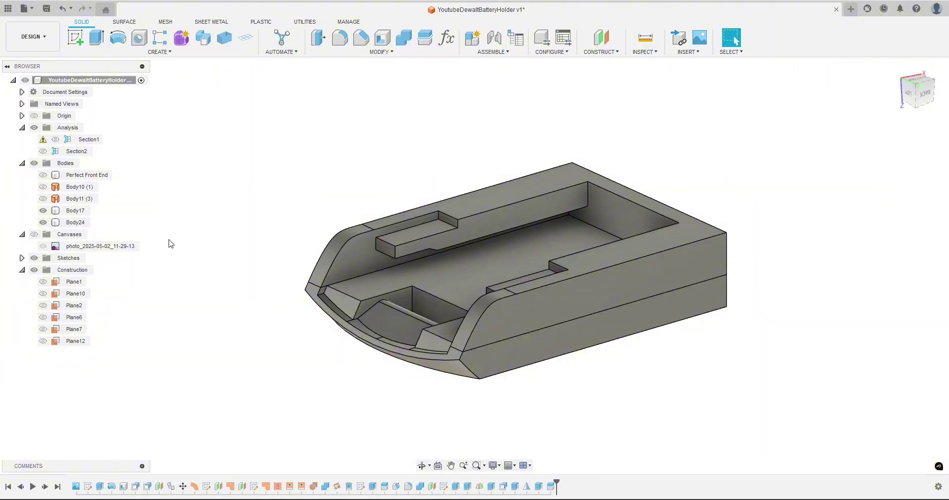
Step: Isolate Body24 to inspect the separated rail section, and show Body17 again with it
left_click(43, 222)
left_click(43, 211)
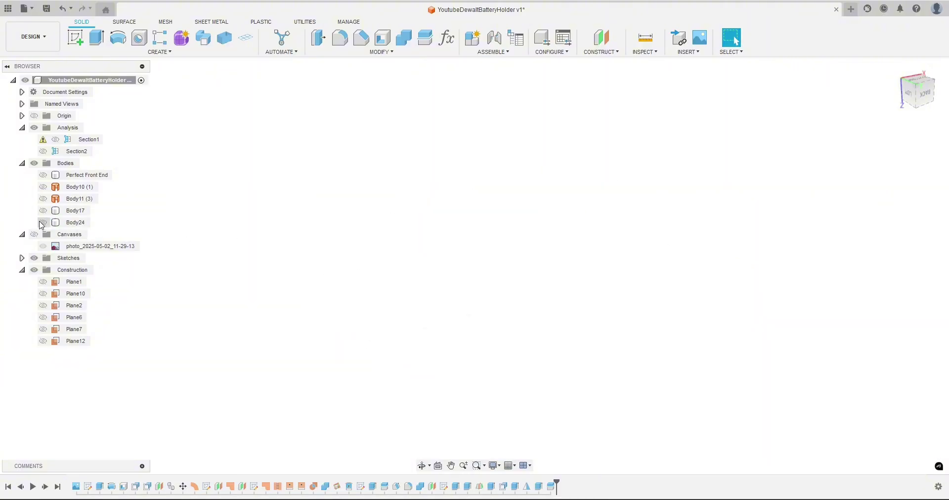
left_click(43, 222)
middle_click_drag(252, 394, 390, 374, "shift")
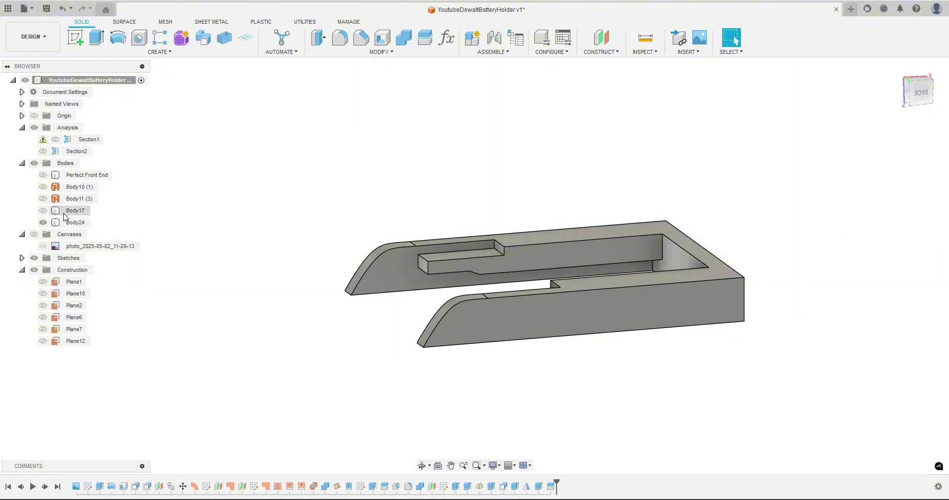
left_click(43, 210)
middle_click_drag(242, 338, 500, 331, "shift")
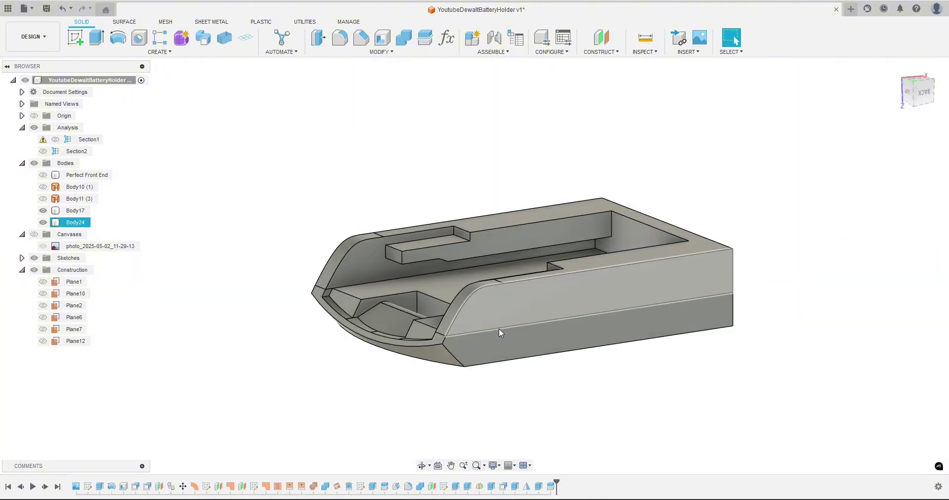
Step: Roll the design history back to just before the body split
left_click_drag(557, 482, 544, 482)
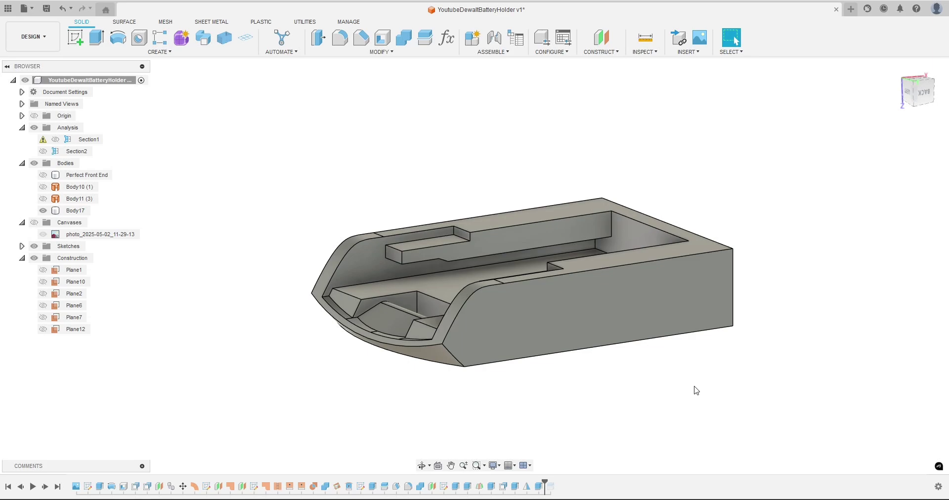
middle_click_drag(684, 381, 681, 384, "shift")
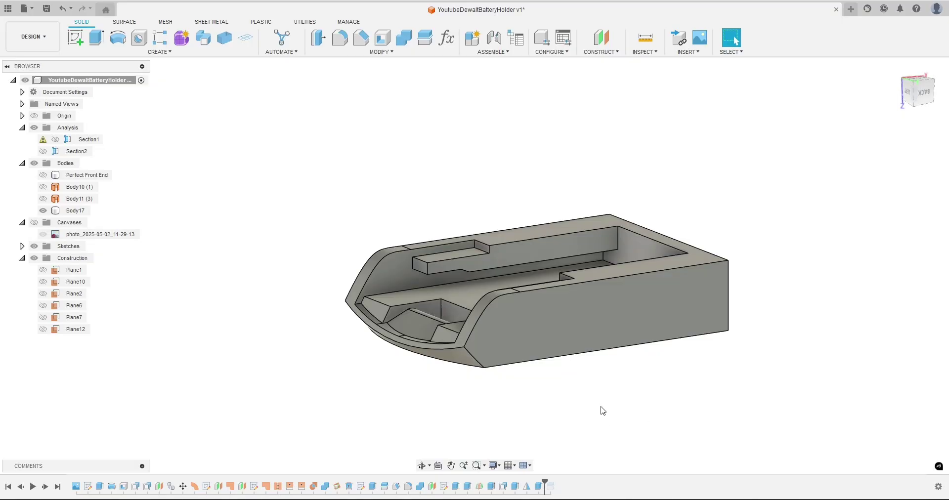
middle_click_drag(612, 406, 578, 324)
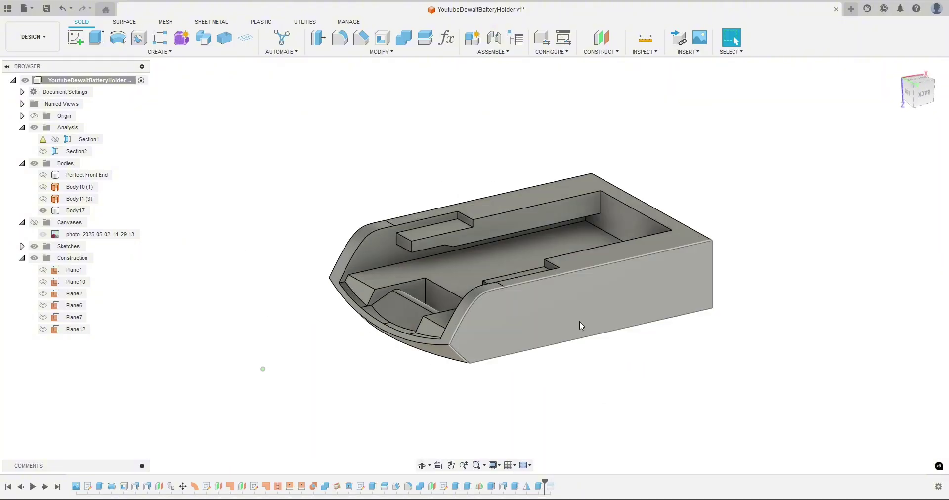
Step: Examine the sloped front end, the latch recess and the pocket floor of the battery holder
left_click(364, 280)
scroll(368, 291, "up", 3)
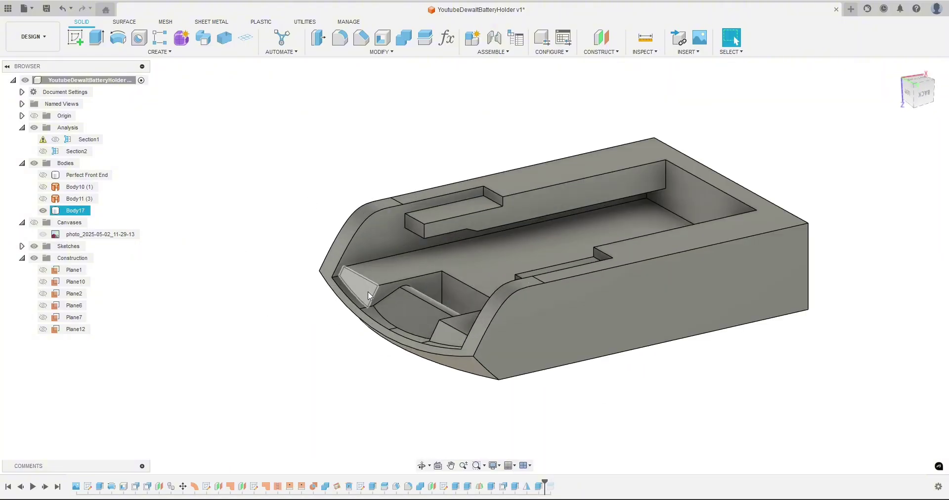
left_click(349, 351)
middle_click_drag(349, 351, 309, 373)
left_click(470, 221)
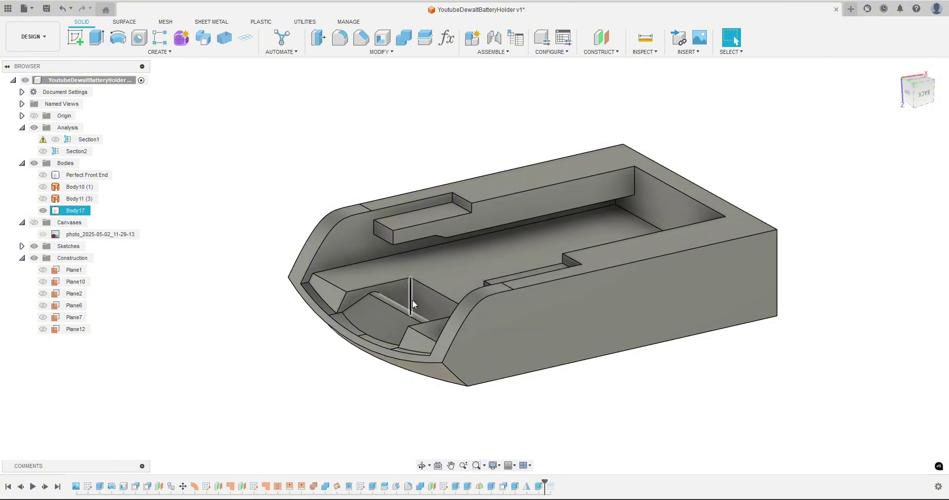
left_click(323, 369)
scroll(336, 375, "up", 3)
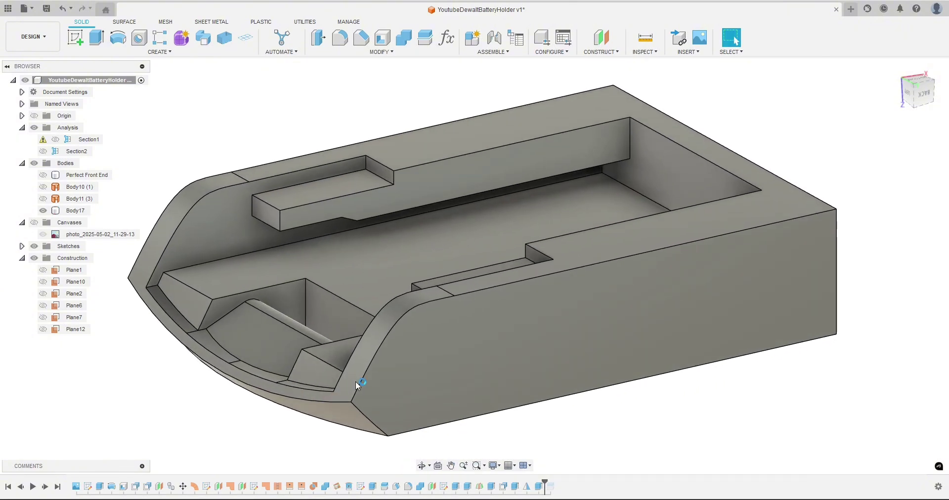
left_click(355, 381)
scroll(484, 320, "down", 5)
middle_click_drag(454, 328, 380, 358, "shift")
left_click(510, 270)
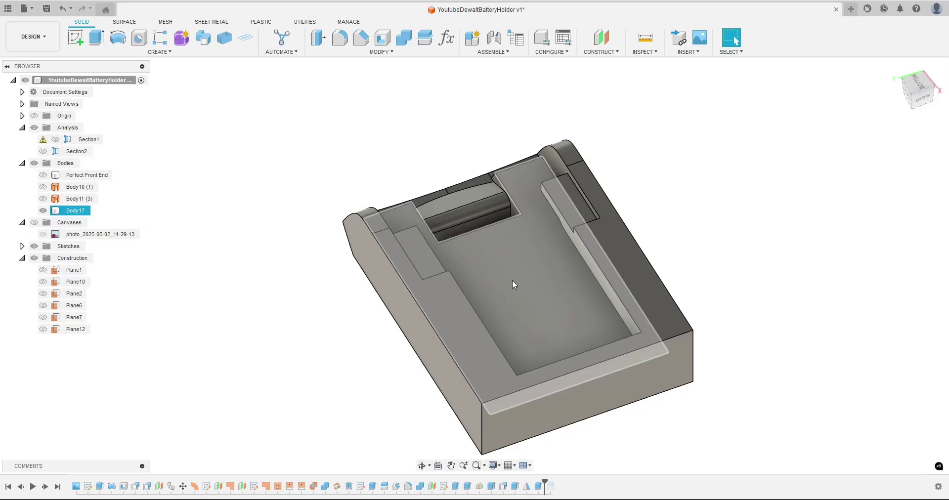
left_click(280, 187)
left_click(469, 237)
left_click(339, 193)
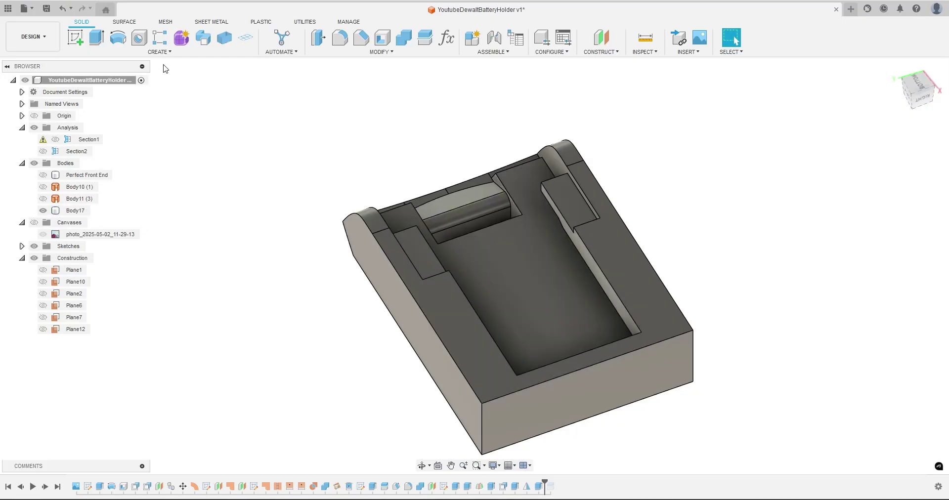
Step: Start a hole on the pocket floor face and place its centre a little behind the latch recess
left_click(140, 40)
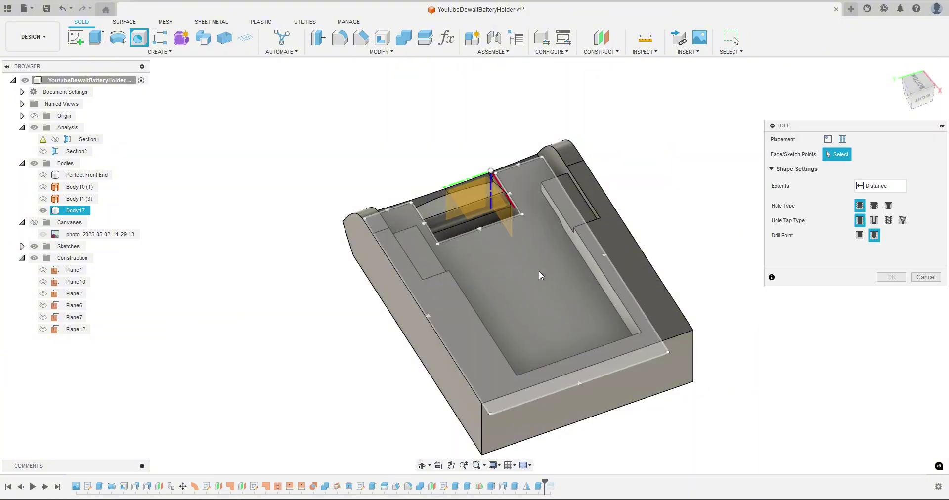
left_click(538, 271)
left_click_drag(537, 271, 506, 270)
scroll(390, 252, "down", 4)
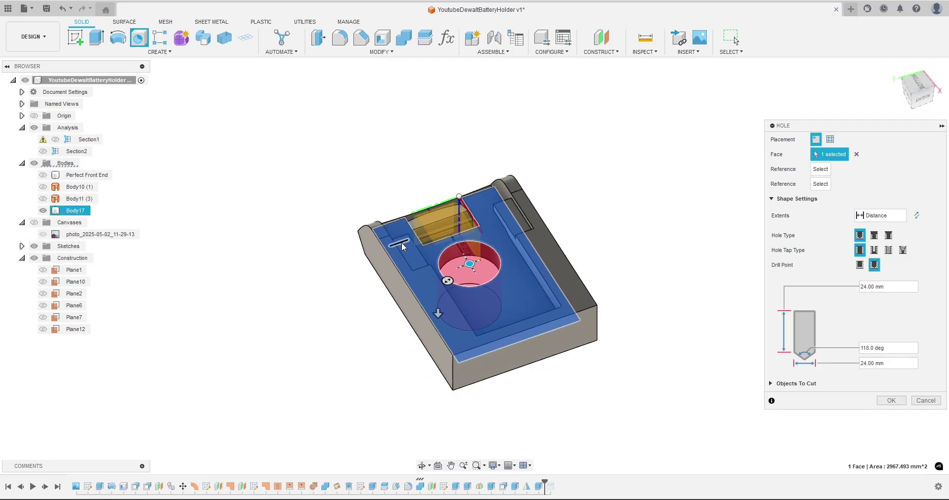
middle_click_drag(348, 307, 338, 327, "shift")
scroll(416, 197, "down", 2)
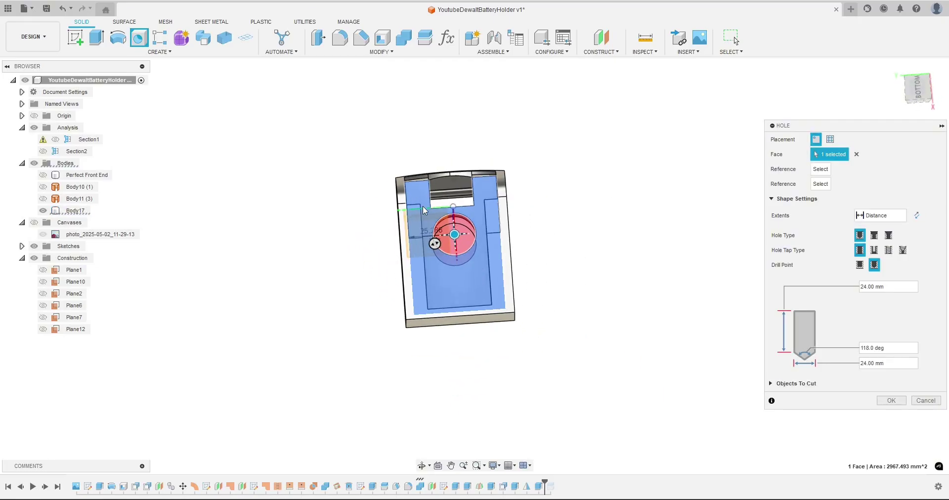
scroll(426, 209, "up", 4)
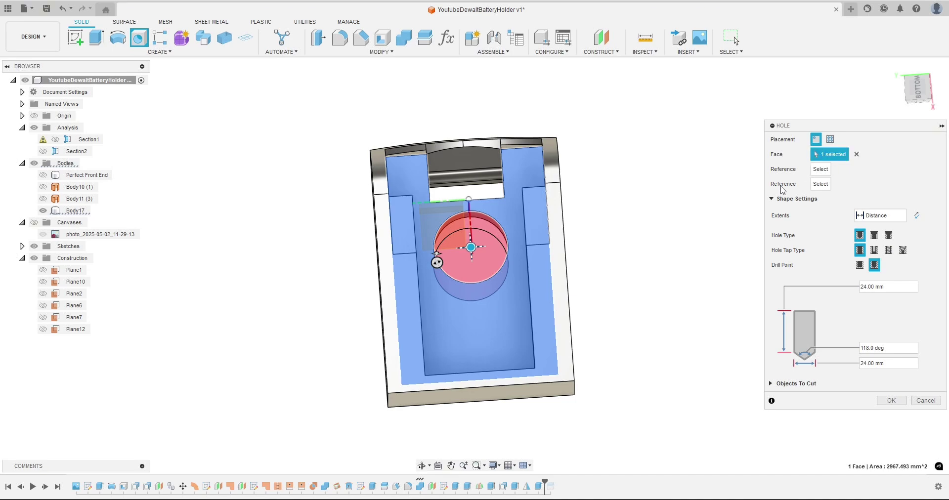
Step: Make the hole countersunk, with a countersink diameter of 11 mm and a hole diameter of 5.2 mm
left_click(888, 235)
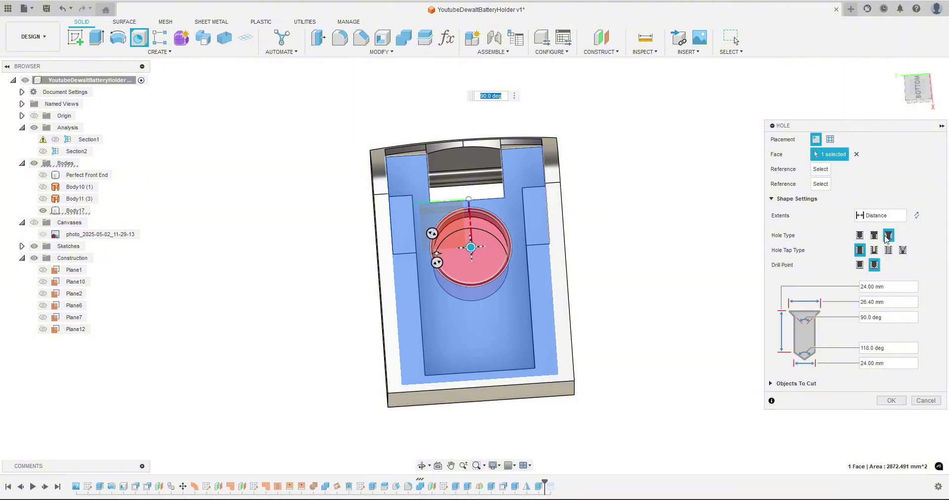
left_click(865, 287)
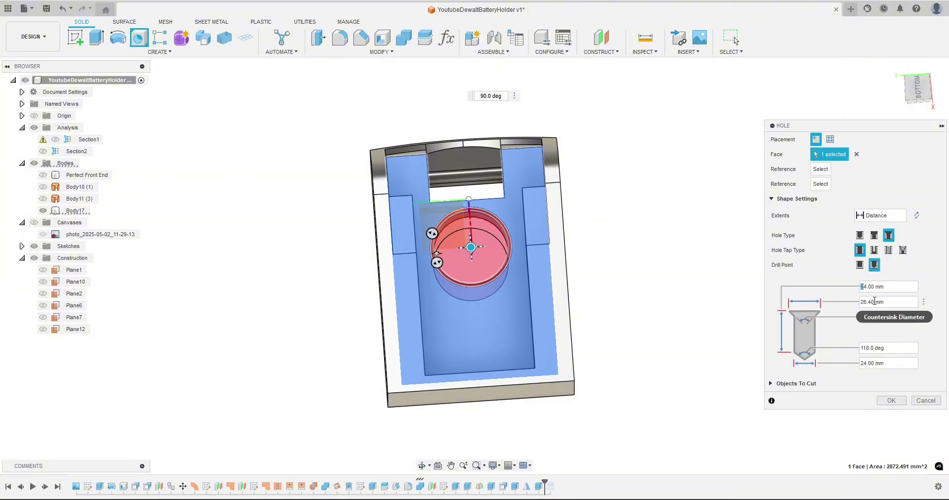
double_click(875, 301)
type("11")
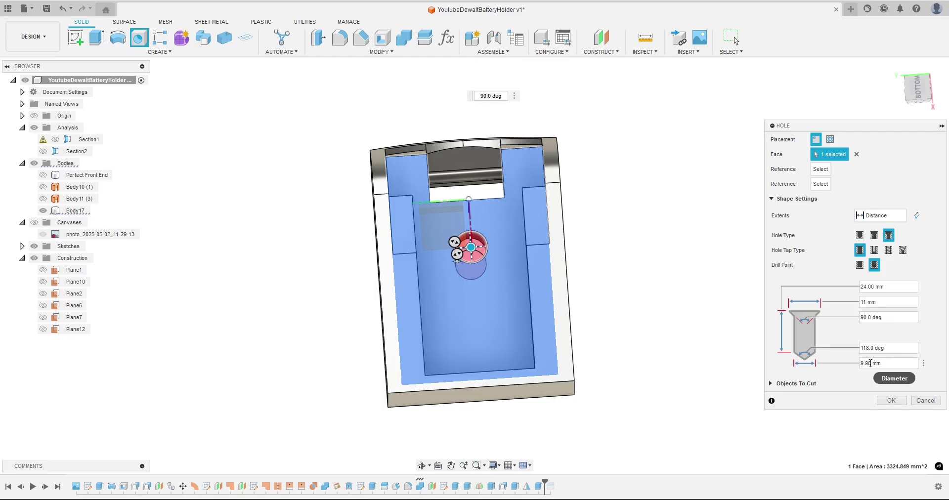
left_click_drag(871, 363, 857, 367)
type("5.2")
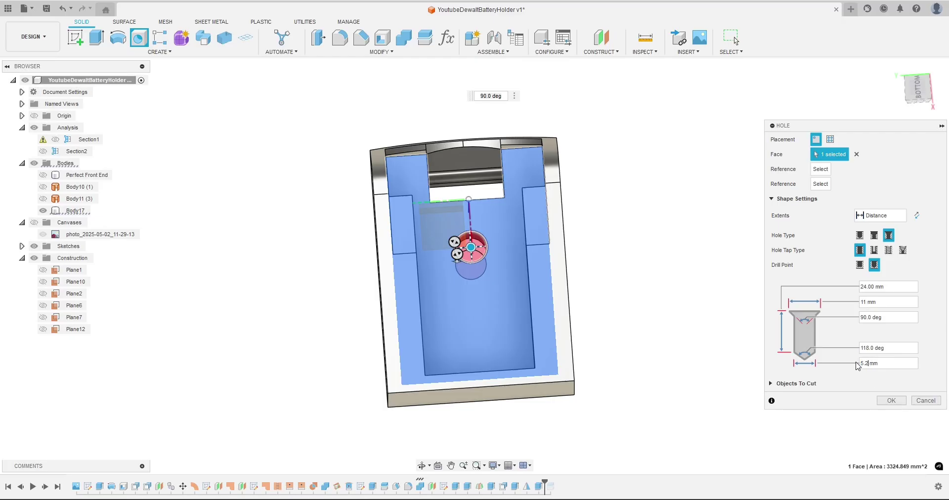
Step: Shorten the countersunk hole to a depth of 10 mm and check it from several sides
middle_click_drag(635, 316, 680, 290, "shift")
scroll(447, 279, "up", 3)
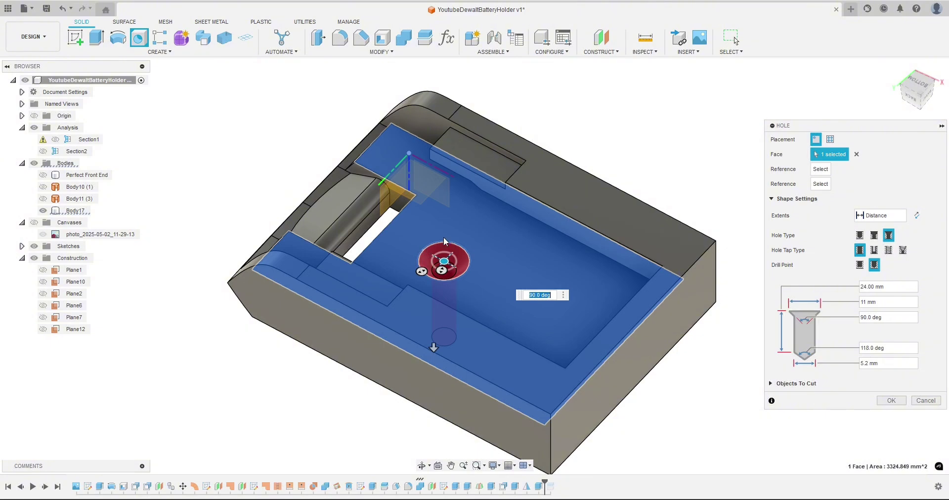
middle_click_drag(465, 306, 496, 269, "shift")
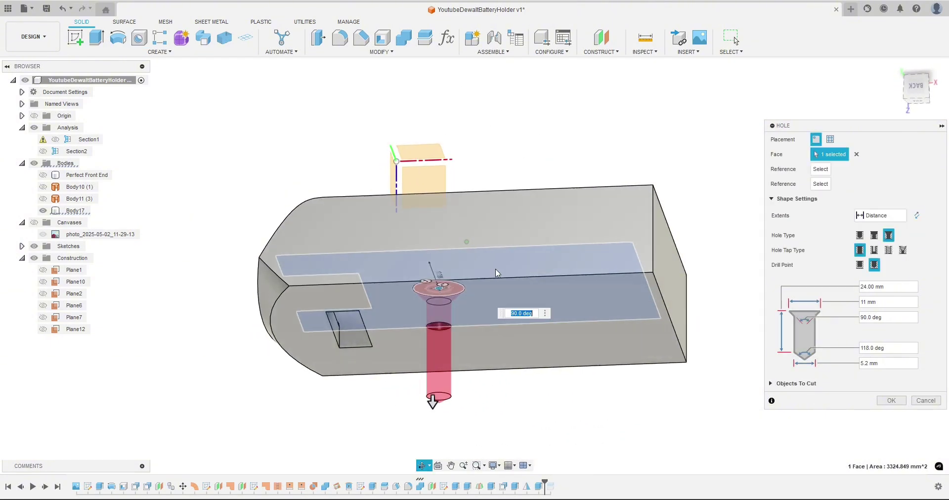
left_click_drag(433, 398, 432, 338)
middle_click_drag(528, 401, 489, 430, "shift")
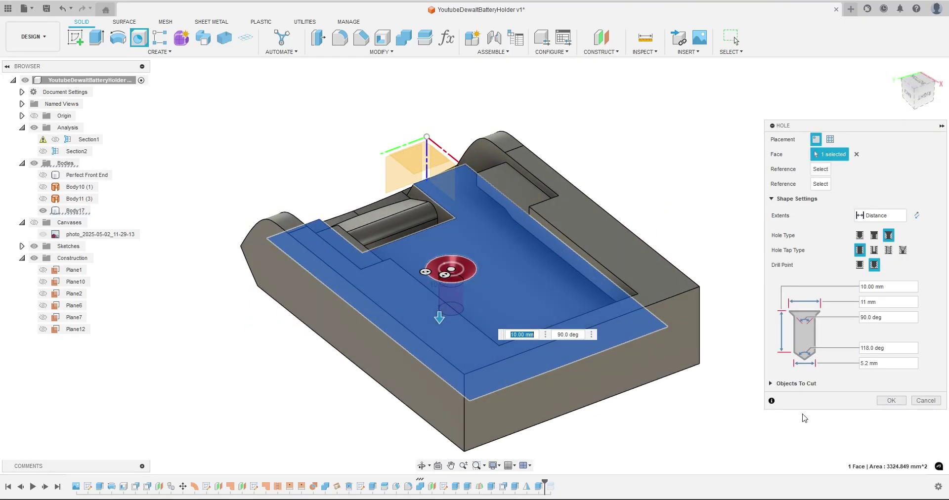
middle_click_drag(717, 430, 649, 438, "shift")
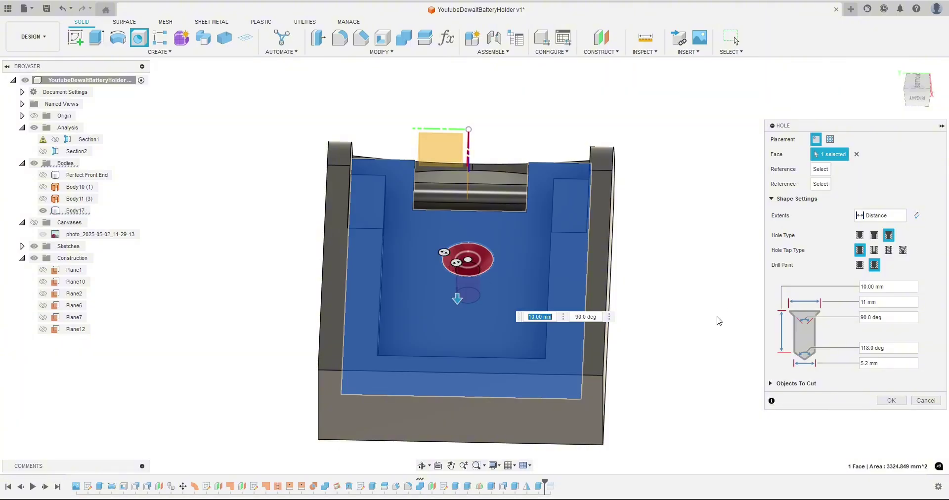
middle_click_drag(656, 323, 639, 302, "shift")
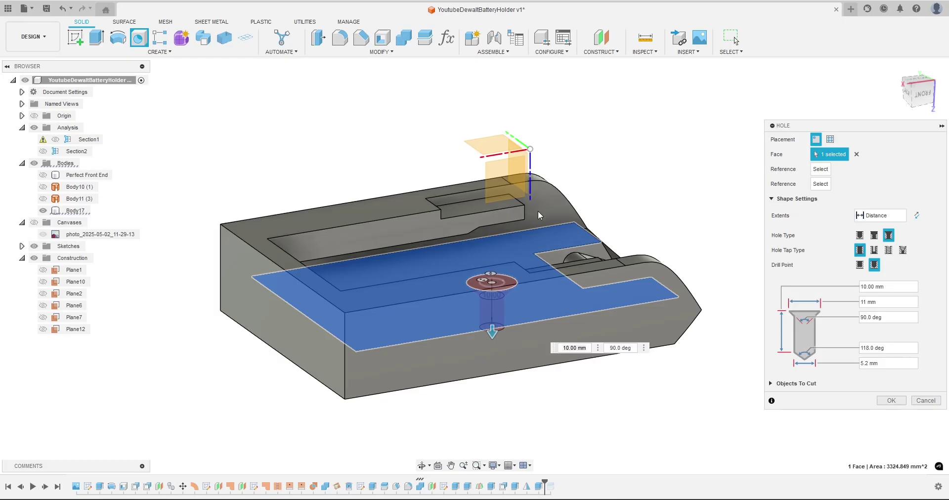
middle_click_drag(693, 244, 623, 227, "shift")
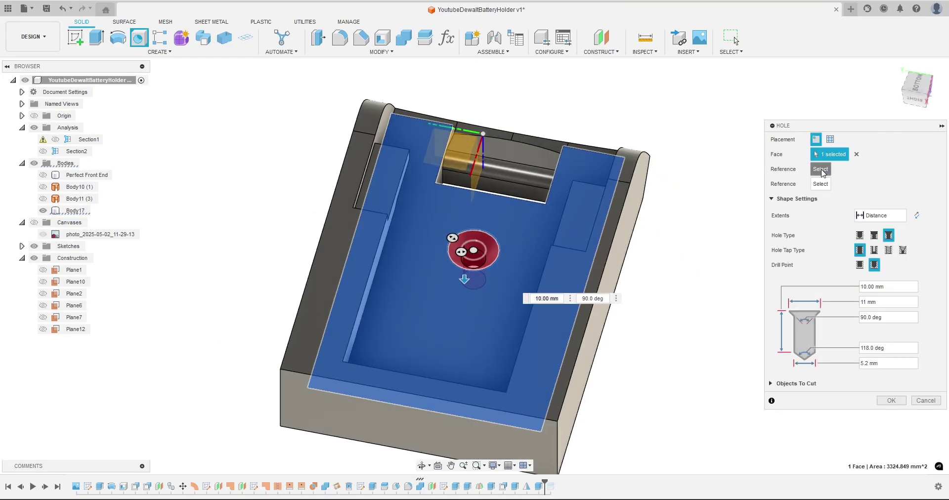
middle_click_drag(491, 191, 503, 169, "shift")
middle_click_drag(476, 206, 579, 254, "shift")
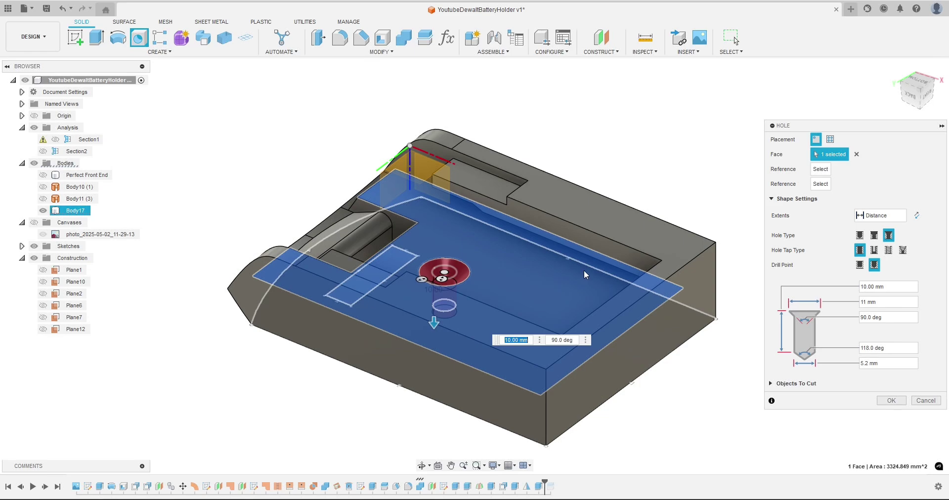
Step: Set the countersunk hole's depth to 20 mm
left_click(897, 287)
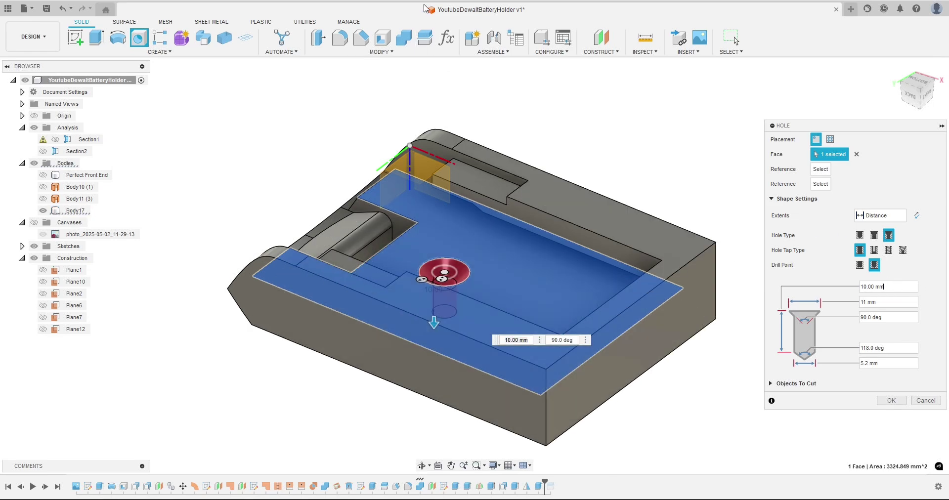
type("20")
key("Tab")
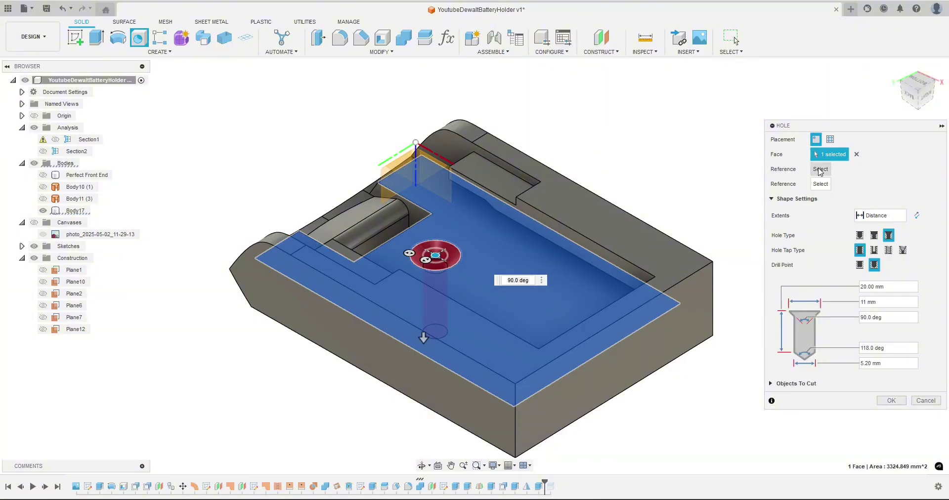
Step: Reference the hole centre to the pocket floor's long side edge and set that distance to 25.2 mm
middle_click_drag(455, 264, 522, 262, "shift")
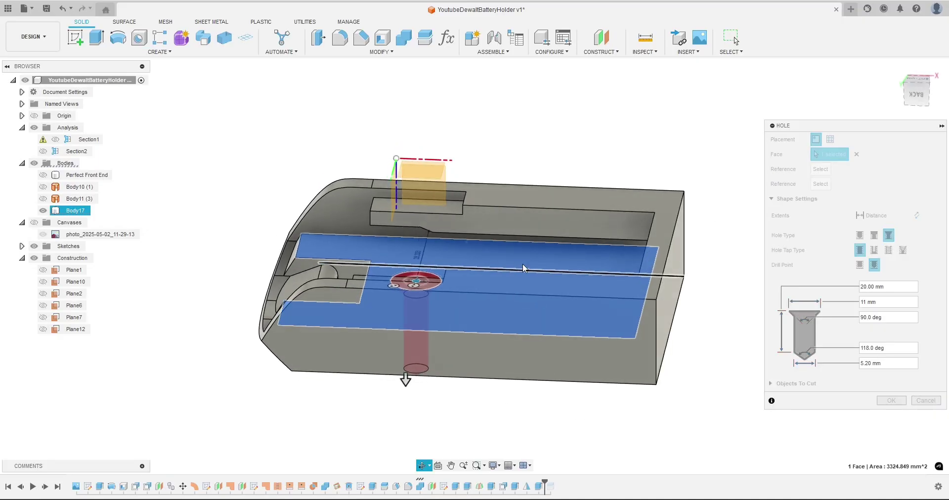
left_click(451, 239)
middle_click_drag(580, 154, 520, 217, "shift")
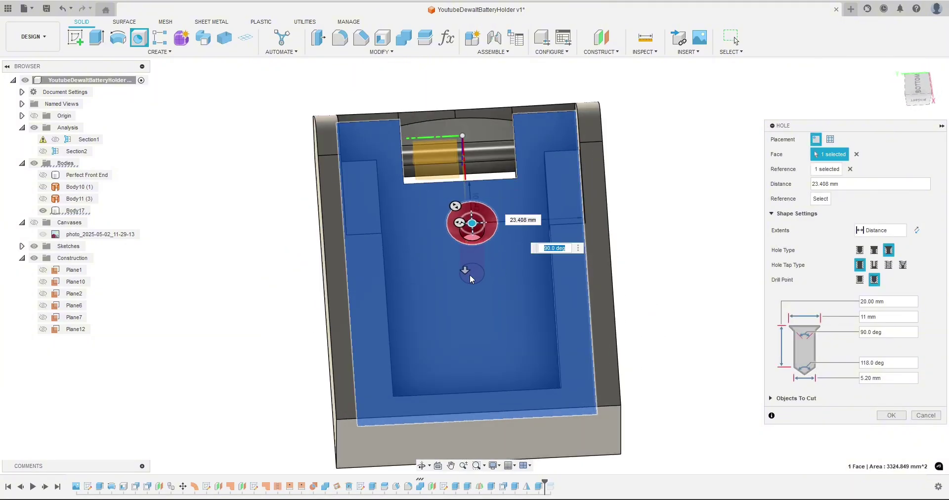
middle_click_drag(469, 274, 422, 234, "shift")
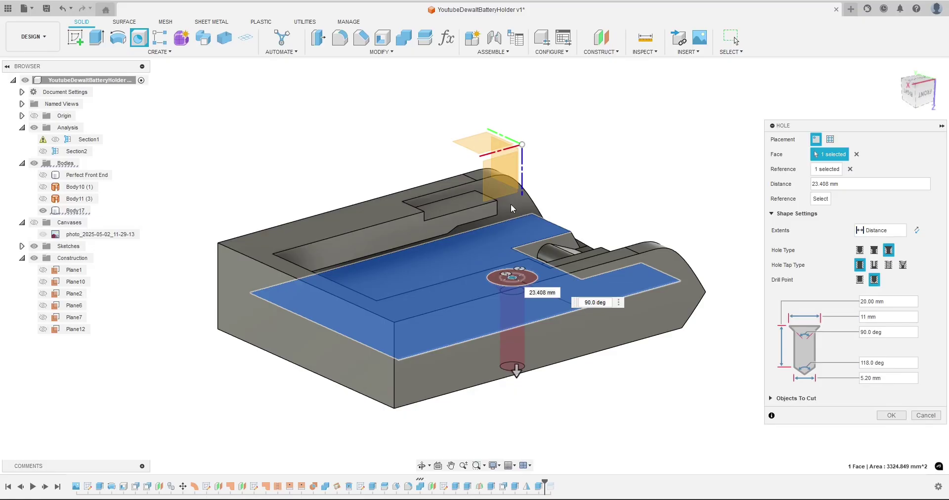
middle_click_drag(517, 206, 621, 329, "shift")
middle_click_drag(626, 291, 482, 281, "shift")
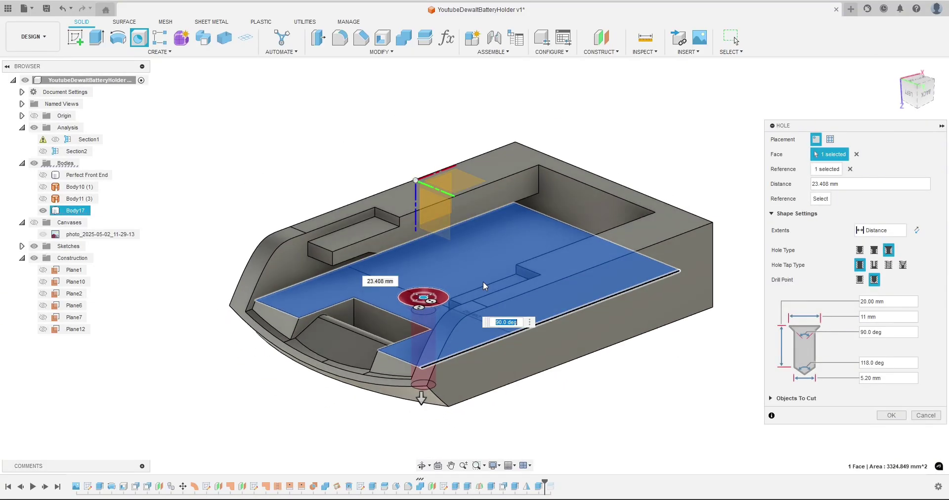
middle_click_drag(377, 302, 511, 346, "shift")
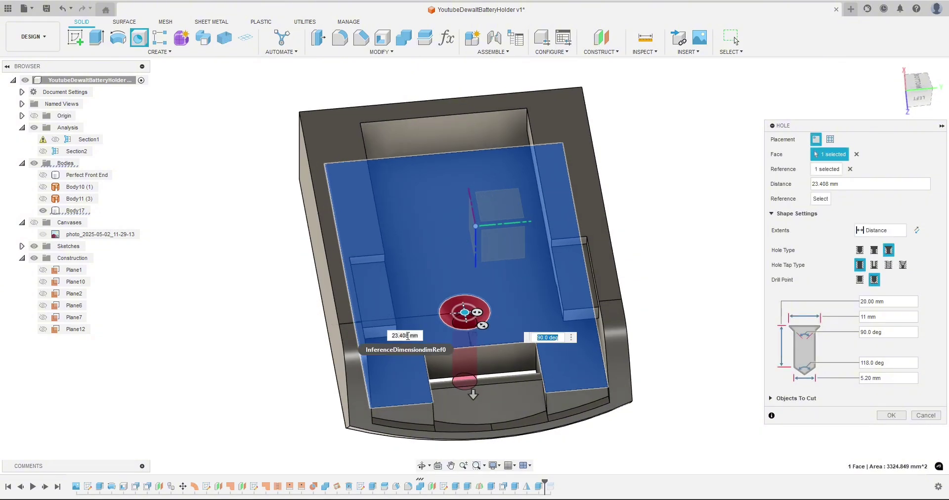
left_click_drag(404, 335, 393, 335)
type("5")
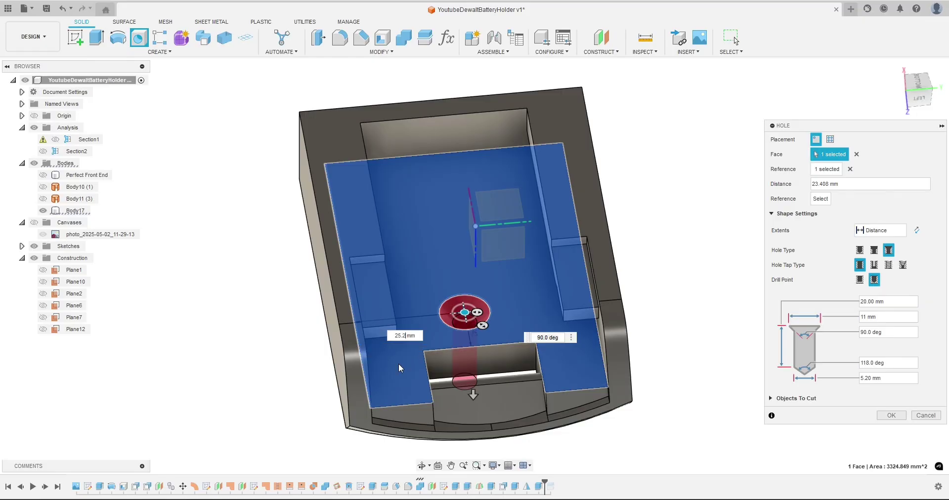
key("Return")
Step: Reference the hole centre to the latch recess edge at a distance of 12 mm and create the countersunk hole
middle_click_drag(671, 370, 439, 259, "shift")
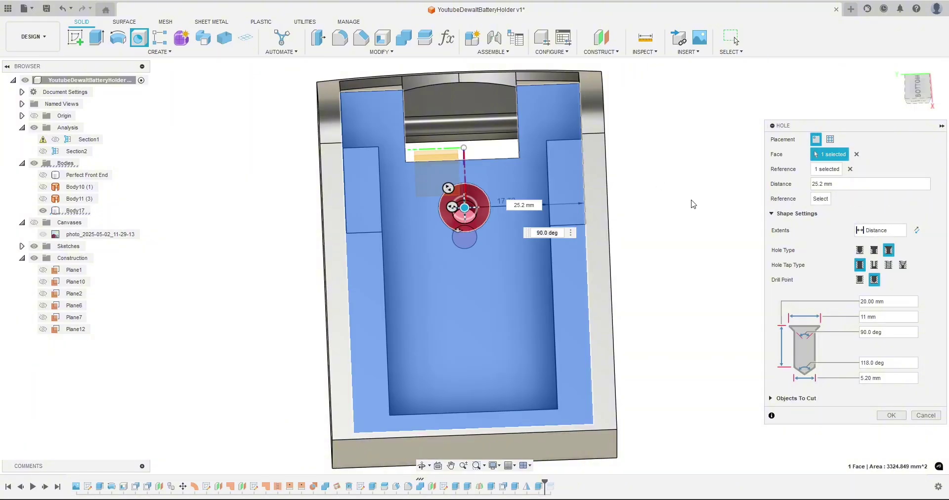
left_click(494, 161)
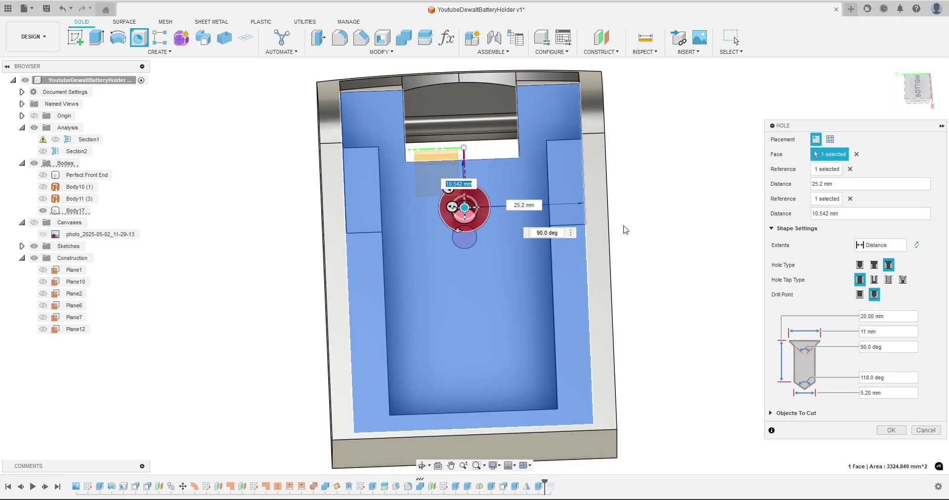
type("19")
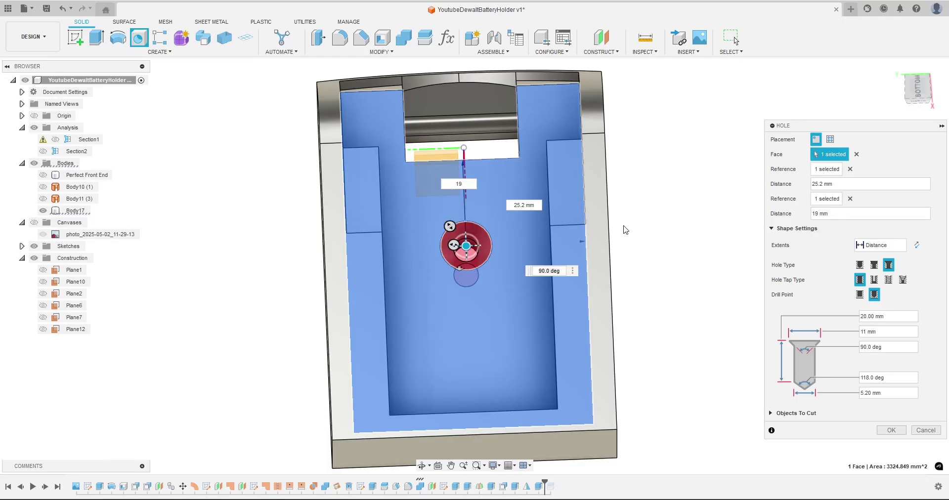
key("BackSpace")
key("BackSpace")
type("12")
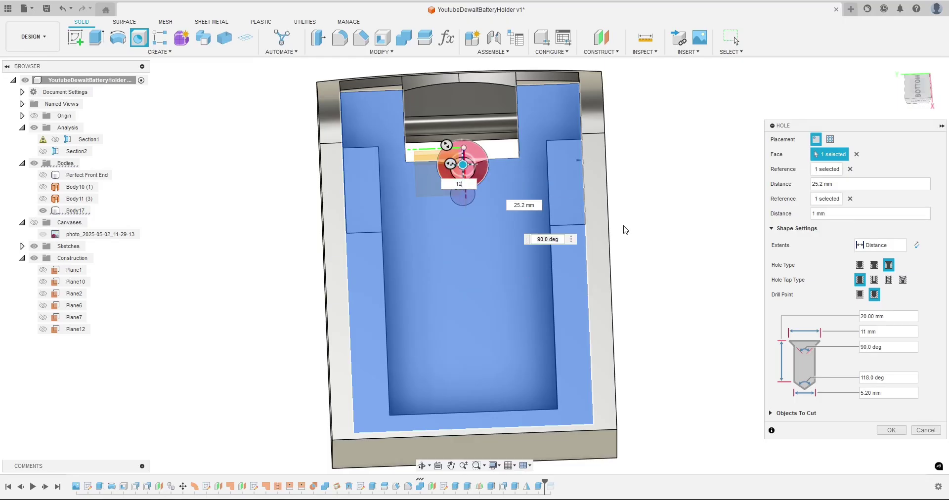
left_click(890, 430)
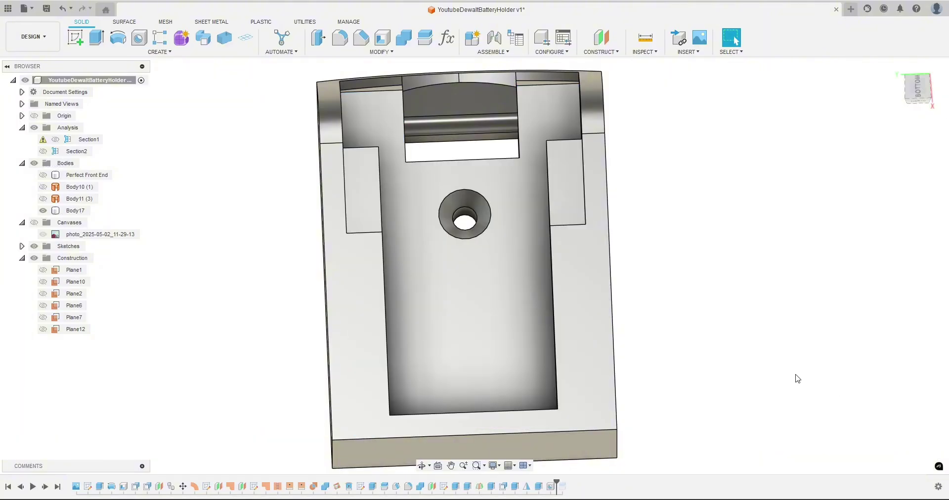
Step: Roll the design history back to just before the countersunk hole
middle_click_drag(722, 340, 764, 311, "shift")
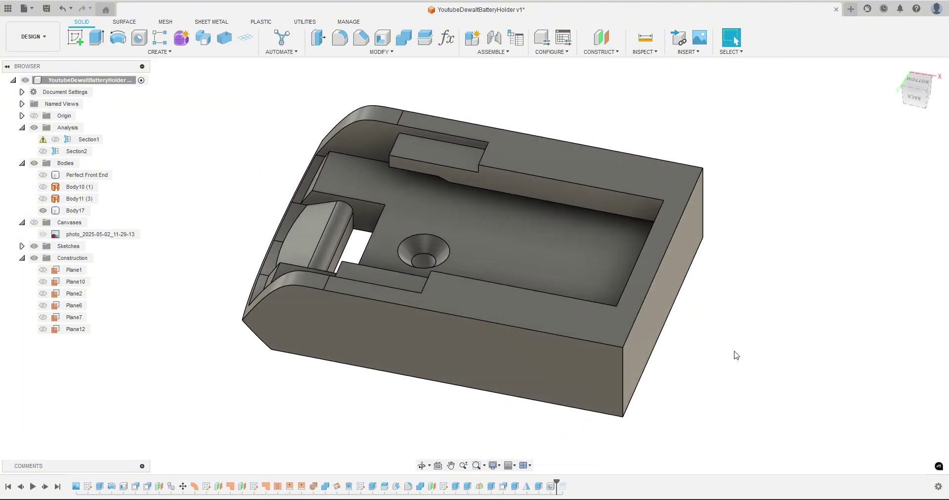
middle_click_drag(733, 354, 781, 373, "shift")
left_click(601, 155)
middle_click_drag(567, 181, 376, 184, "shift")
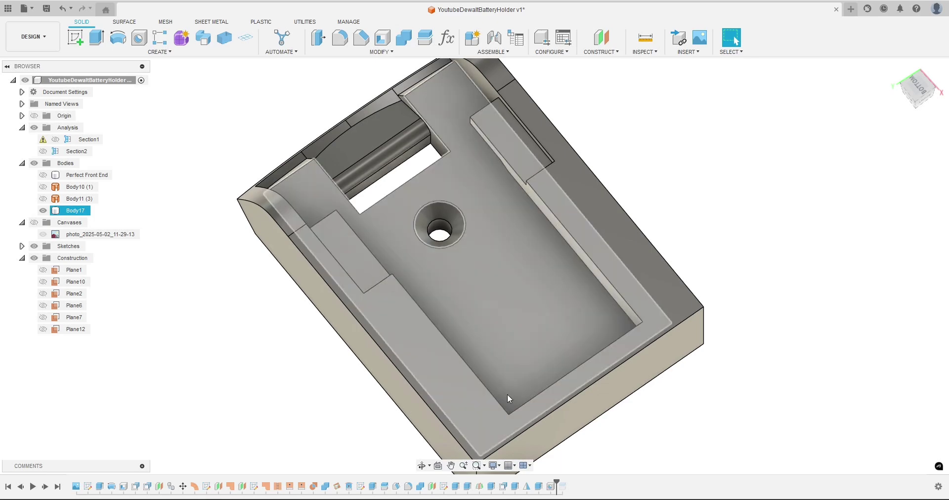
key("Escape")
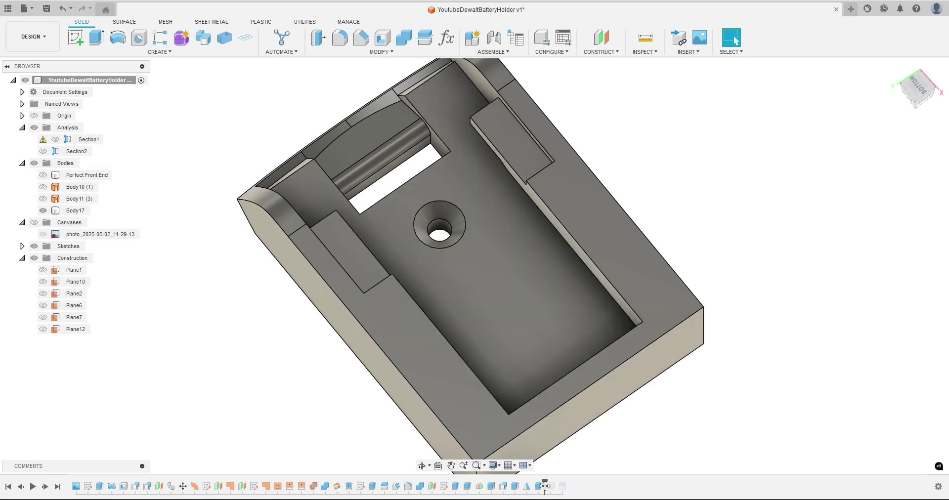
middle_click_drag(659, 419, 713, 233)
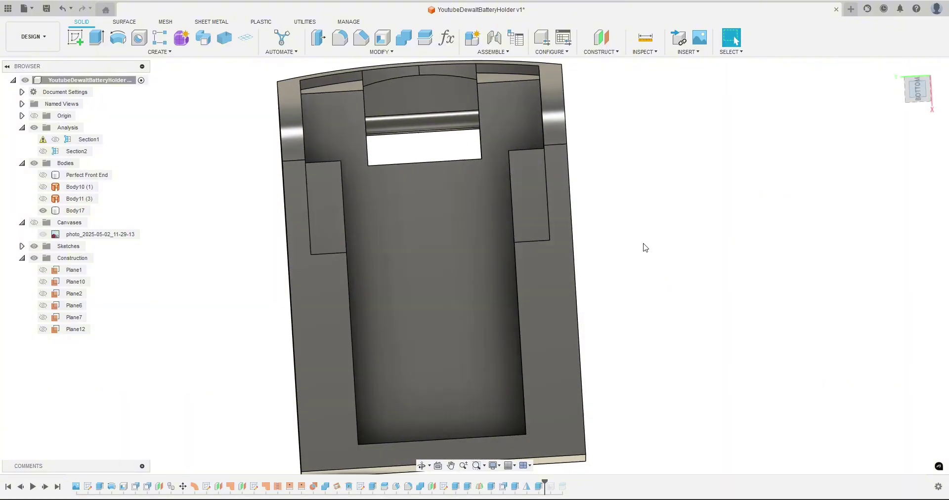
Step: Start a new sketch on the pocket floor face
middle_click_drag(645, 247, 554, 220, "shift")
left_click(554, 221)
left_click(75, 37)
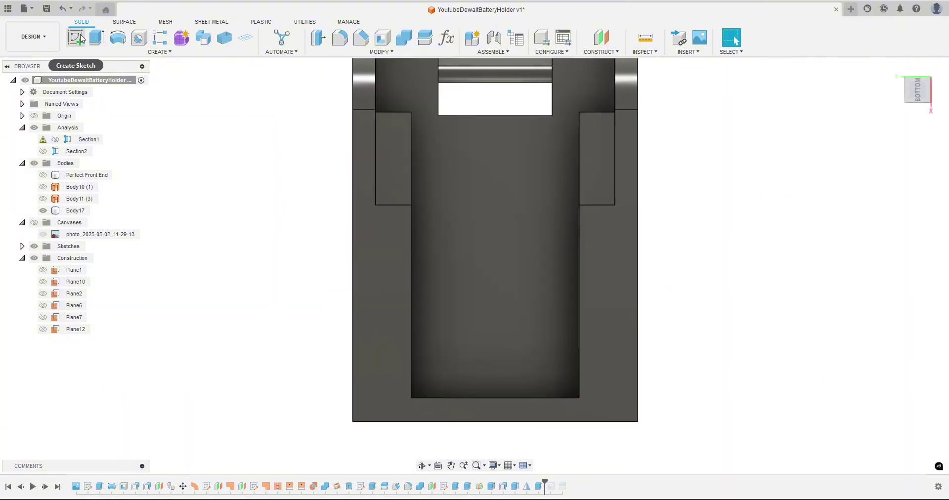
left_click(467, 176)
left_click(464, 249)
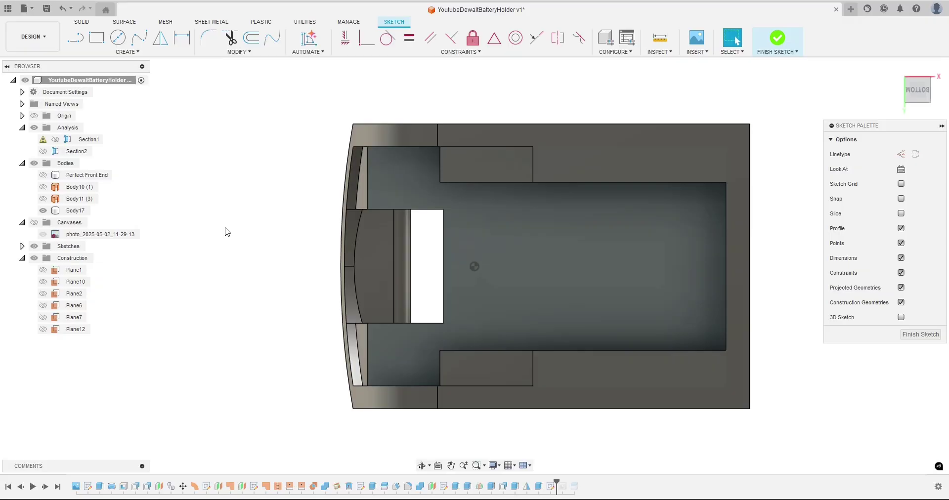
Step: Project the pocket floor's outline into the sketch and hide the holder body, Body17
key("p")
left_click(725, 211)
left_click(737, 185)
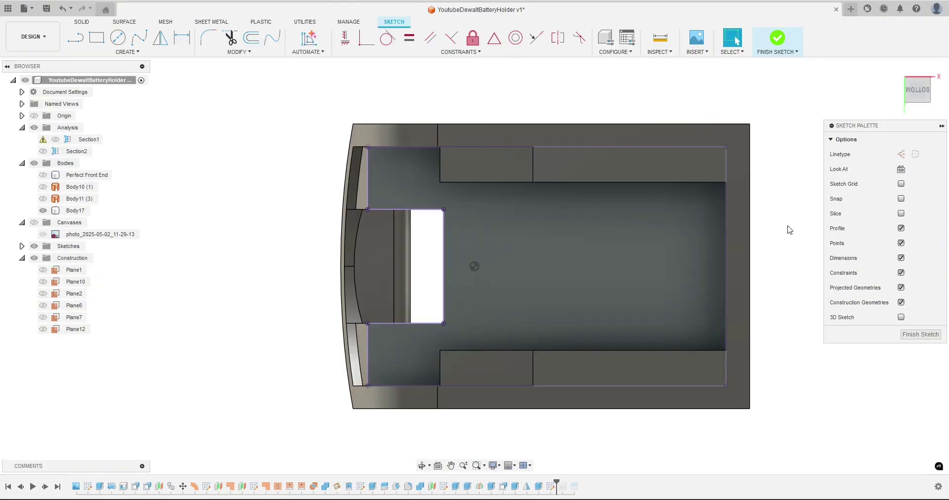
left_click(44, 211)
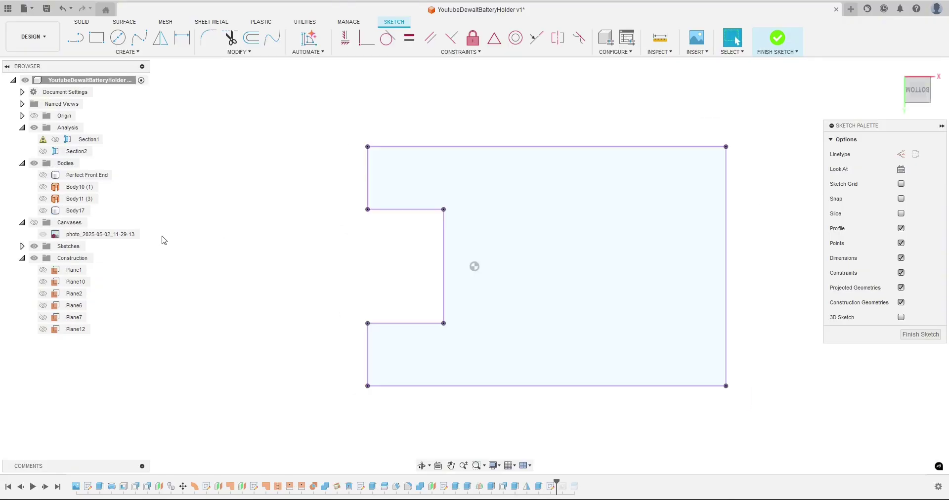
Step: Draw a centre line from the midpoint of the latch recess edge to the midpoint of the opposite outline edge
key("l")
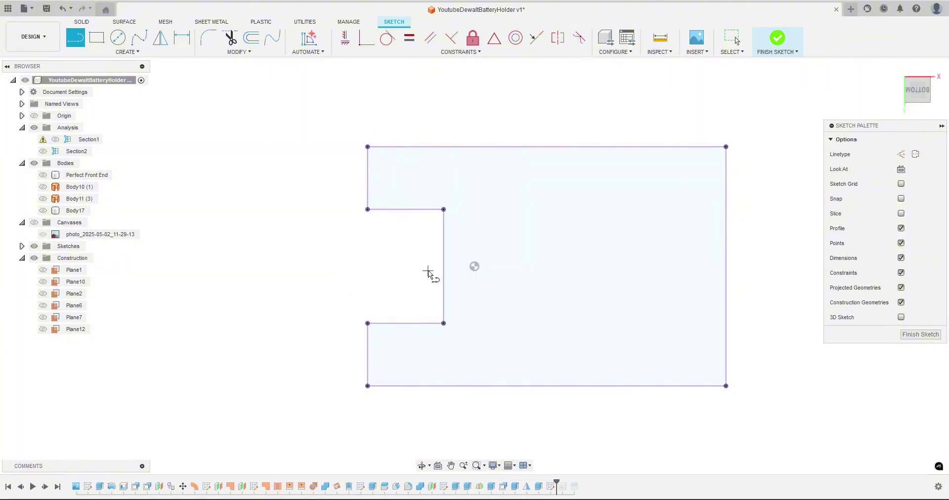
left_click(443, 266)
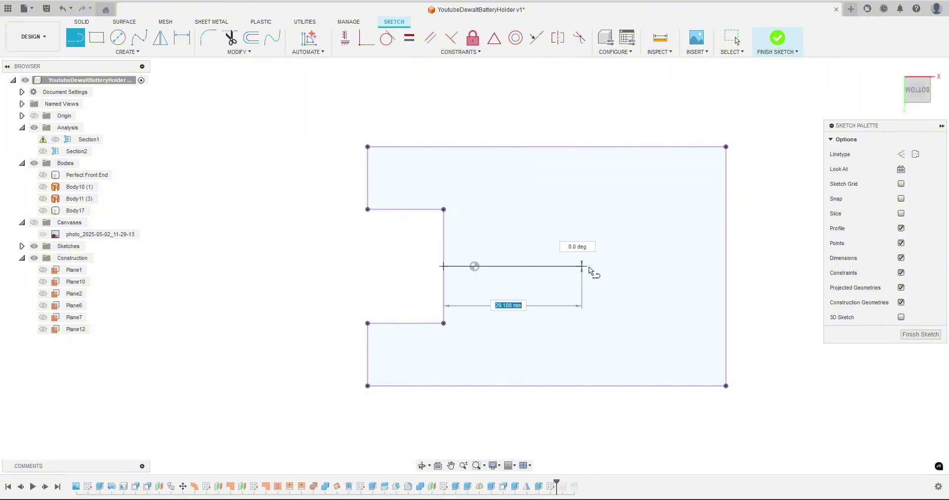
double_click(726, 267)
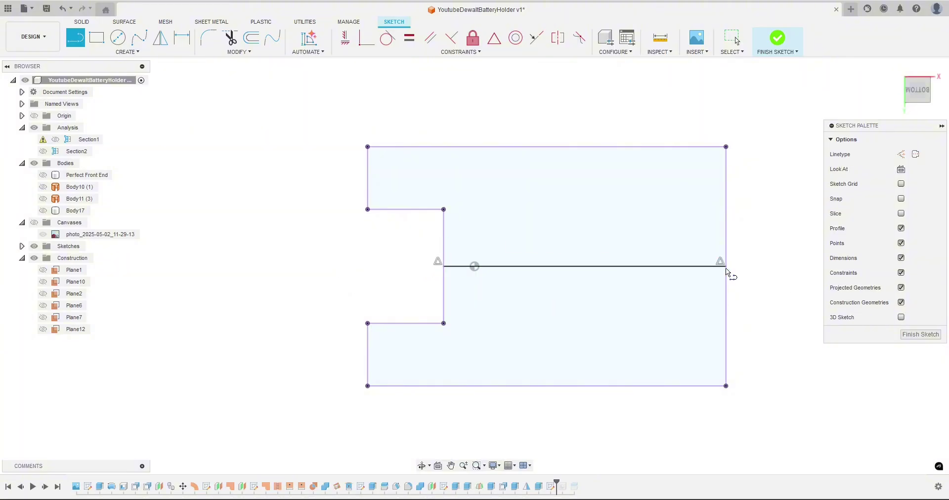
key("Escape")
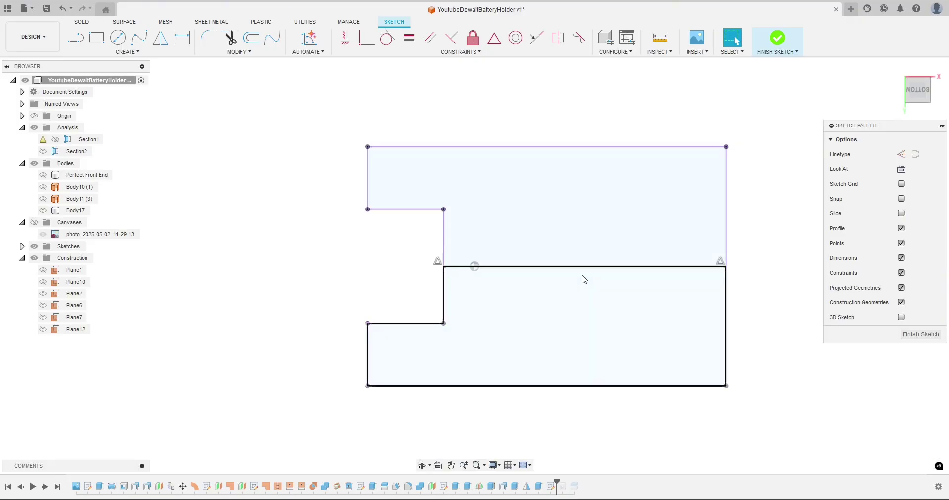
Step: Draw a perpendicular line about 9 mm long starting at the midpoint of the centre line
key("l")
left_click(584, 267)
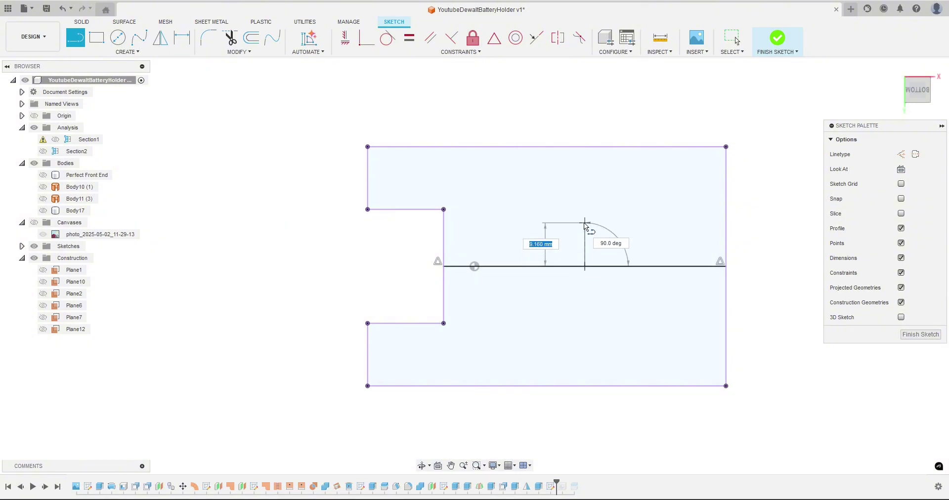
left_click(585, 223)
key("Escape")
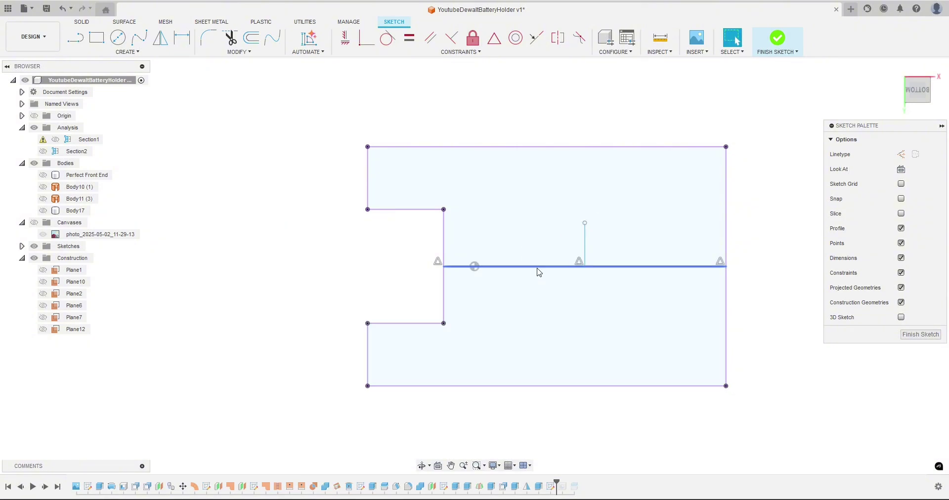
key("l")
key("Escape")
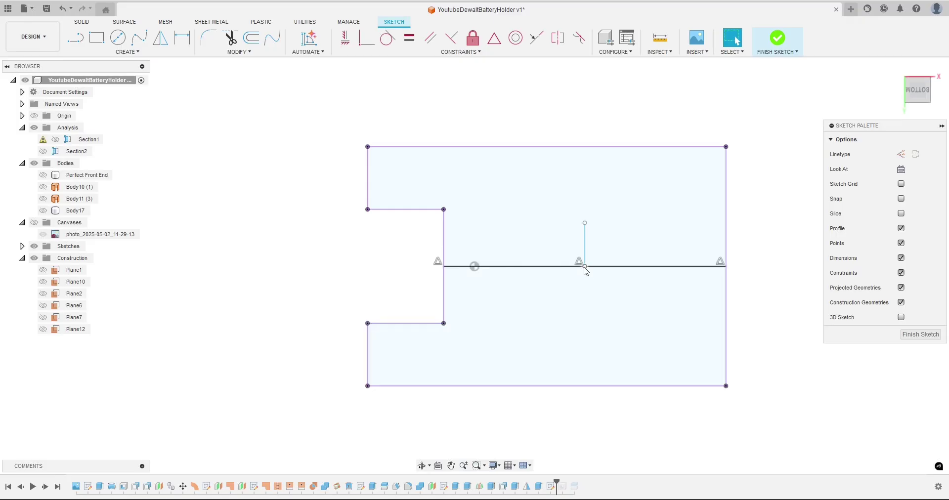
Step: Place a sketch point at the midpoint of the centre line
left_click(127, 51)
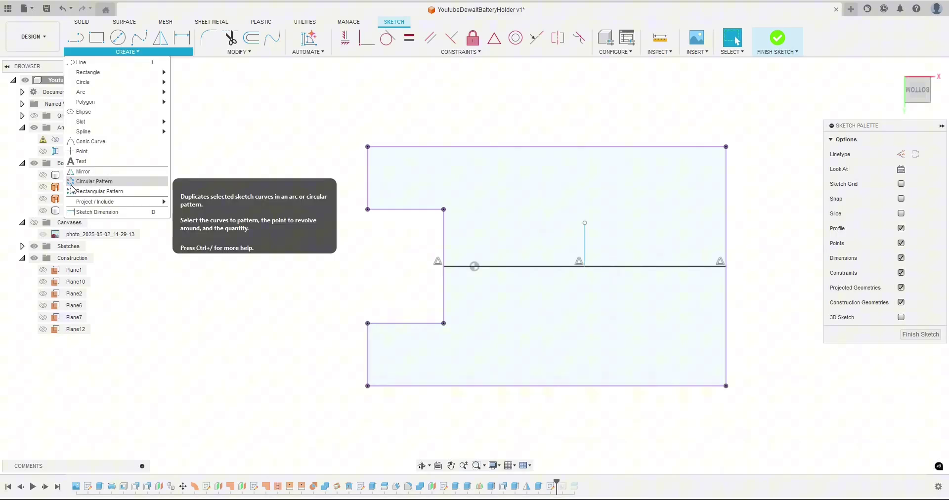
left_click(81, 151)
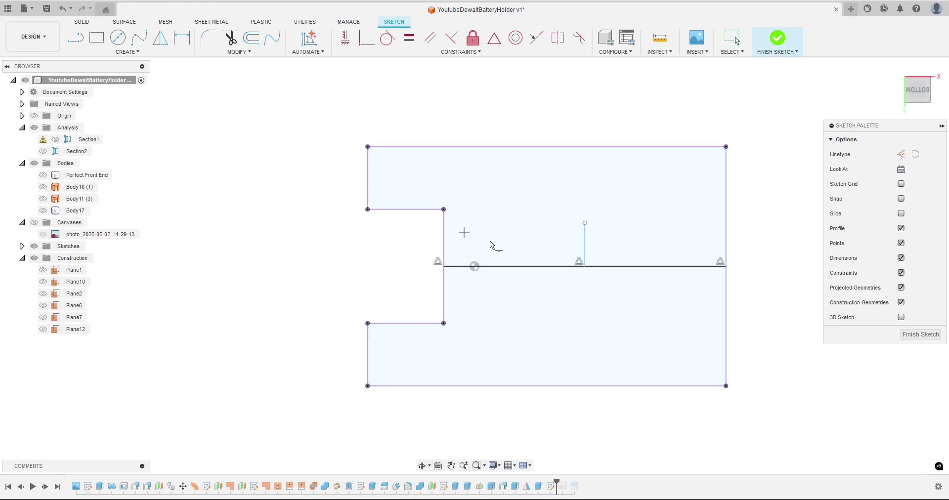
left_click(586, 269)
Step: Start a rectangular pattern of the midpoint sketch point, with 3 instances spread over 8 mm along the centre line
left_click(128, 52)
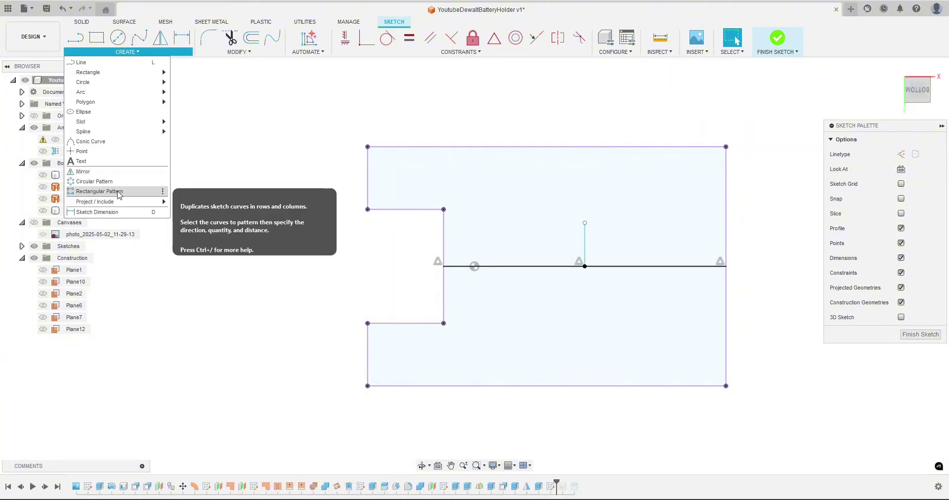
left_click(119, 192)
left_click(585, 268)
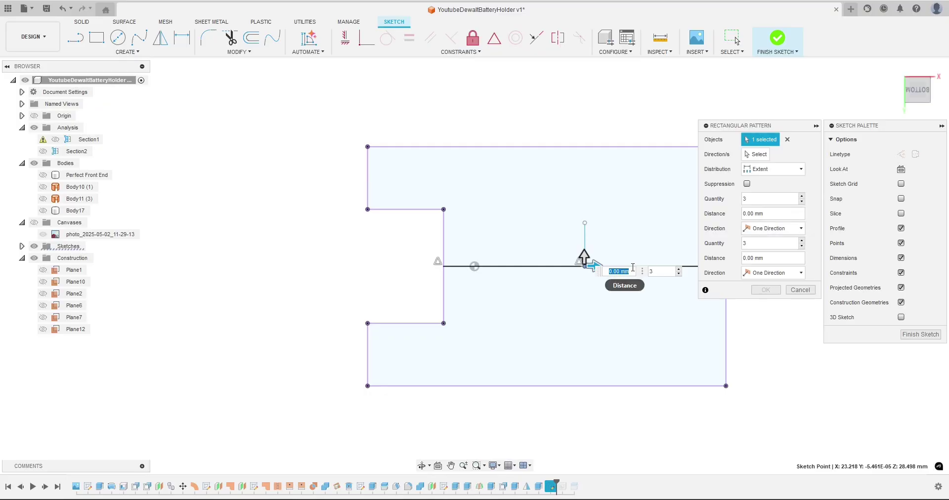
left_click_drag(592, 265, 627, 265)
scroll(529, 313, "down", 2)
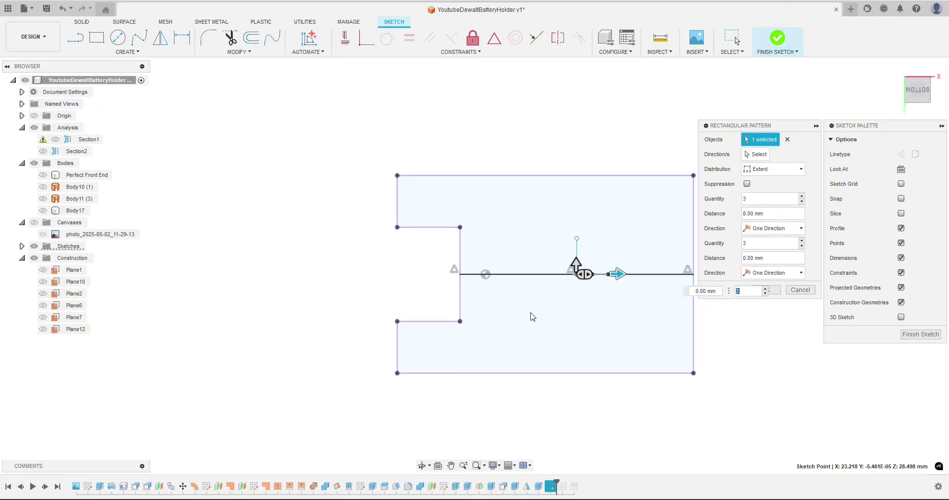
scroll(525, 310, "up", 2)
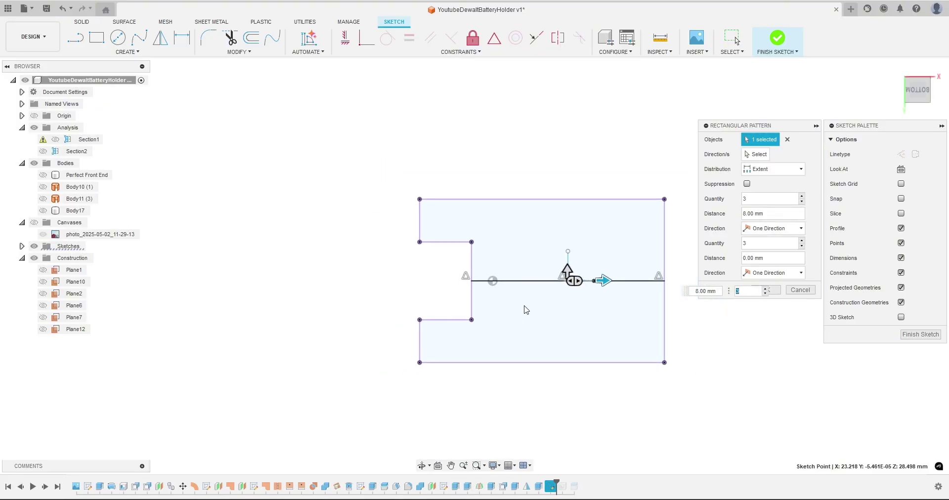
Step: Make the sketch point pattern symmetric about the midpoint and increase its distance along the centre line to 16 mm
left_click(775, 229)
left_click(761, 249)
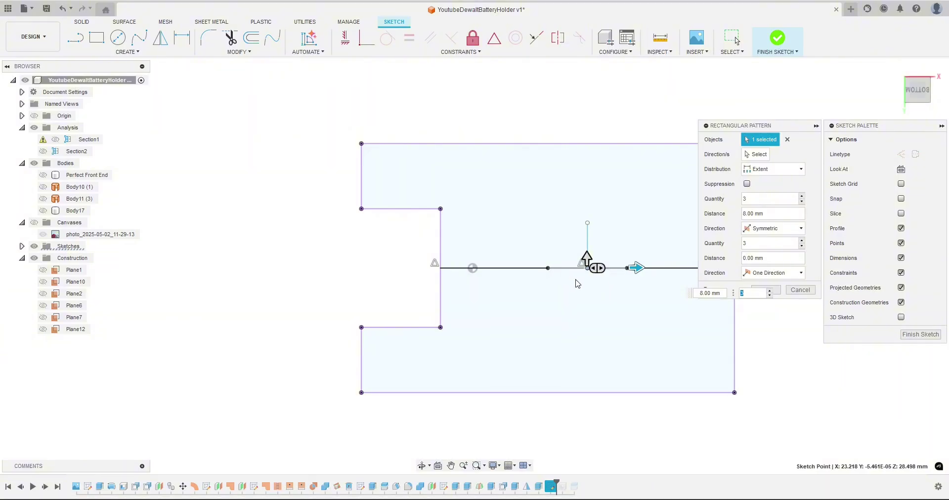
scroll(410, 276, "down", 2)
left_click_drag(580, 268, 603, 269)
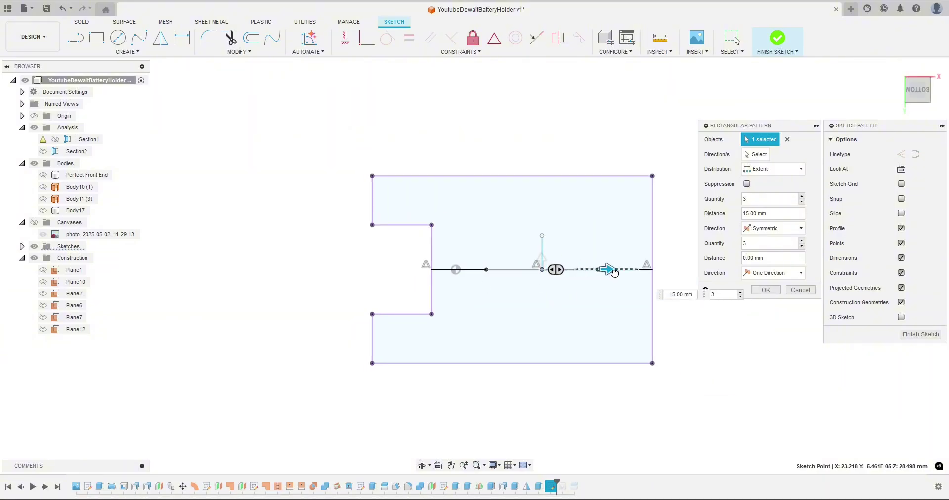
scroll(614, 290, "up", 3)
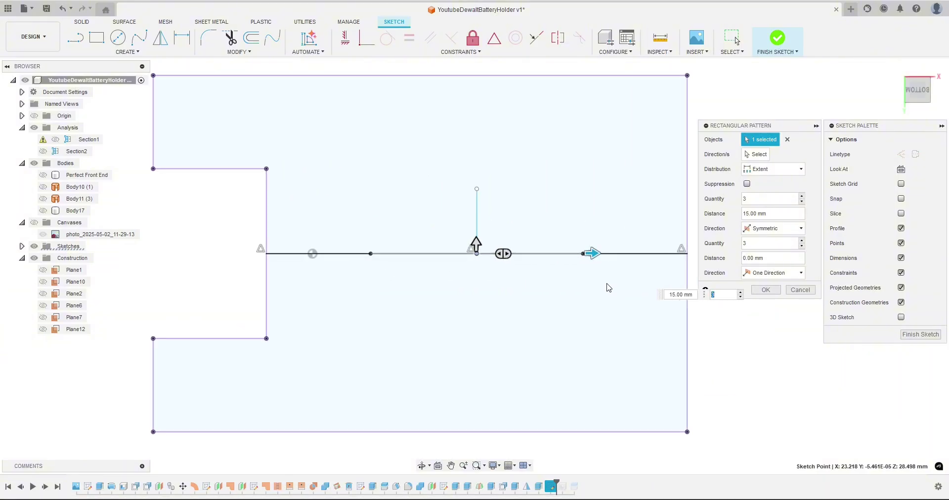
left_click_drag(592, 256, 599, 258)
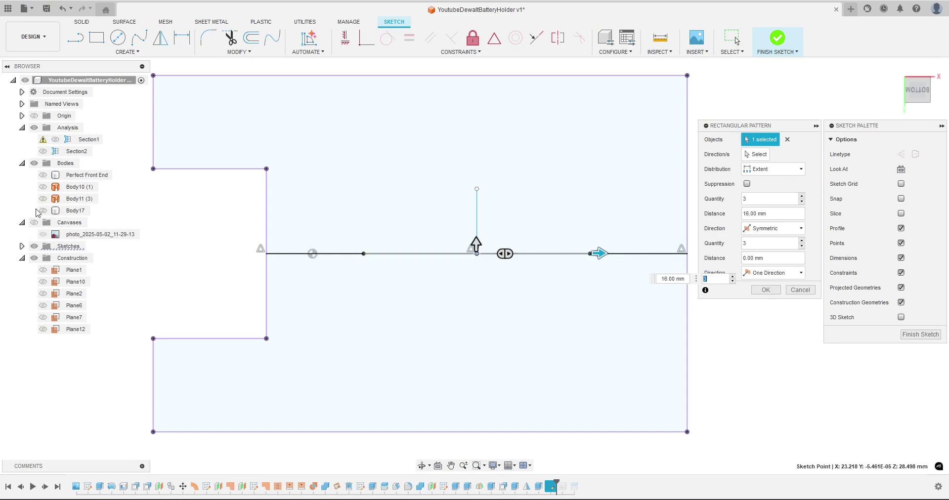
Step: Show Body17 for reference, set the symmetric point pattern's distance to 17 mm and finish the sketch
left_click(43, 211)
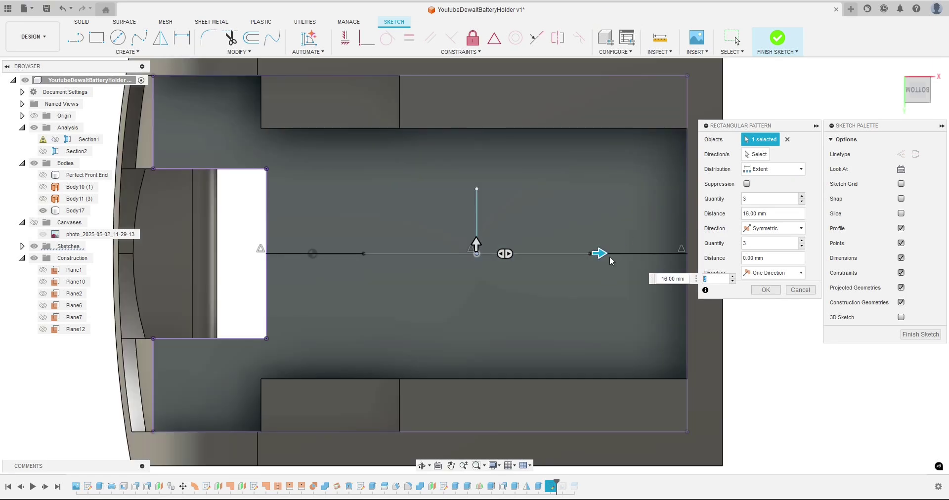
left_click_drag(600, 253, 608, 253)
scroll(438, 246, "down", 3)
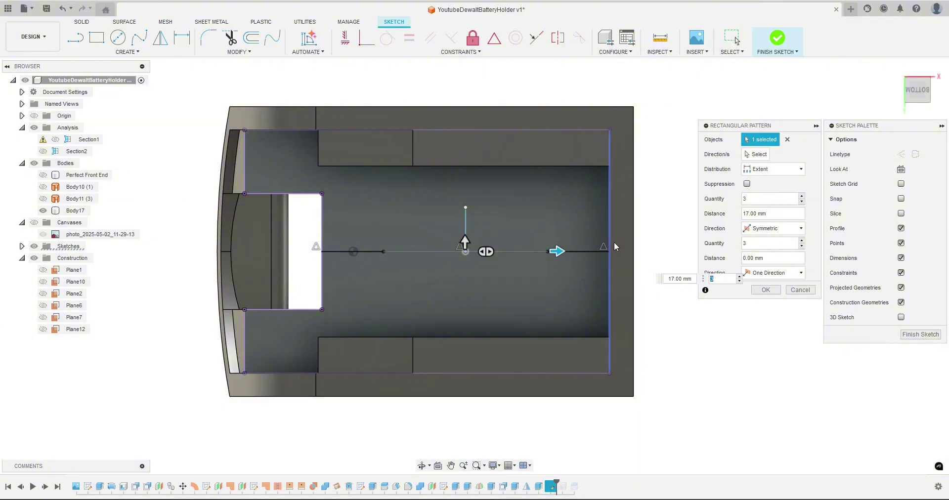
left_click(766, 289)
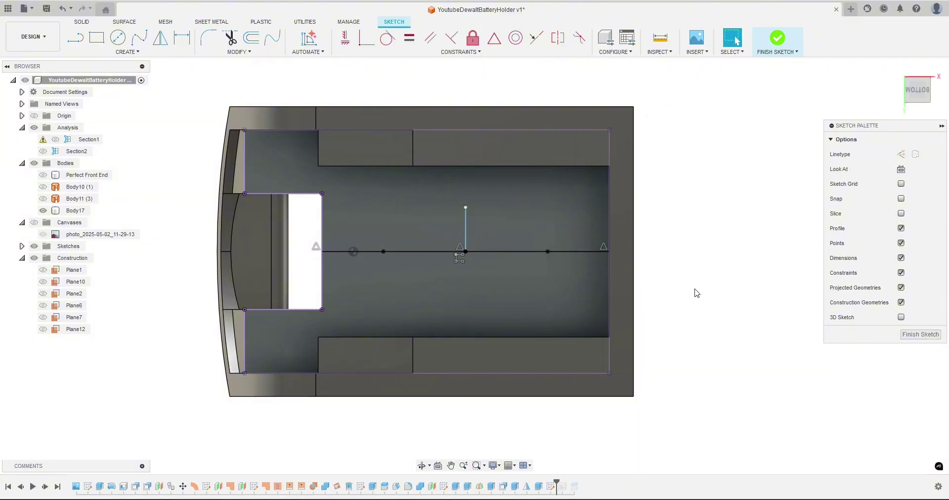
left_click(777, 38)
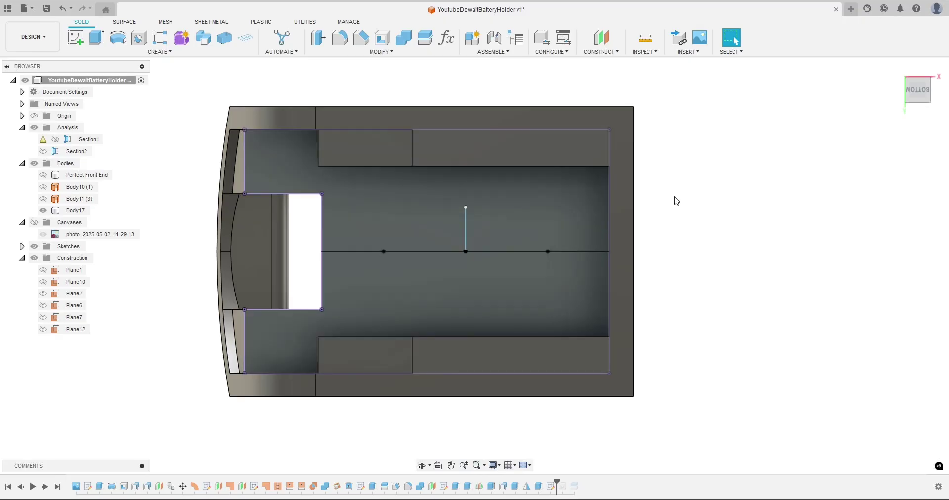
Step: Cut 5.2 mm countersunk holes, 20 mm deep with a 90° countersink, at the two outer points of the sketched pattern
middle_click_drag(689, 204, 708, 202)
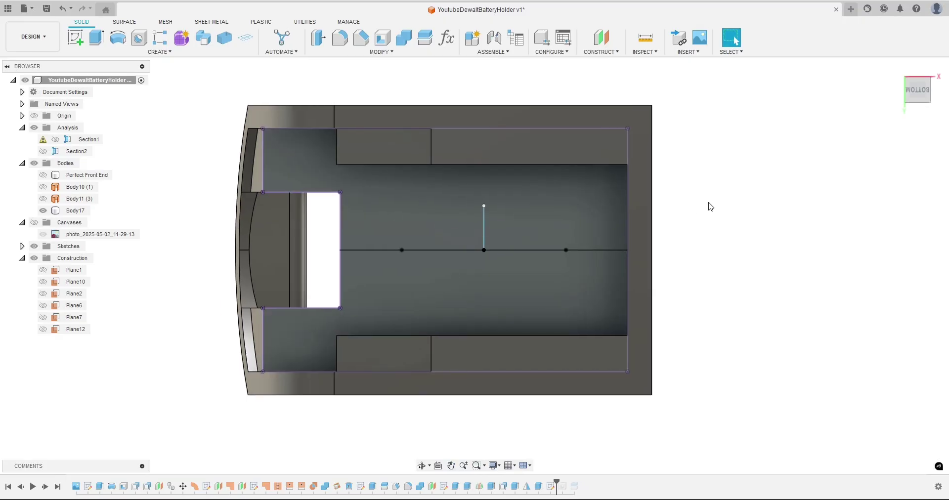
left_click(141, 39)
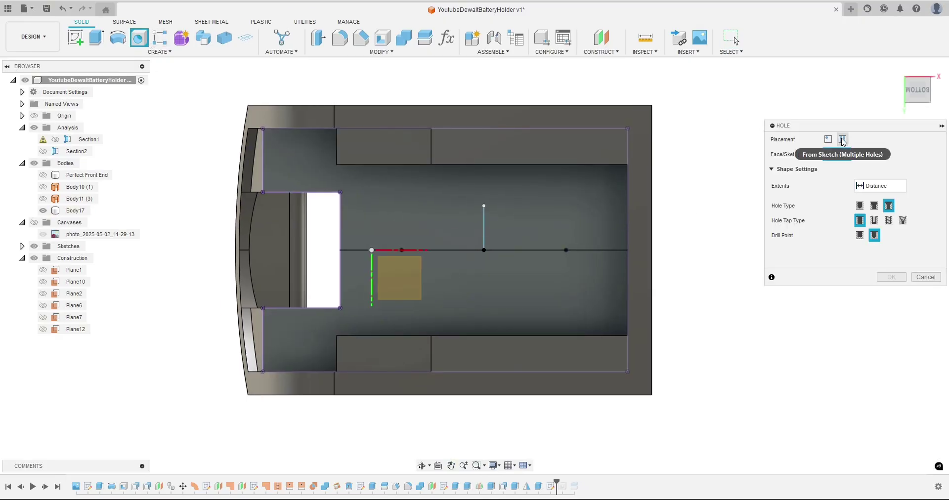
left_click(843, 139)
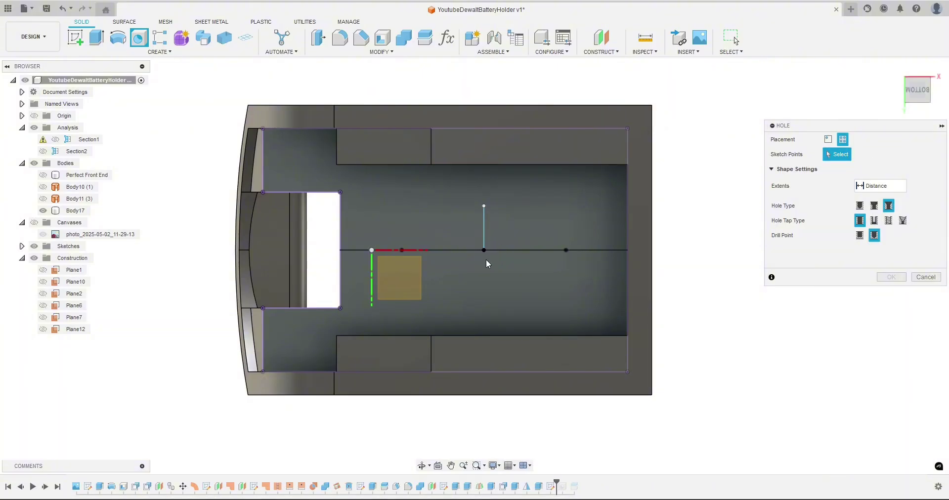
left_click(402, 249)
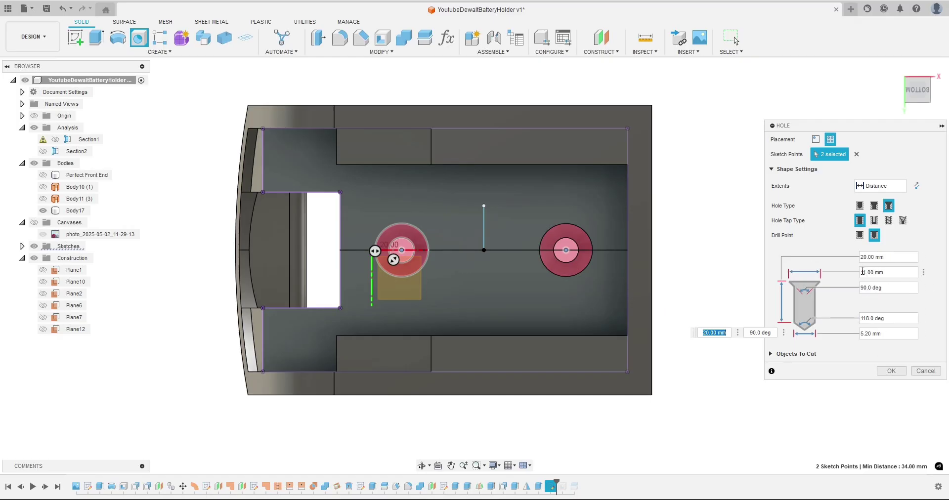
left_click(891, 370)
Step: Inspect the two countersunk holes, the pocket floor and the stepped side rails of the holder
middle_click_drag(736, 330, 758, 333, "shift")
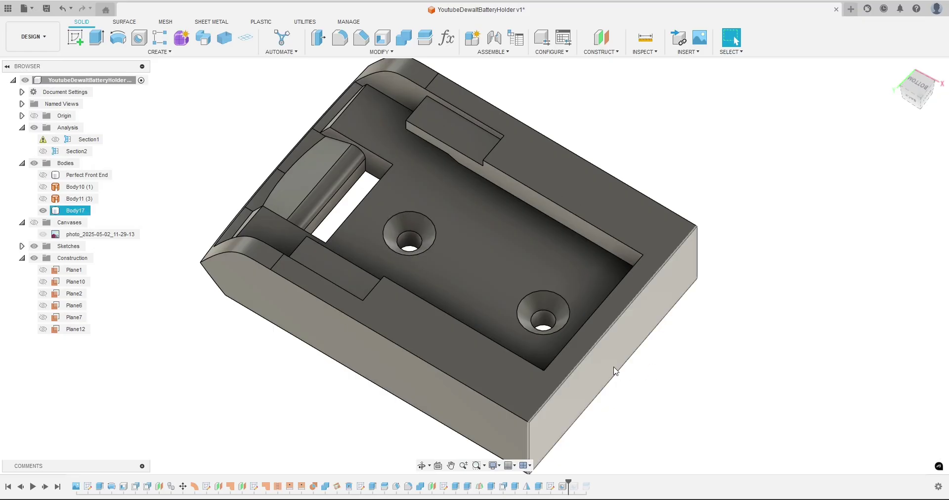
middle_click_drag(652, 379, 677, 366, "shift")
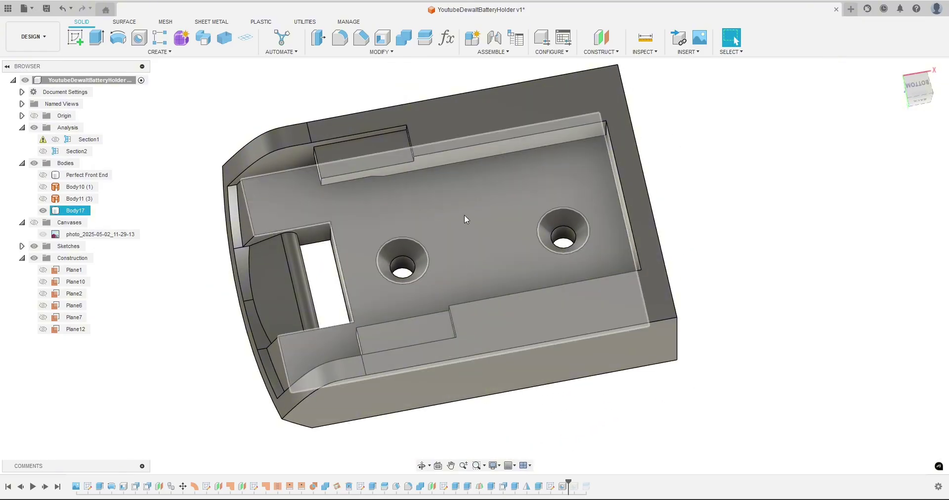
middle_click_drag(720, 288, 647, 428, "shift")
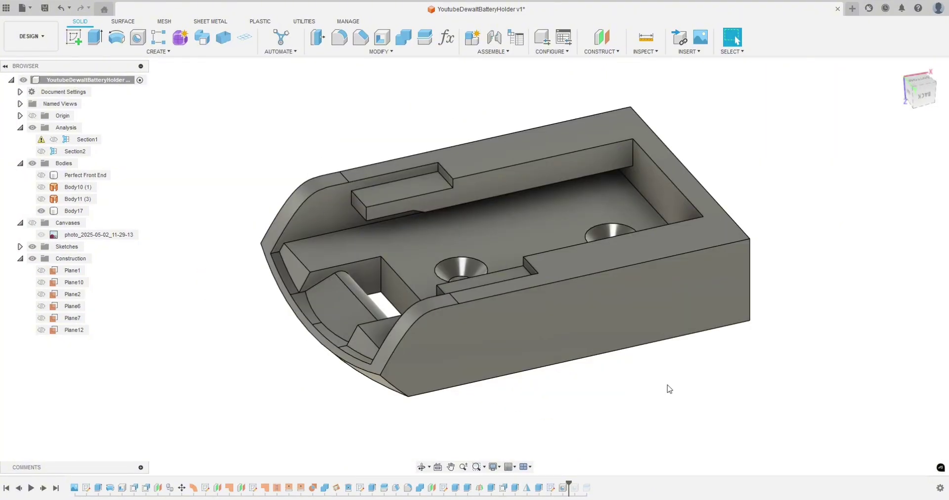
left_click(556, 202)
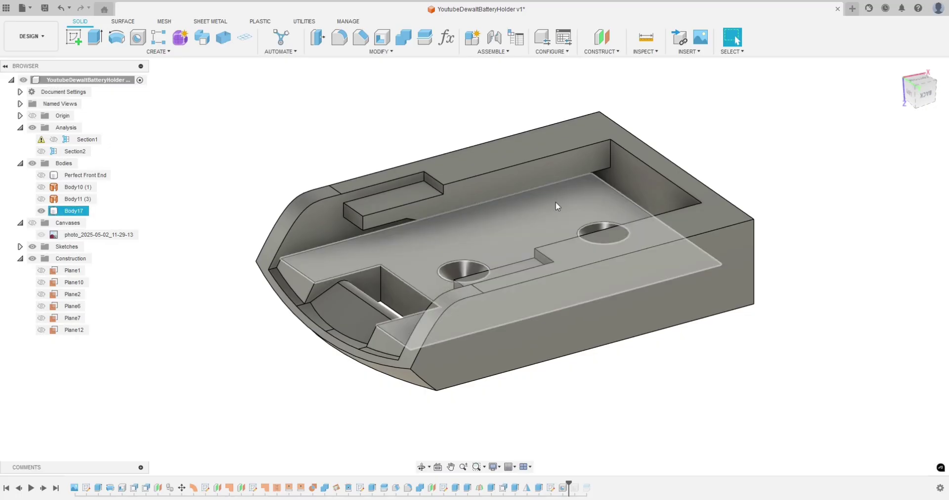
scroll(396, 224, "up", 3)
scroll(377, 227, "up", 2)
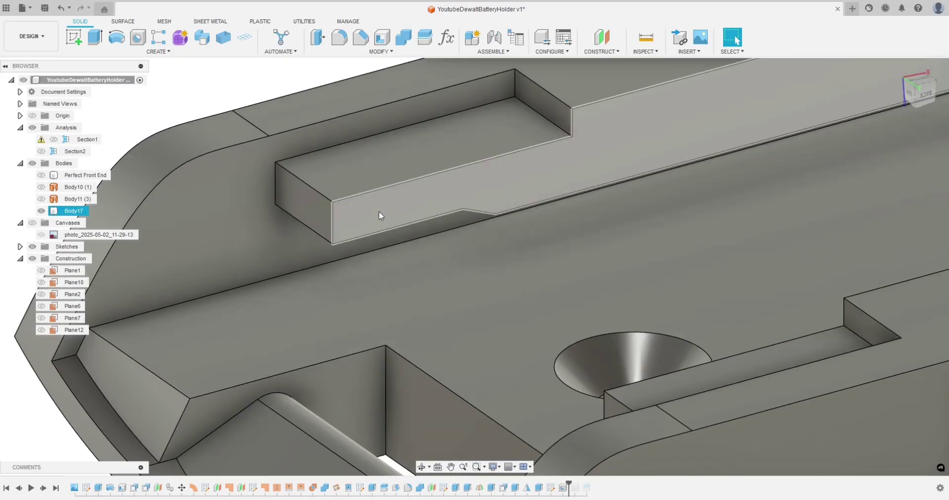
scroll(383, 245, "down", 5)
left_click(381, 138)
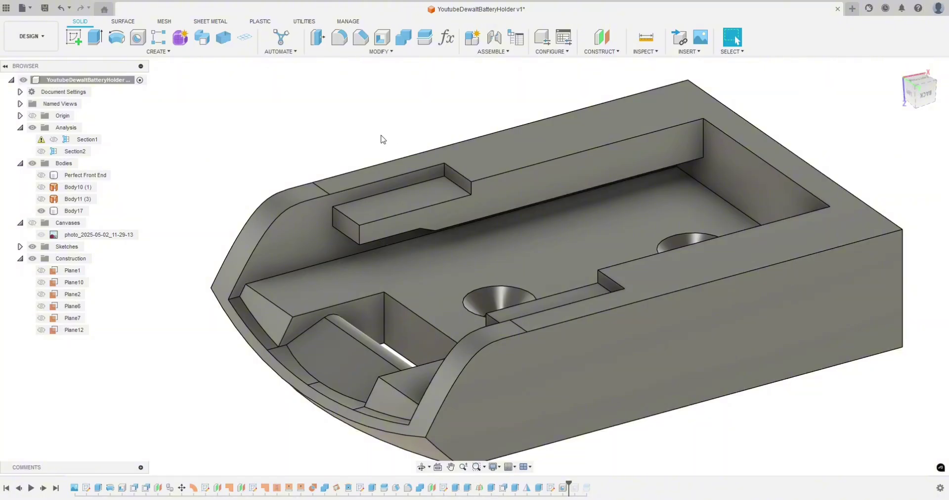
scroll(261, 187, "down", 1)
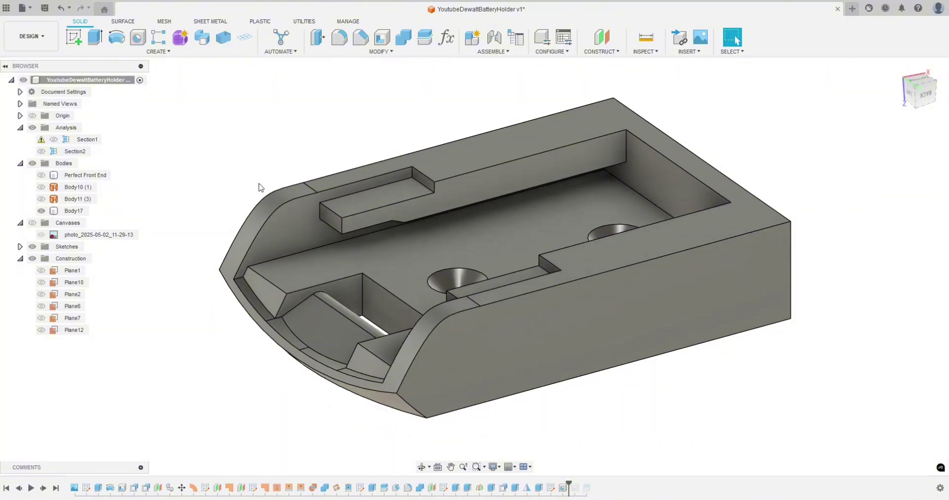
Step: Review the whole holder body from several sides, including its closed end, underside and latch end
middle_click_drag(671, 399, 635, 440, "shift")
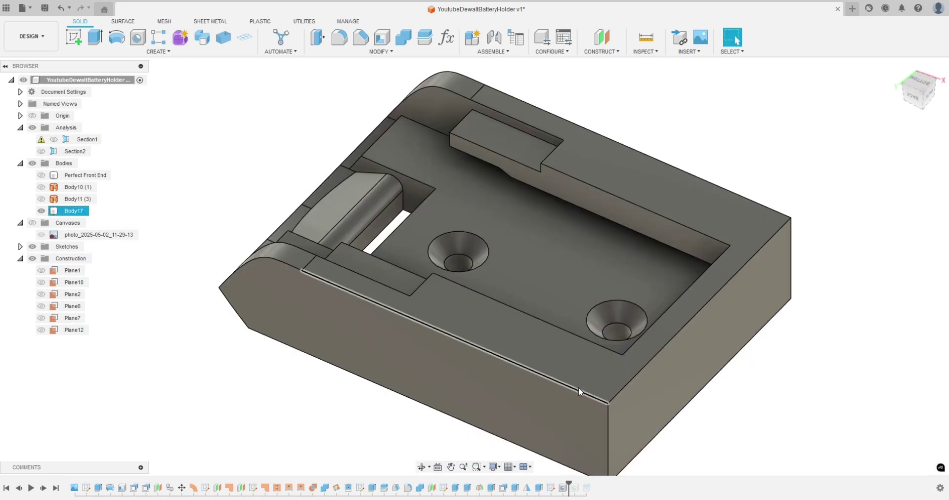
left_click(754, 386)
middle_click_drag(718, 400, 780, 381, "shift")
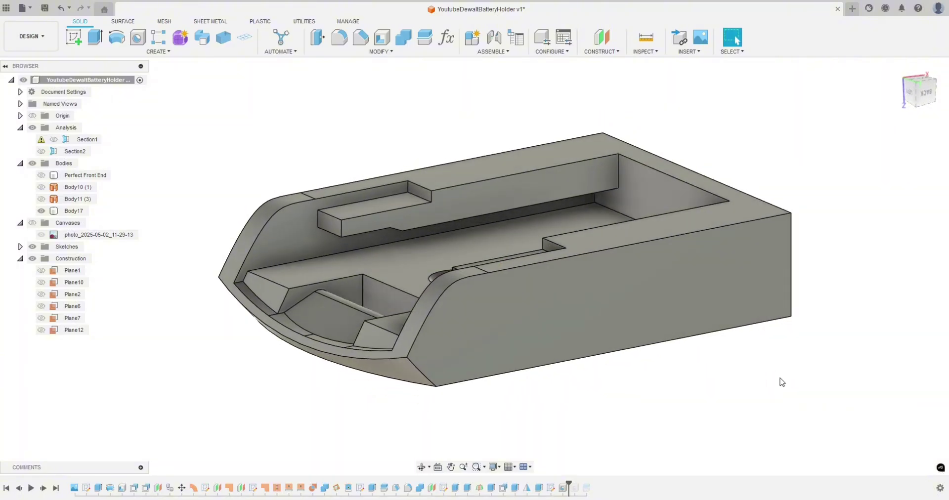
middle_click_drag(694, 365, 676, 393, "shift")
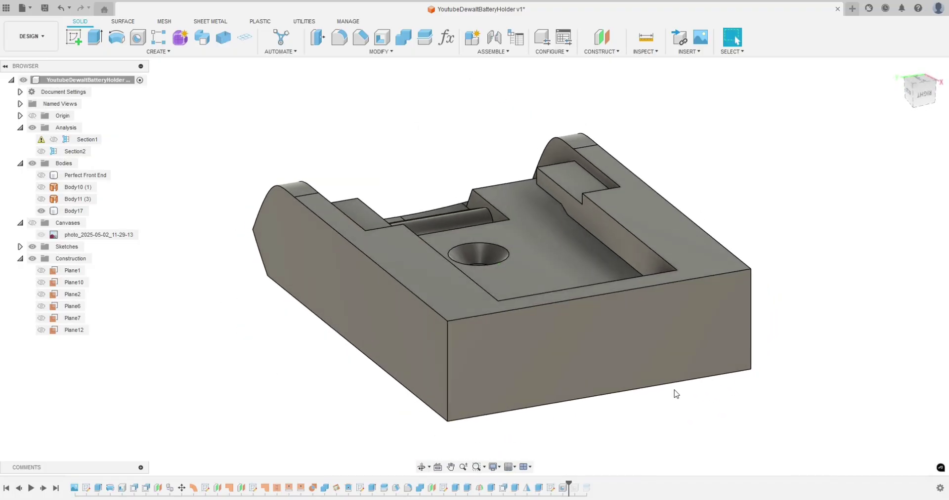
middle_click_drag(621, 360, 662, 349, "shift")
scroll(662, 348, "down", 5)
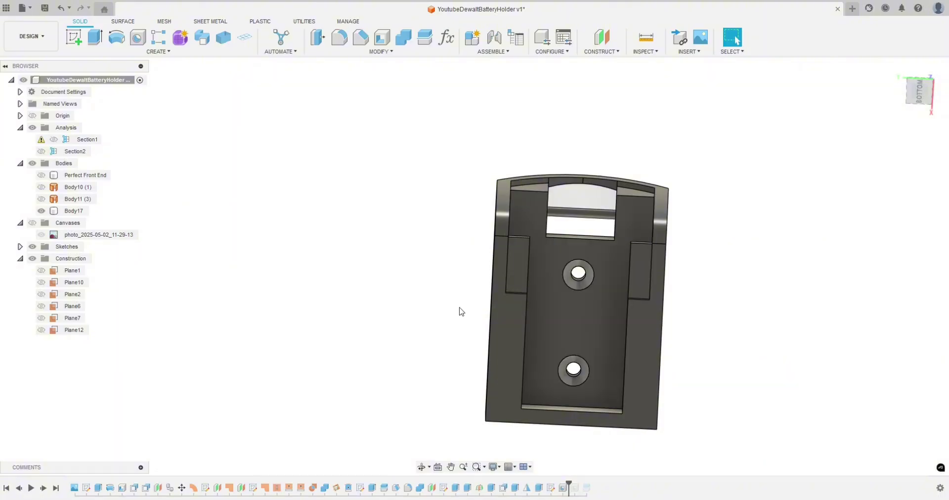
middle_click_drag(440, 298, 404, 214, "shift")
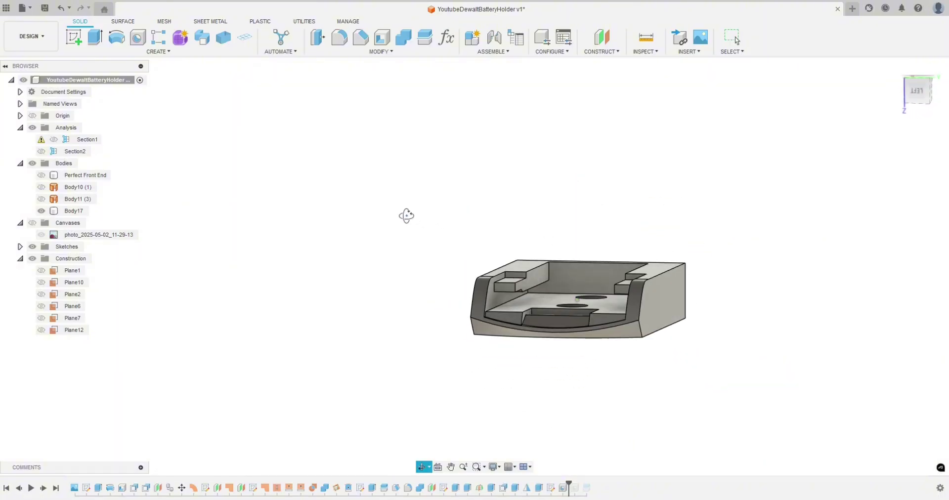
middle_click_drag(455, 379, 505, 324, "shift")
scroll(505, 324, "up", 5)
middle_click_drag(559, 230, 516, 214, "shift")
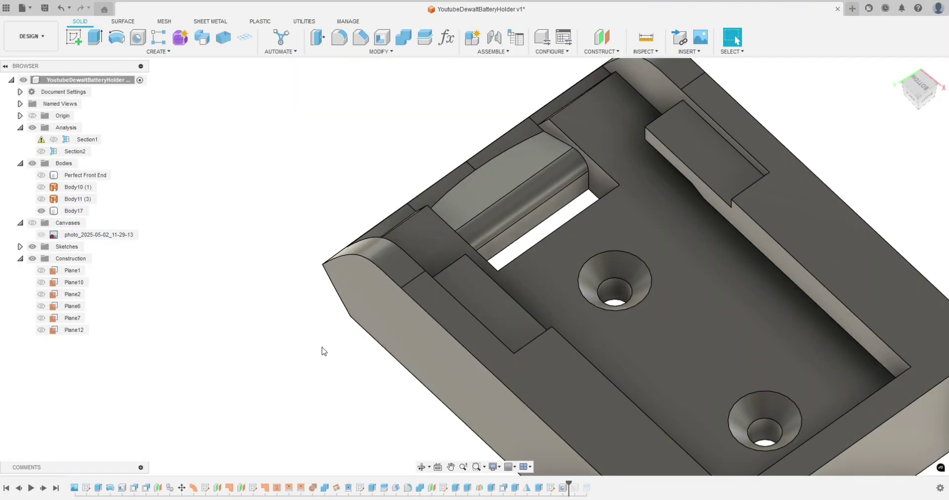
middle_click_drag(324, 351, 353, 324, "shift")
scroll(262, 187, "up", 3)
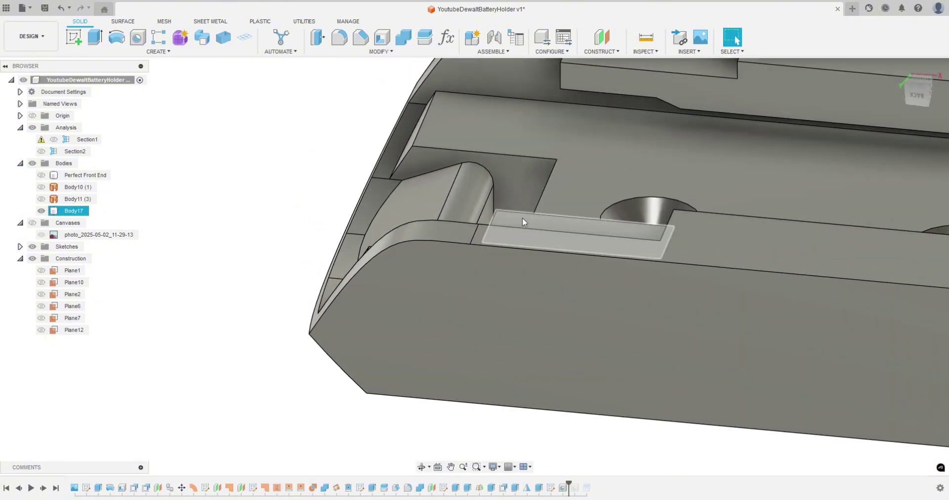
Step: Examine the latch's flat and rounded faces and check which fillet and combine features in the design history shape them
middle_click_drag(522, 218, 484, 256, "shift")
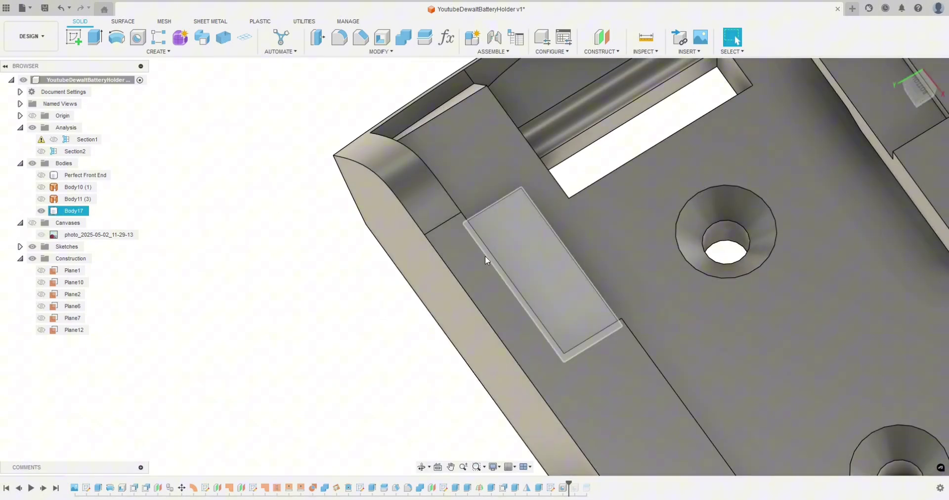
left_click(586, 144)
middle_click_drag(326, 296, 372, 204, "shift")
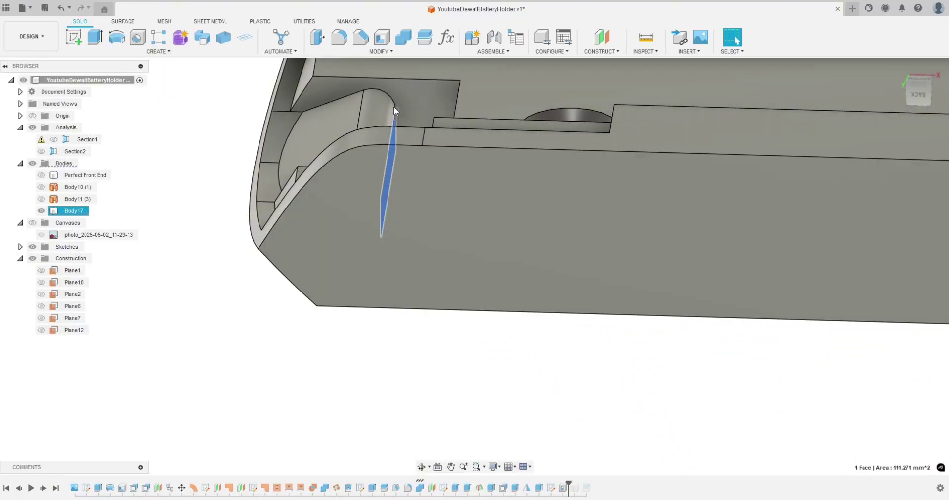
scroll(410, 336, "down", 2)
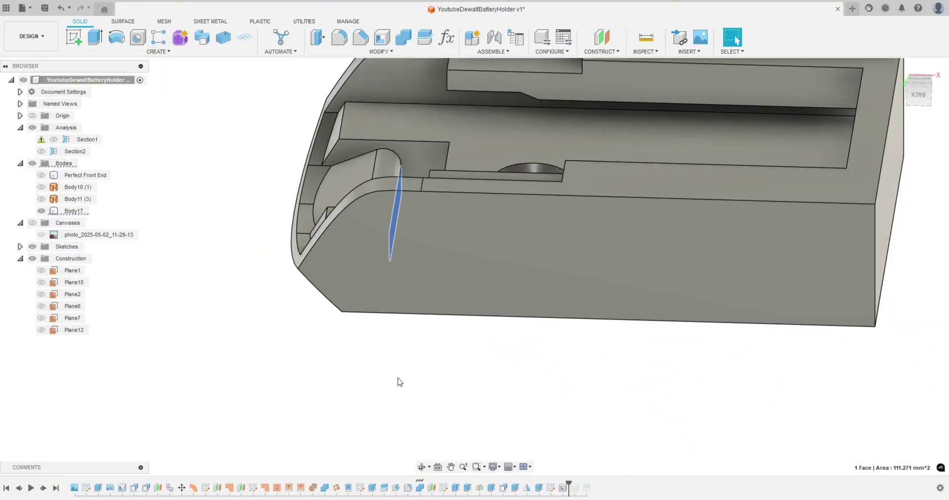
scroll(388, 395, "down", 1)
scroll(221, 248, "up", 4)
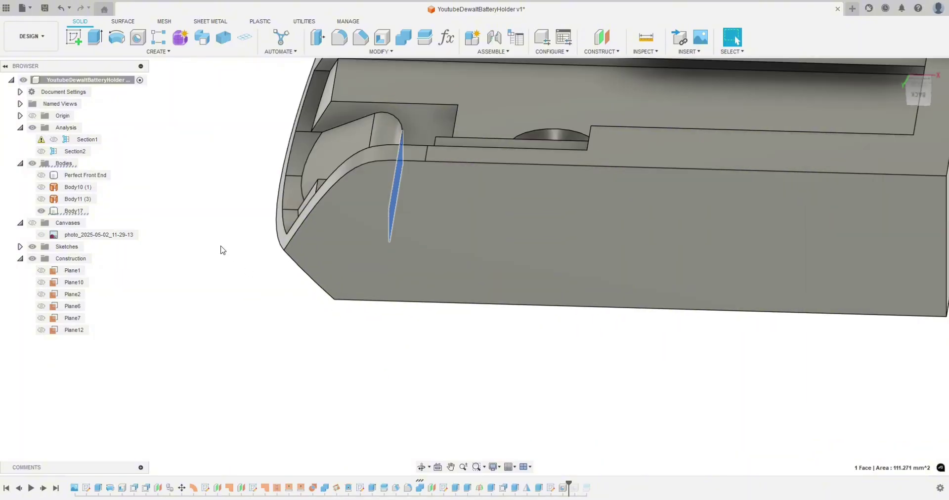
middle_click_drag(222, 259, 248, 343, "shift")
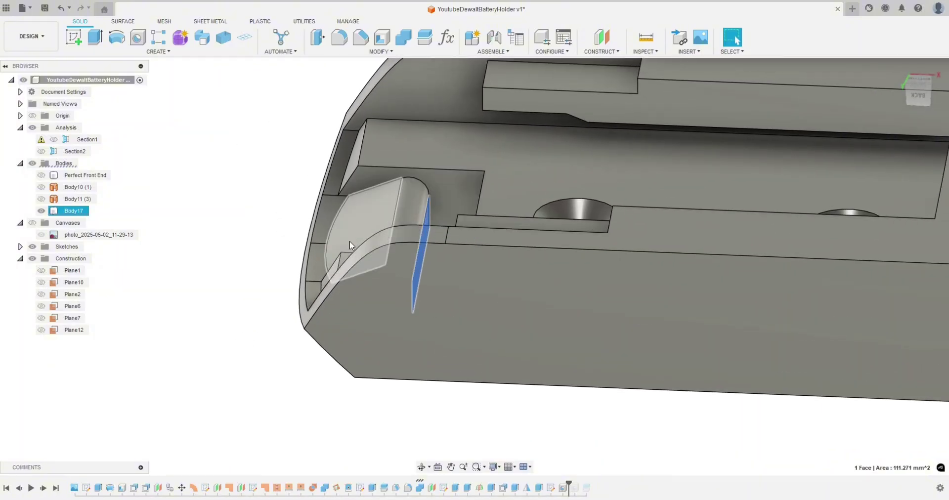
left_click(409, 205)
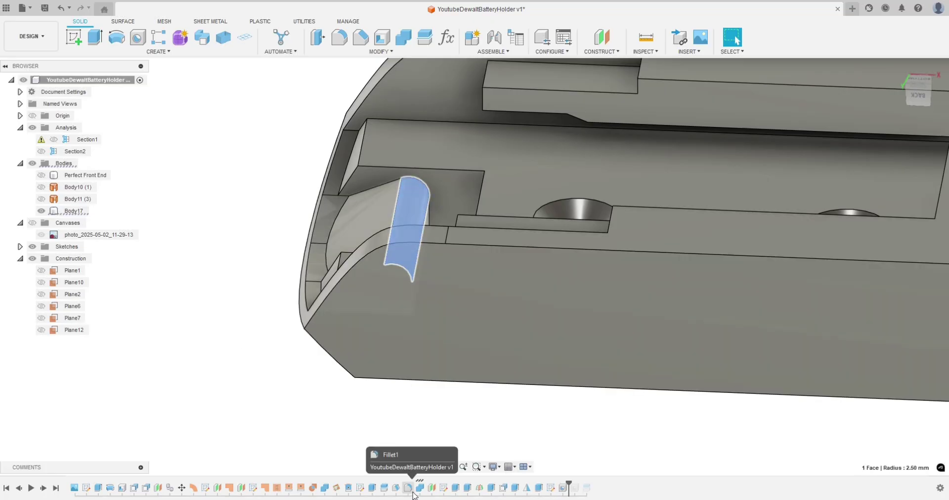
left_click(357, 382)
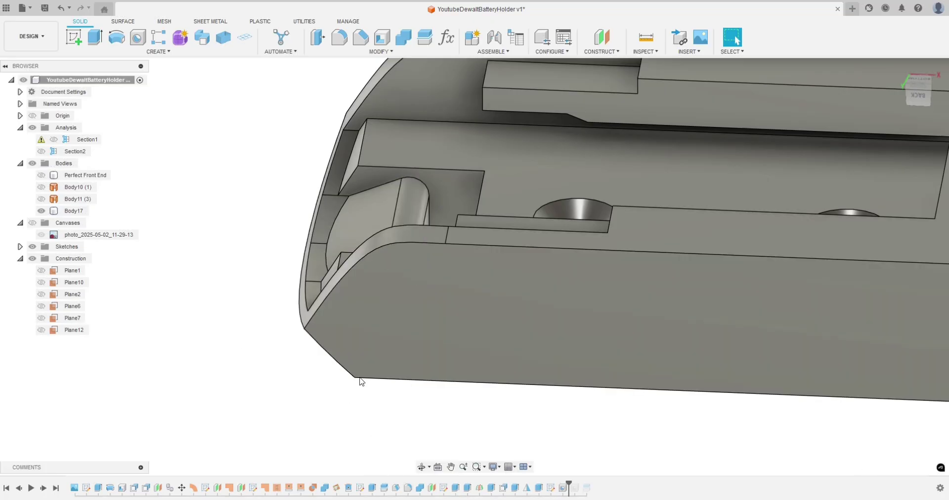
left_click(408, 213)
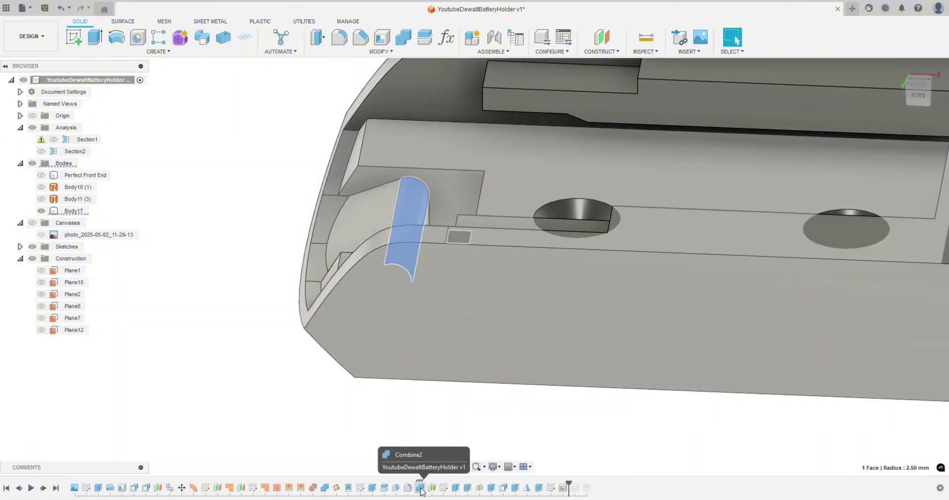
left_click(420, 488)
left_click(441, 417)
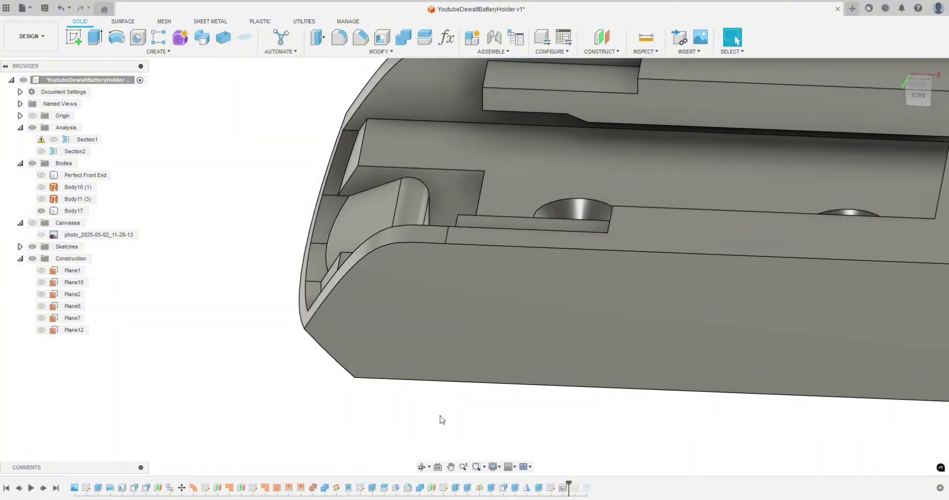
Step: Edit the fillet on the latch's rounded edge and set its radius to 1.5 mm
middle_click_drag(440, 417, 317, 237, "shift")
left_click(316, 237)
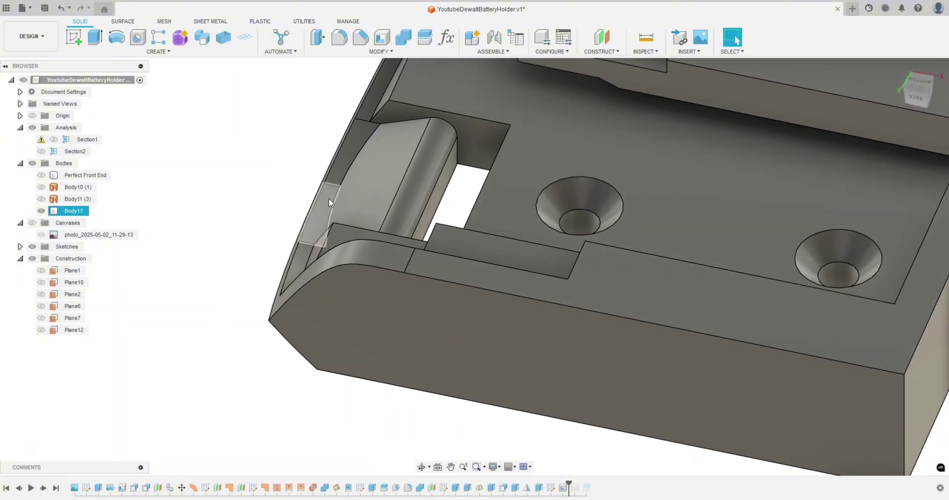
left_click(433, 151)
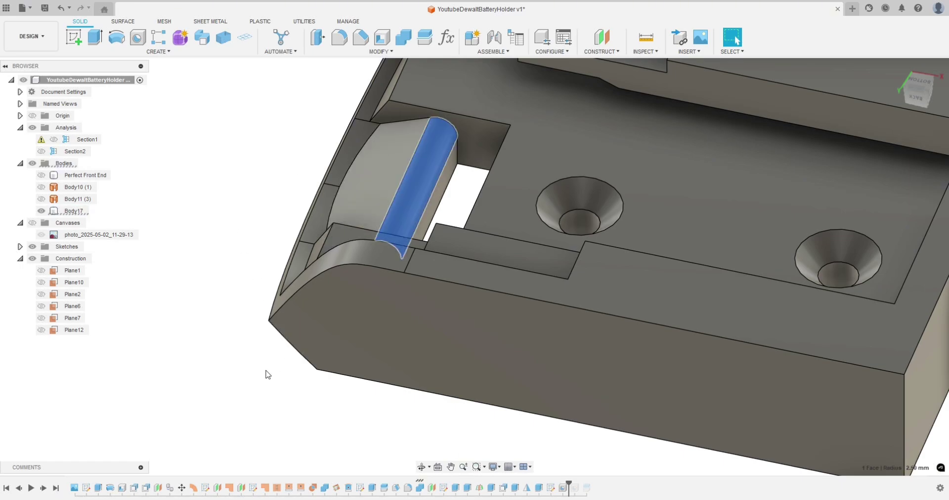
left_click(257, 385)
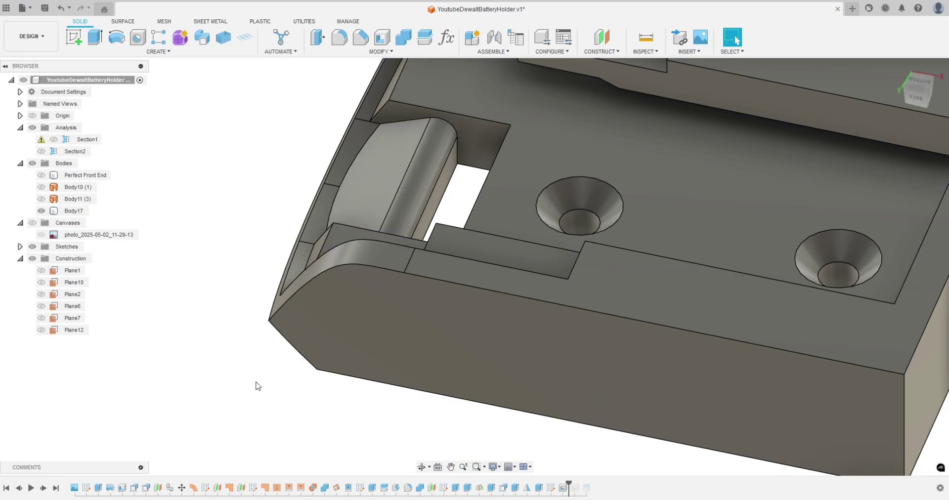
left_click(431, 164)
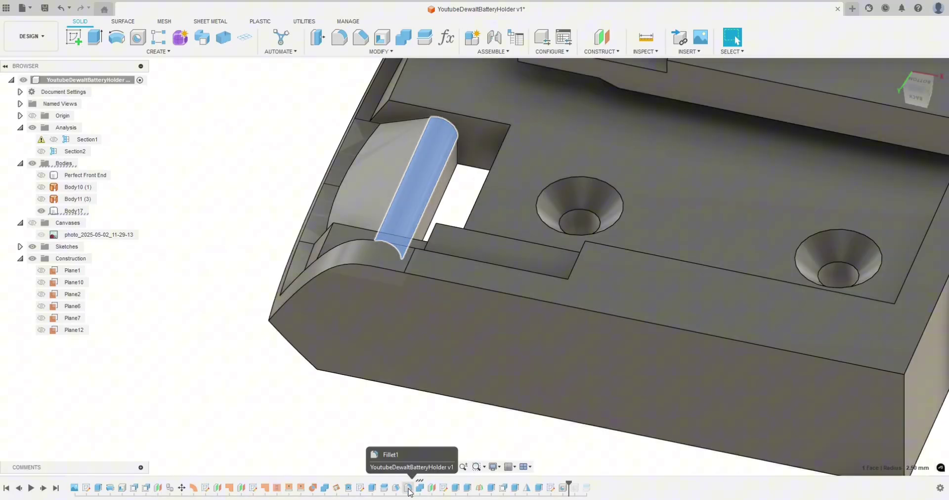
left_click(408, 488)
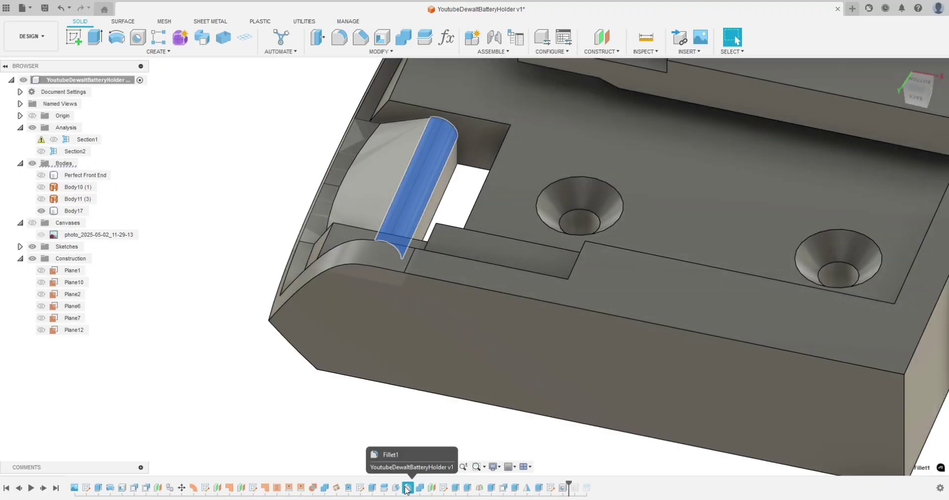
key("Escape")
double_click(408, 489)
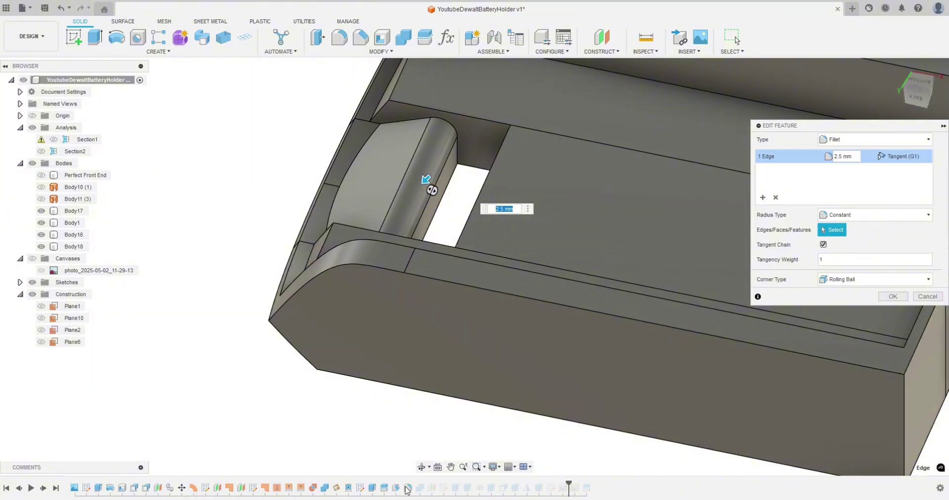
type("1")
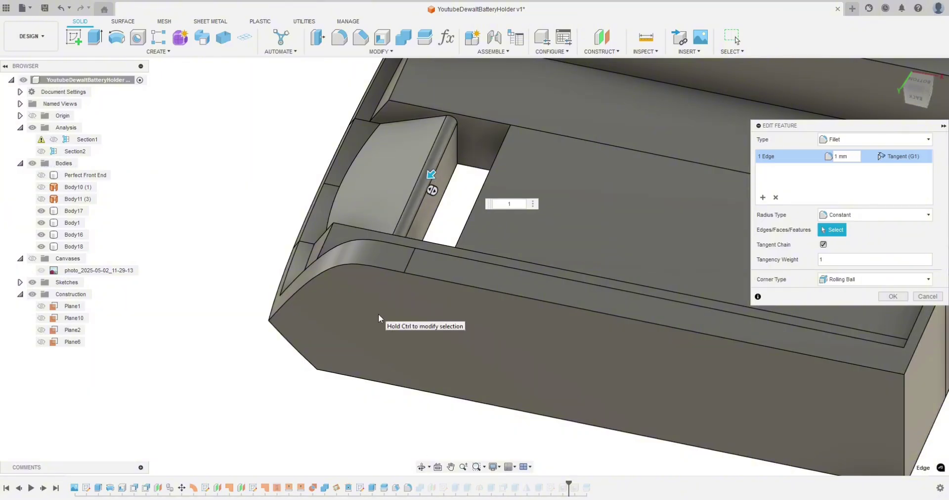
type(".5")
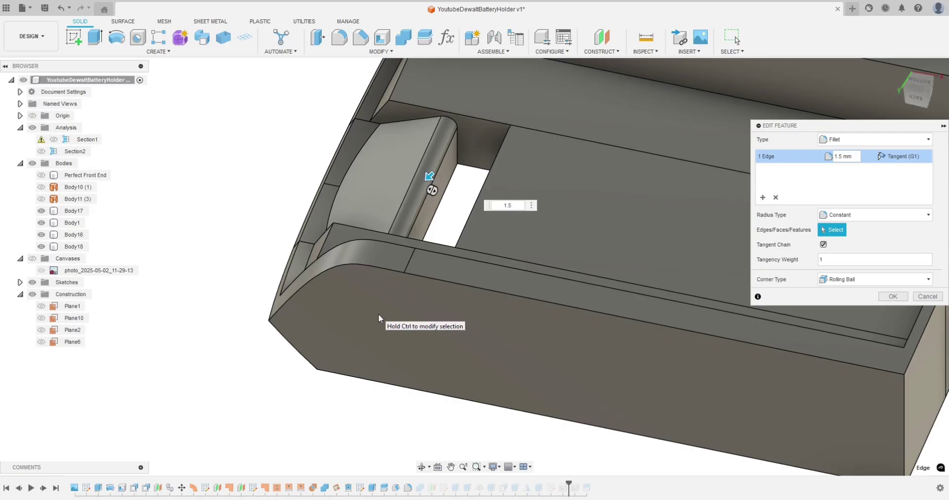
Step: Lower the latch fillet's tangency weight to about 0.494 and apply the edited feature
scroll(433, 206, "up", 2)
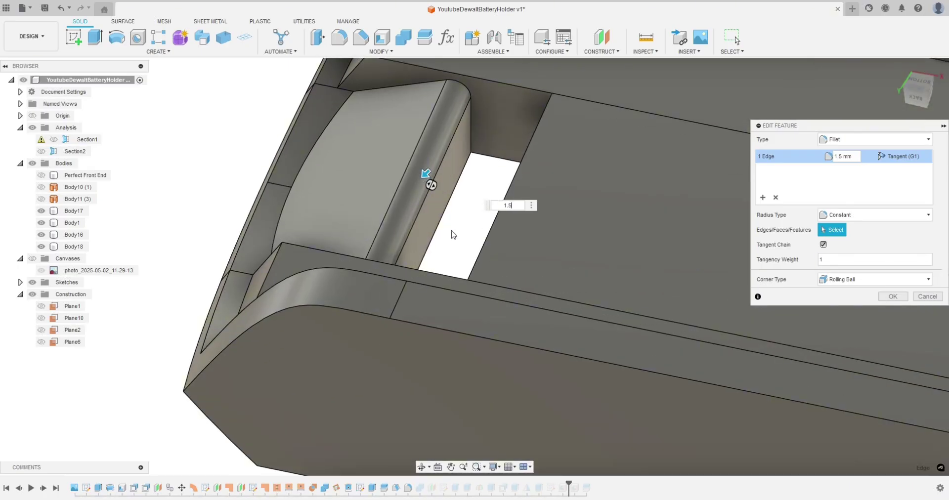
scroll(456, 247, "down", 3)
scroll(466, 225, "up", 3)
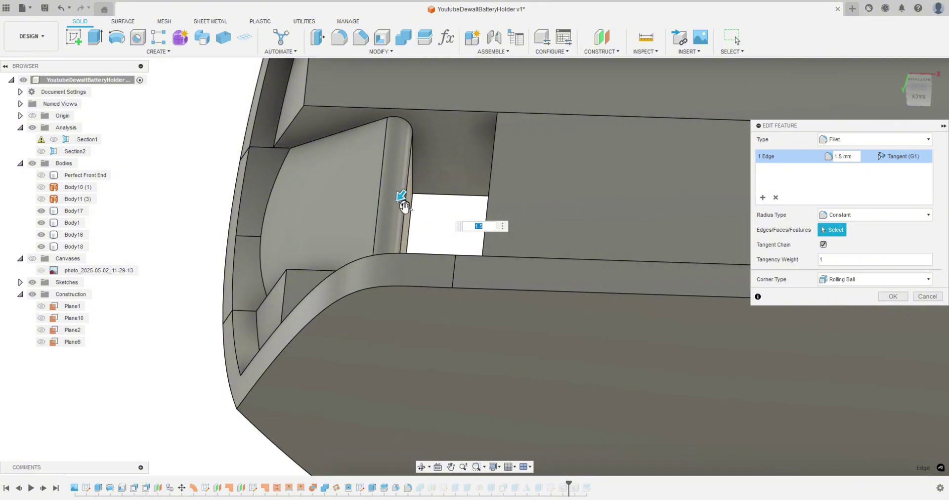
scroll(402, 205, "up", 4)
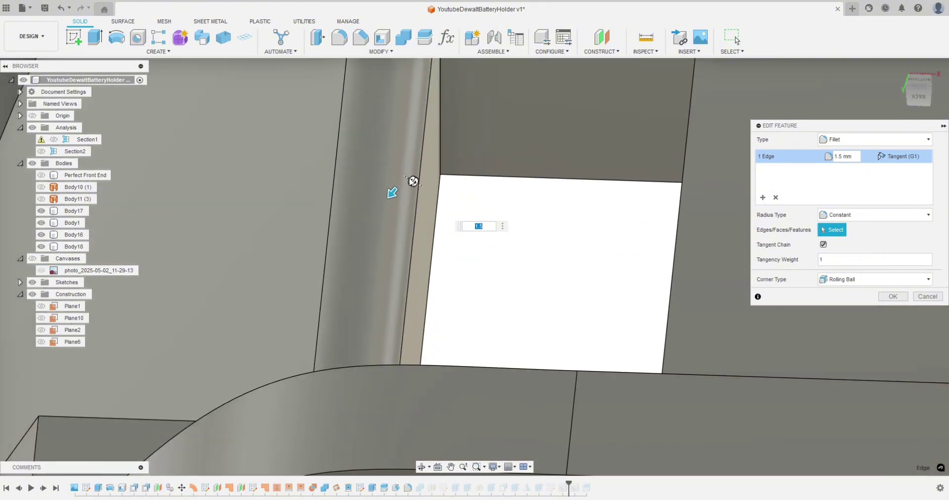
scroll(413, 182, "down", 5)
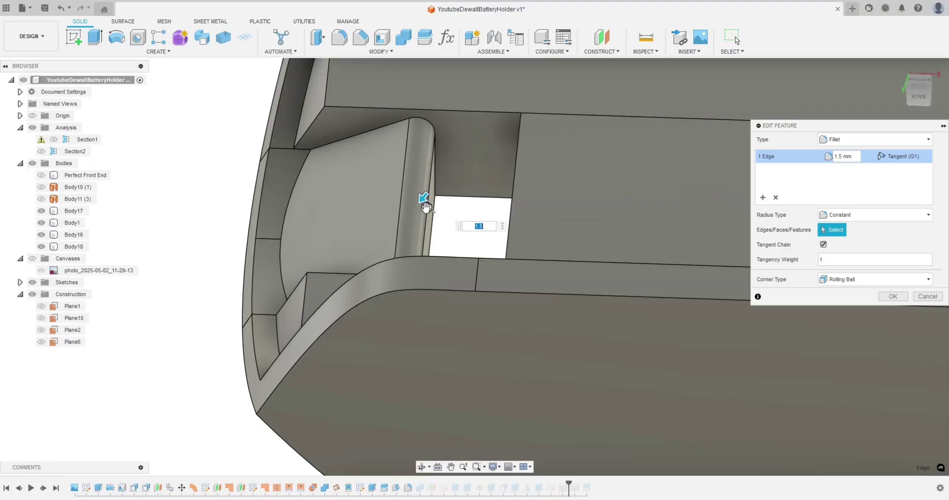
left_click_drag(426, 207, 423, 206)
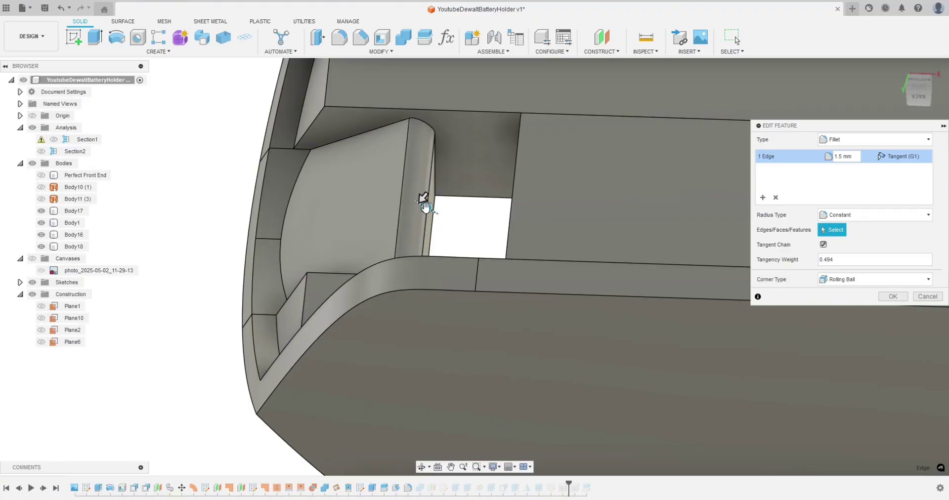
mouse_move(425, 205)
left_mouse_down()
mouse_move(382, 187)
mouse_move(465, 230)
mouse_move(424, 208)
left_mouse_up()
left_click(892, 296)
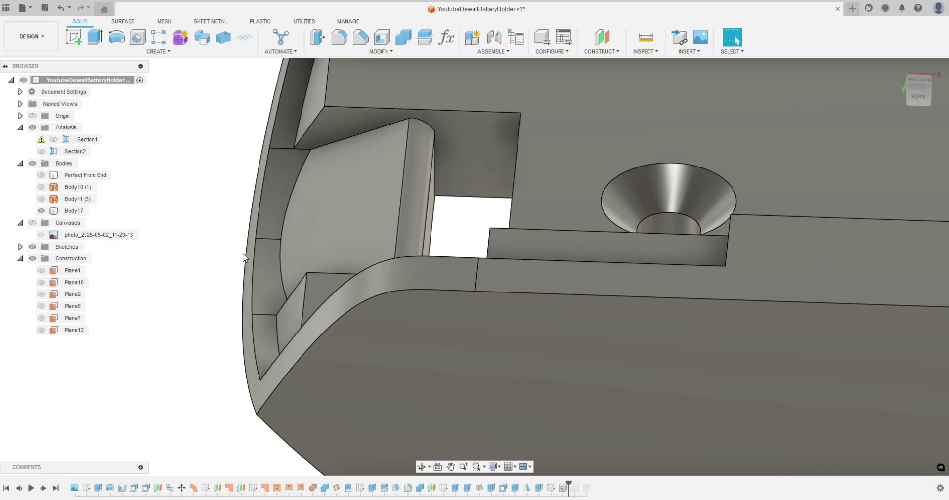
Step: Examine the holder's side rail and slot in cross-section with the Section2 analysis, and hide the section again
scroll(228, 264, "down", 3)
middle_click_drag(192, 359, 303, 266, "shift")
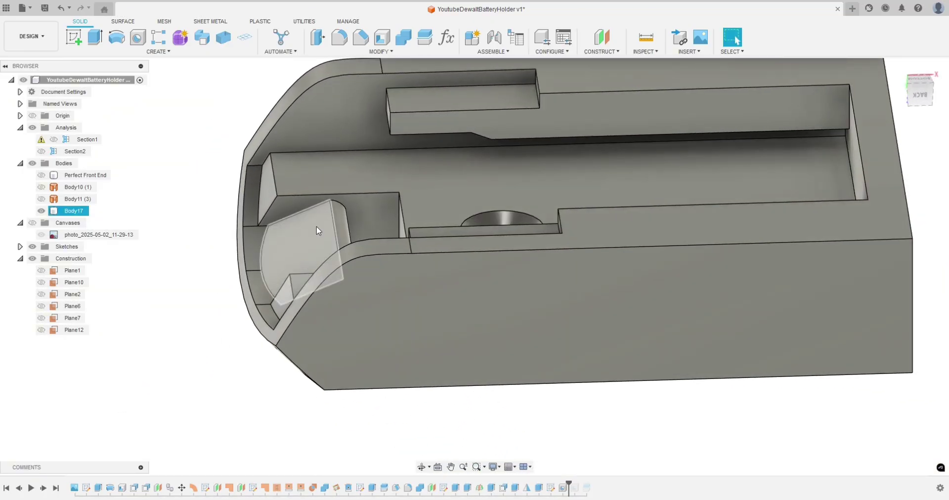
scroll(246, 319, "down", 2)
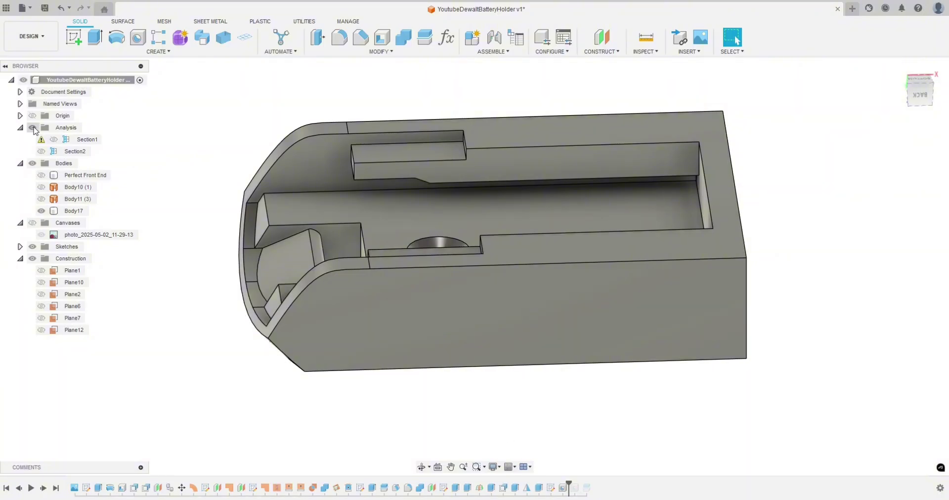
left_click(32, 127)
left_click(41, 151)
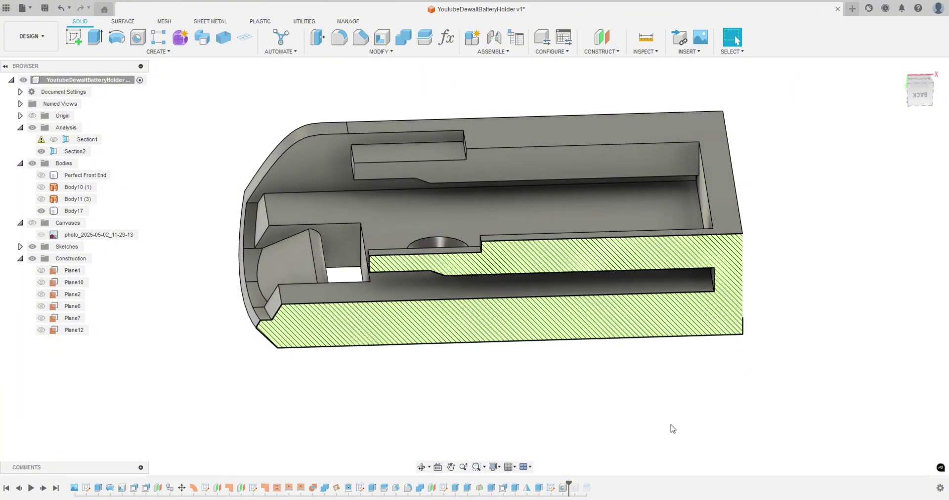
key("F6")
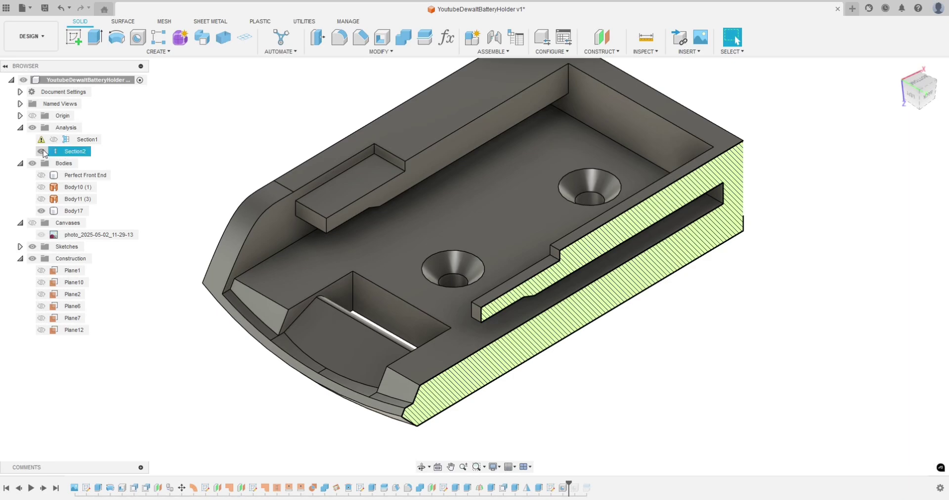
left_click(41, 151)
Step: Examine the holder's outer side walls and the square corners at its closed end from several angles
mouse_move(836, 371)
middle_mouse_down("shift")
mouse_move(838, 383)
mouse_move(765, 389)
mouse_move(646, 383)
mouse_move(639, 360)
mouse_move(658, 350)
mouse_move(610, 343)
middle_mouse_up("shift")
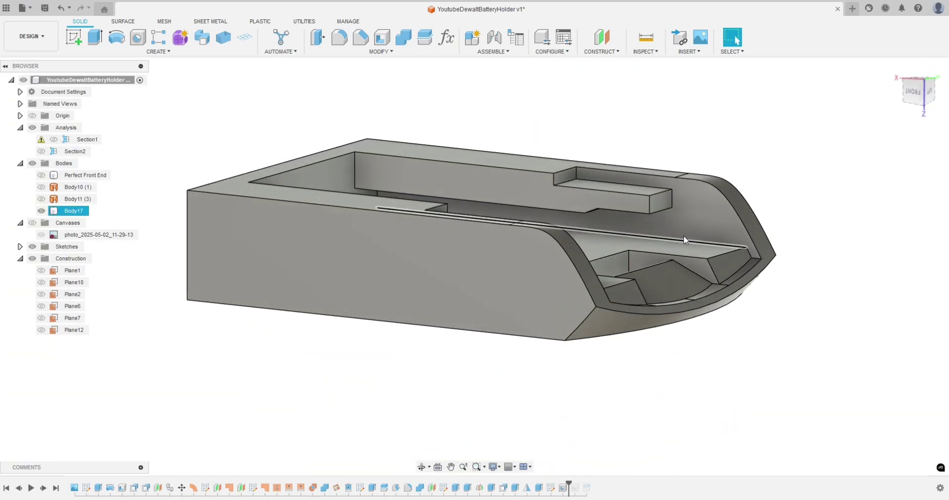
left_click(691, 218)
middle_click_drag(805, 212, 718, 247, "shift")
left_click(734, 278, "ctrl")
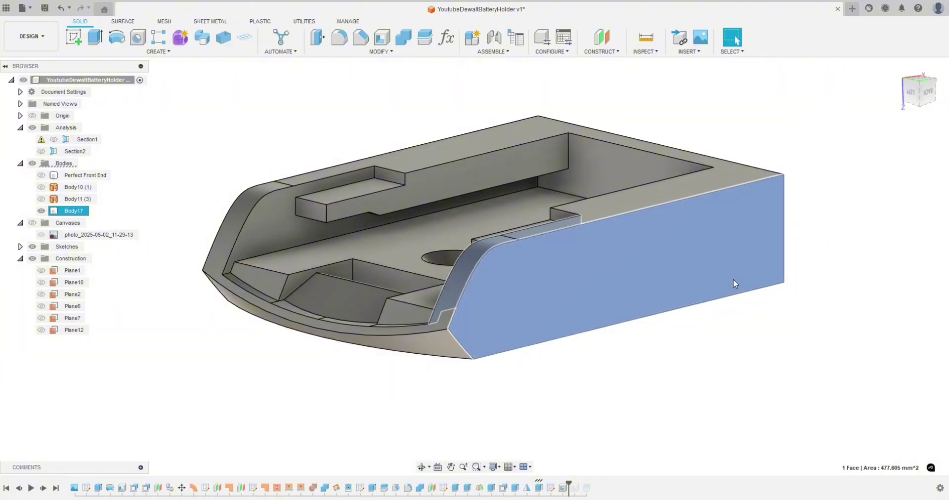
middle_click_drag(733, 279, 678, 237, "shift")
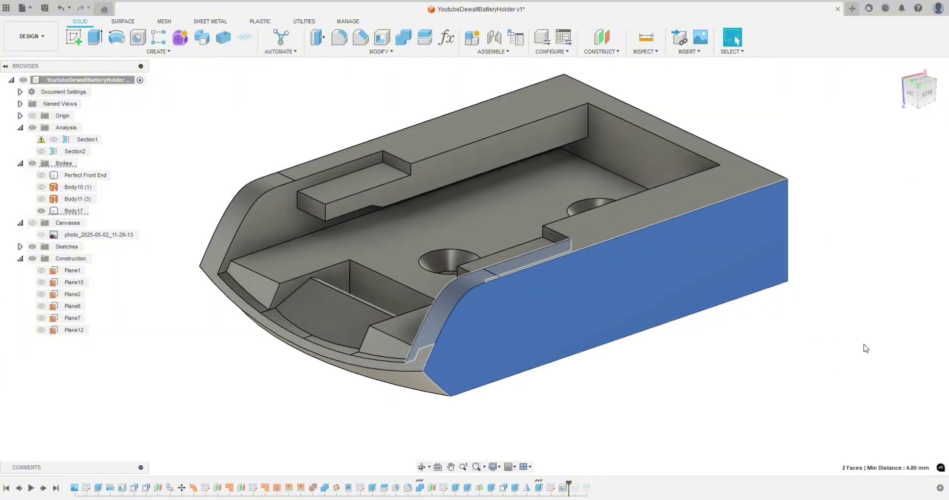
middle_click_drag(862, 345, 761, 301, "shift")
left_click(799, 381)
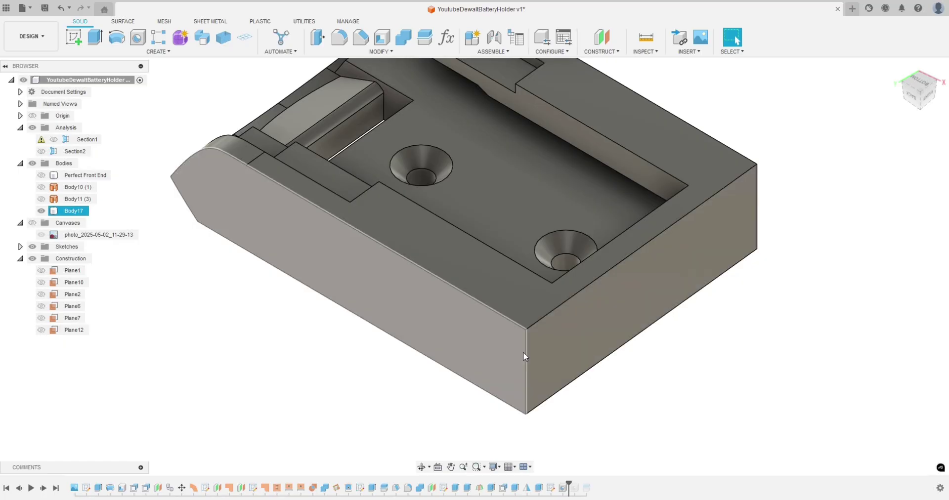
Step: Chamfer the two vertical corner edges at the holder's closed end by 6 mm with equal distances
left_click(523, 352)
middle_click_drag(744, 385, 851, 294, "shift")
left_click(824, 279, "ctrl")
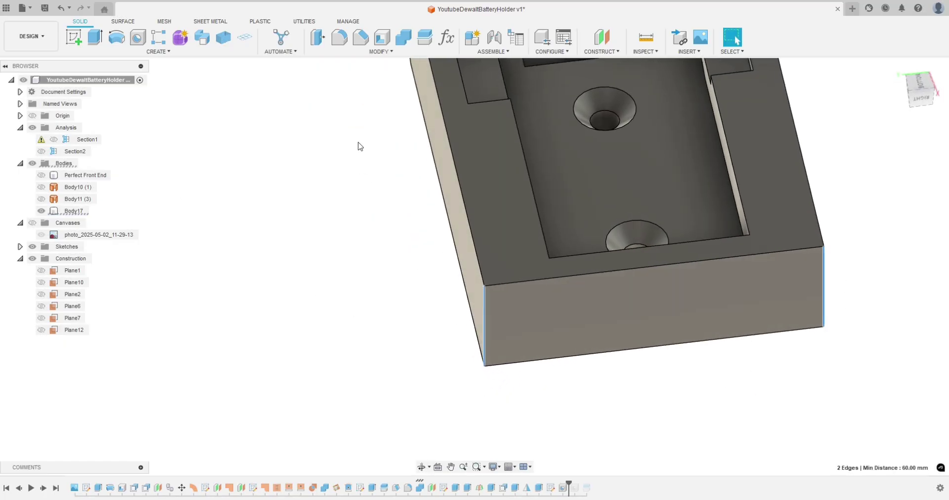
left_click(360, 37)
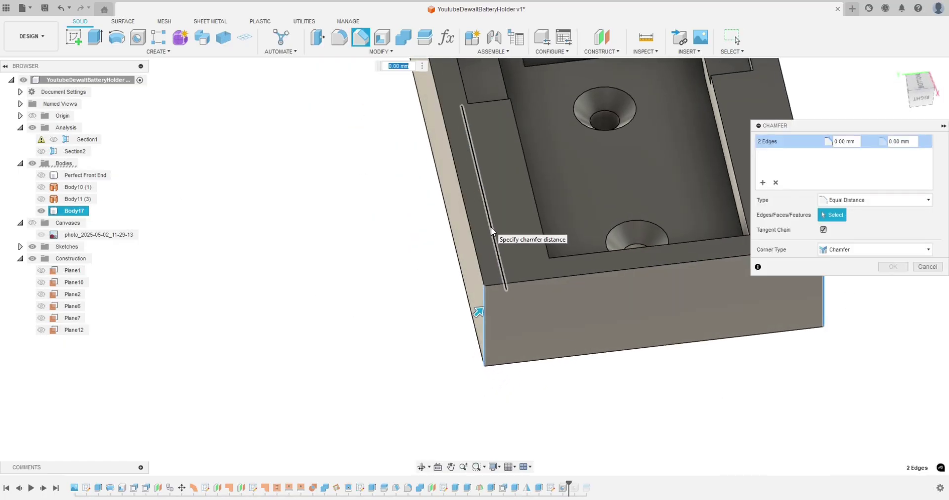
type("4")
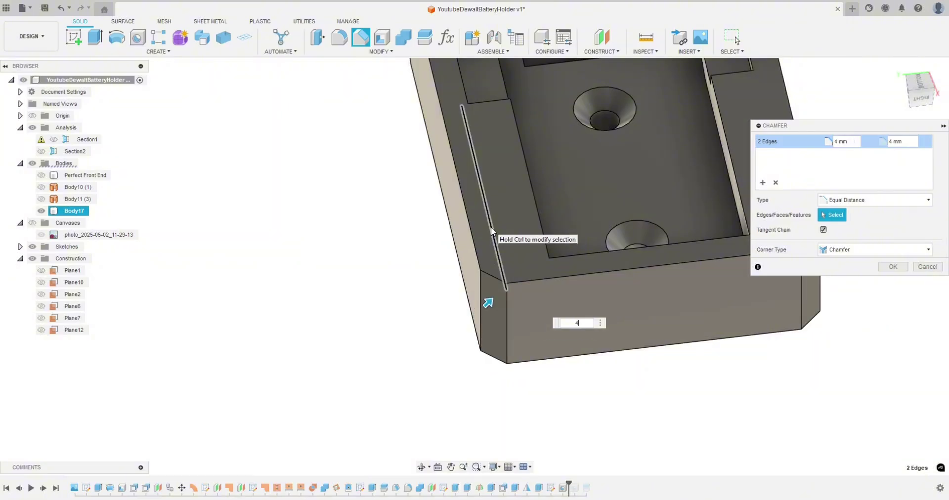
type("6")
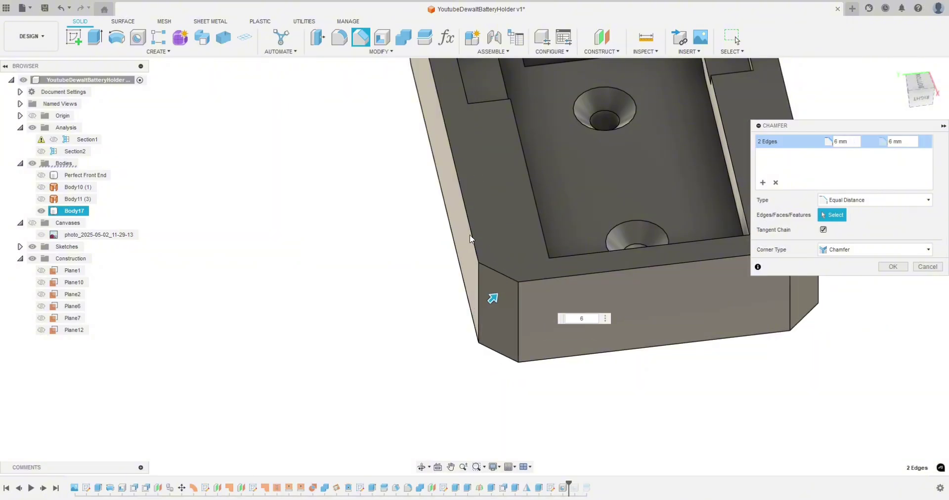
middle_click_drag(470, 232, 374, 285)
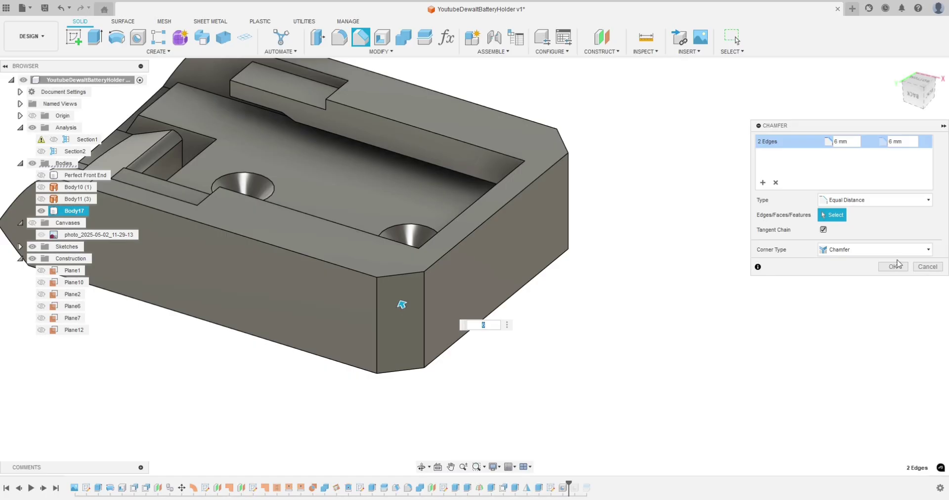
left_click(893, 266)
Step: Chamfer all edges of the holder's flat mounting face, including its slot and screw-hole openings, by 0.3 mm with equal distances
middle_click_drag(766, 277, 642, 311, "shift")
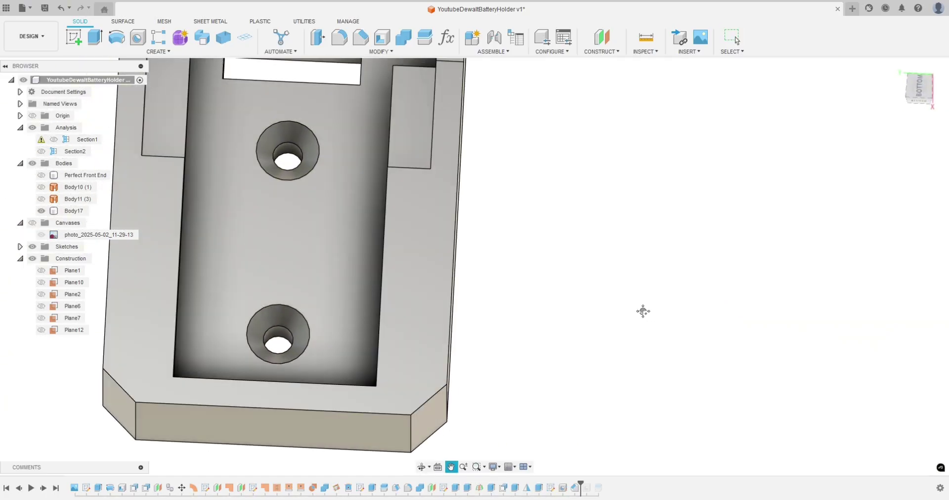
scroll(640, 311, "down", 2)
scroll(725, 354, "down", 3)
middle_click_drag(701, 350, 741, 317, "shift")
scroll(741, 317, "up", 6)
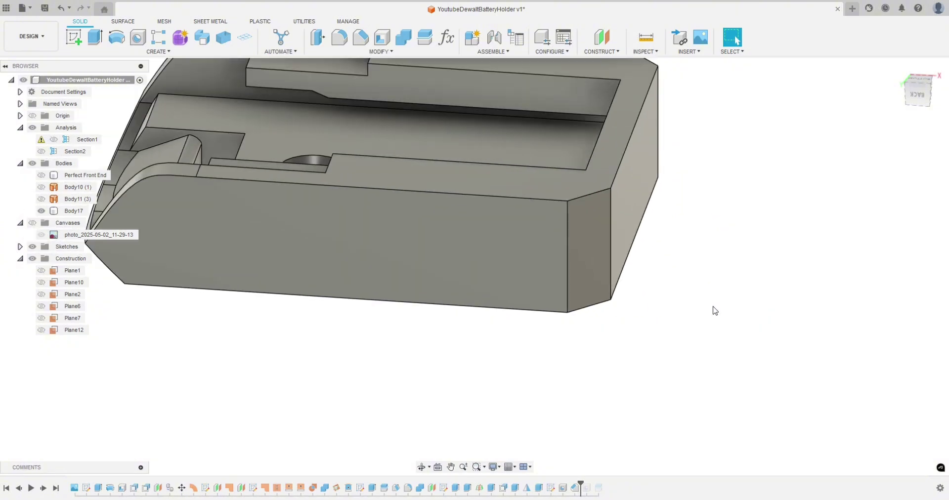
middle_click_drag(631, 349, 684, 383, "shift")
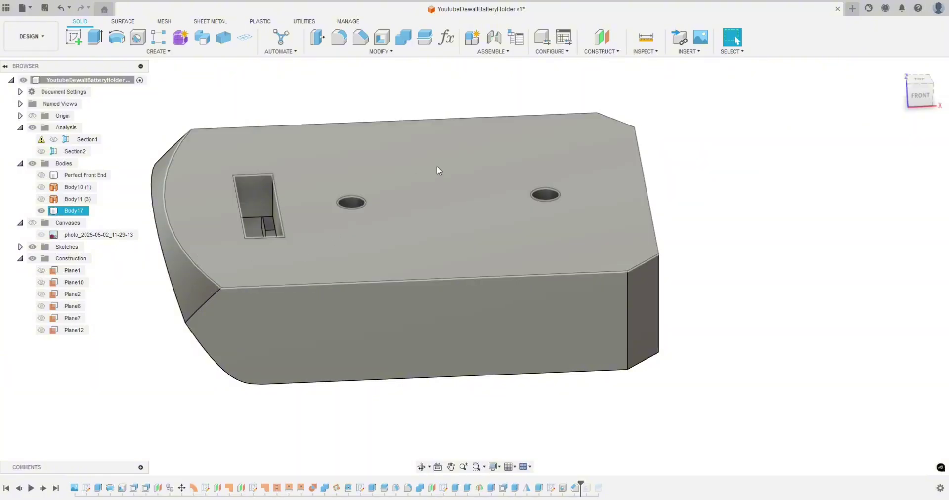
left_click(460, 198)
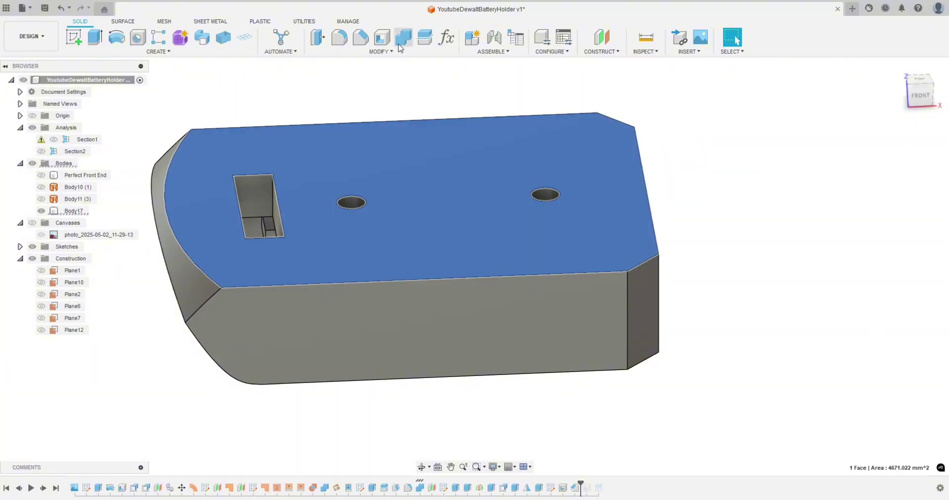
left_click(361, 37)
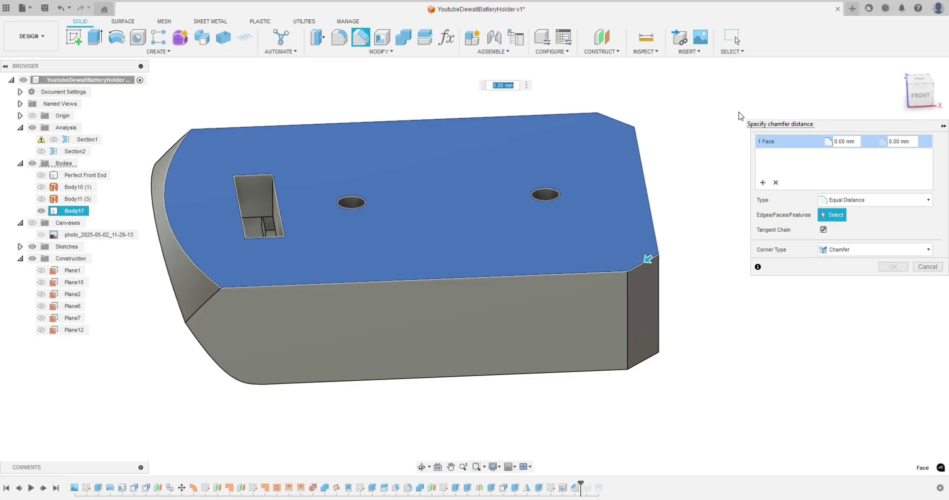
type(".3")
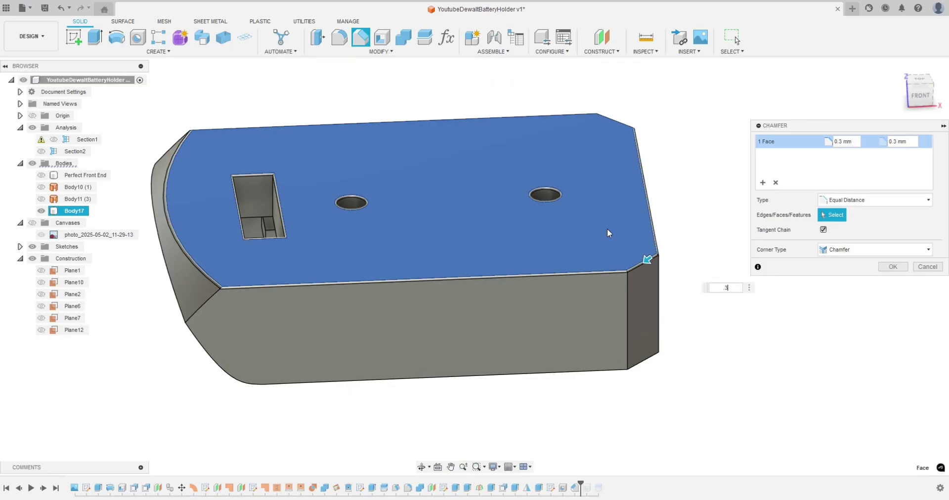
scroll(647, 247, "up", 2)
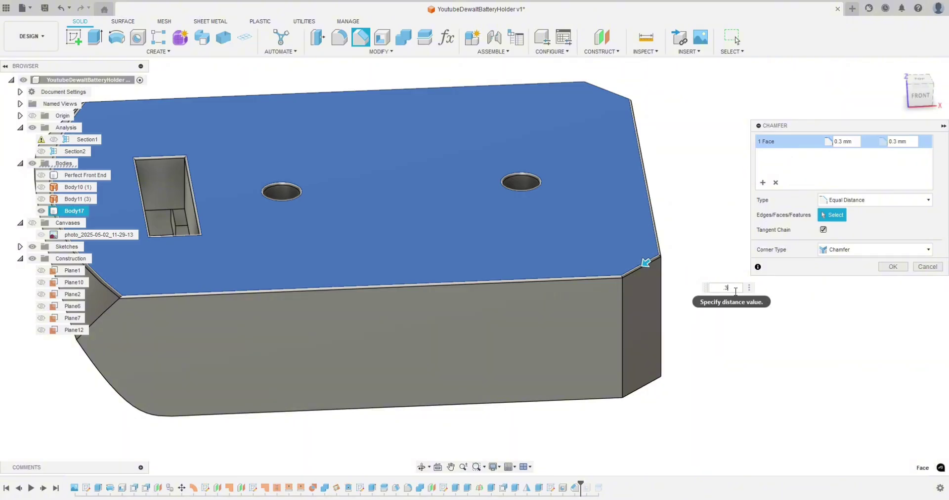
scroll(639, 272, "up", 1)
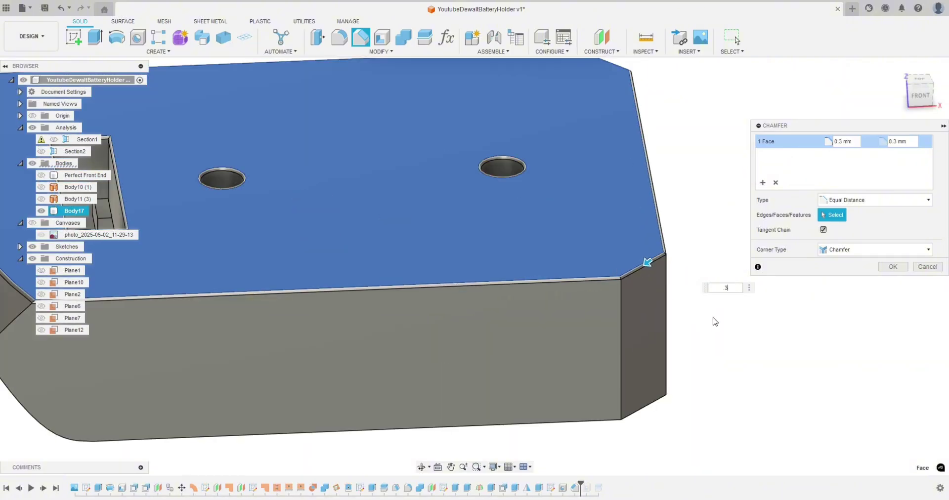
scroll(713, 322, "down", 1)
key("BackSpace")
type("2")
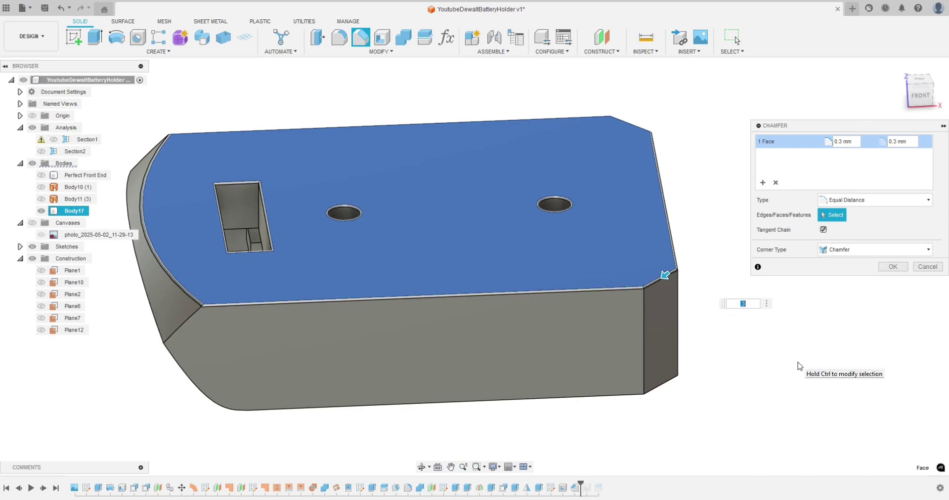
key("Return")
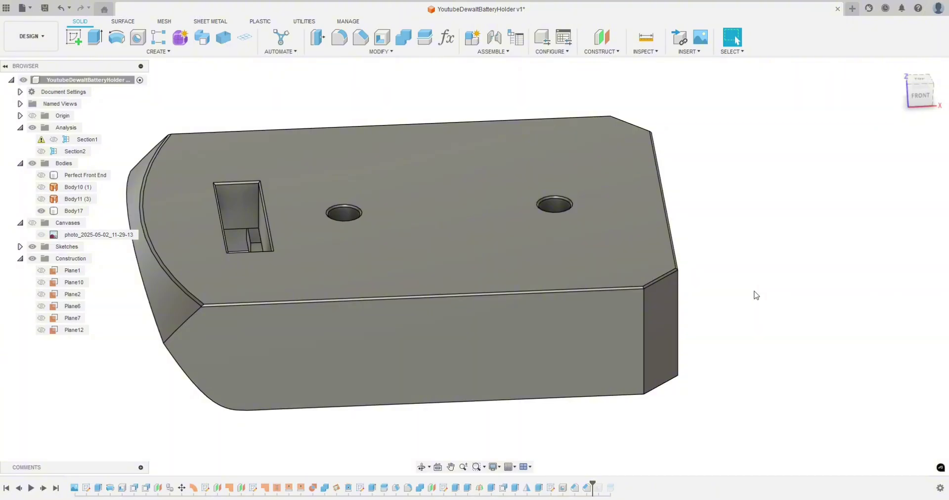
scroll(753, 294, "down", 2)
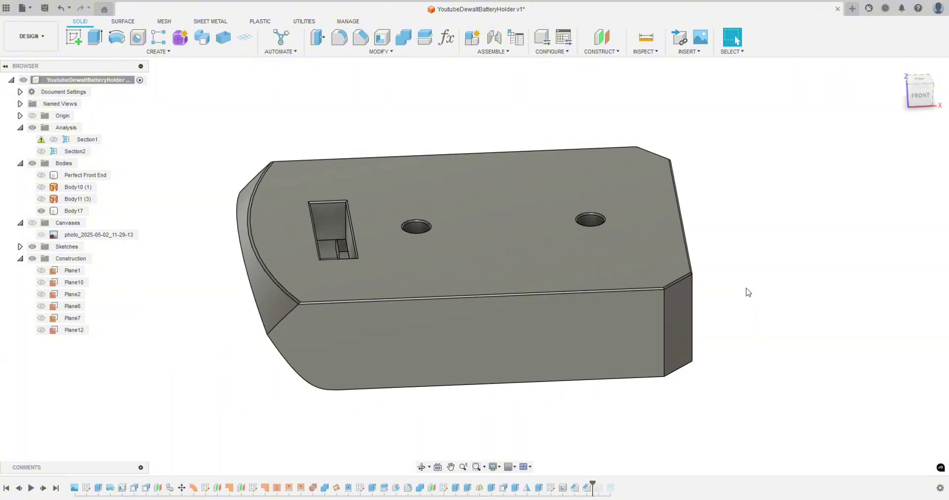
Step: Try to add a second edge set to the mounting-face chamfer, cutting seven edges around the latch slot by 0.2 mm
double_click(587, 488)
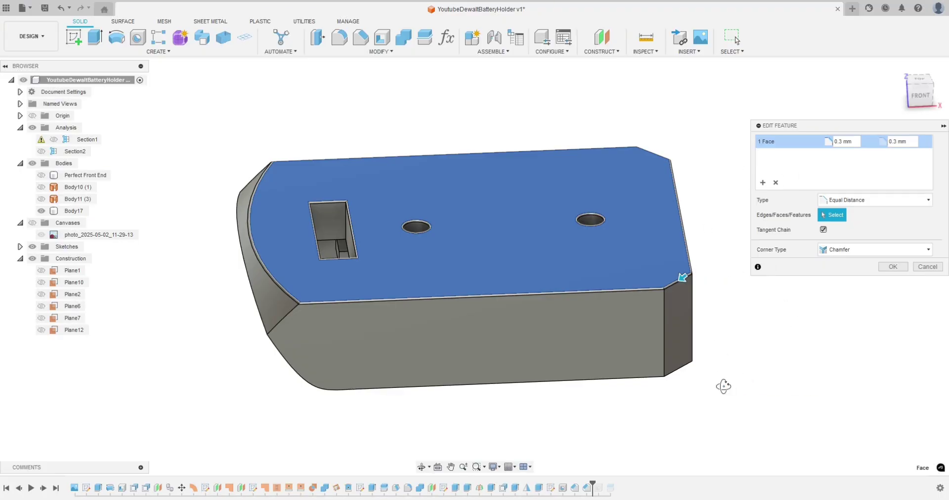
middle_click_drag(722, 388, 653, 310, "shift")
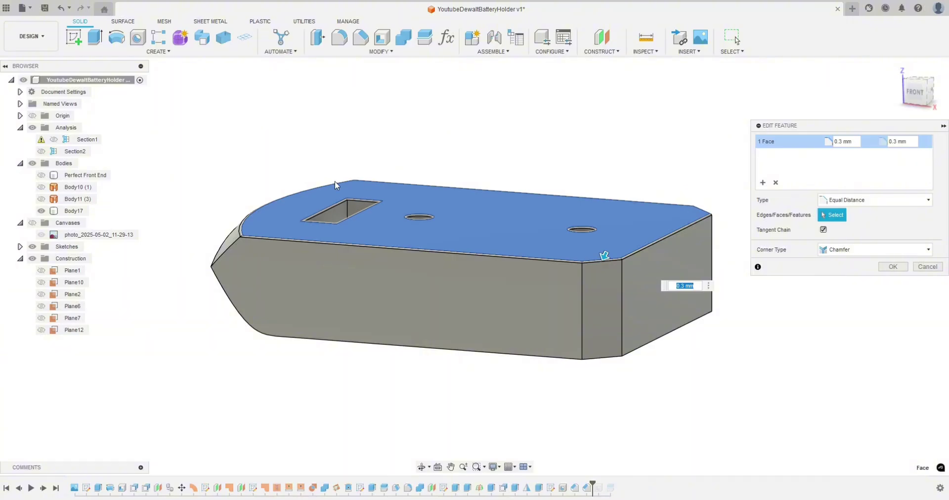
middle_click_drag(438, 227, 485, 241, "shift")
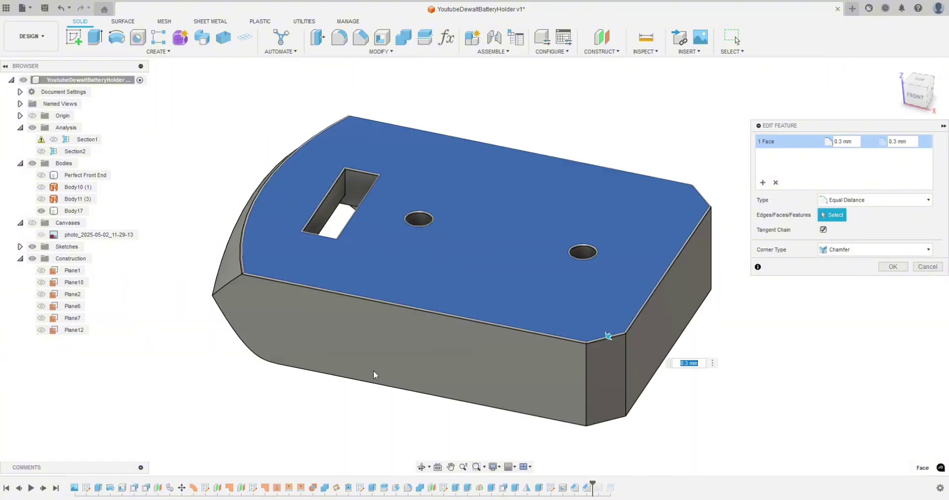
middle_click_drag(332, 390, 374, 270, "shift")
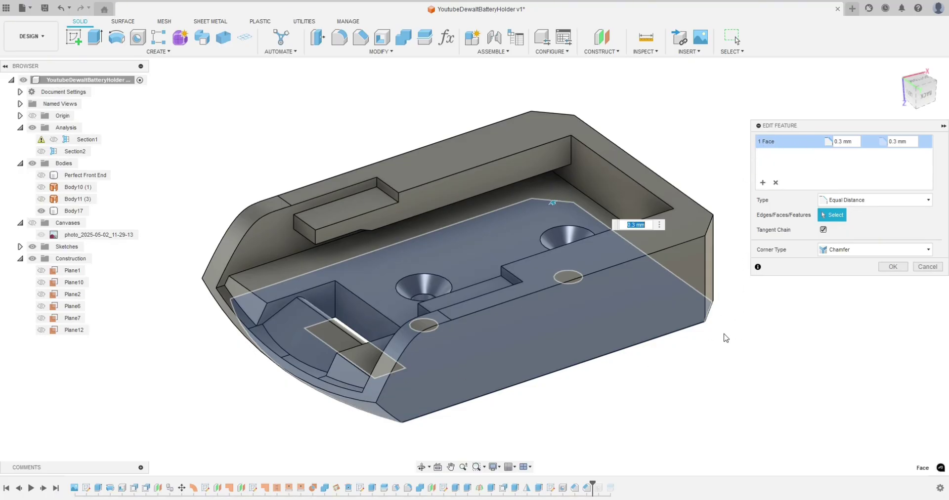
middle_click_drag(725, 338, 503, 319, "shift")
middle_click_drag(736, 322, 769, 189, "shift")
left_click(763, 183)
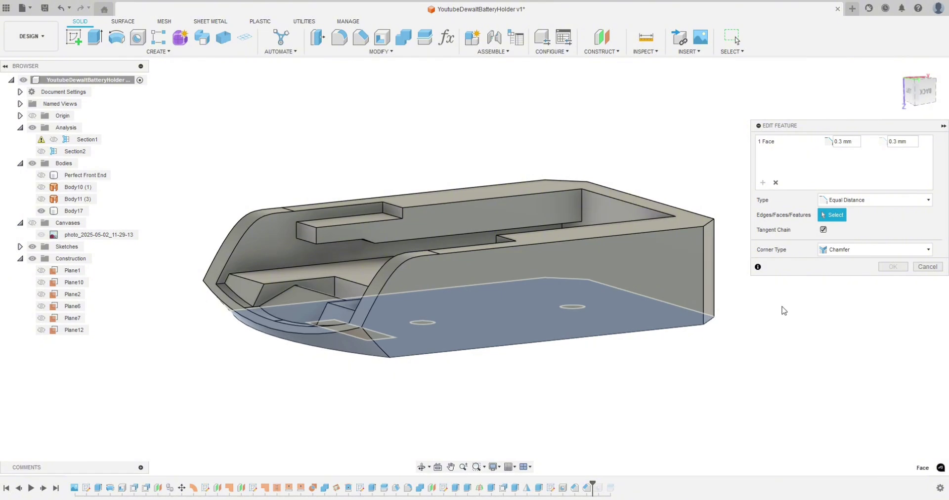
middle_click_drag(783, 311, 792, 330, "shift")
scroll(356, 341, "up", 3)
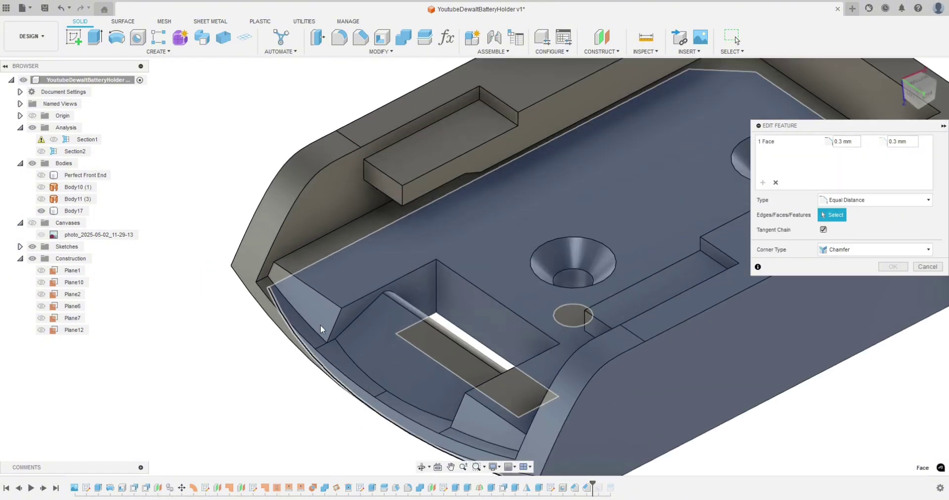
left_click(327, 297)
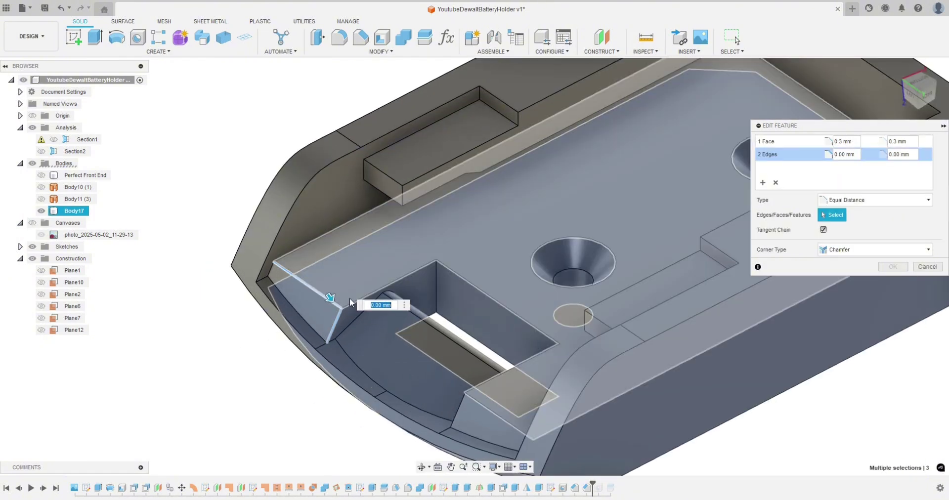
left_click(388, 284)
left_click(494, 297)
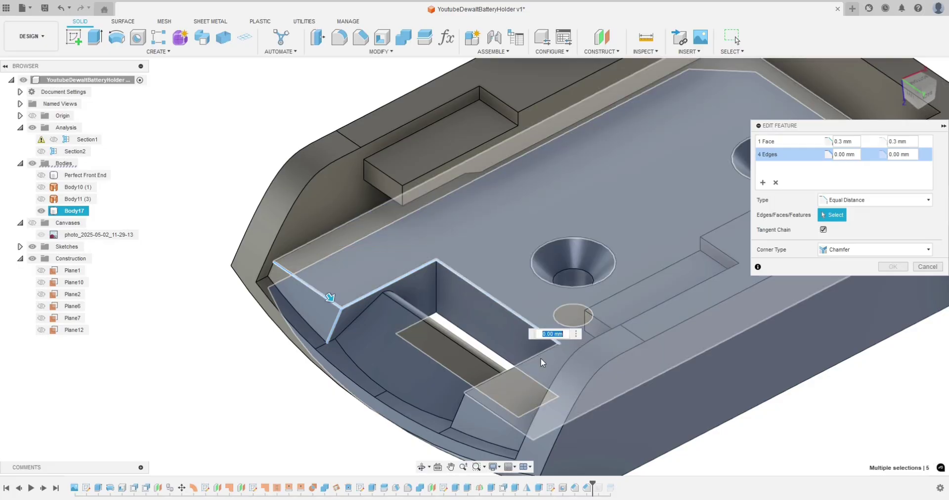
left_click(536, 351)
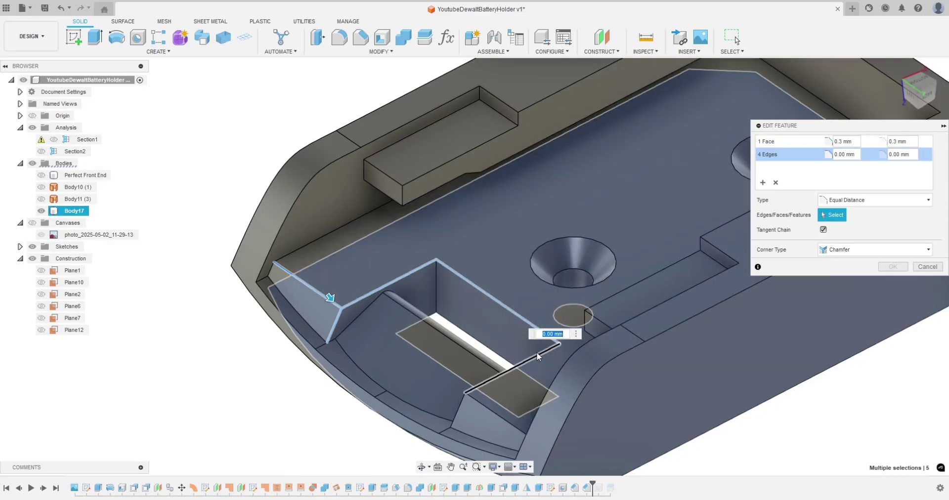
left_click(461, 408)
middle_click_drag(211, 318, 271, 364, "shift")
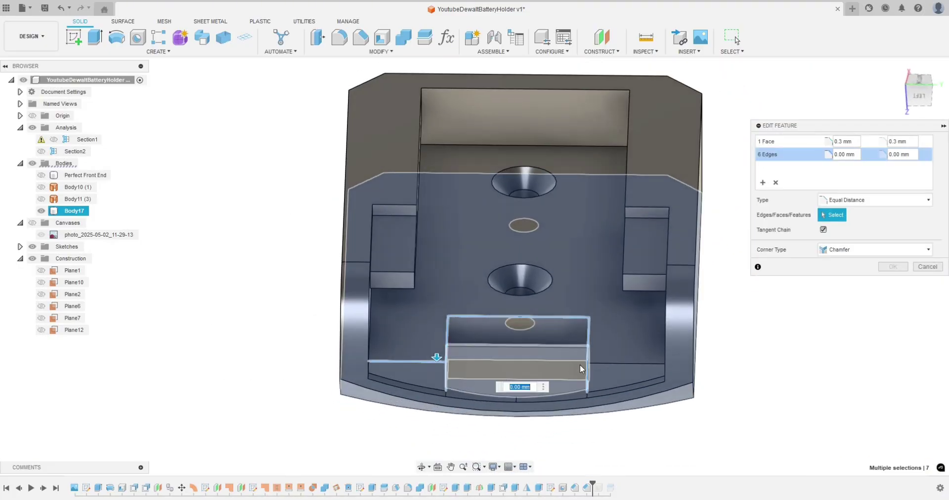
left_click(610, 362)
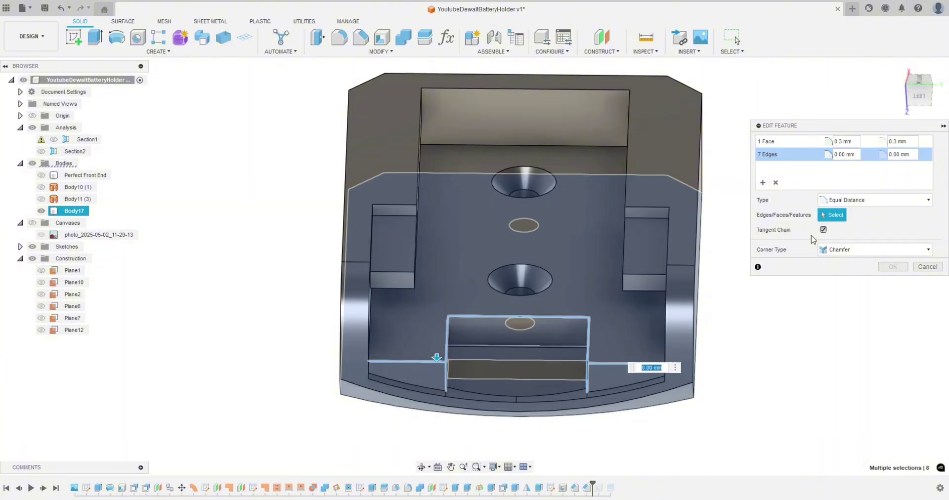
key("Return")
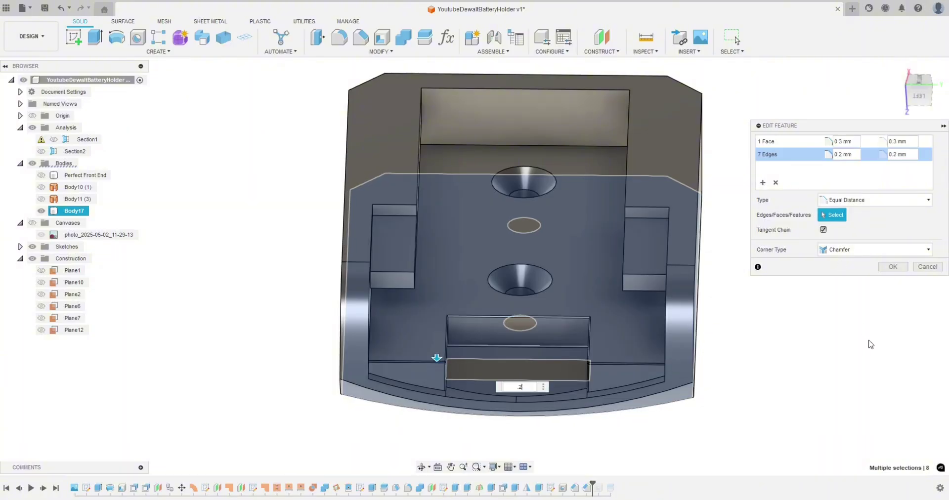
Step: Try to add a third chamfer set of 0.3 mm on four edges of one side rail, and cancel the feature edit
middle_click_drag(871, 344, 782, 371, "shift")
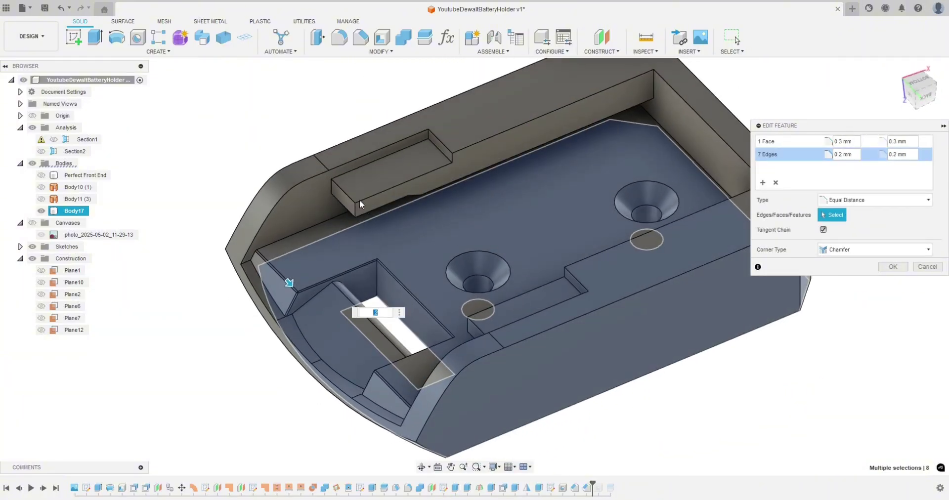
left_click(762, 183)
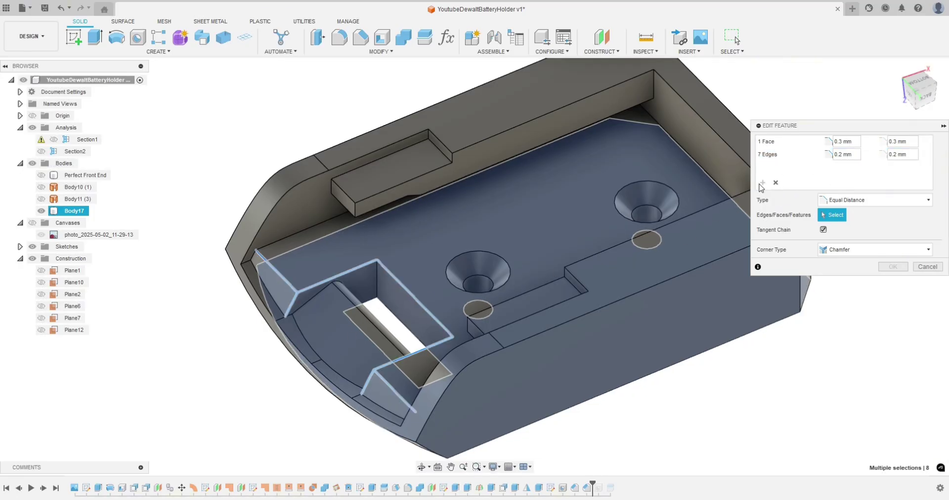
left_click(342, 195)
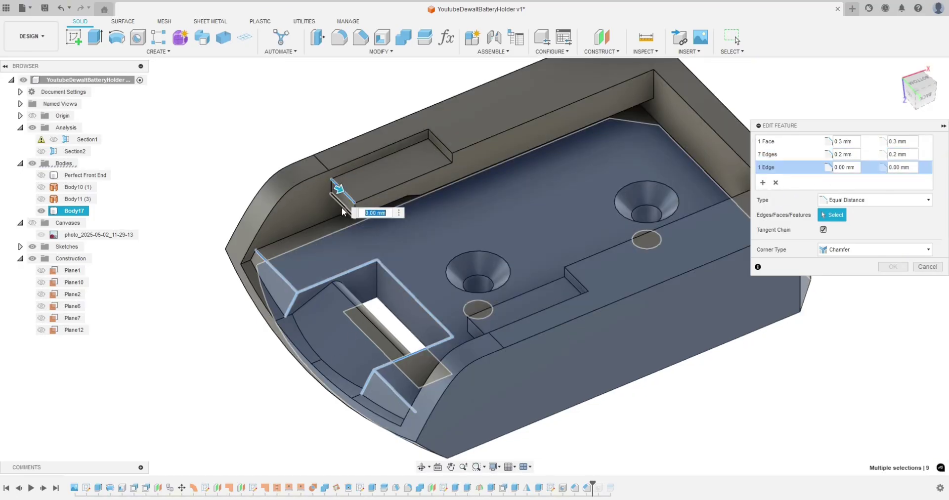
left_click(393, 201)
left_click(391, 188)
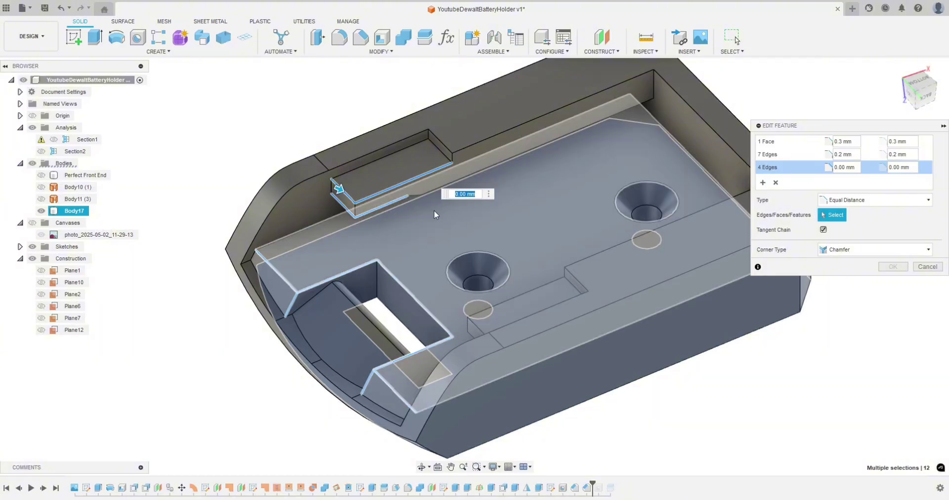
type(".3")
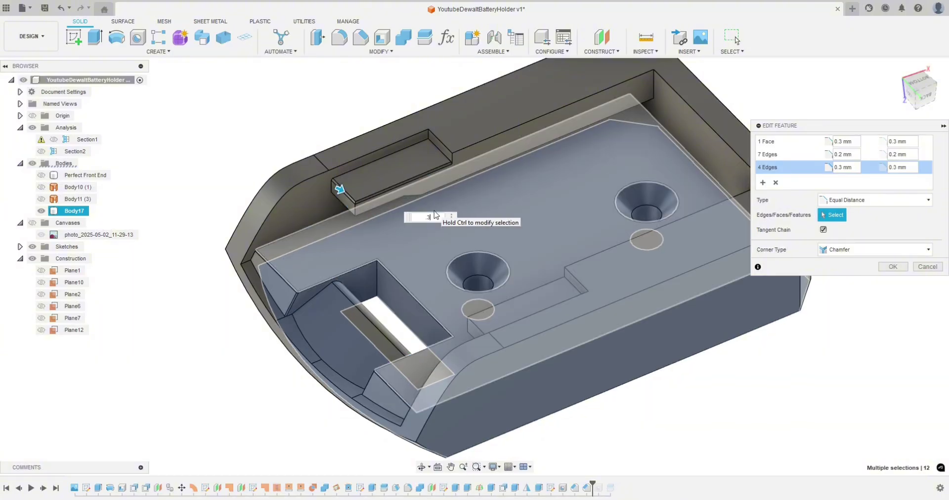
middle_click_drag(434, 214, 424, 224, "shift")
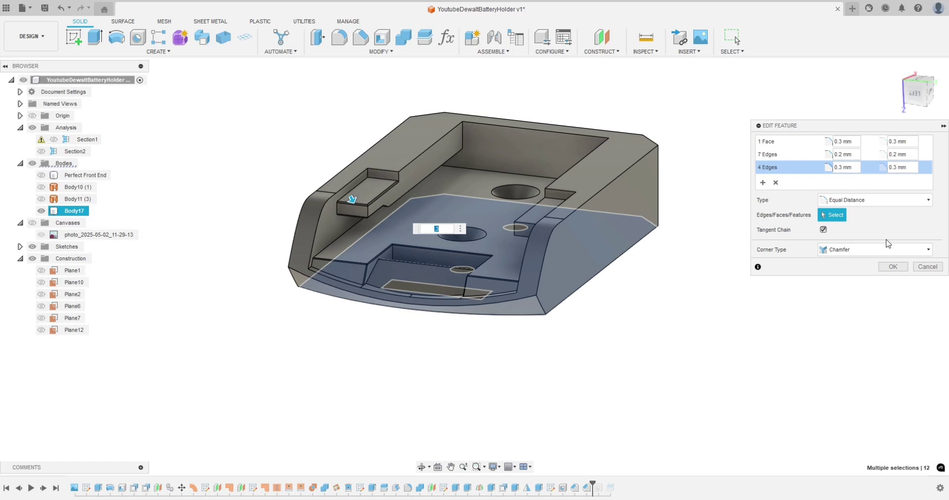
left_click(921, 266)
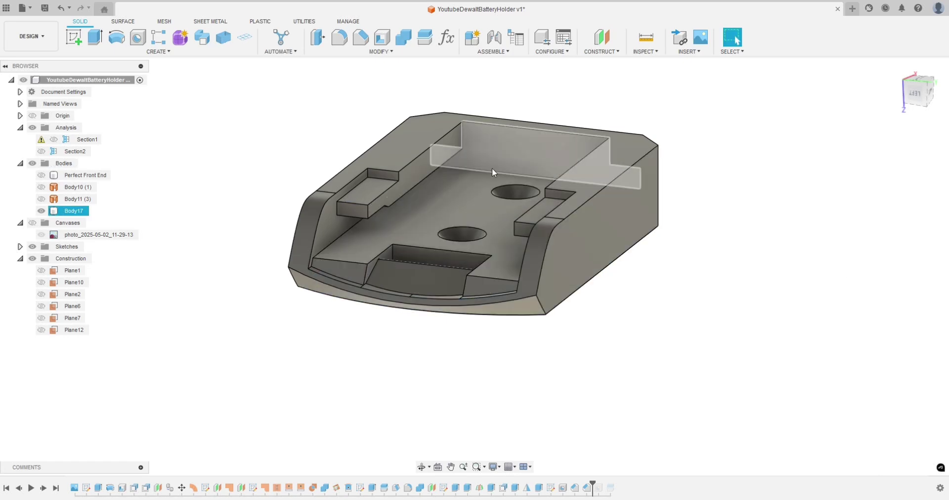
Step: Examine the holder's battery side, including the rails, latch and closed end, from several angles
middle_click_drag(674, 395, 627, 371, "shift")
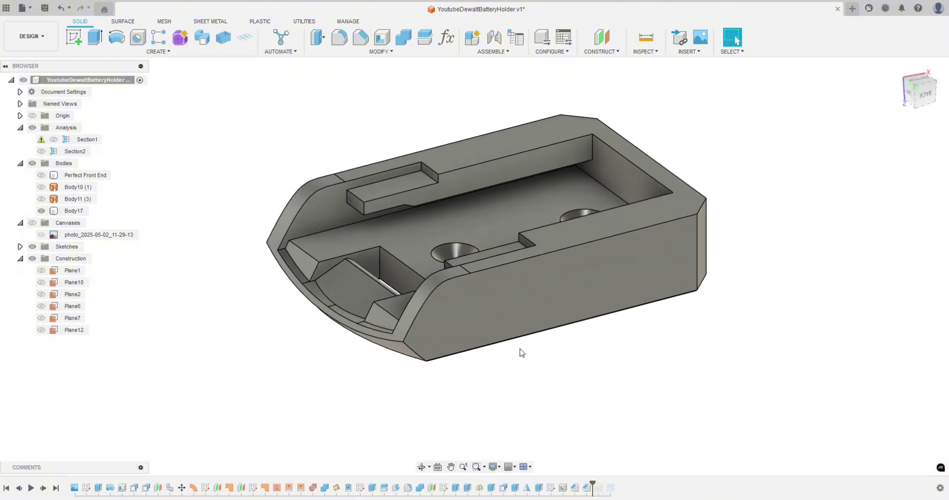
middle_click_drag(522, 353, 614, 409, "shift")
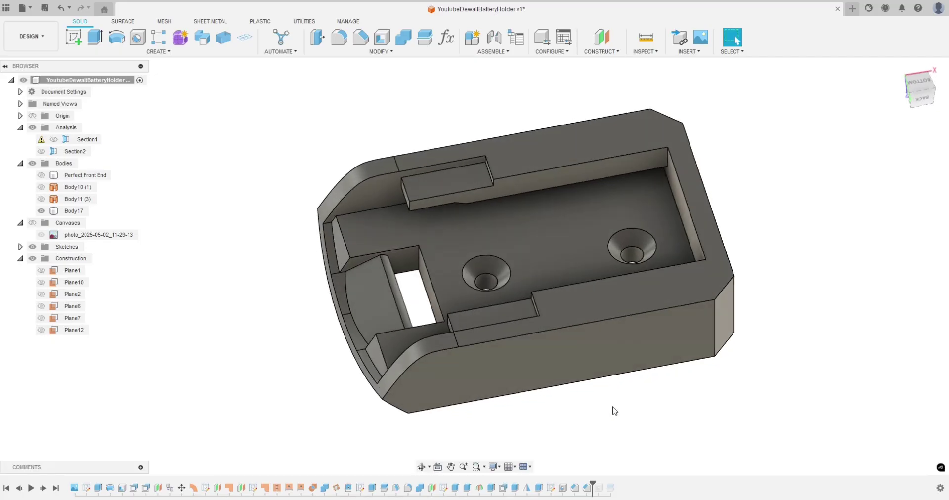
middle_click_drag(289, 382, 333, 359, "shift")
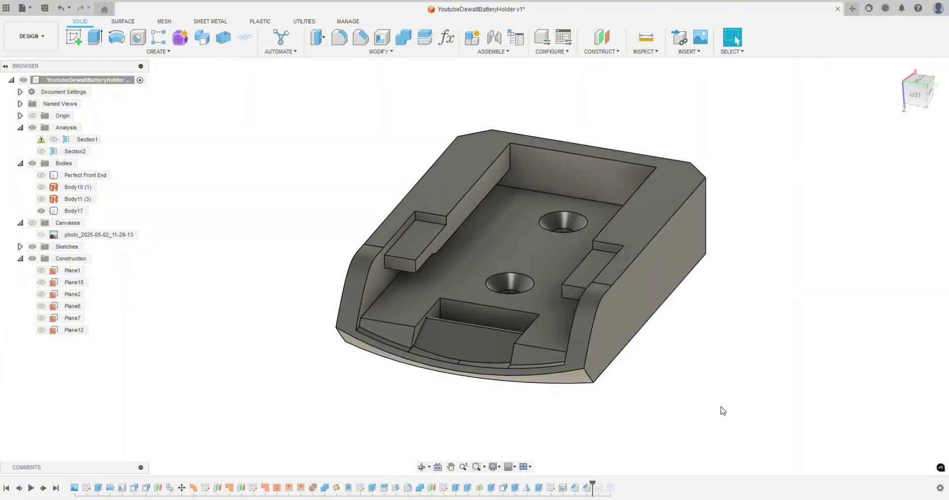
middle_click_drag(766, 417, 728, 410, "shift")
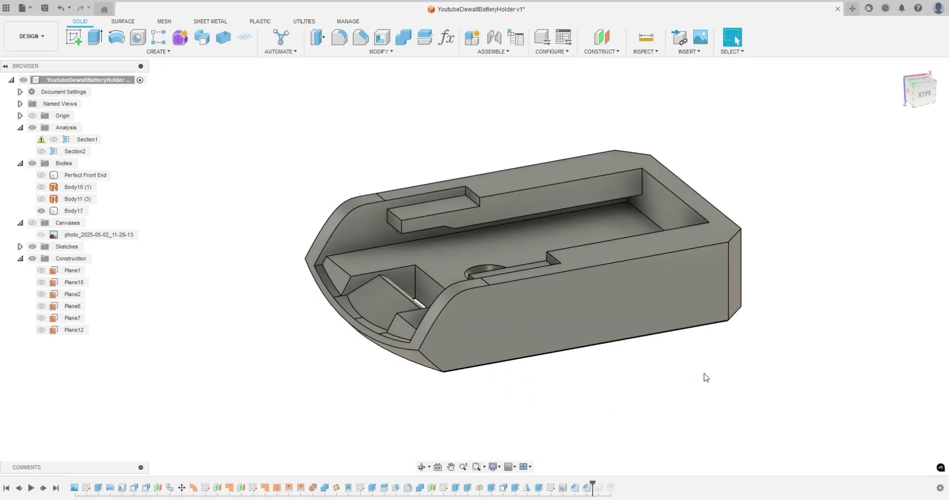
mouse_move(705, 377)
middle_mouse_down("shift")
mouse_move(776, 400)
mouse_move(816, 374)
mouse_move(824, 329)
mouse_move(768, 410)
mouse_move(669, 422)
mouse_move(724, 409)
mouse_move(687, 381)
middle_mouse_up("shift")
left_click(512, 177)
left_click(344, 197)
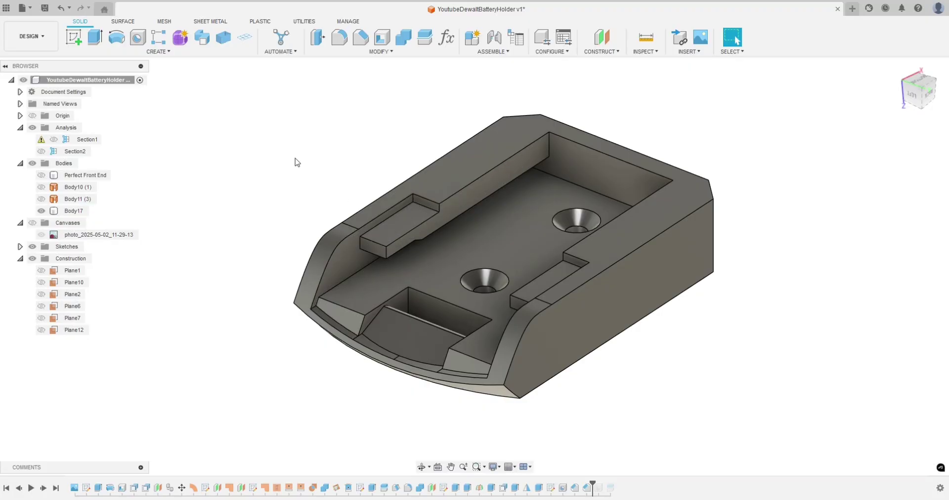
Step: Switch to the DeWalt Power Adapter design and examine its battery side, ribbed side walls, cable holes and hollow interior
middle_click_drag(296, 162, 322, 181)
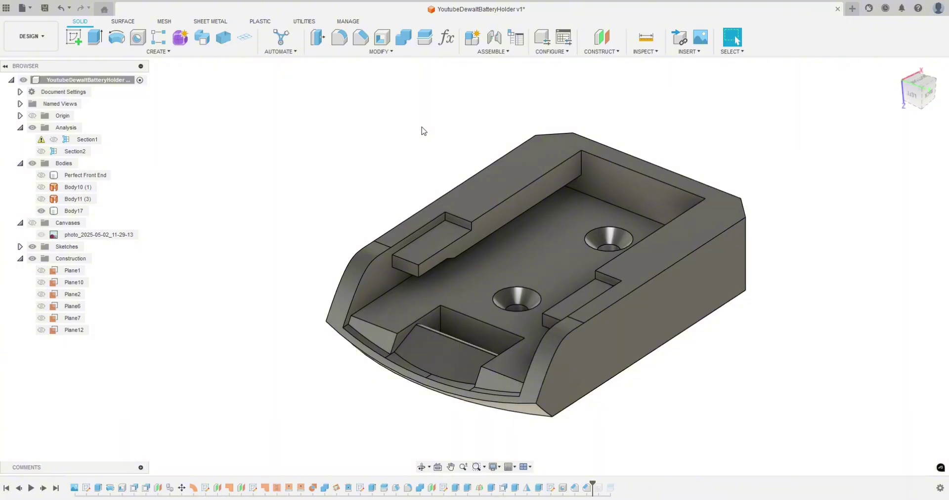
left_click(613, 316)
left_click(441, 96)
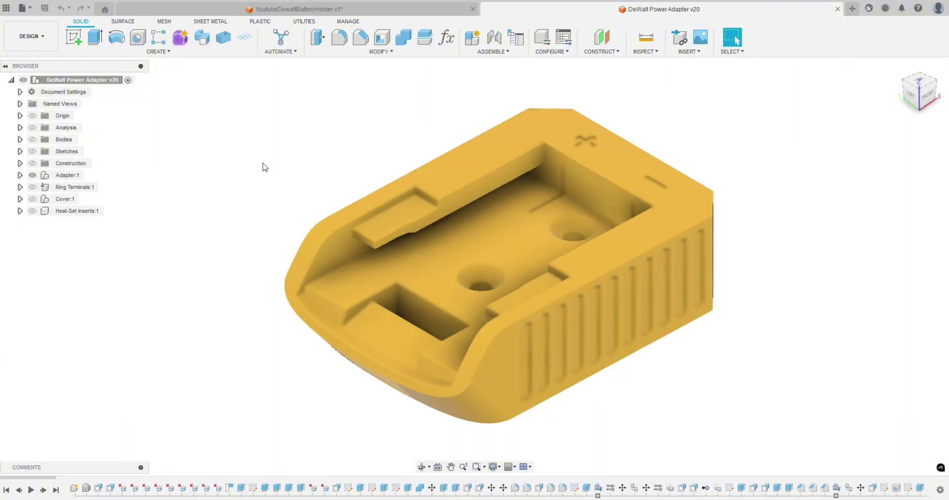
middle_click_drag(244, 311, 197, 296, "shift")
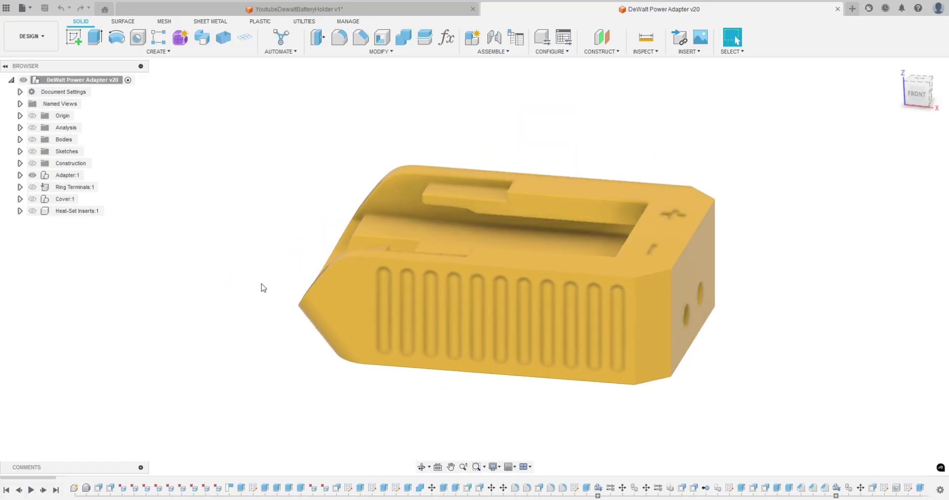
mouse_move(260, 286)
middle_mouse_down("shift")
mouse_move(220, 299)
mouse_move(277, 286)
middle_mouse_up("shift")
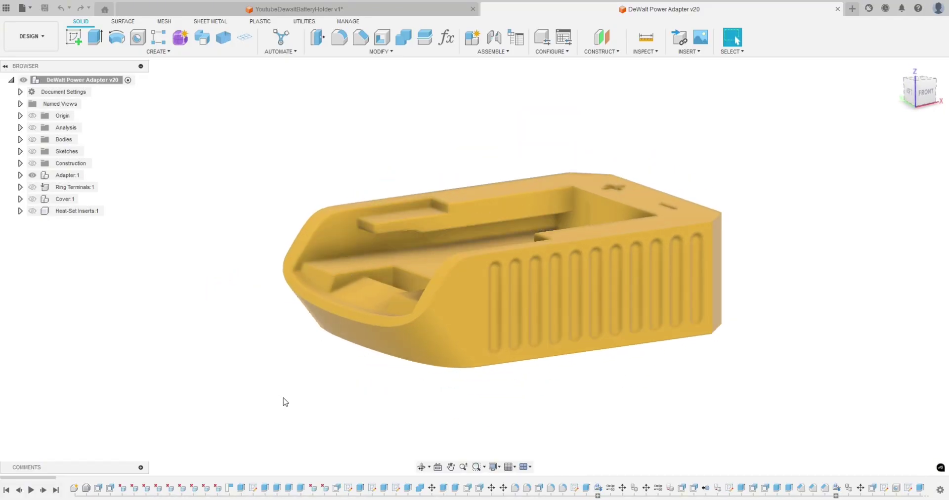
middle_click_drag(281, 400, 586, 252, "shift")
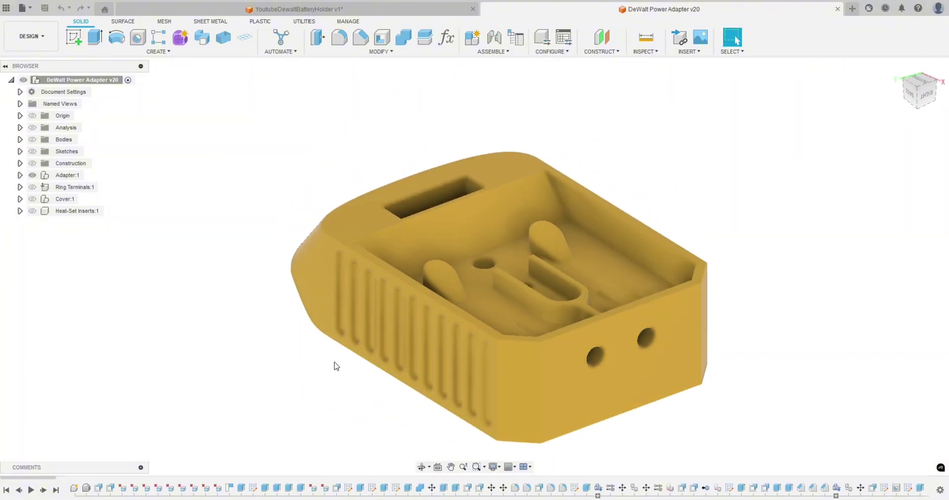
middle_click_drag(336, 366, 344, 289, "shift")
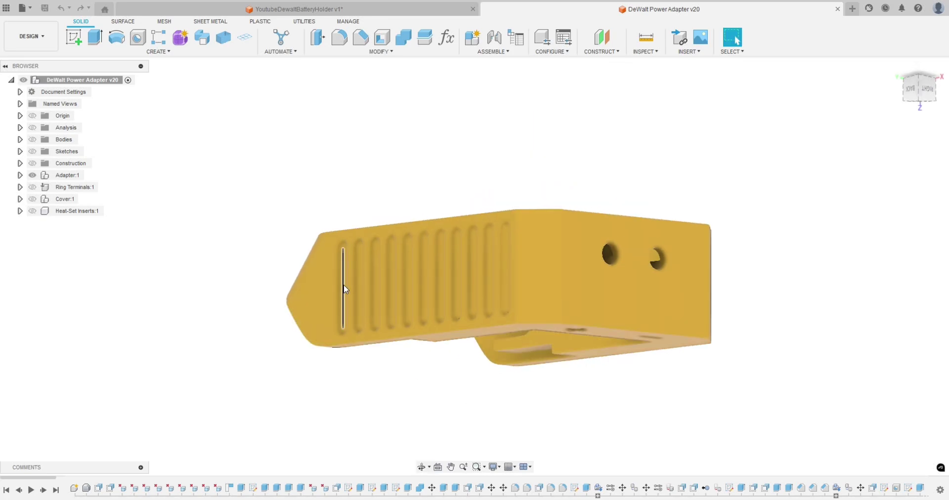
middle_click_drag(692, 393, 395, 217, "shift")
middle_click_drag(270, 422, 341, 287, "shift")
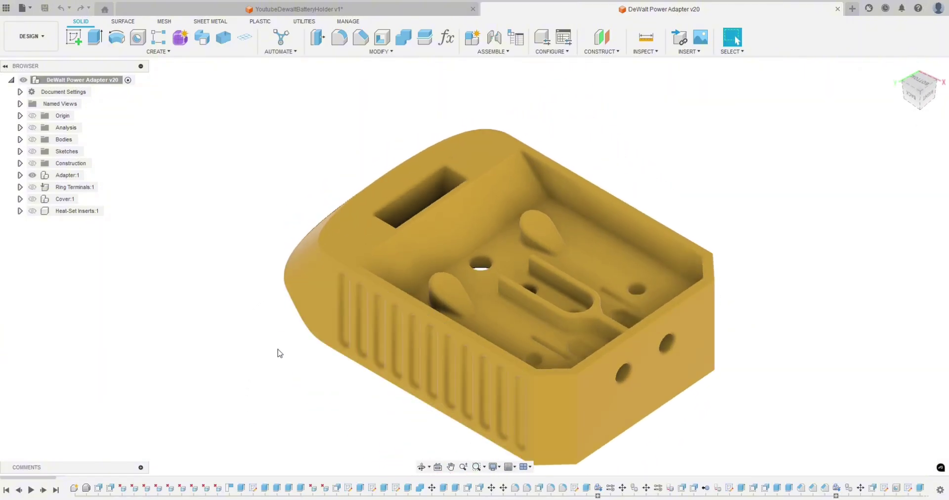
middle_click_drag(279, 353, 281, 321)
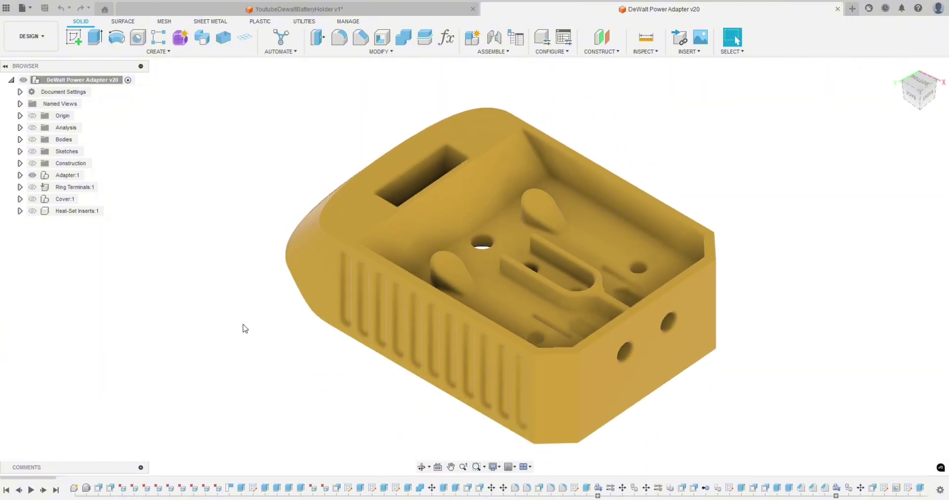
Step: Show the Cover component to view the adapter's closed underside, and hide it again
left_click(32, 198)
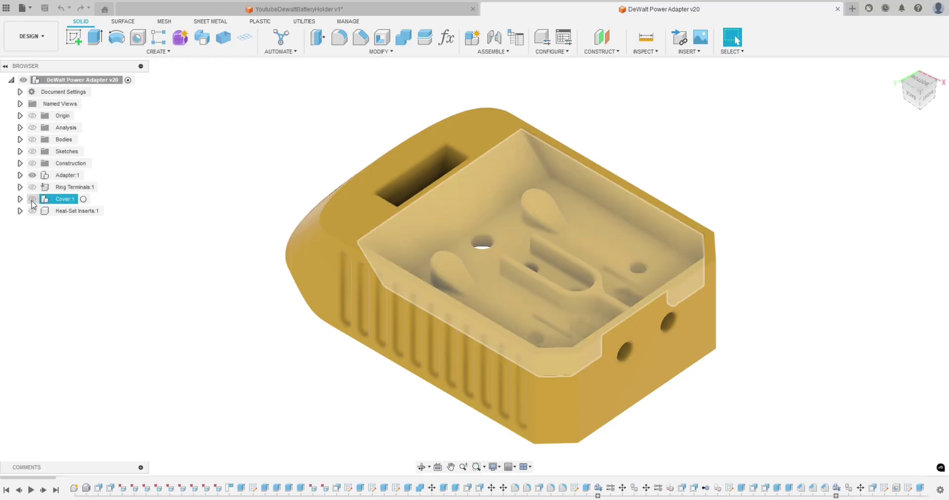
middle_click_drag(212, 296, 229, 350, "shift")
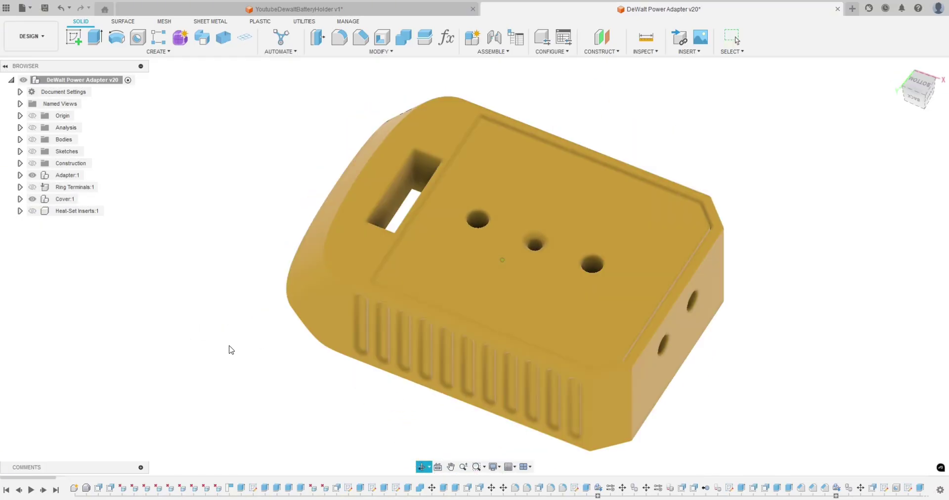
left_click(32, 198)
Step: Show the Heat-Set Inserts component inside the adapter and briefly preview the Ring Terminals
left_click(32, 211)
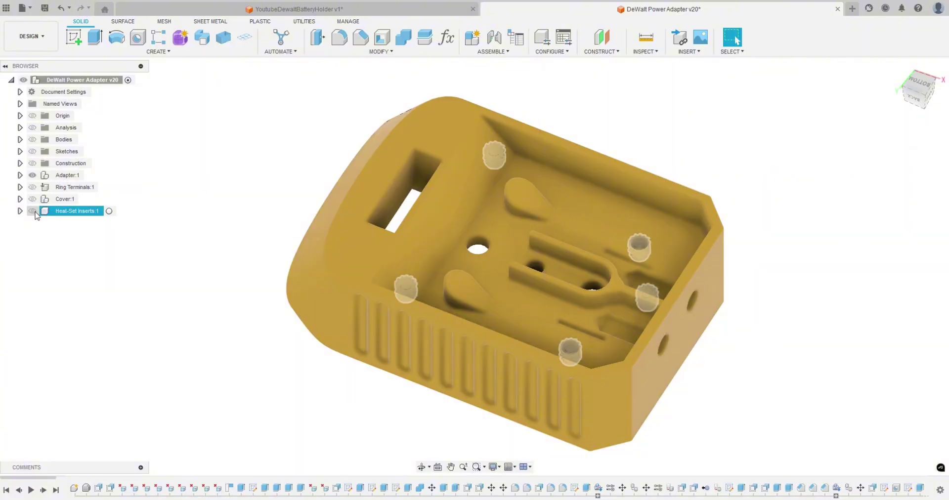
middle_click_drag(42, 214, 211, 297, "shift")
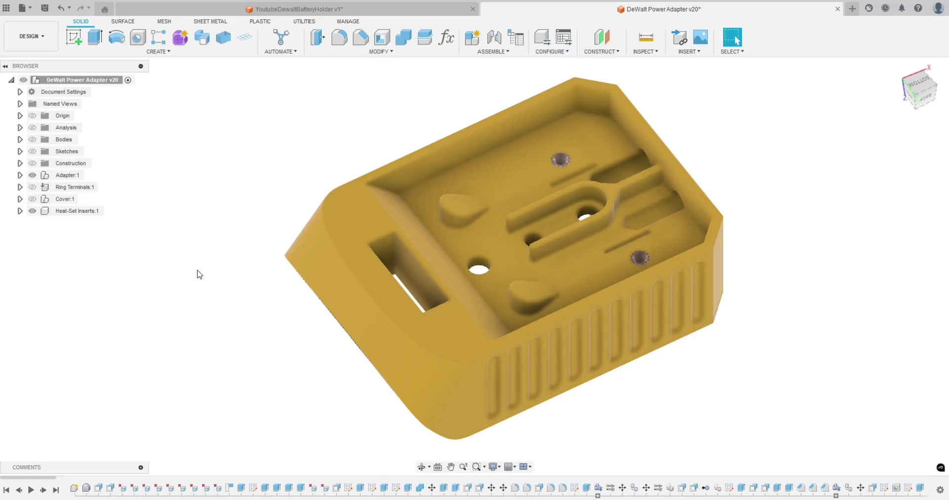
left_click(33, 187)
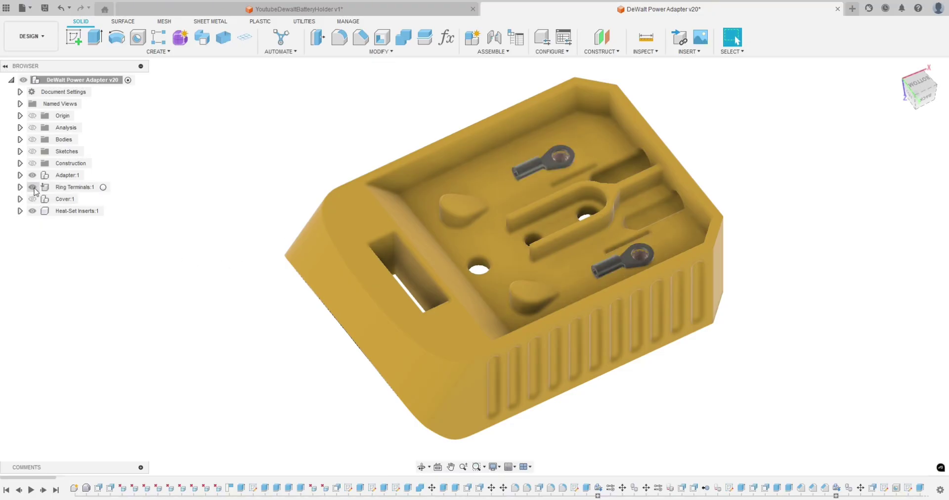
left_click(33, 187)
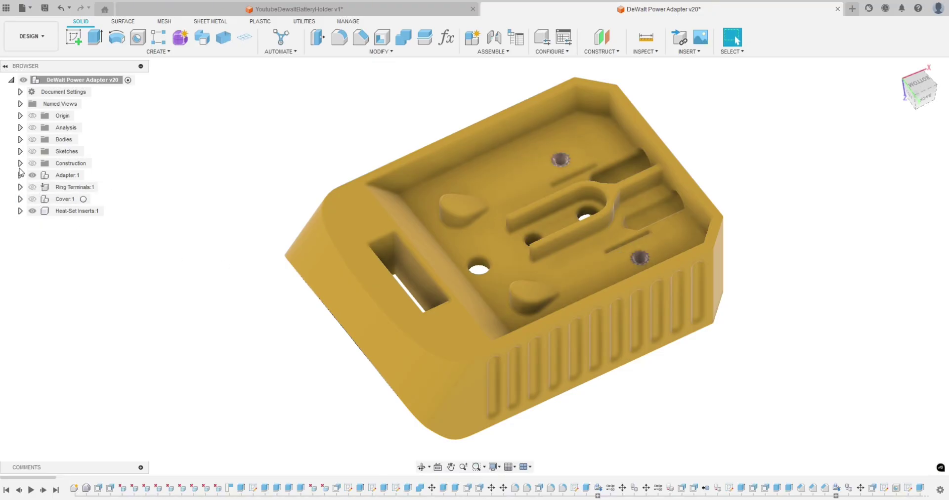
Step: Show the terminal plates Body1 and Body2 together with the Ring Terminals component
left_click(20, 140)
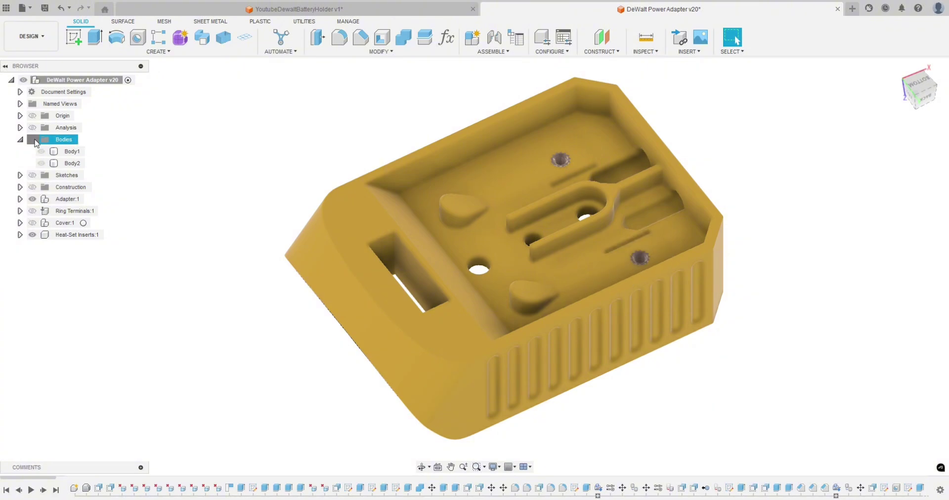
left_click(42, 150)
middle_click_drag(219, 271, 242, 231, "shift")
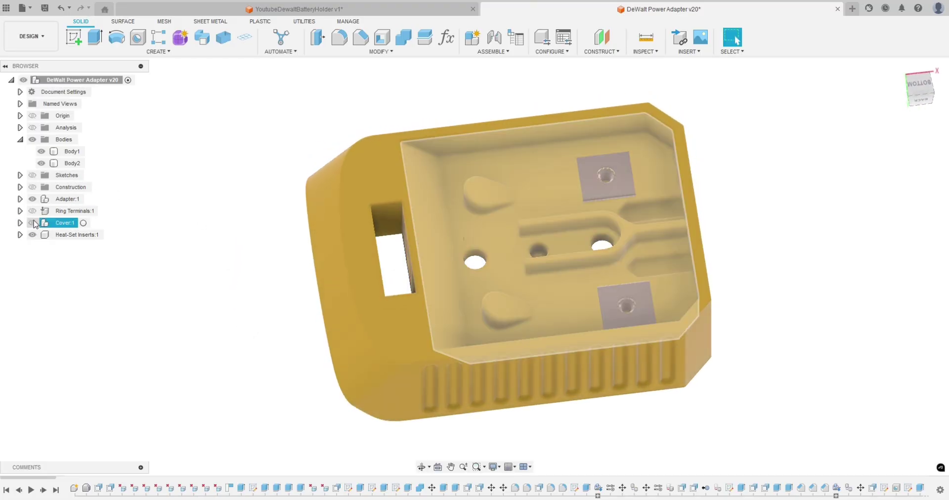
left_click(32, 211)
middle_click_drag(131, 293, 108, 332, "shift")
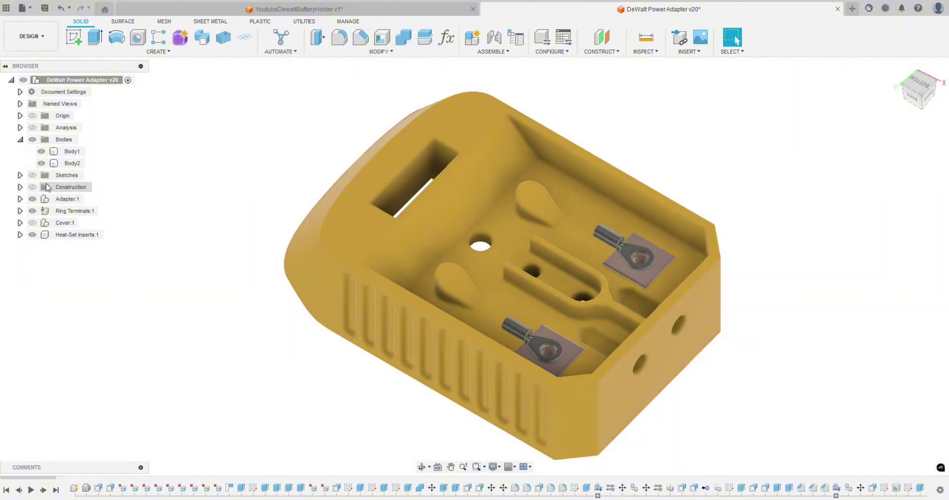
Step: Show the Adapter component's Fasteners and examine how the screws hold the ring terminals and plates in the housing
left_click(20, 199)
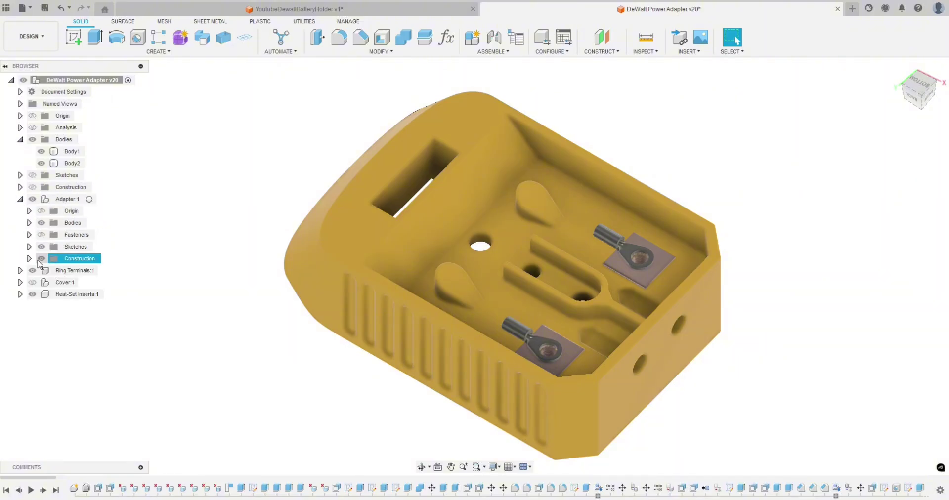
left_click(41, 235)
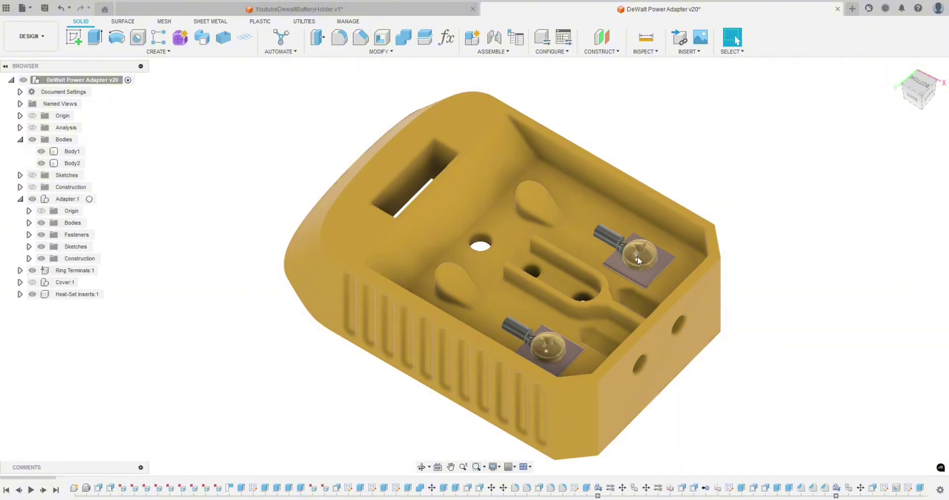
middle_click_drag(803, 415, 604, 352, "shift")
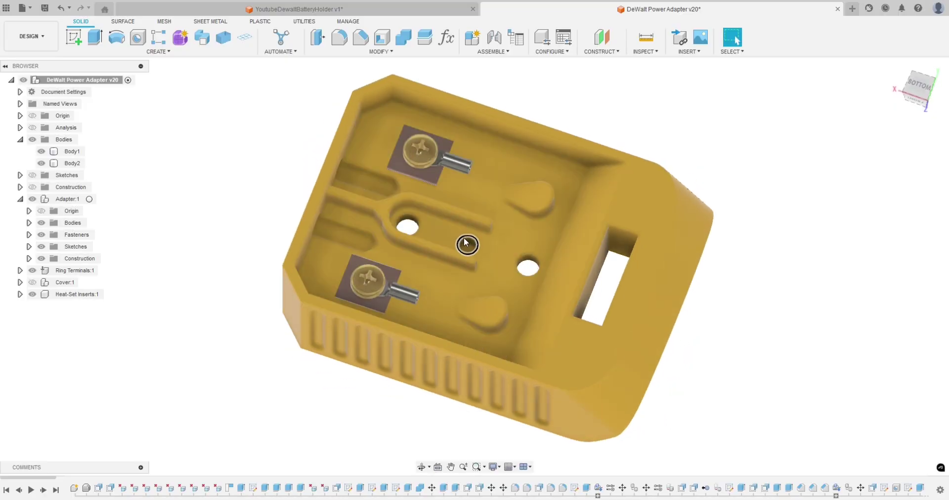
middle_click_drag(707, 359, 795, 345, "shift")
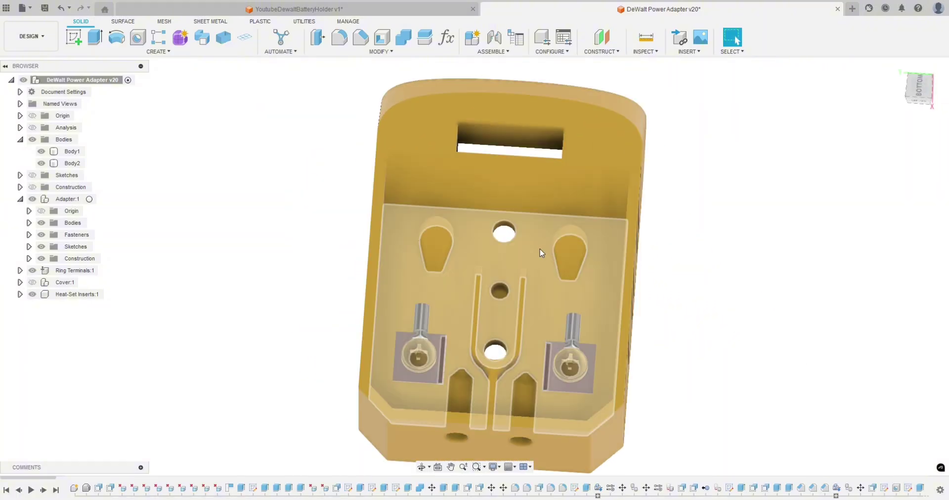
middle_click_drag(684, 353, 607, 336, "shift")
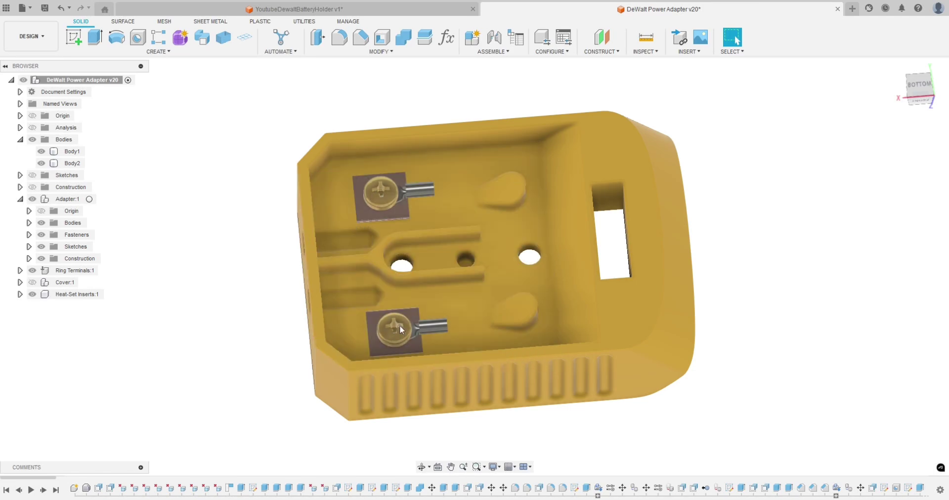
middle_click_drag(549, 317, 349, 234, "shift")
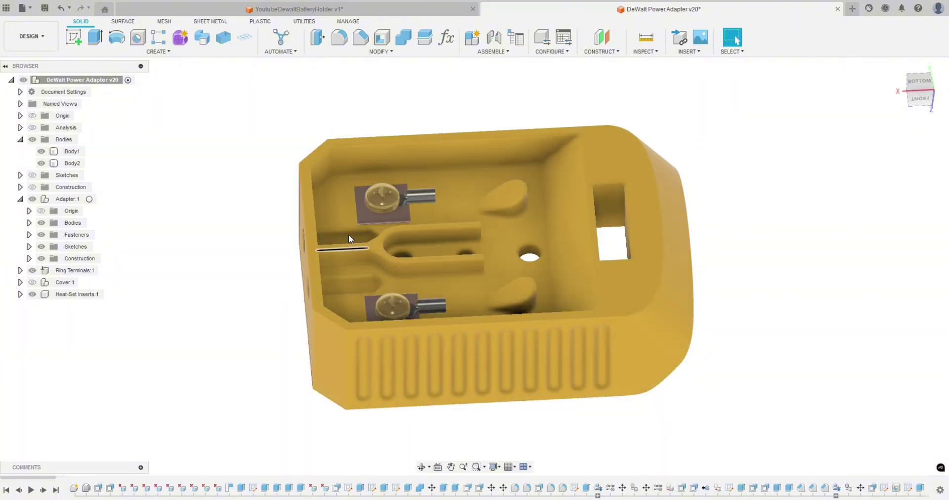
Step: Examine the contact blades protruding into the adapter's battery side and the adapter's overall shape
middle_click_drag(248, 305, 770, 190, "shift")
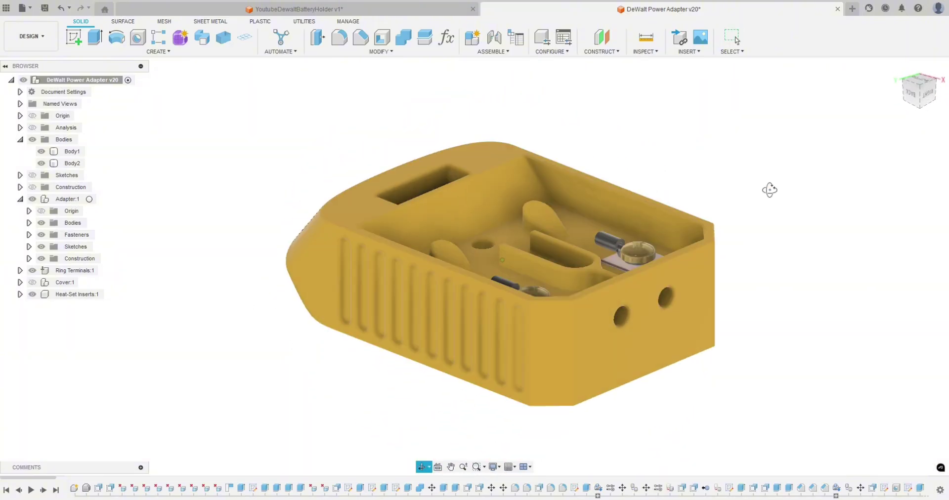
middle_click_drag(673, 409, 706, 279, "shift")
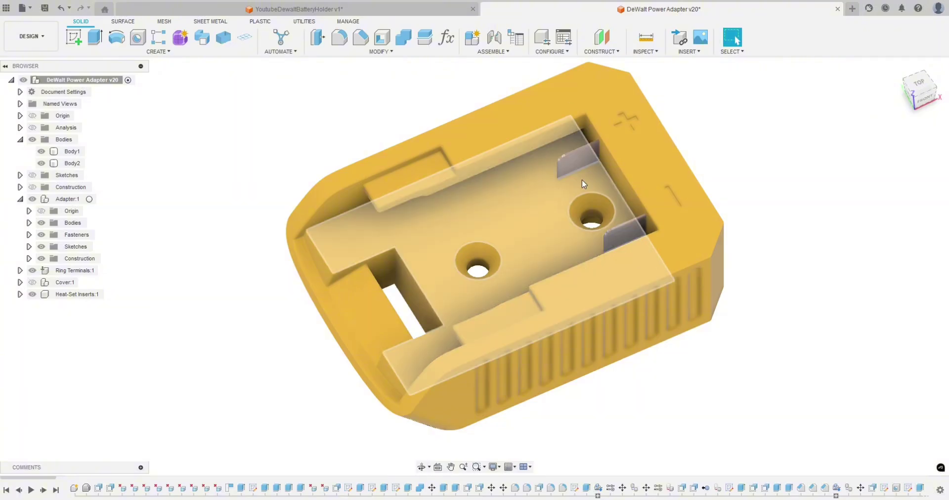
left_click(566, 163)
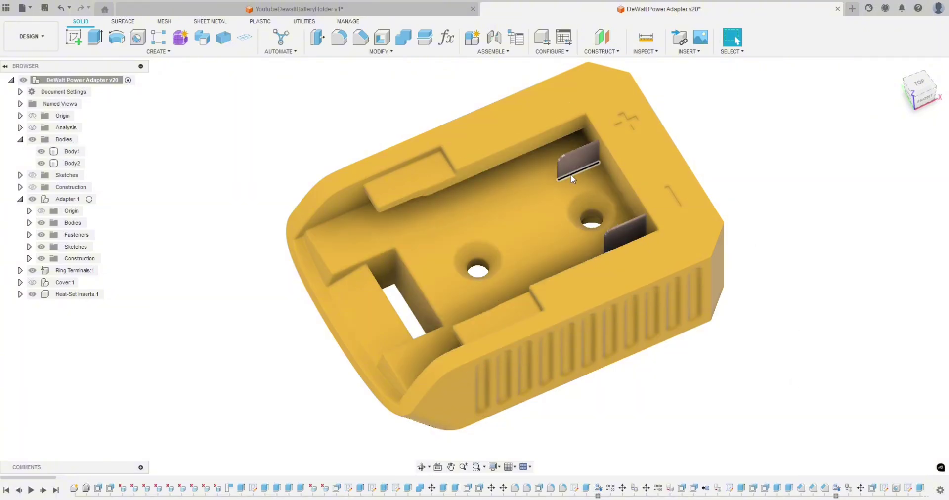
middle_click_drag(761, 373, 749, 353, "shift")
middle_click_drag(386, 309, 331, 328, "shift")
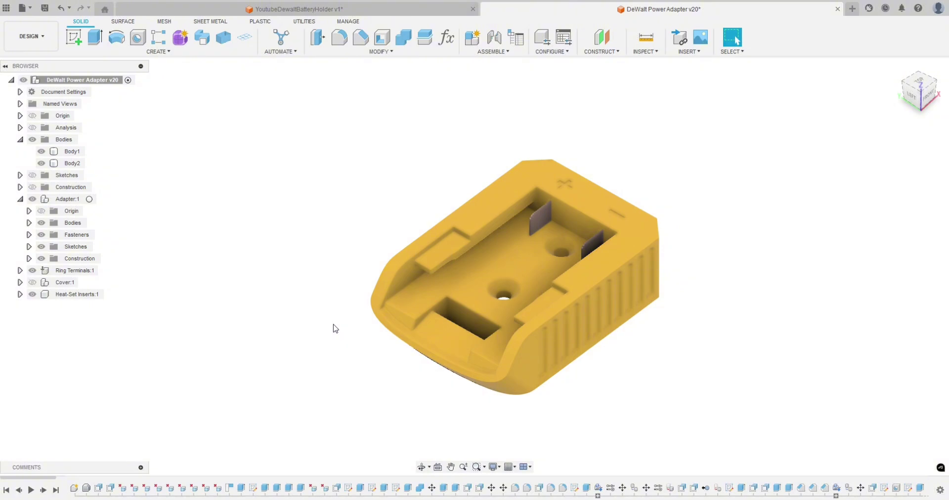
scroll(363, 337, "down", 2)
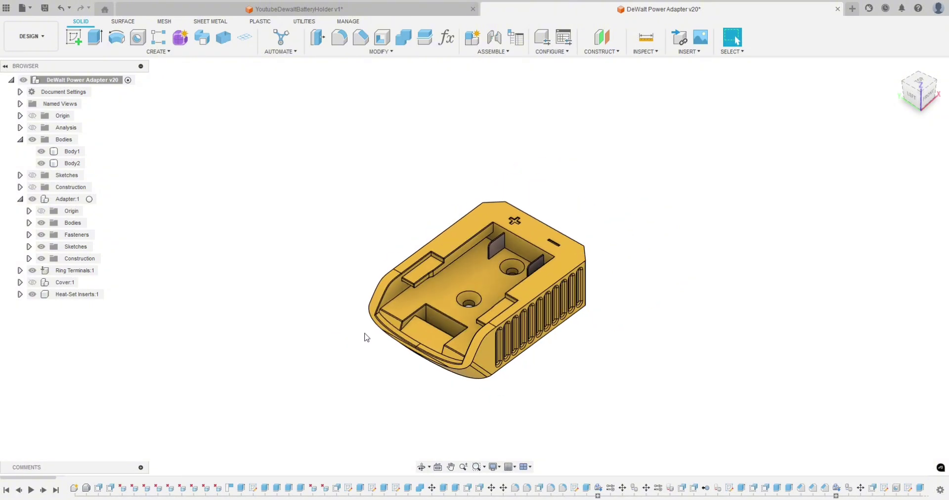
scroll(375, 358, "up", 4)
Step: Show the Cover on the populated adapter, inspect the closed assembly from all sides, and hide the Cover again
middle_click_drag(393, 388, 226, 222, "shift")
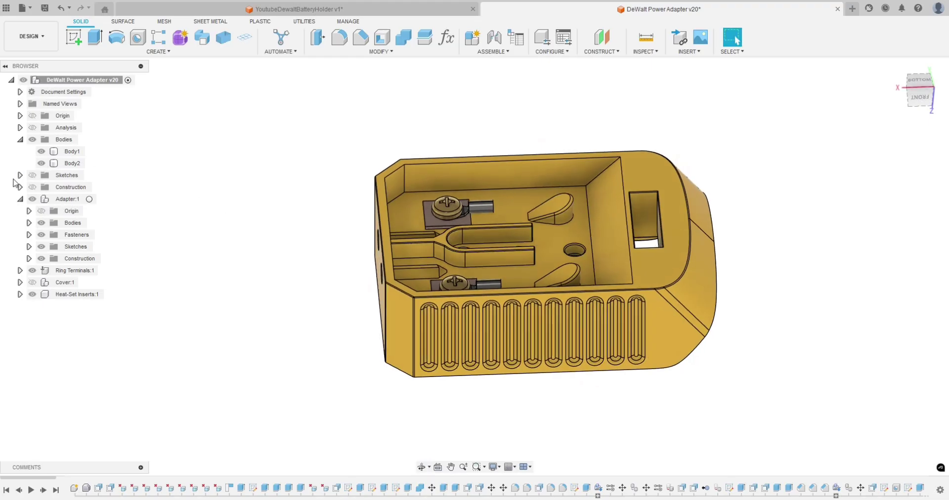
left_click(32, 283)
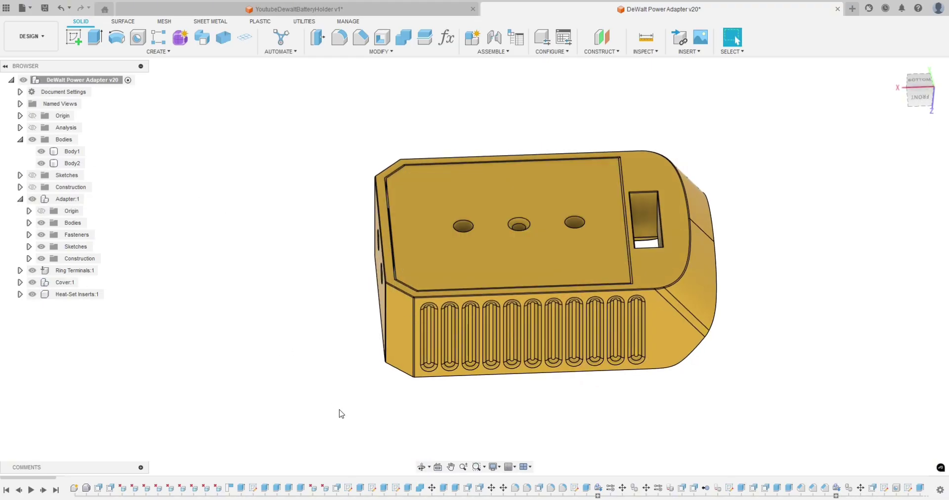
middle_click_drag(340, 413, 253, 385, "shift")
left_click_drag(211, 384, 356, 237)
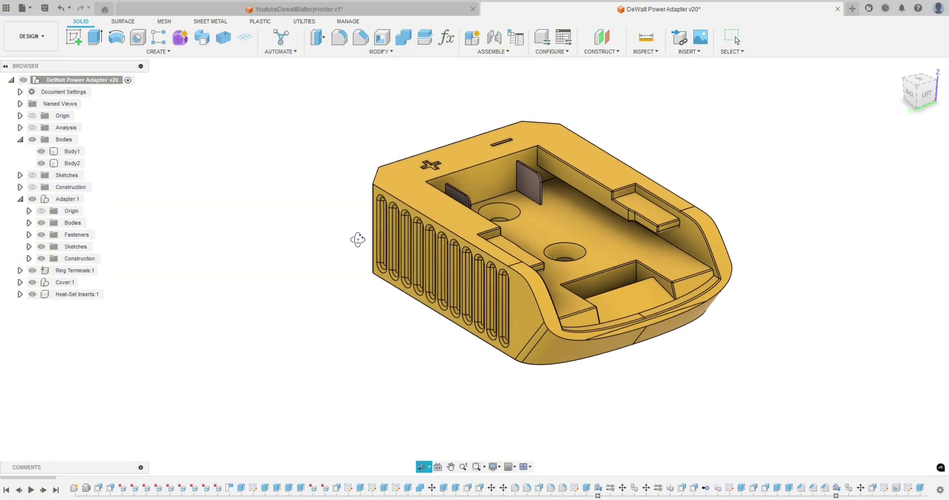
key("Escape")
middle_click_drag(339, 258, 322, 303, "shift")
middle_click_drag(256, 347, 278, 204, "shift")
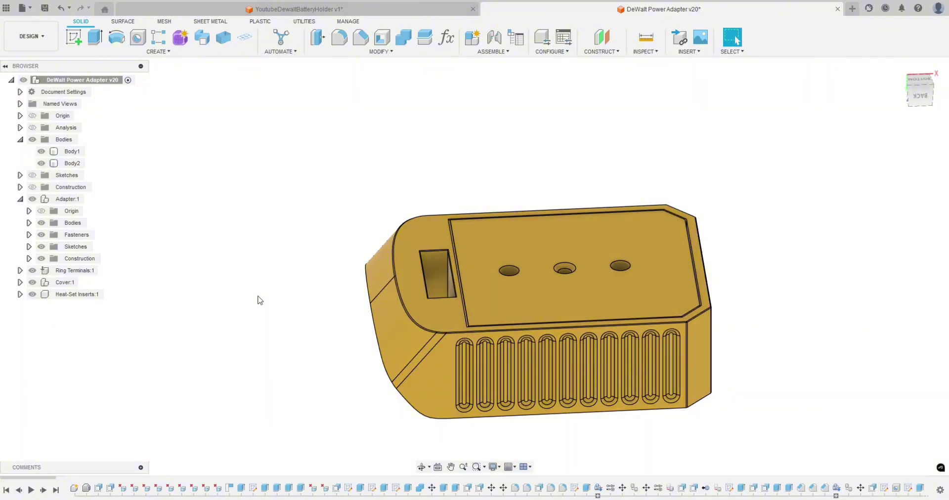
middle_click_drag(257, 300, 216, 188, "shift")
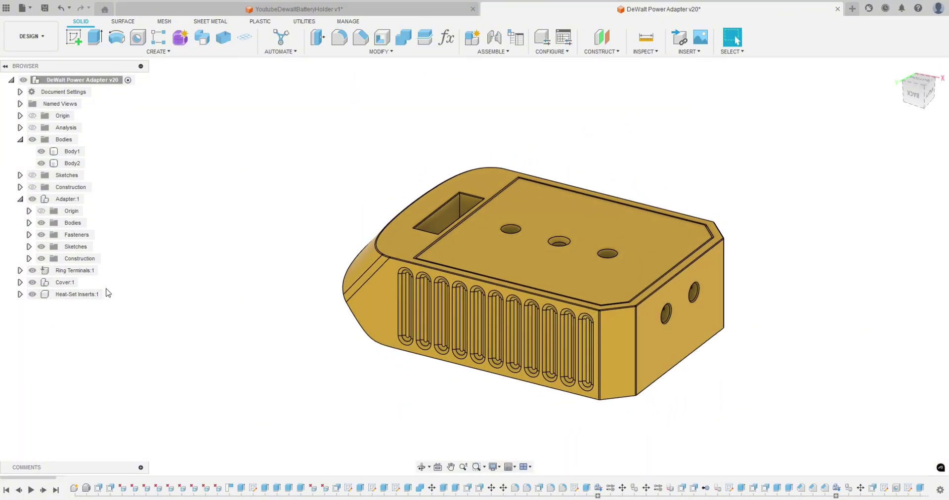
left_click(33, 282)
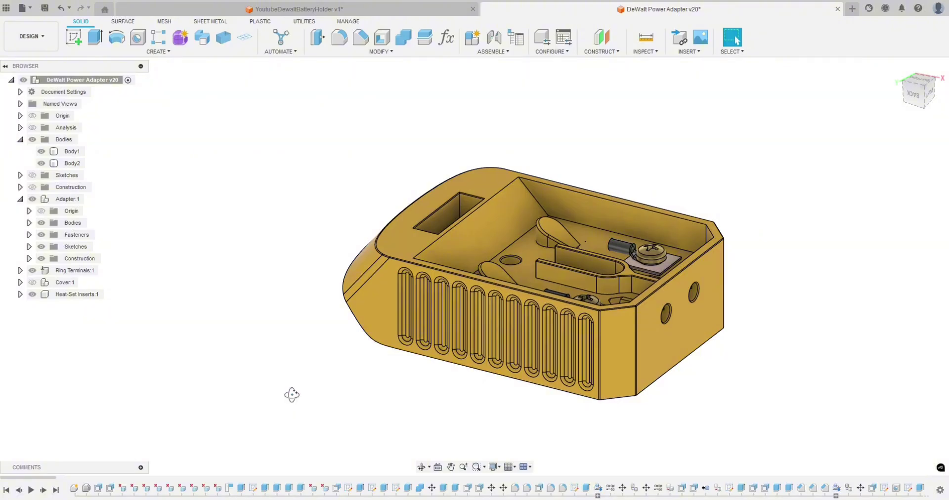
middle_click_drag(292, 394, 414, 228, "shift")
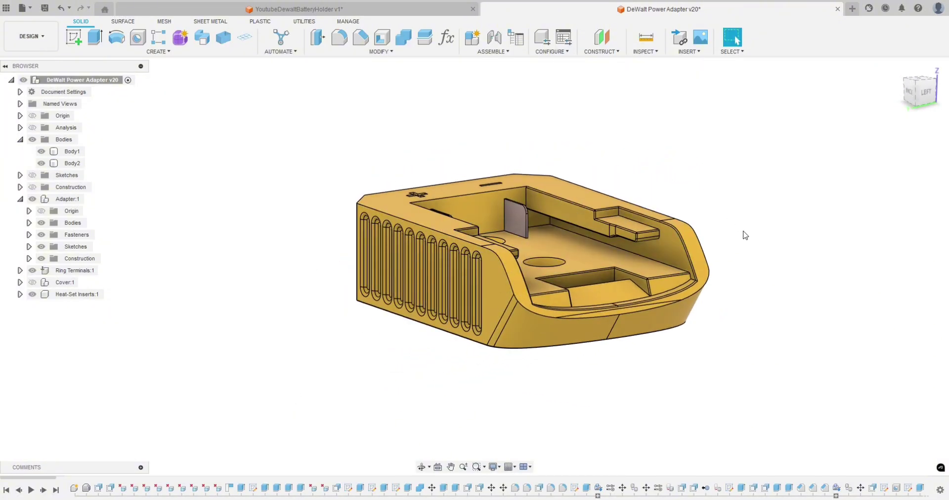
Step: Inspect the open adapter's battery side from several angles, and return to the YoutubeDewaltBatteryHolder design
middle_click_drag(779, 219, 812, 248, "shift")
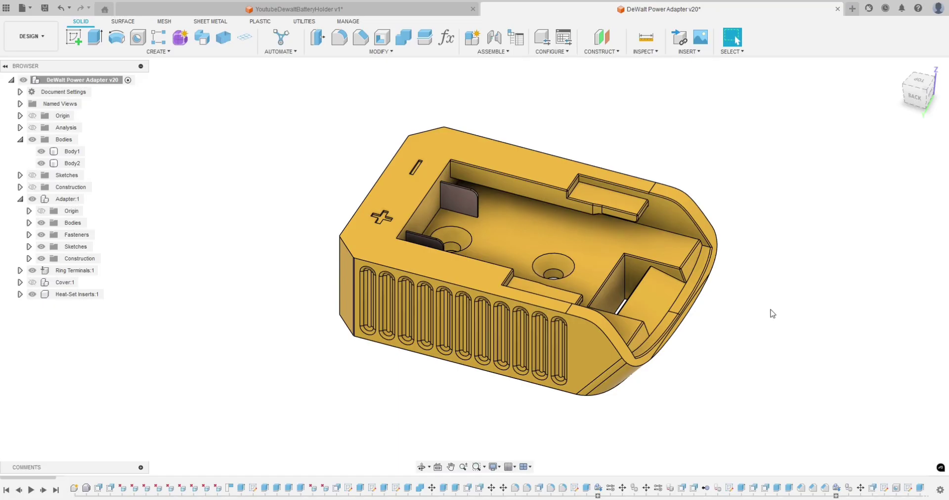
middle_click_drag(753, 337, 668, 338, "shift")
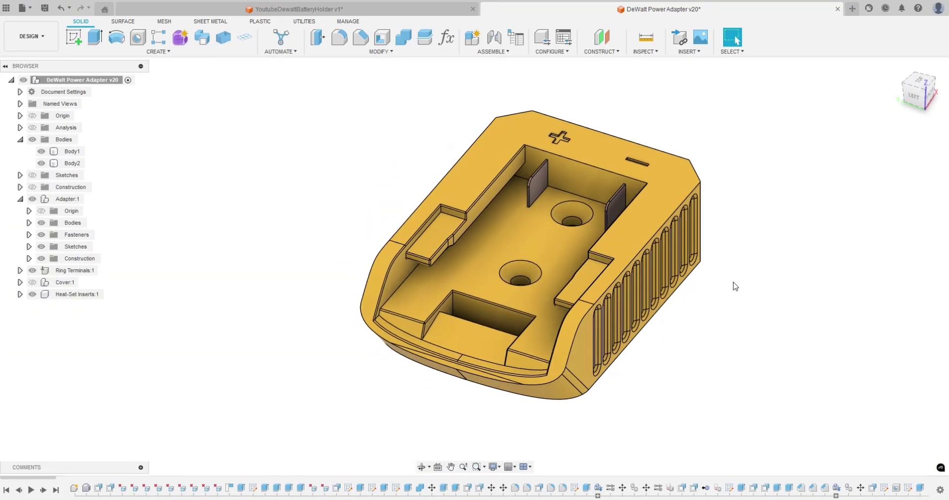
middle_click_drag(752, 399, 649, 387, "shift")
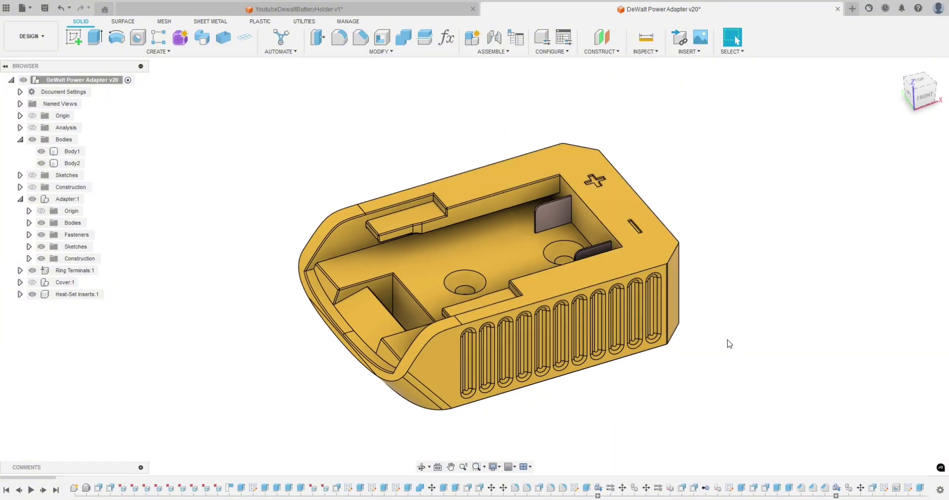
middle_click_drag(732, 378, 667, 377, "shift")
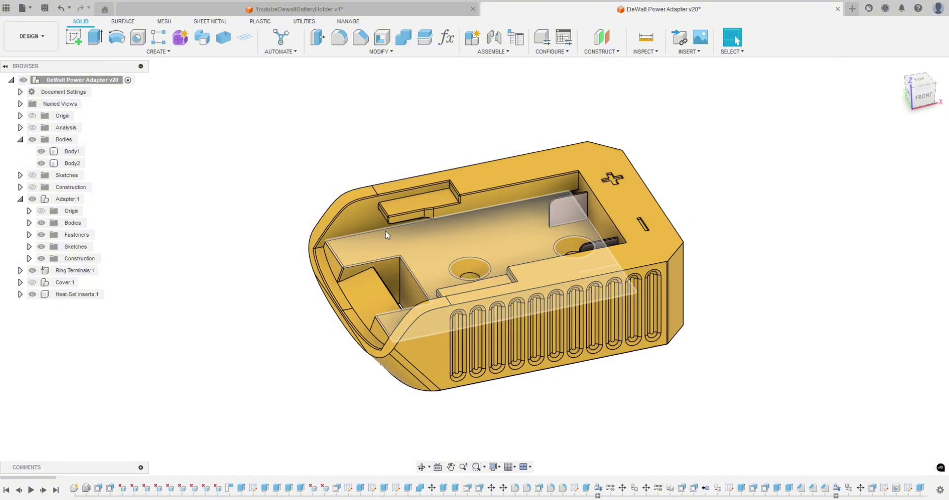
key("ctrl+Tab")
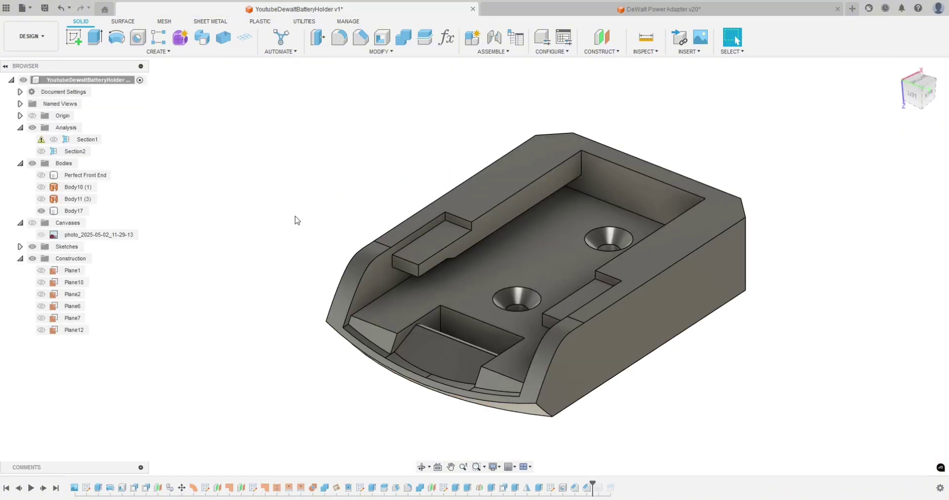
Step: Add the ABS (White) plastic from the Fusion appearance library to the appearances used in the battery holder design
middle_click_drag(296, 265, 279, 349, "shift")
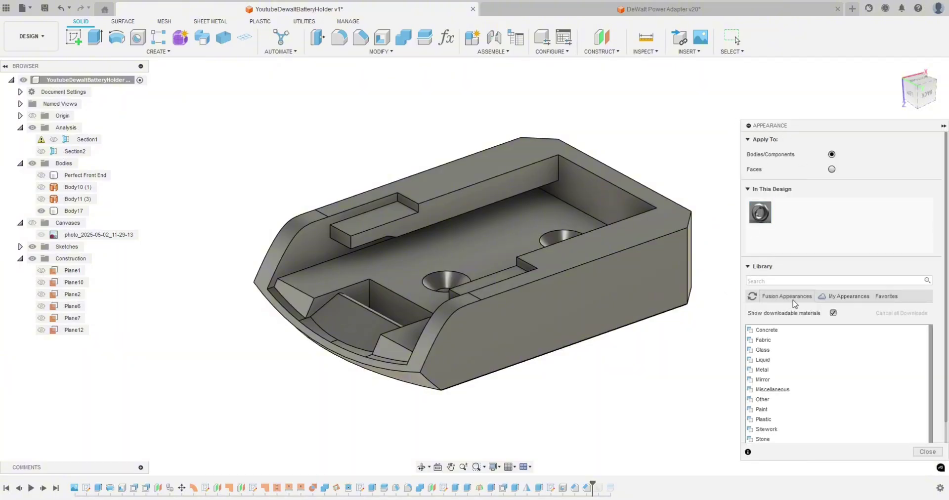
scroll(761, 366, "down", 1)
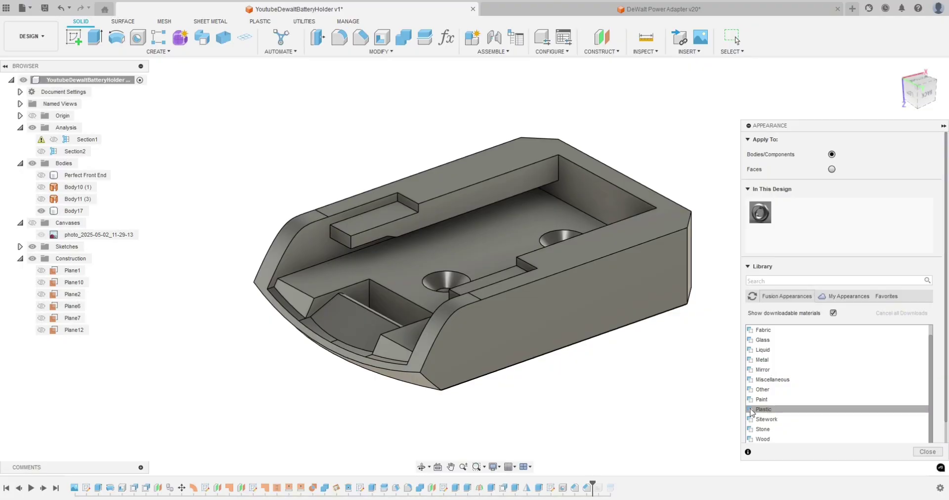
left_click(751, 413)
scroll(777, 364, "down", 3)
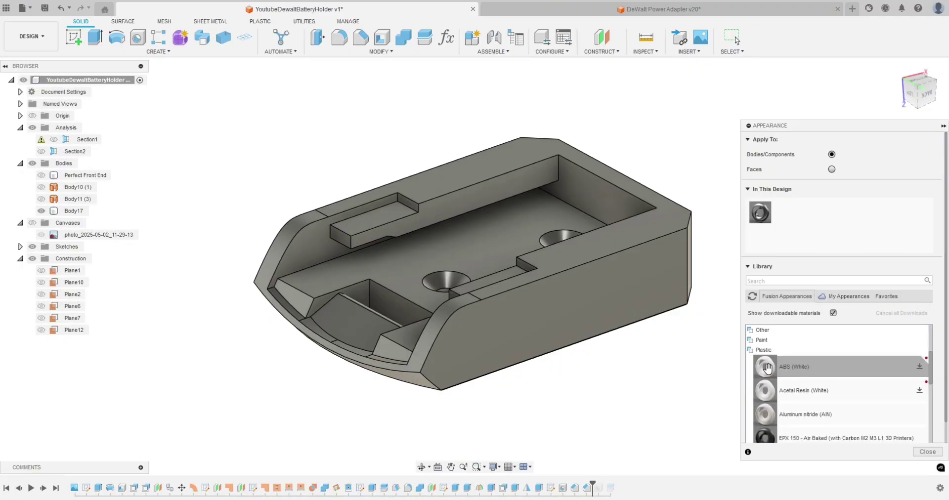
left_click_drag(767, 367, 793, 205)
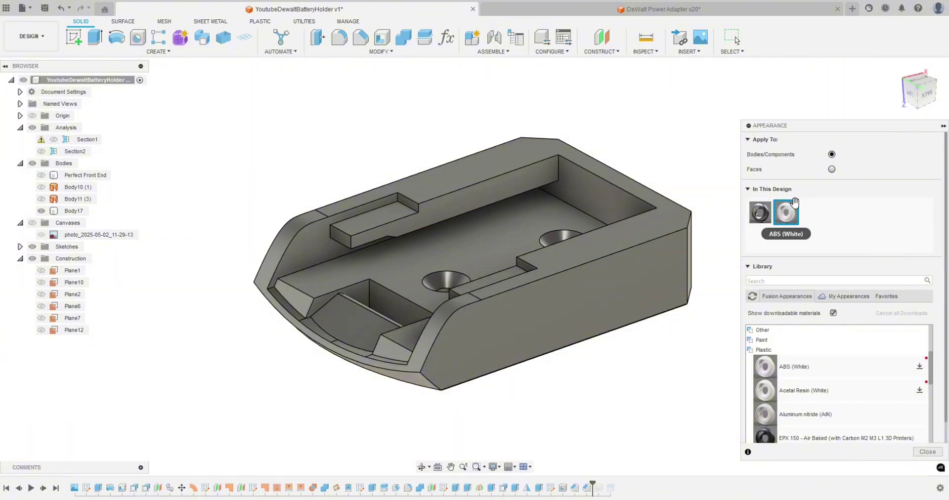
Step: Edit the ABS (White) appearance: set reflectance to 0, translucency depth to 0 mm and the colour to green, about RGB 70, 217, 168
right_click(784, 214)
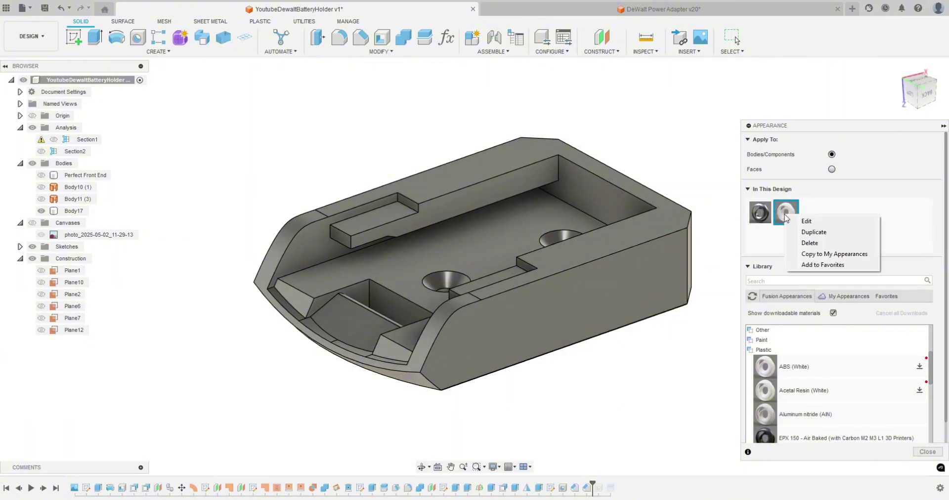
left_click(816, 221)
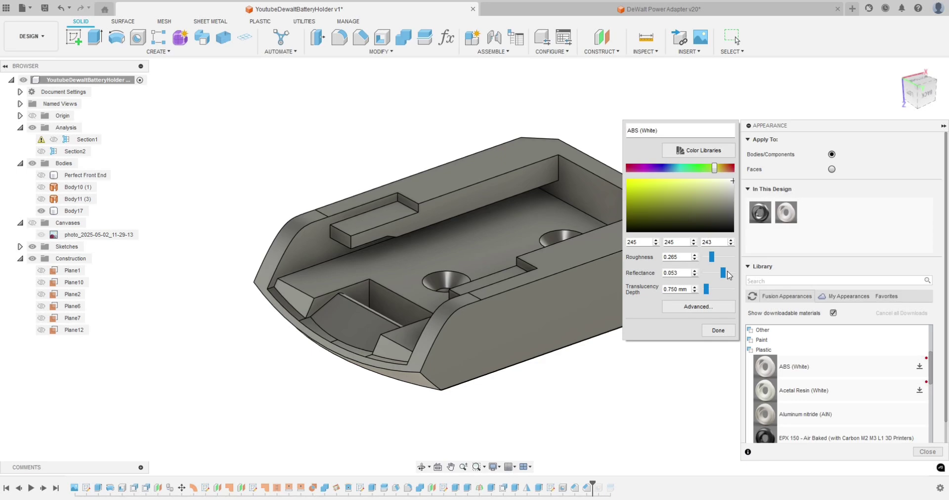
left_click_drag(724, 271, 702, 272)
left_click_drag(706, 289, 707, 295)
left_click(660, 187)
left_click_drag(714, 169, 682, 174)
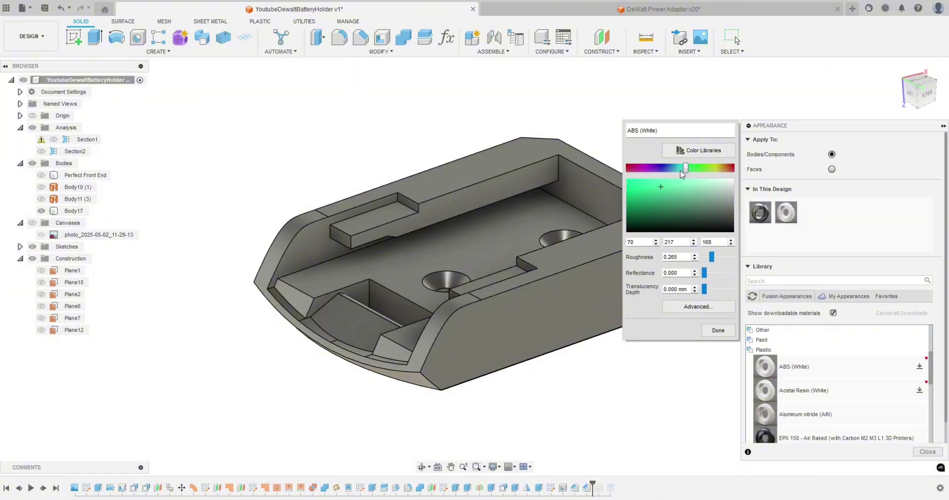
left_click(721, 331)
Step: Apply the edited green ABS appearance to the whole battery holder body, check it from several angles, and finish the appearance editing
left_click_drag(785, 212, 631, 263)
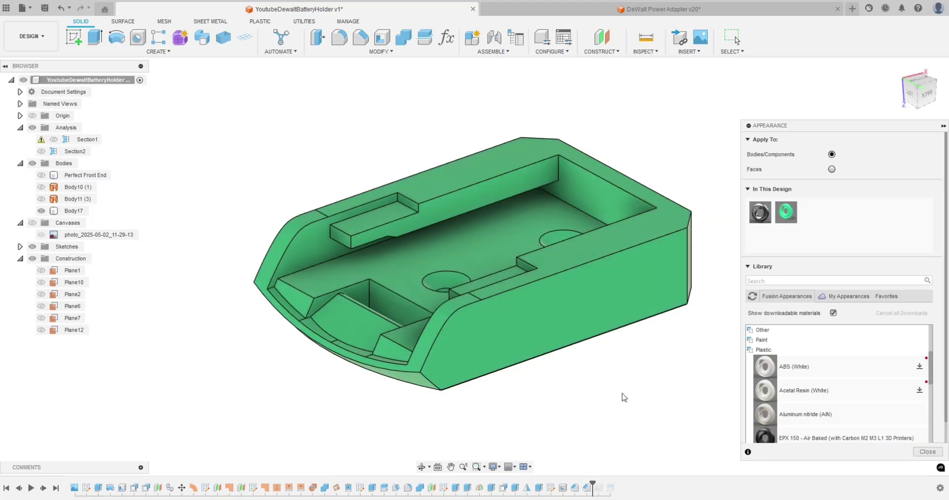
middle_click_drag(624, 397, 339, 314, "shift")
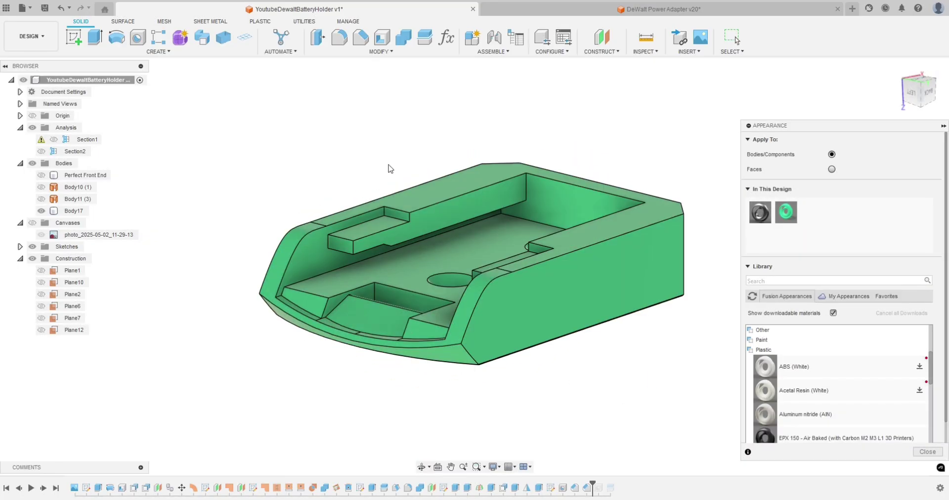
middle_click_drag(555, 377, 829, 270, "shift")
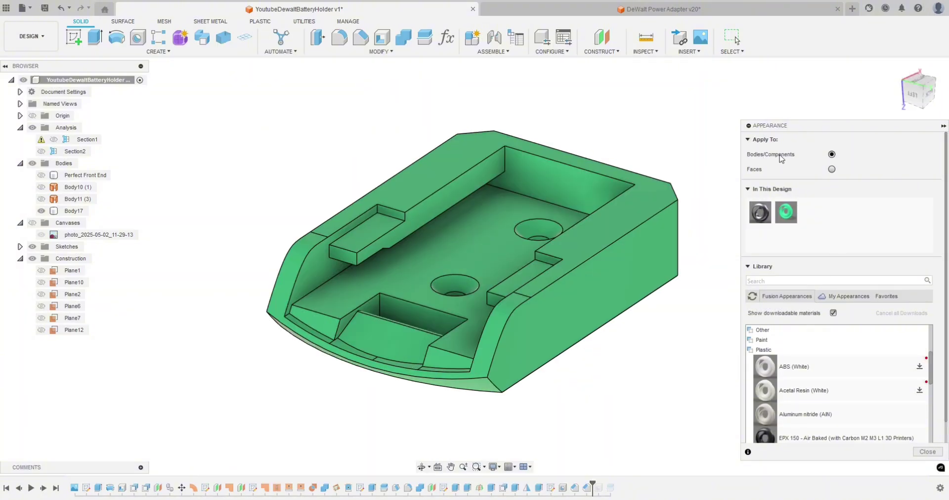
left_click(832, 169)
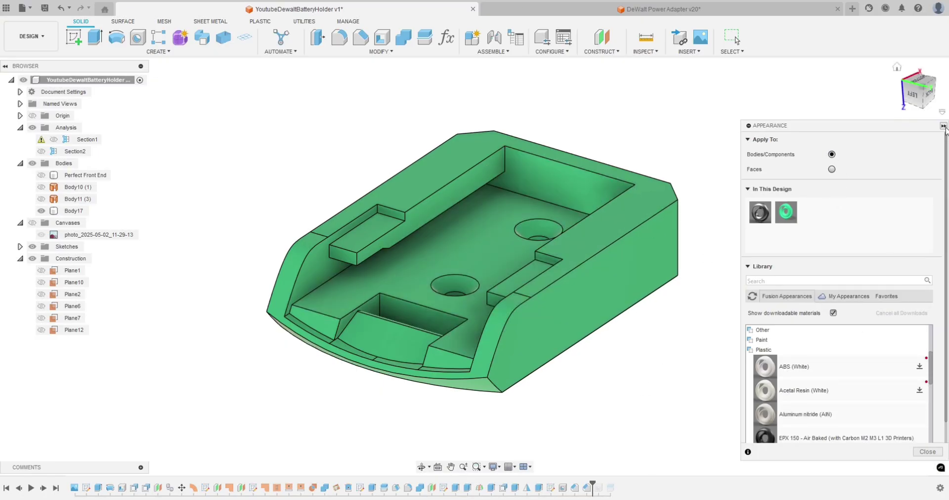
left_click(944, 126)
left_click(944, 127)
left_click(927, 451)
middle_click_drag(663, 349, 685, 390, "shift")
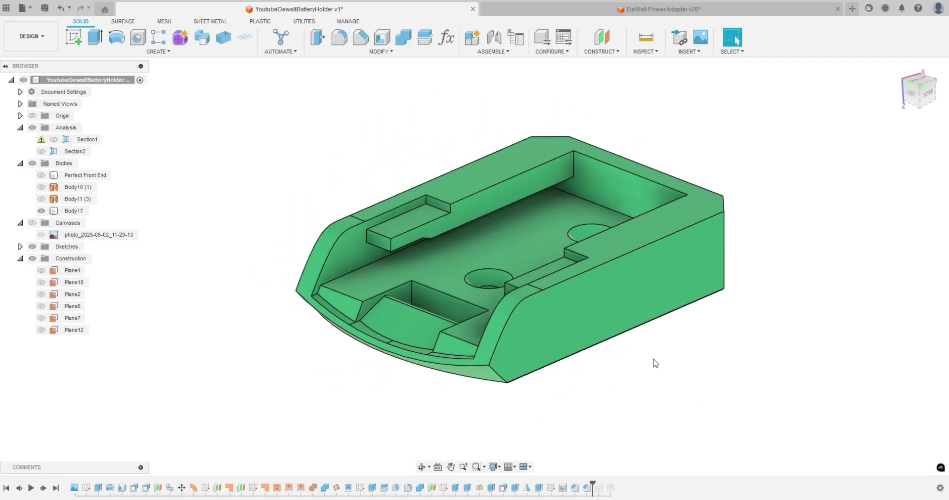